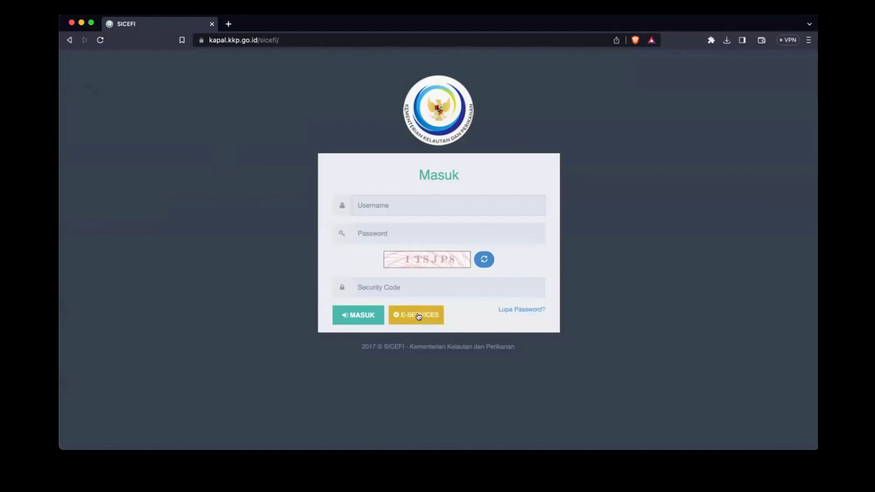
Step: Open the E-SERVICES terms and conditions and scroll down to the Batal/Setuju buttons
click(419, 316)
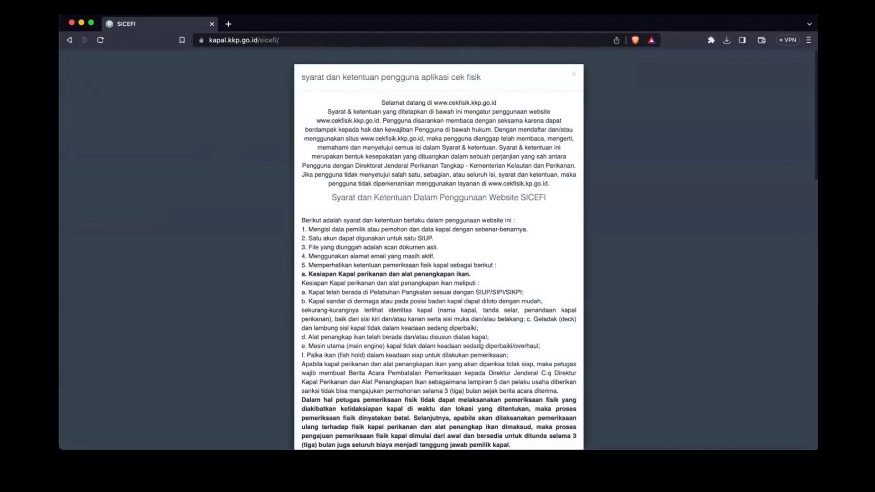
scroll(480, 344, down, 15)
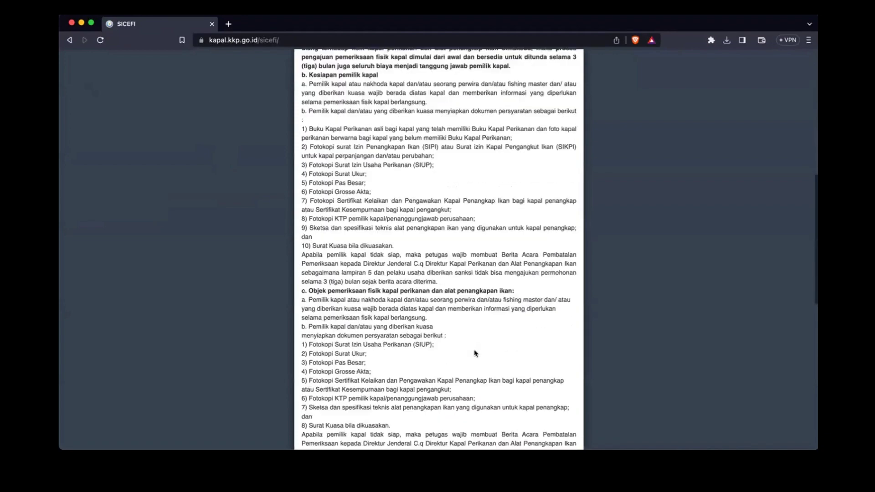
scroll(475, 353, down, 8)
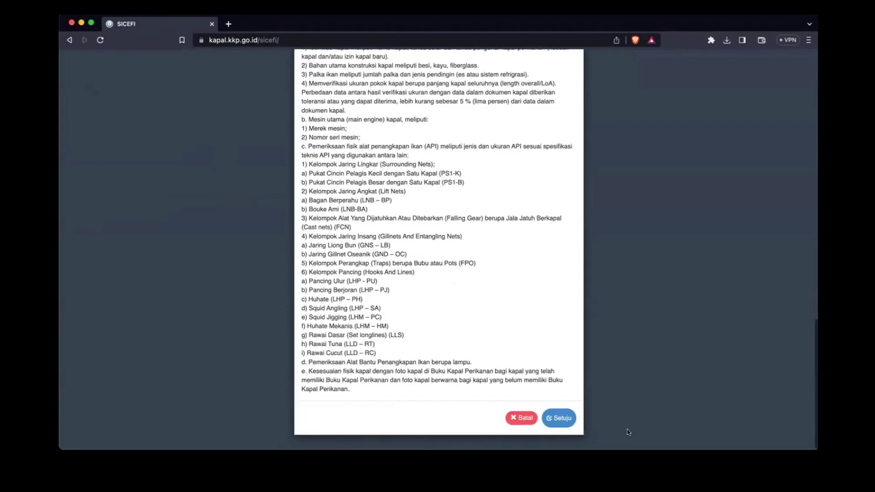
Step: Accept the terms and paste the business licence number into the SIUP number field
click(561, 419)
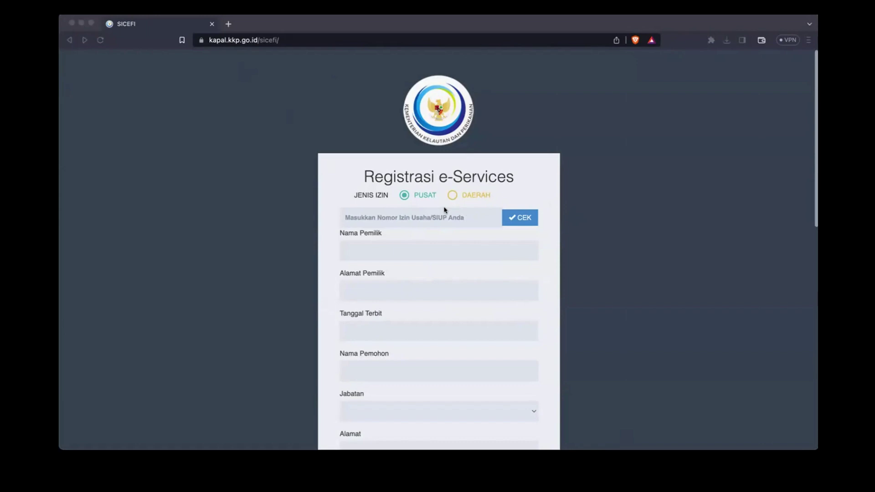
click(692, 205)
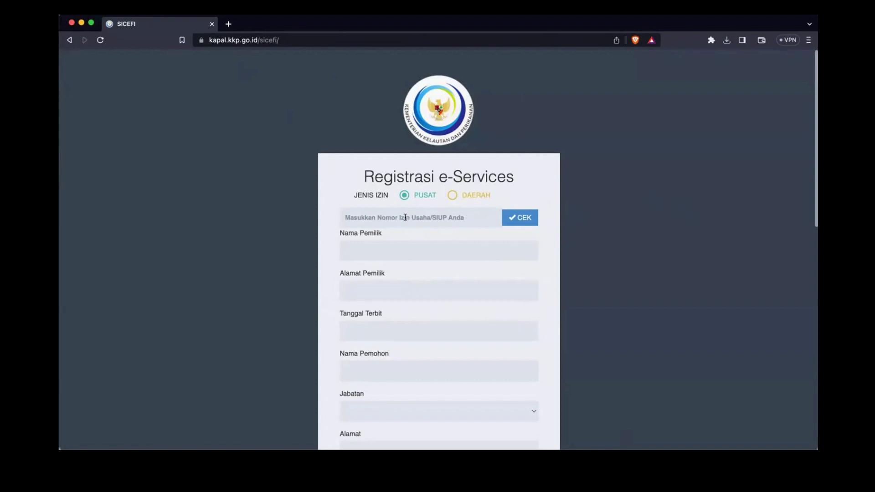
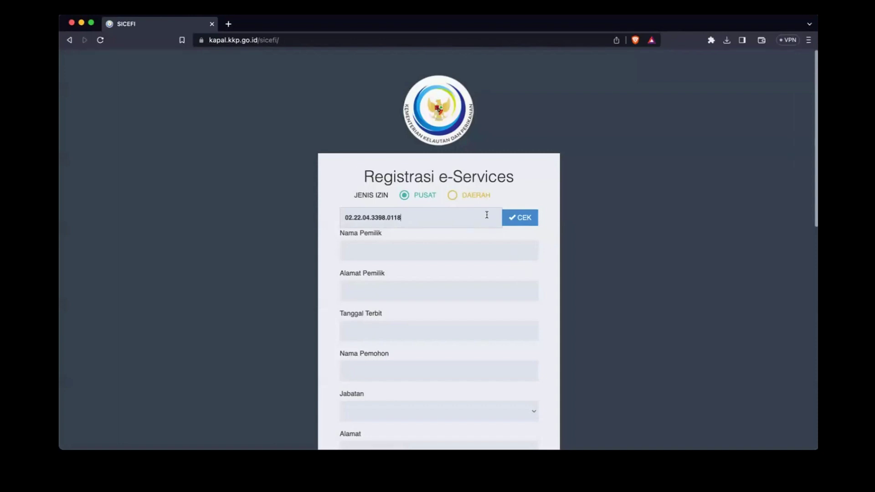
Step: Check the SIUP number so the owner's name, address and issue date 2022-02-11 auto-fill
click(506, 221)
click(517, 220)
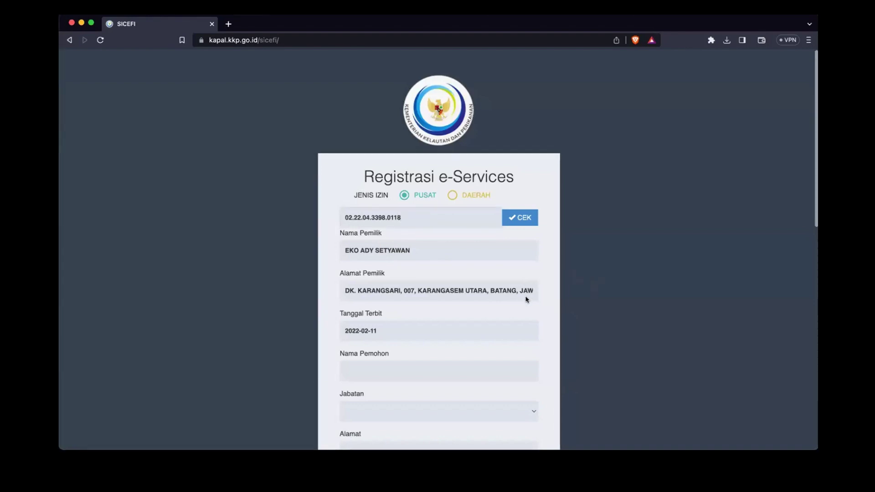
Step: Scroll through the personal fields, briefly opening the Provinsi and Kabupaten/Kota lists
scroll(526, 300, down, 3)
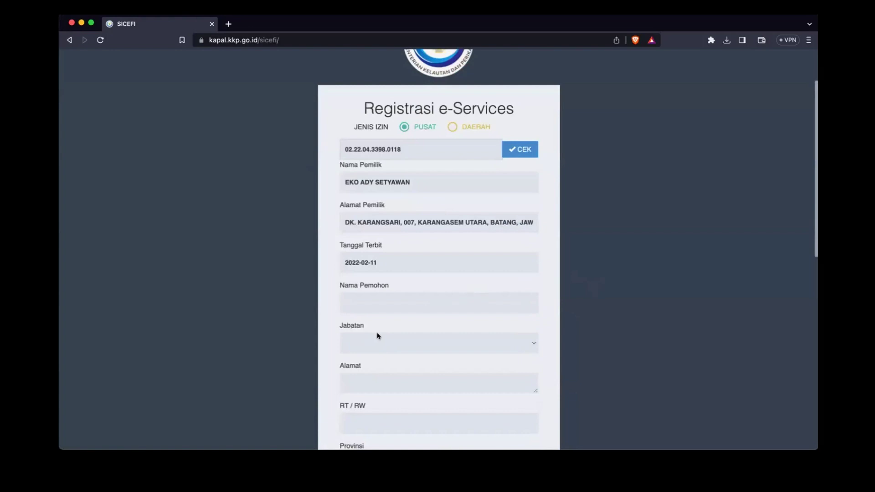
scroll(478, 310, down, 1)
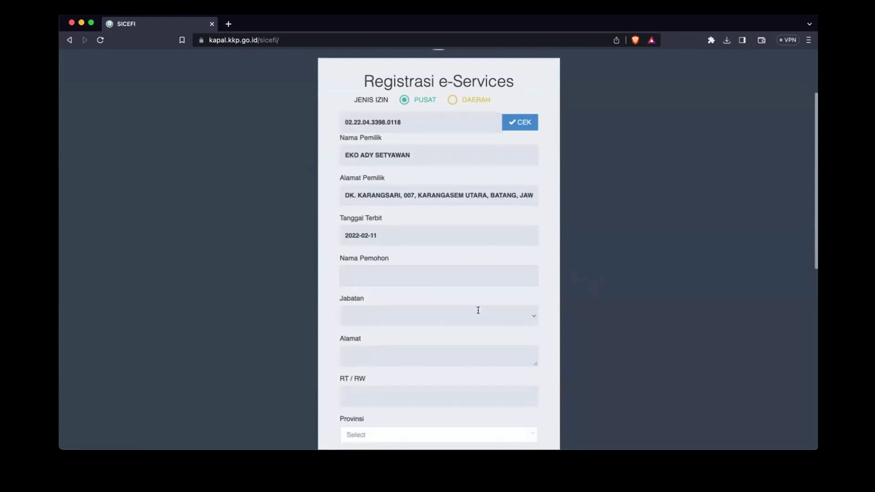
scroll(478, 311, down, 3)
click(457, 203)
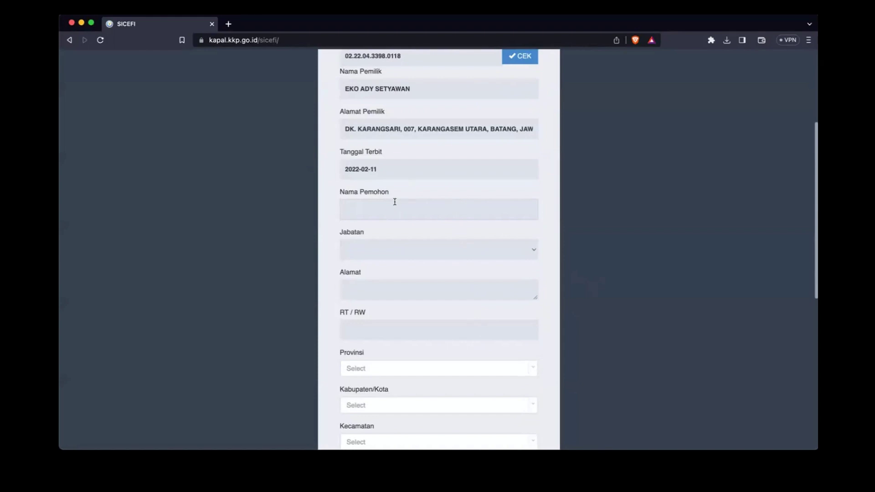
scroll(375, 285, down, 4)
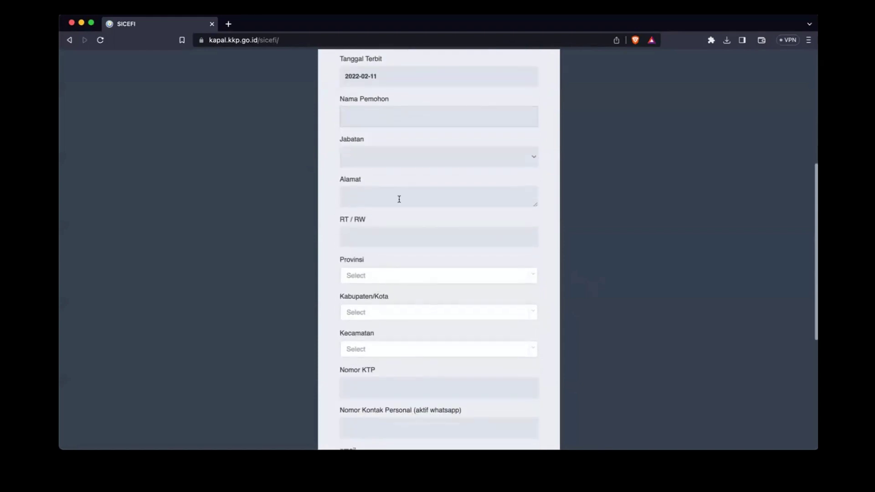
scroll(389, 208, down, 3)
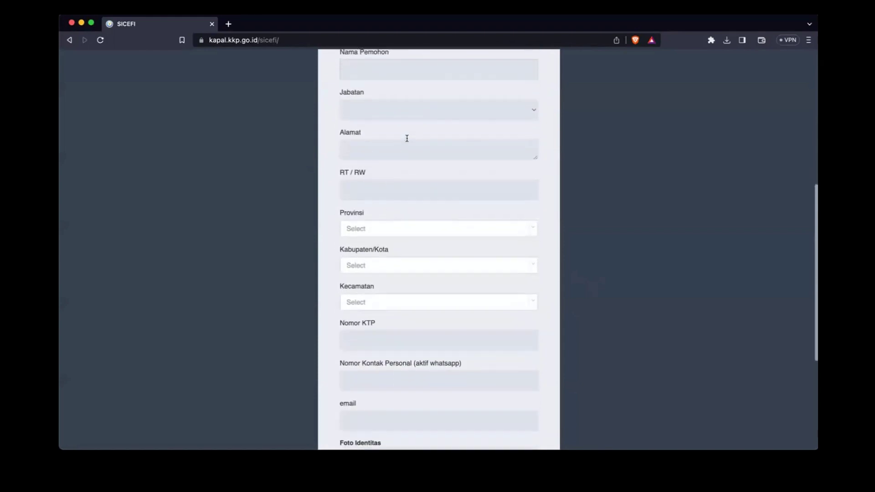
click(375, 218)
click(360, 231)
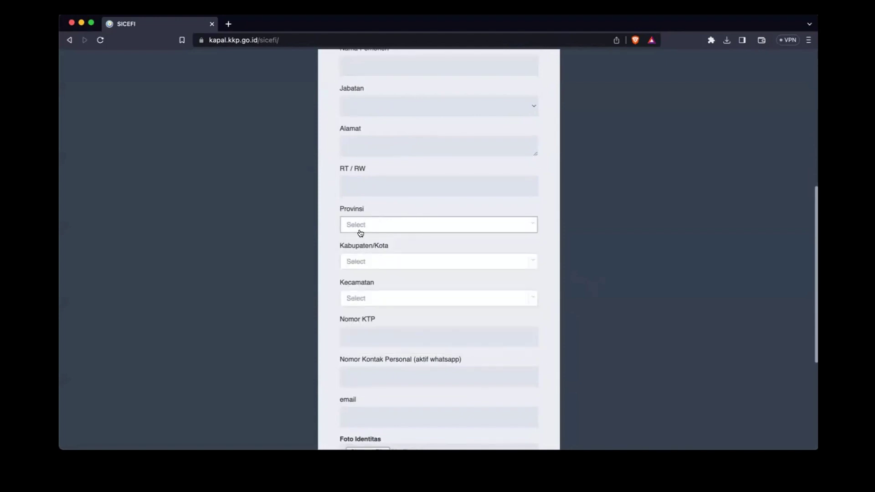
click(373, 260)
click(336, 264)
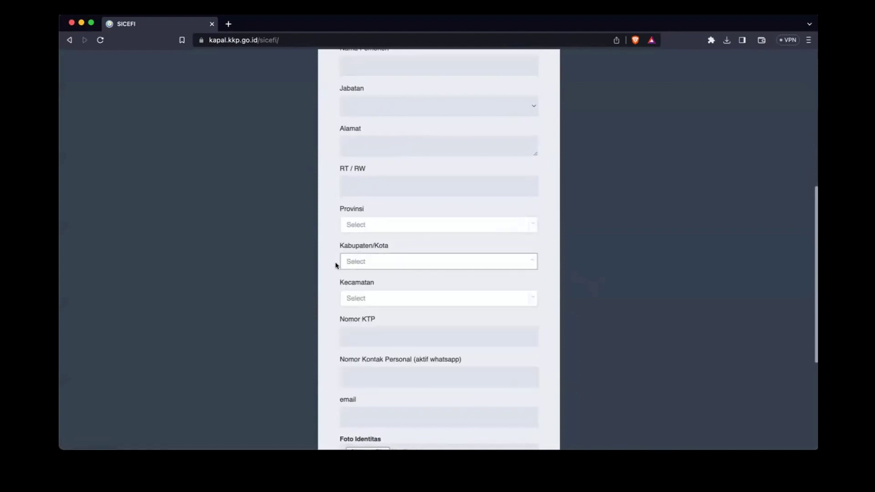
click(361, 336)
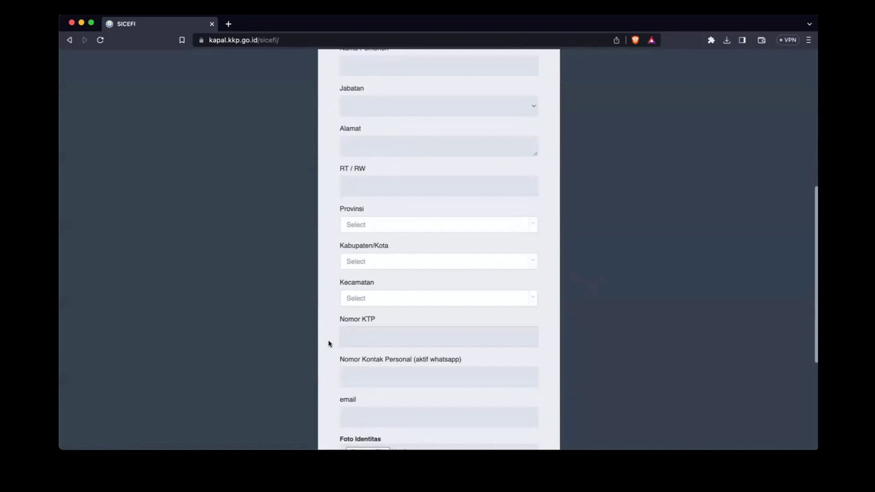
scroll(328, 340, down, 3)
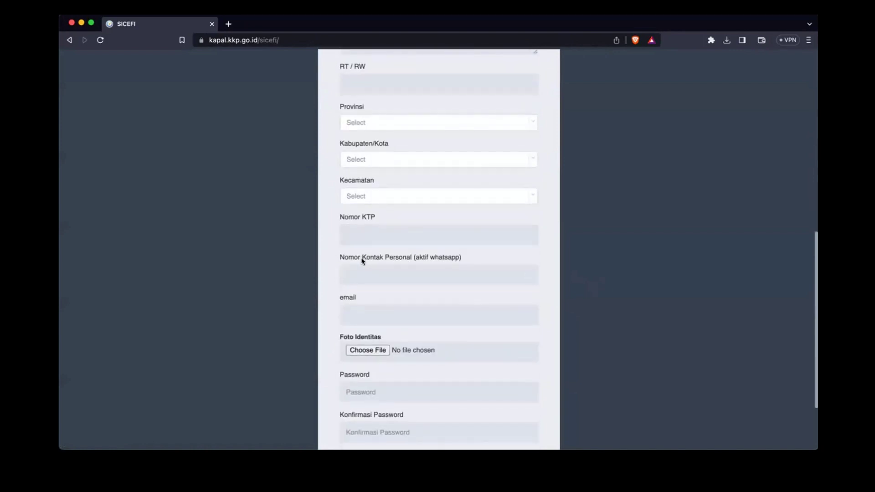
Step: Enter the personal WhatsApp contact number, adding the missing digits
click(391, 277)
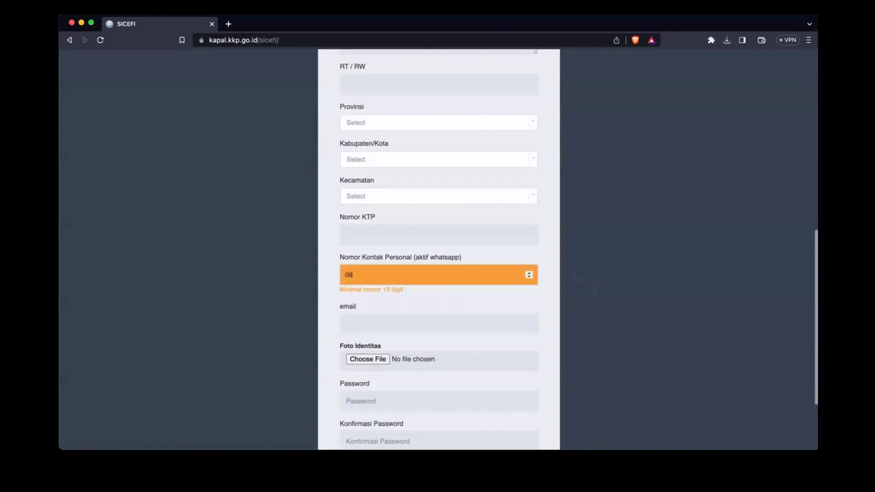
click(373, 274)
text(6)
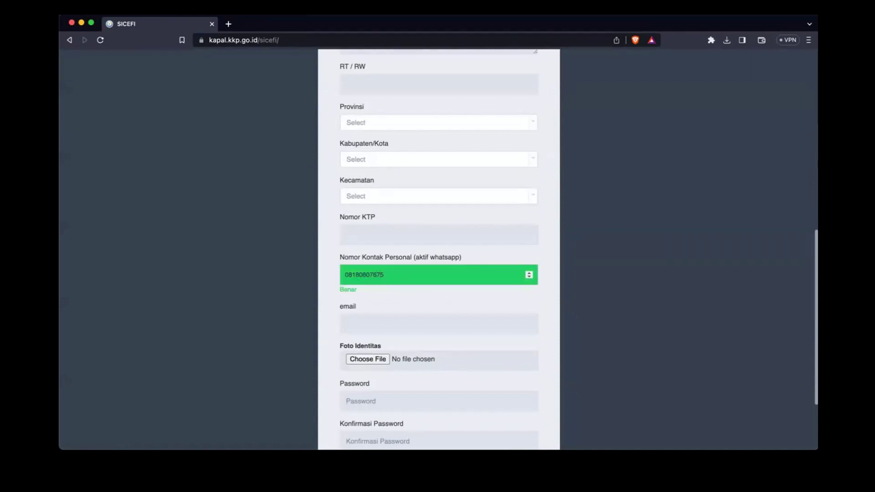
text(7)
Step: Autofill the e-mail and password from a saved login, then replace the e-mail with a new address
click(367, 323)
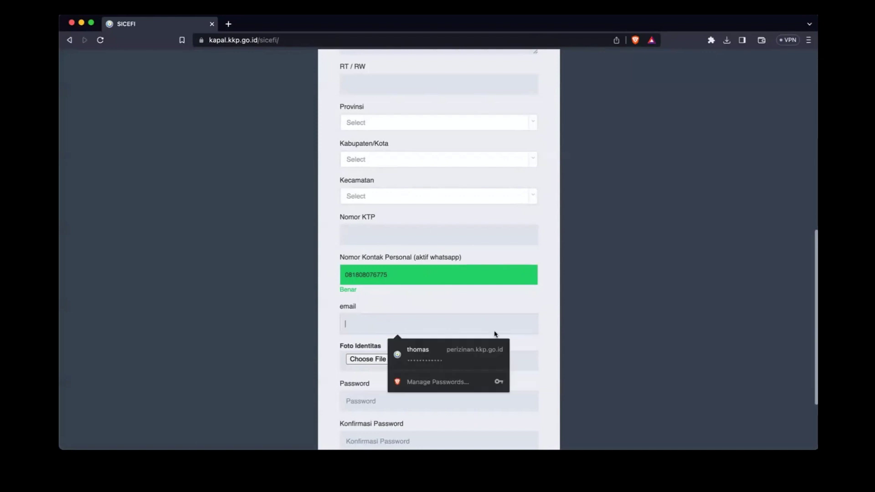
click(389, 350)
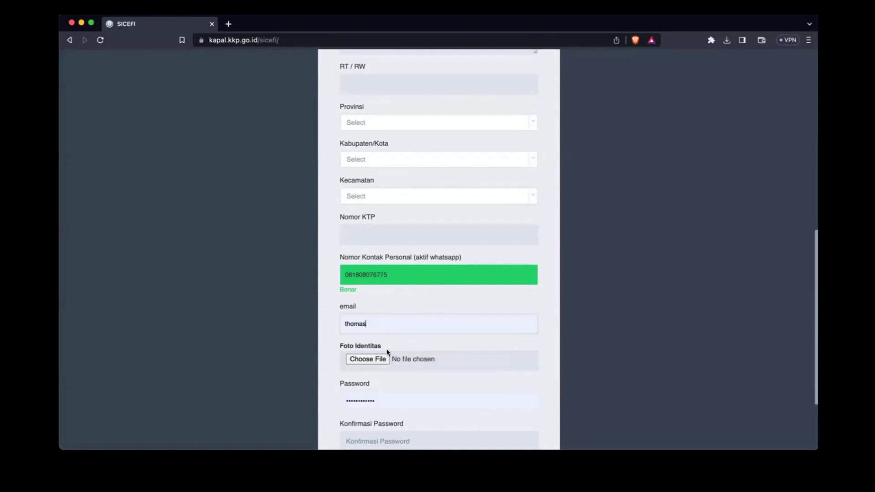
double_click(409, 333)
key(BackSpace)
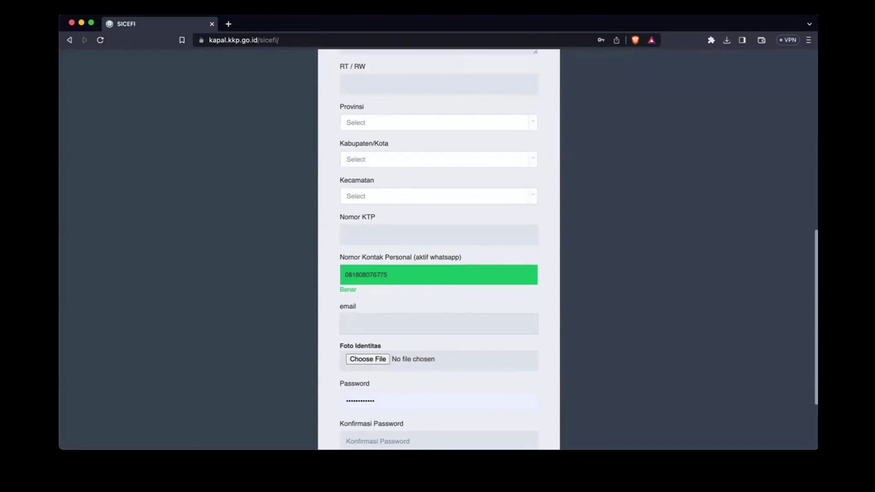
Step: Check the password entry and move to the Security Code field
scroll(455, 349, down, 5)
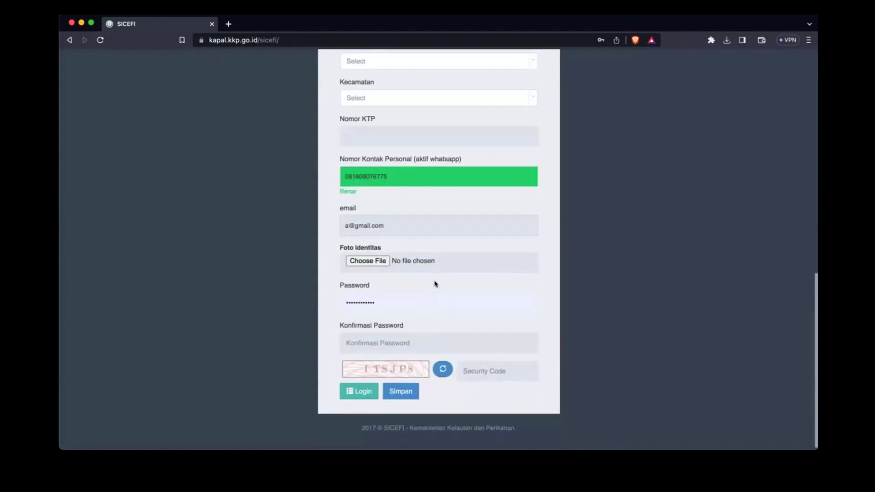
scroll(434, 284, up, 1)
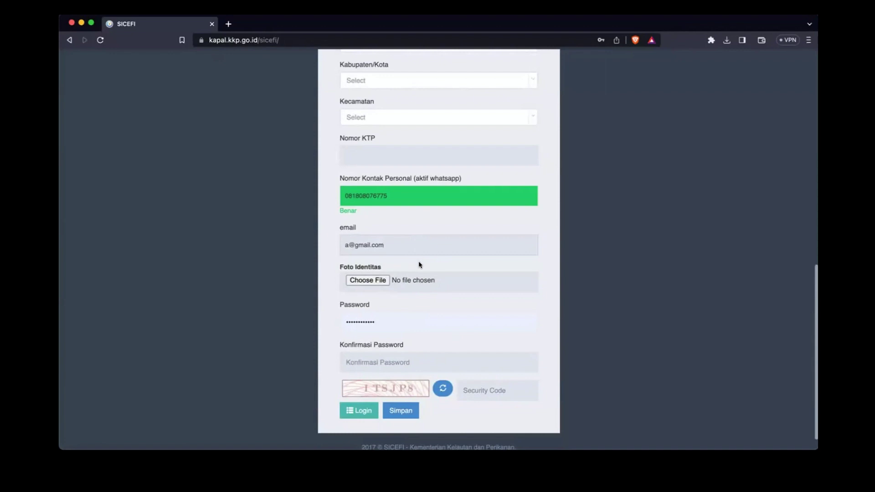
double_click(360, 322)
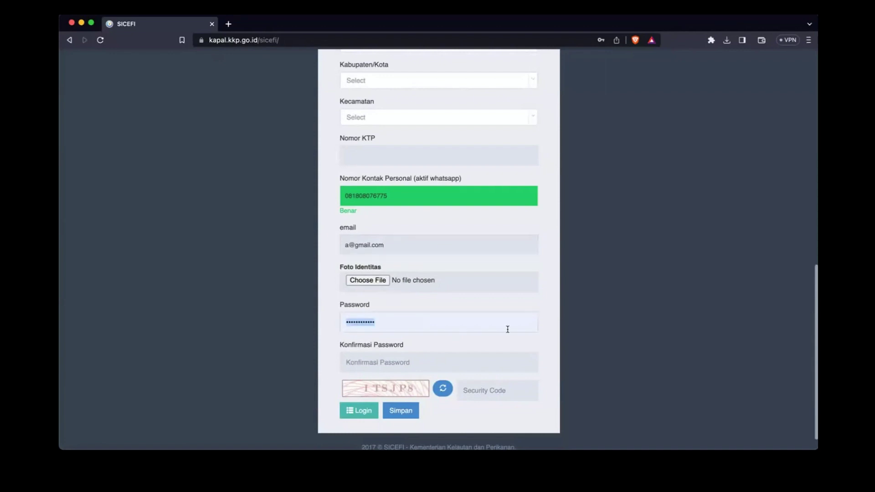
click(499, 340)
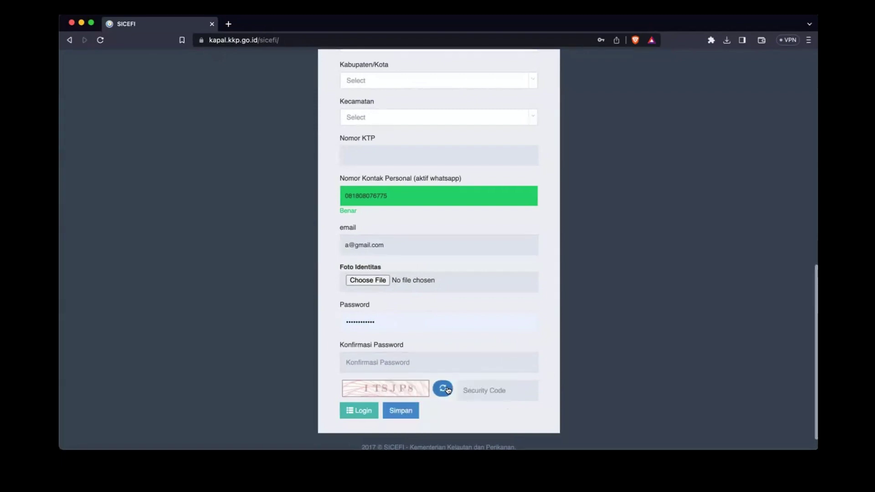
click(486, 395)
Step: Return to the SICEFI login page, then go back to the kapal.kkp.go.id services portal
click(369, 411)
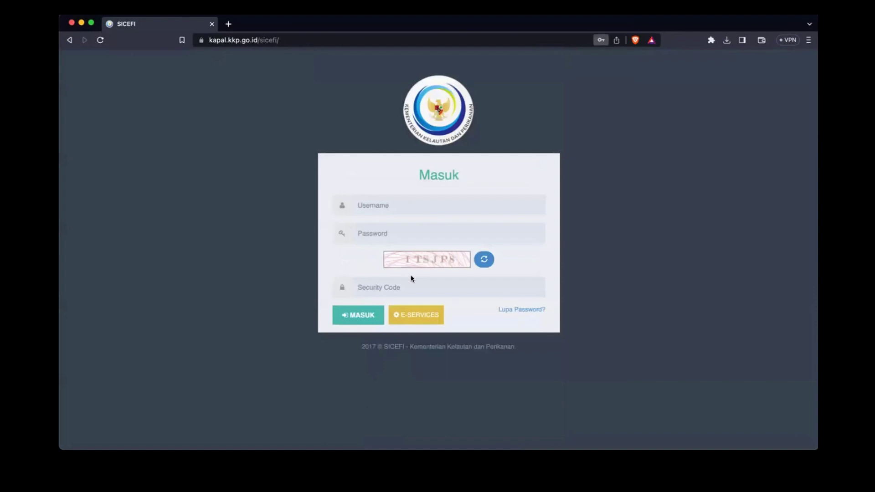
click(420, 203)
click(666, 189)
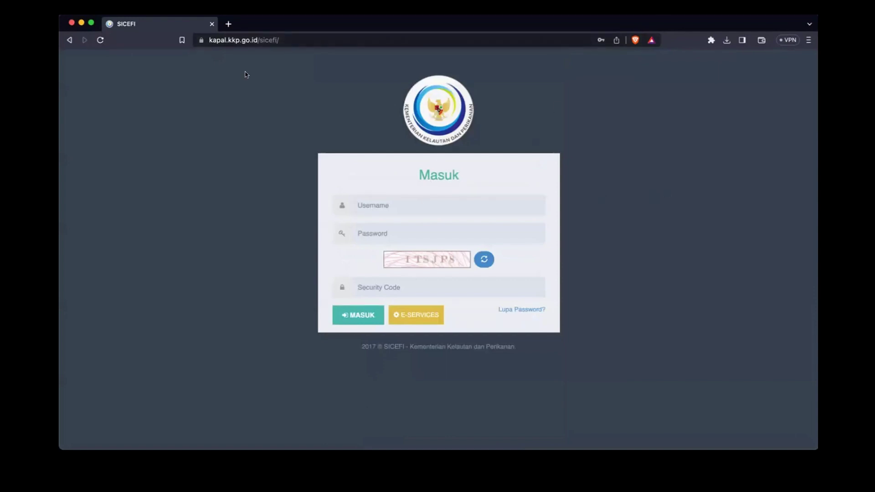
click(70, 40)
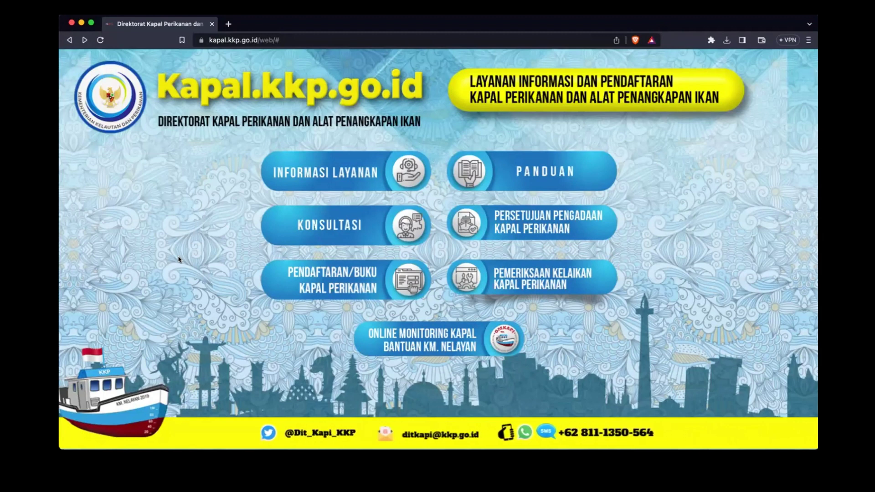
Step: Open the vessel procurement approval service and log in with e-mail, password and security code
click(576, 218)
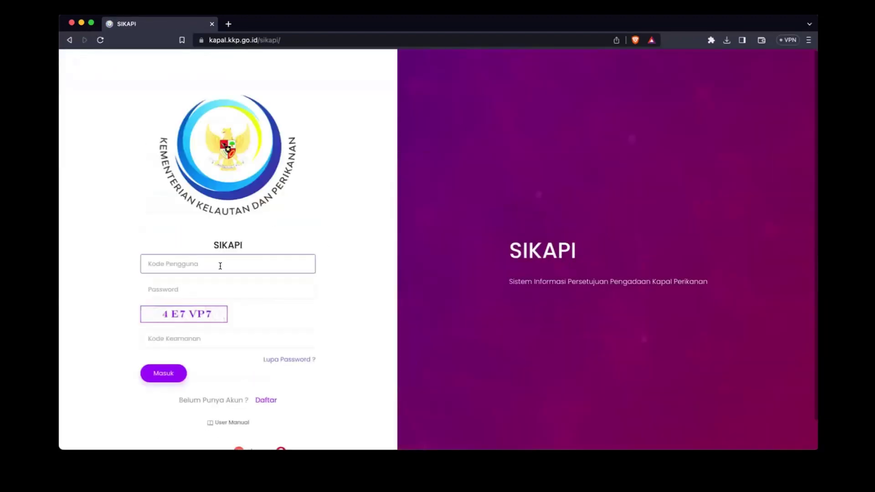
key(Tab)
text(a)
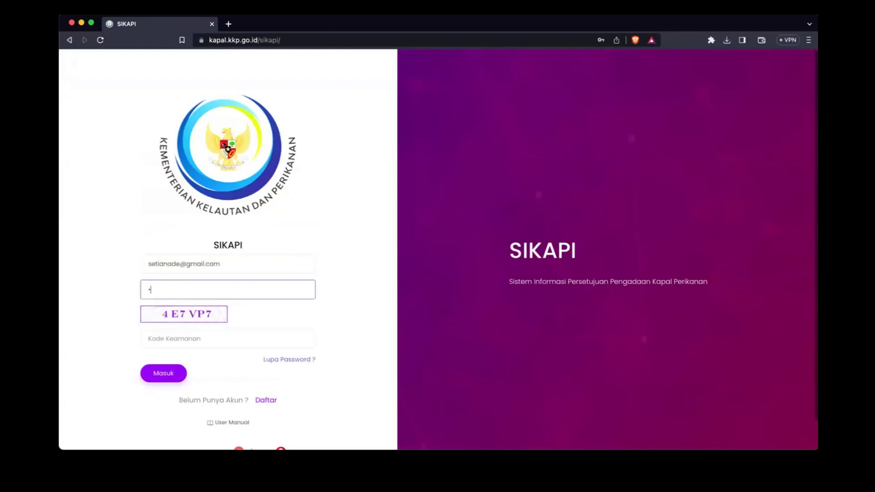
key(Tab)
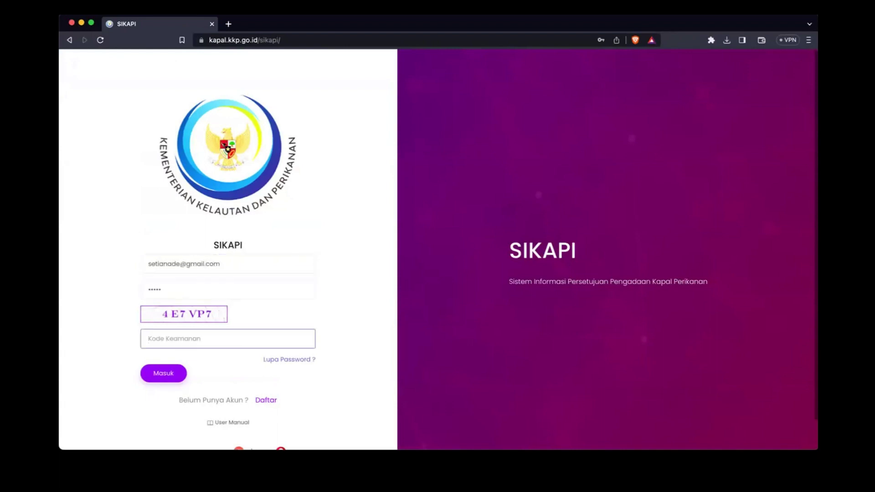
text(4e7vp7)
key(Return)
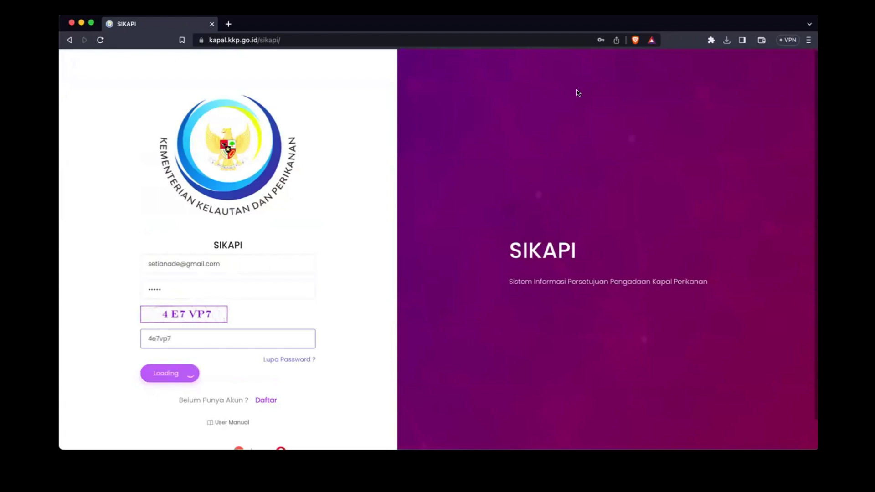
click(195, 290)
text(6)
click(159, 375)
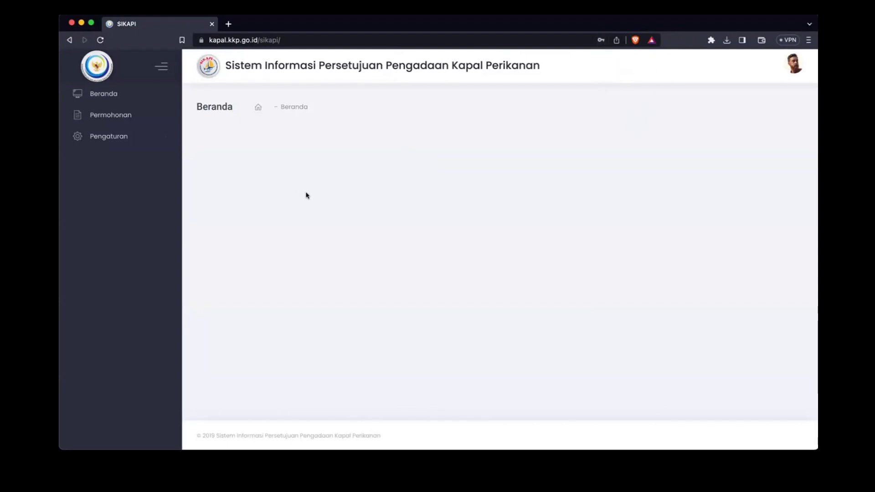
Step: Start a new application under Permohonan and choose the KONDISI TERTENTU criterion
click(101, 118)
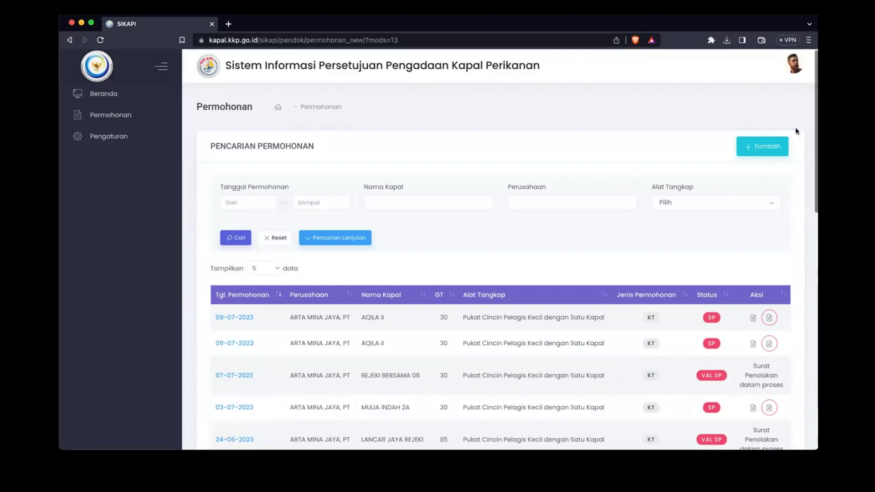
click(754, 145)
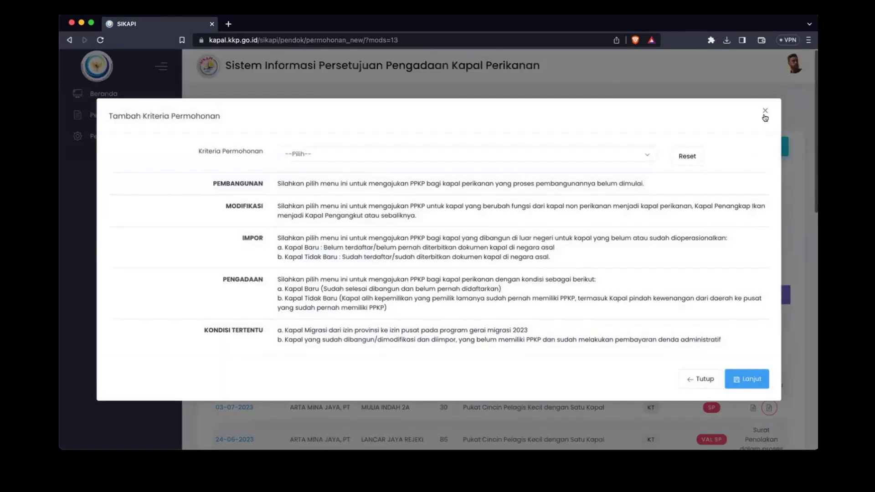
click(762, 114)
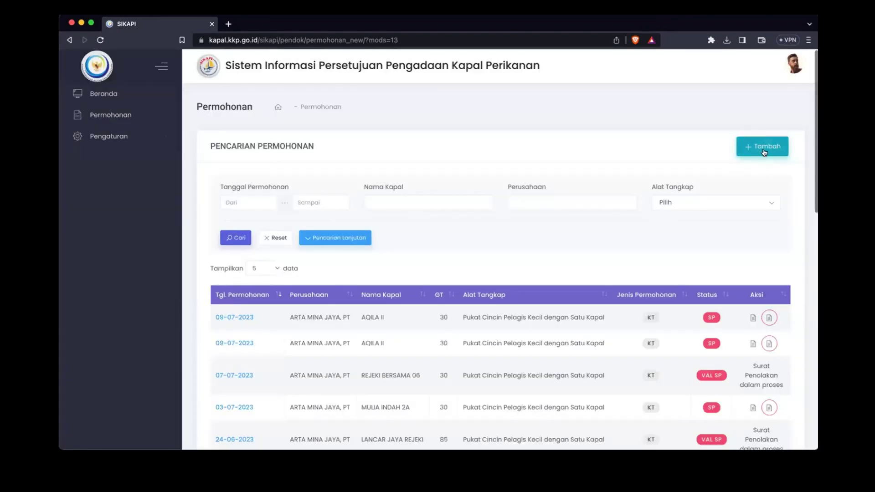
click(764, 152)
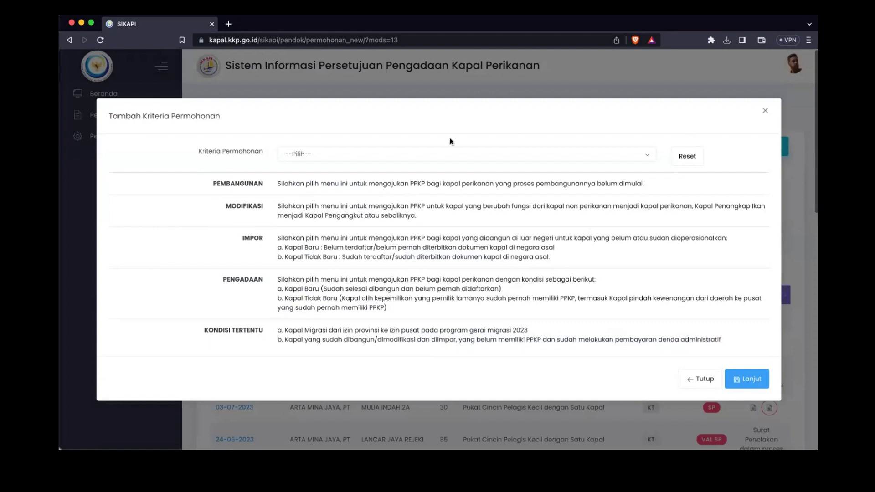
click(363, 157)
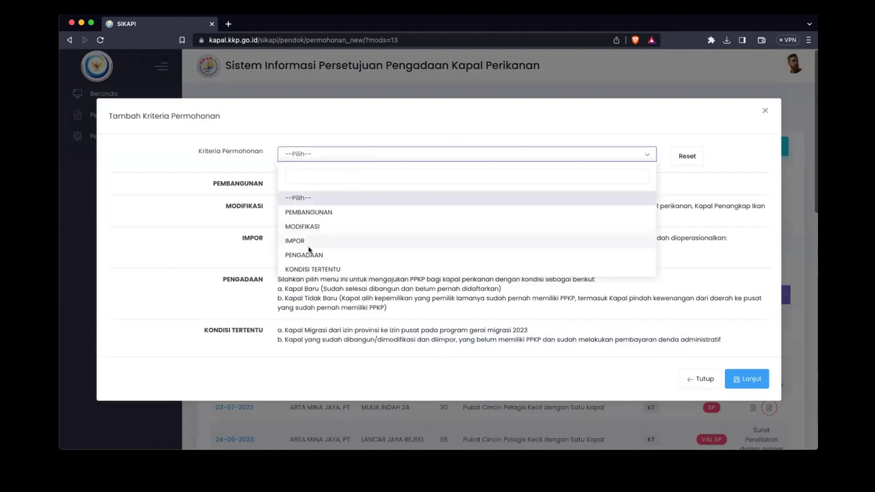
click(299, 270)
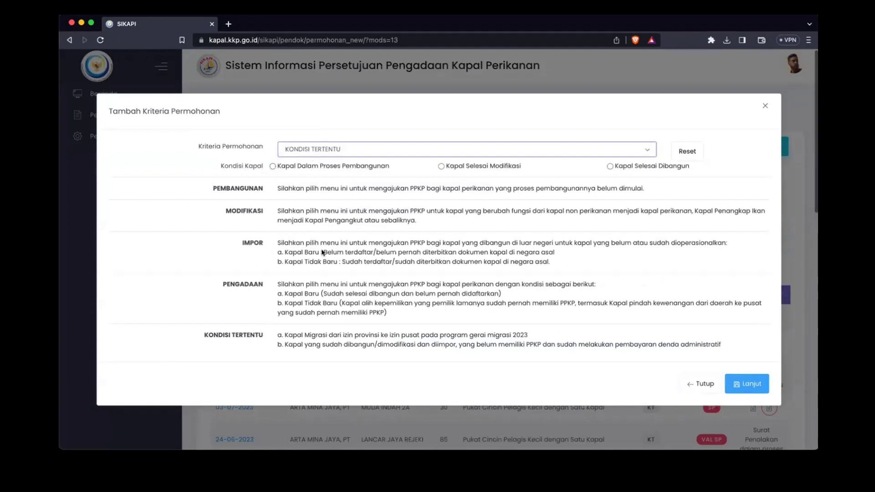
Step: Set the vessel condition to Kapal Selesai Dibangun
click(304, 150)
click(310, 263)
click(227, 335)
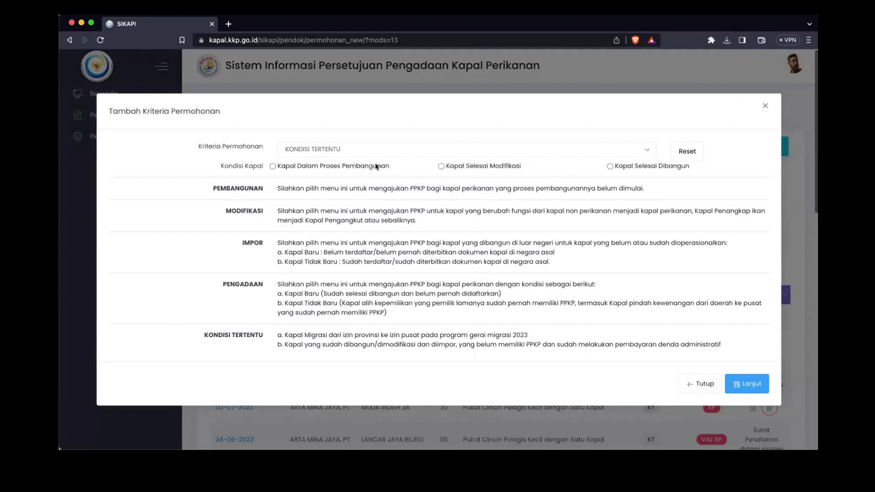
click(273, 166)
click(440, 166)
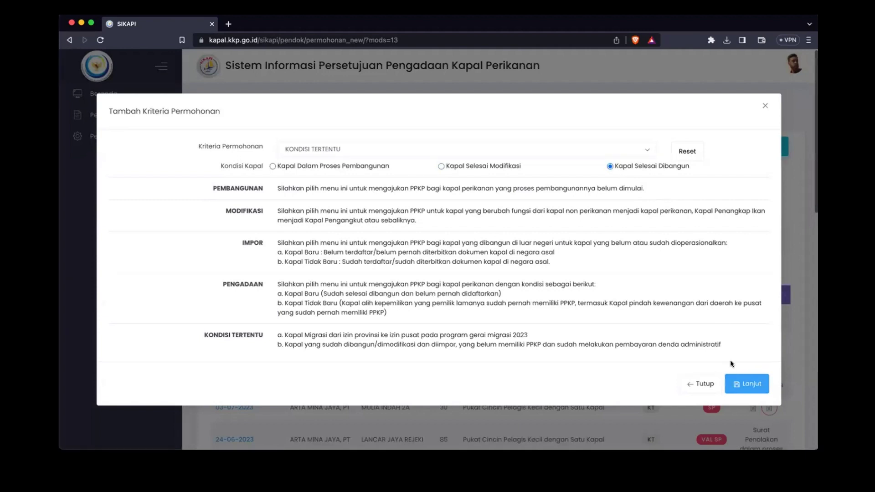
Step: On the entry form, set letter number 001/TES dated 07-08-2023
click(739, 387)
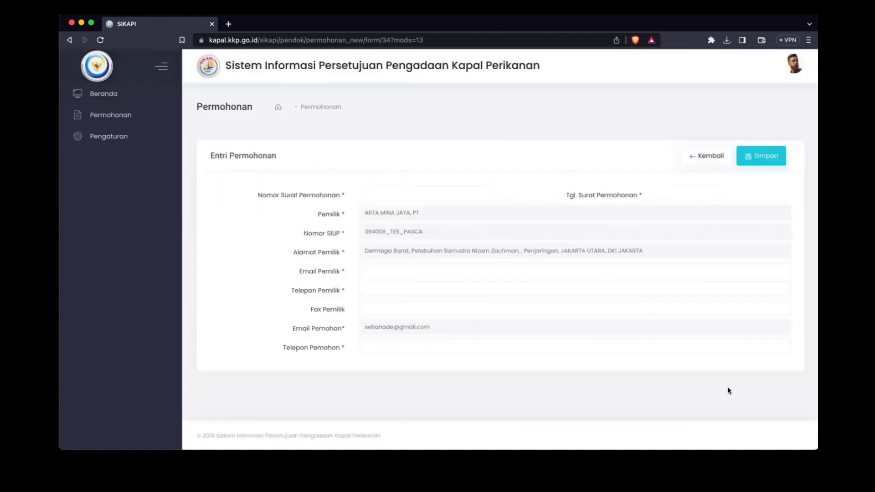
click(425, 187)
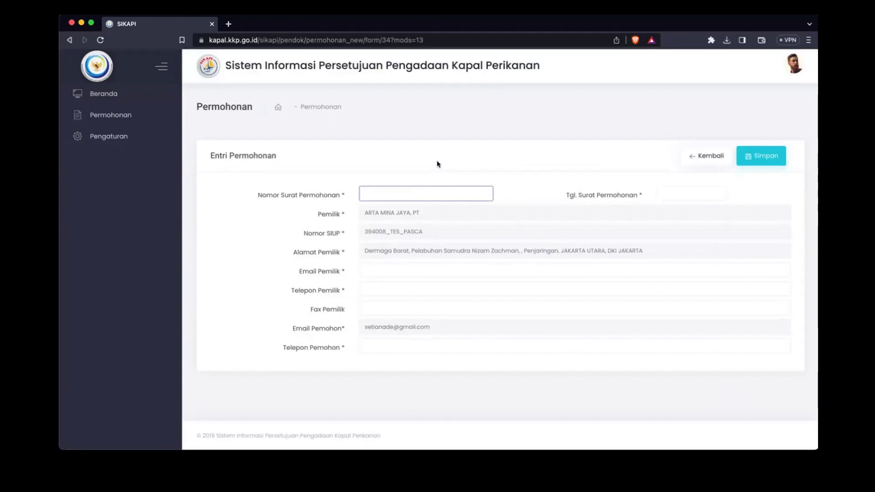
text(-)
text(/TES)
click(679, 195)
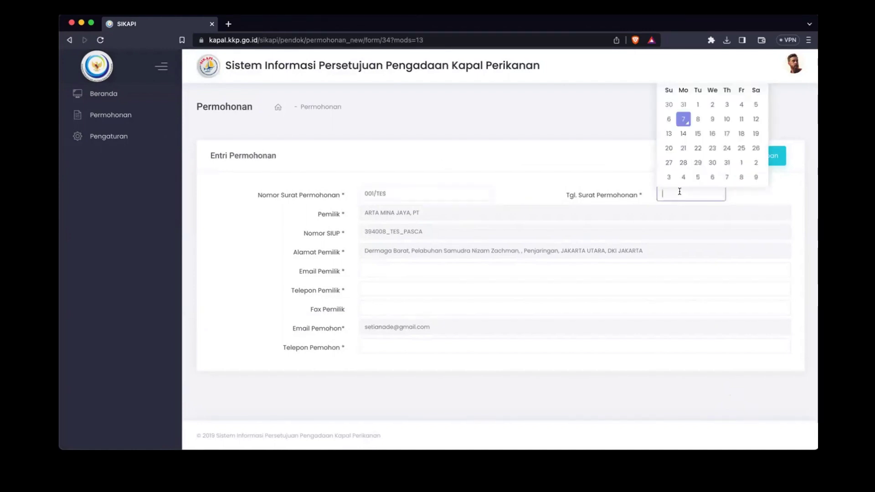
click(683, 121)
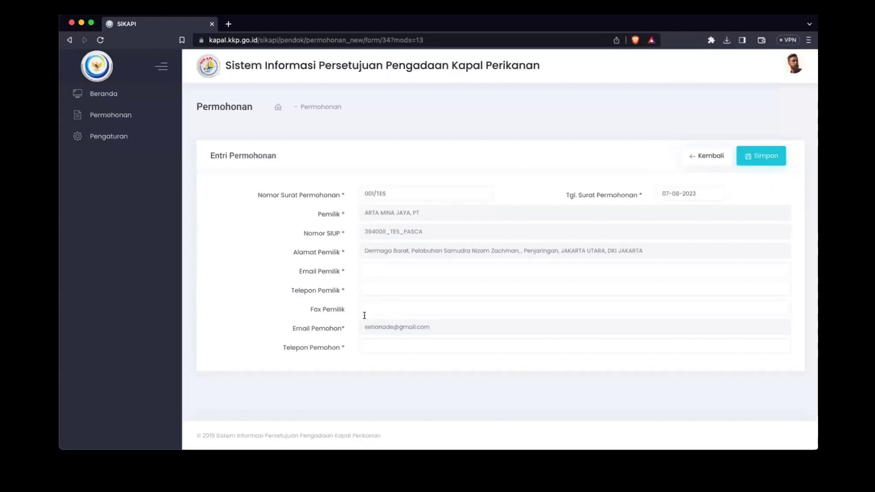
Step: Fill in the owner's e-mail and phone, and copy the phone into Telepon Pemohon
click(397, 274)
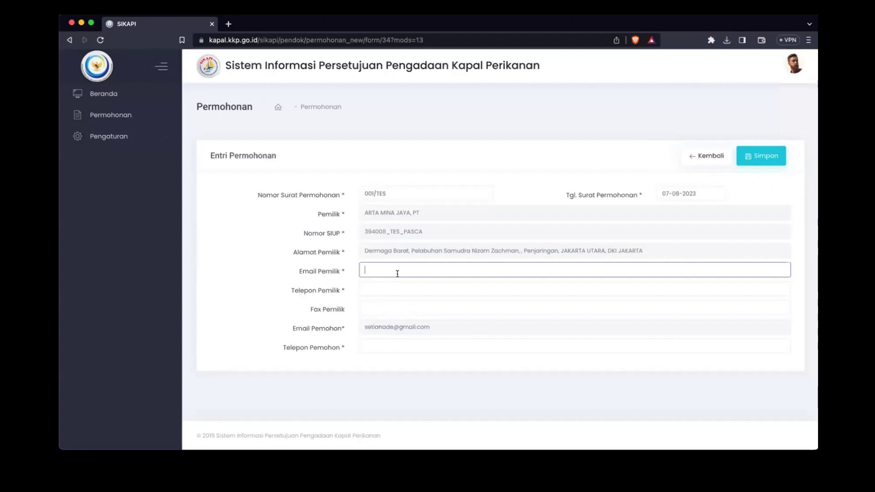
key(Tab)
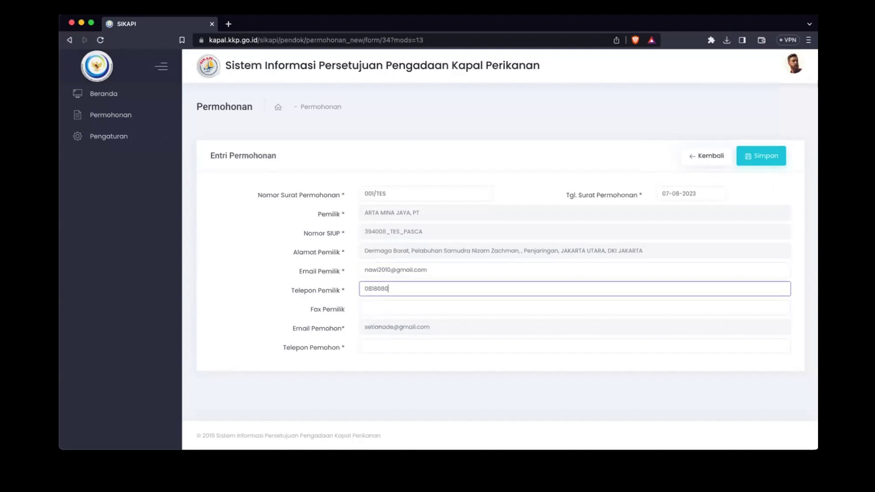
click(381, 308)
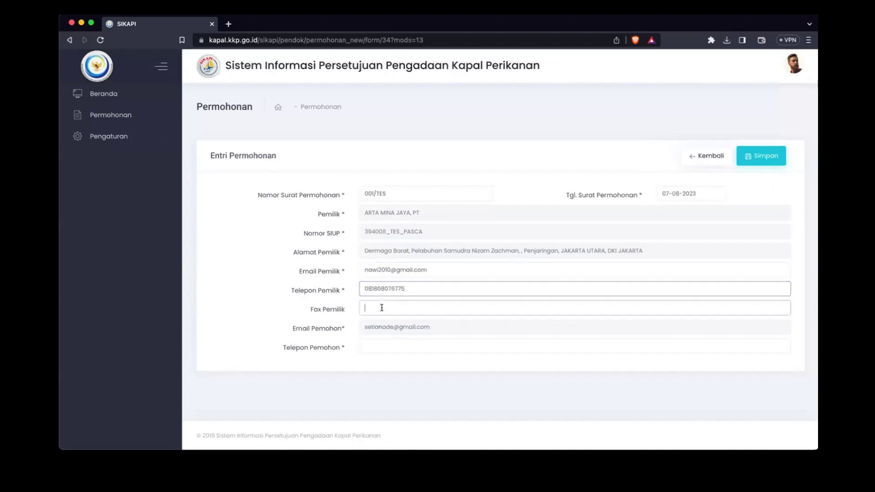
click(385, 346)
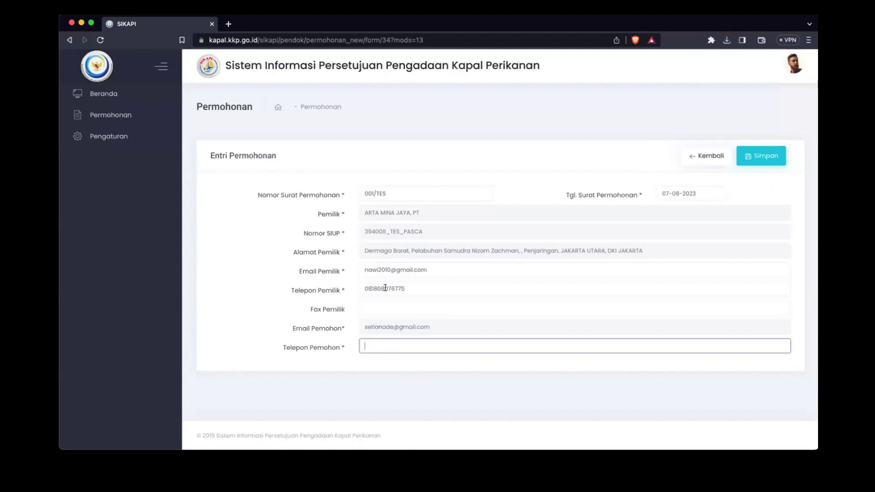
click(386, 288)
double_click(385, 288)
key(super+c)
click(383, 343)
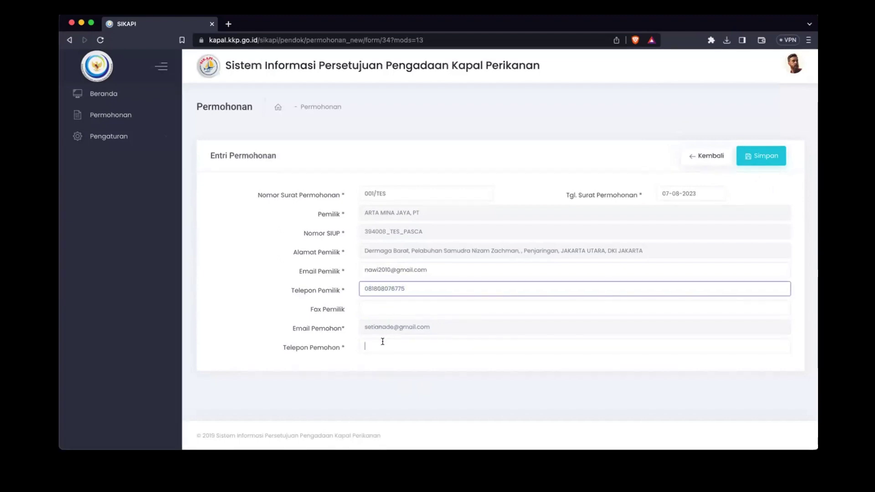
key(super+v)
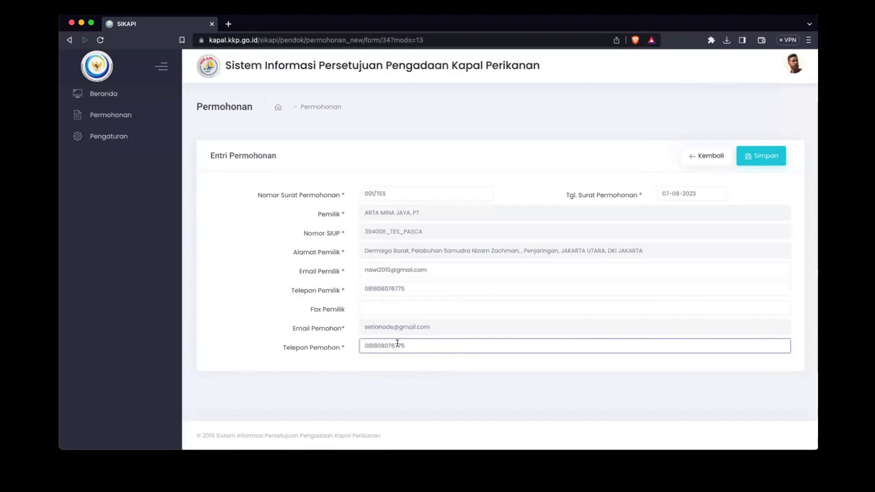
double_click(395, 342)
Step: Save the application entry and confirm it in the Proses Simpan dialog
click(779, 157)
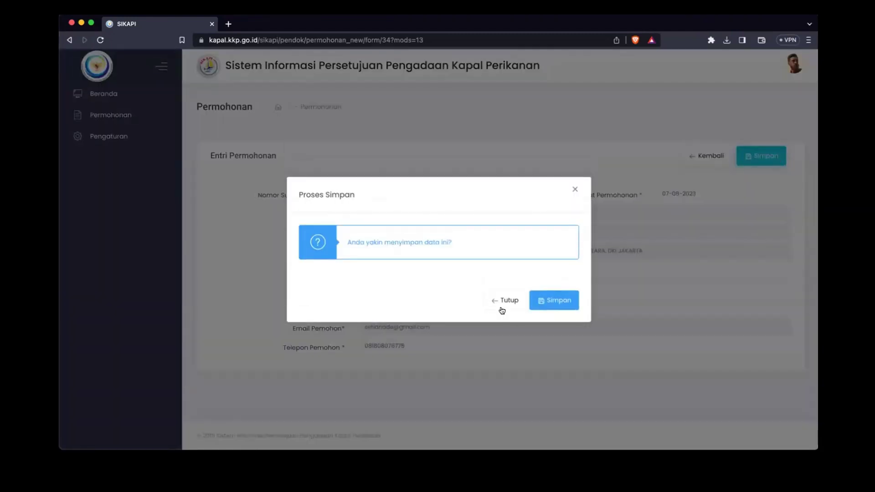
click(505, 301)
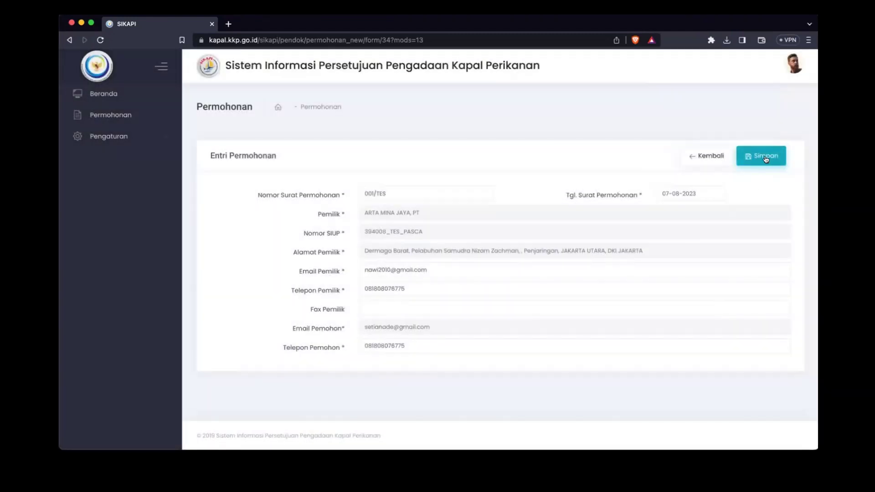
click(747, 163)
click(558, 300)
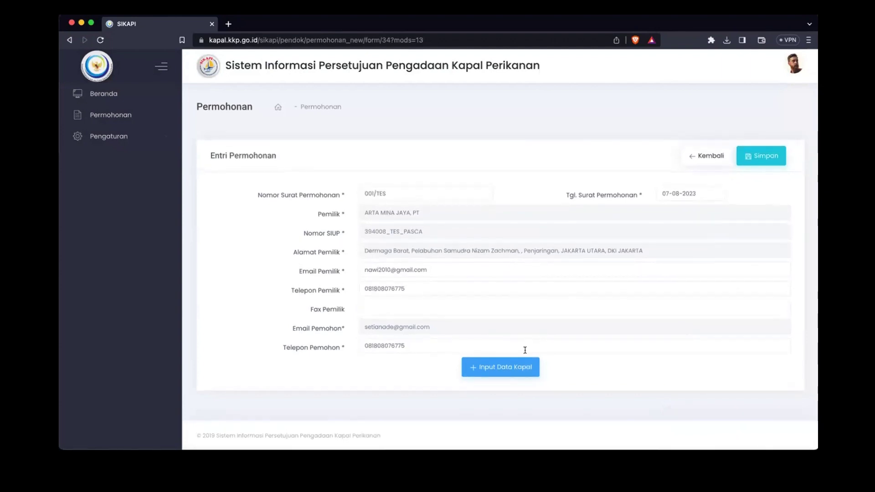
Step: Start a migrated (Migrasi) vessel entry under the Pukat Cincin Pelagis Kecil dengan Satu Kapal allocation
click(508, 370)
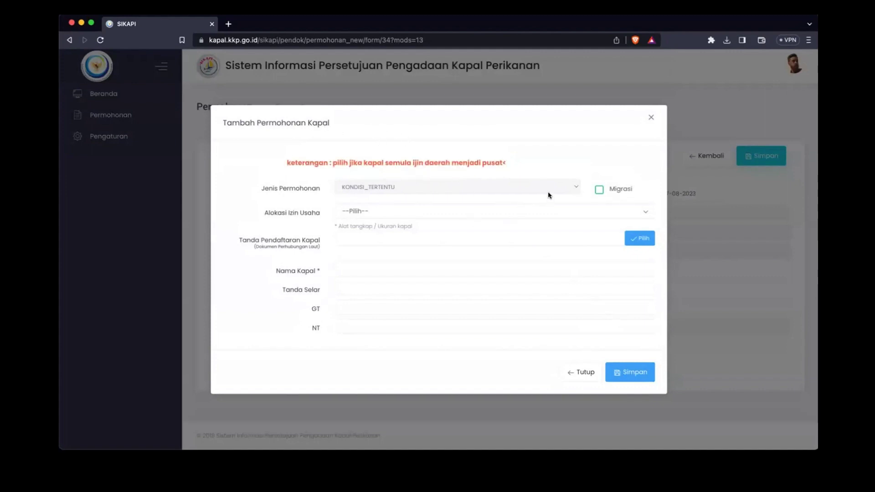
click(565, 187)
click(602, 164)
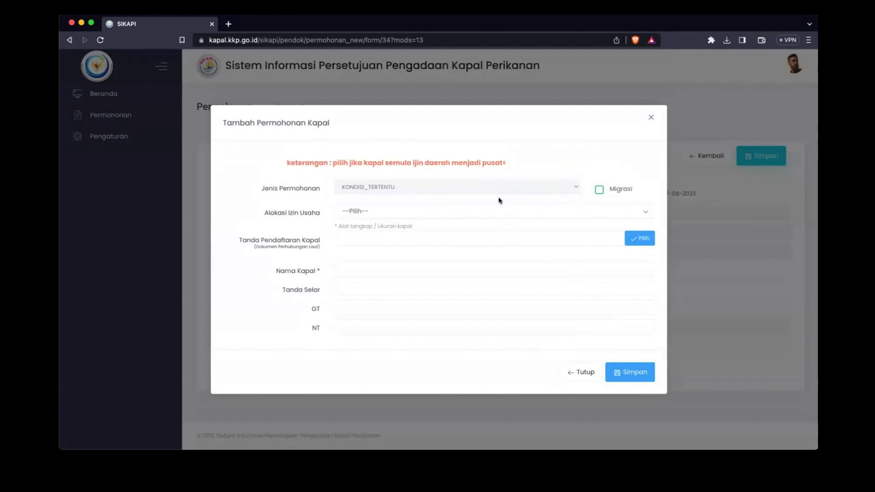
click(597, 192)
click(392, 214)
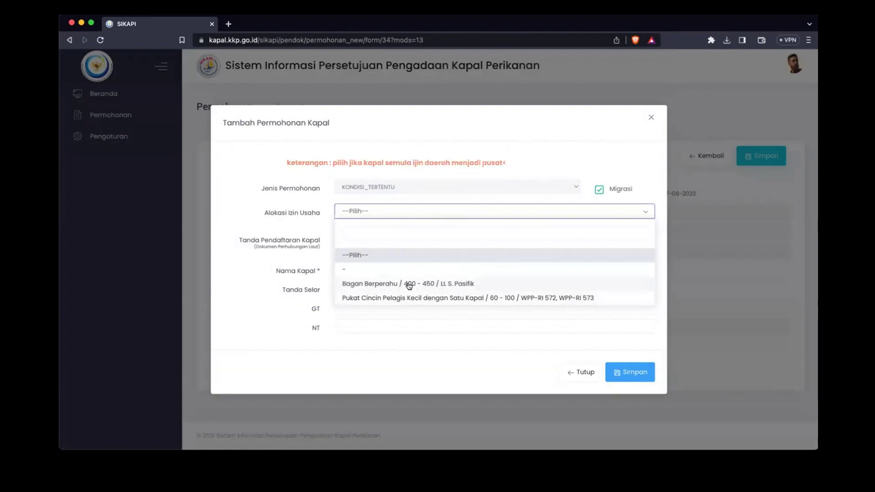
click(400, 298)
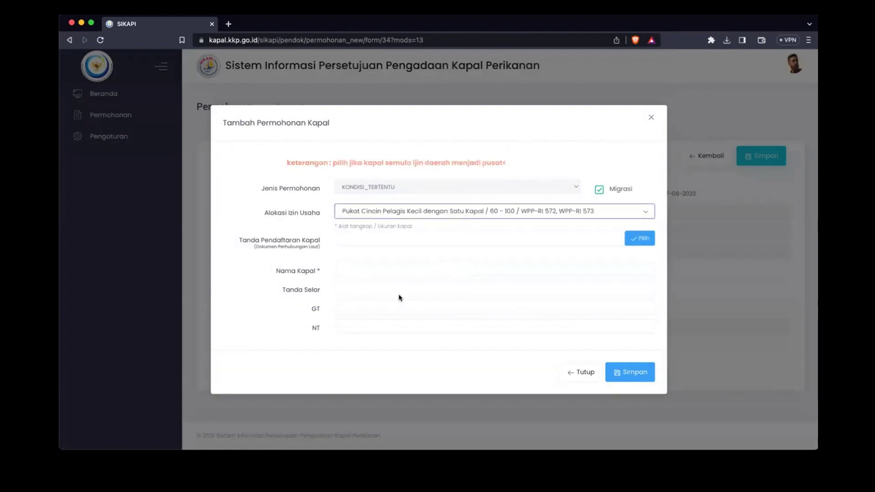
Step: Look up registration 2020 Ft No. 87/N and save vessel AZKANAJI to the application
click(396, 239)
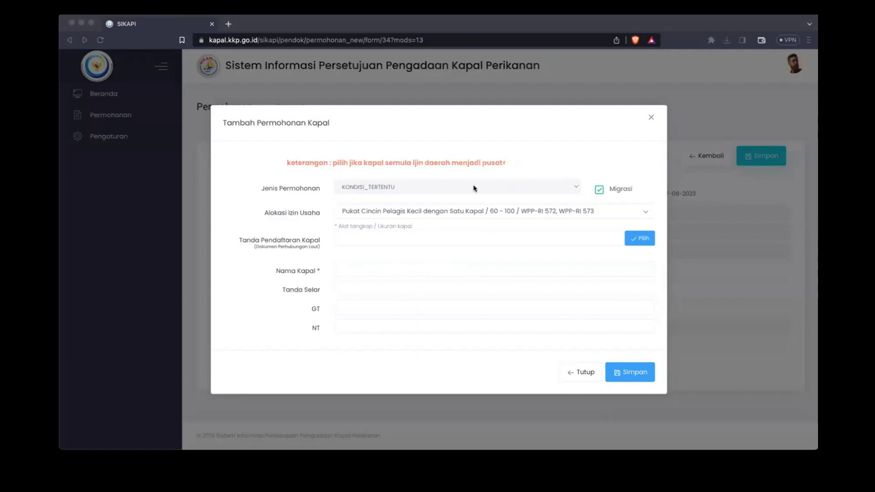
click(485, 239)
text(2020 Ft No. 87/N)
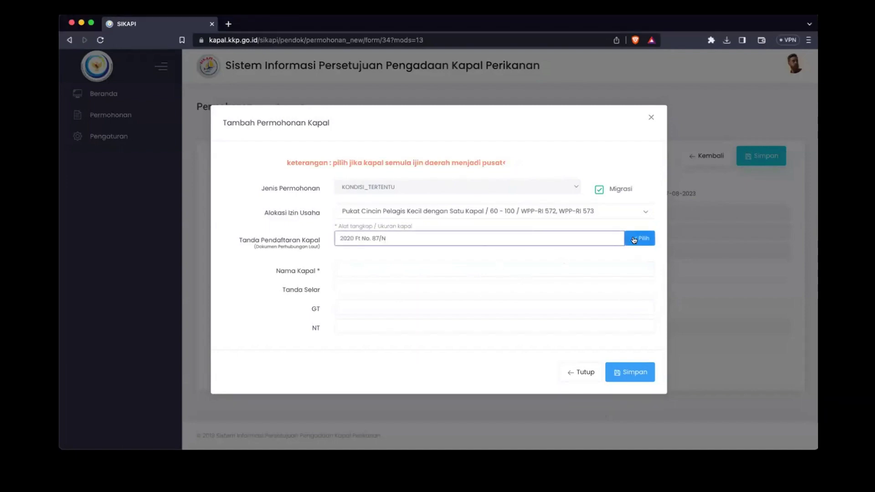
click(640, 238)
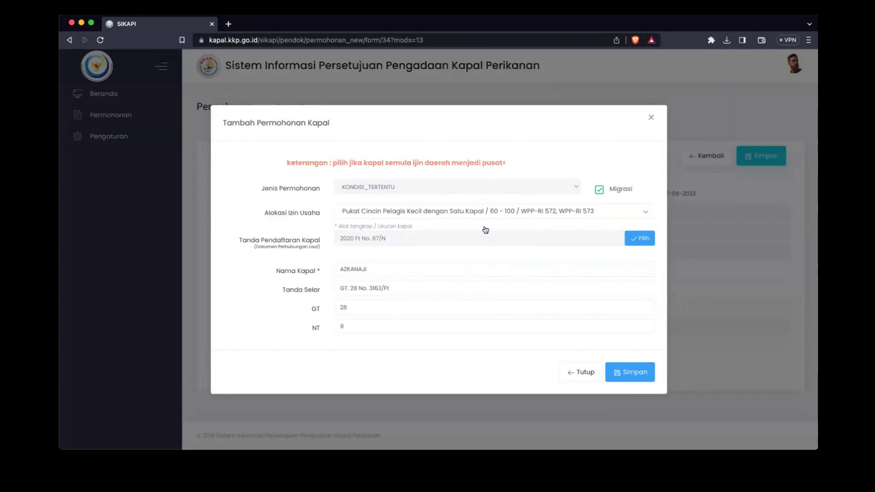
click(634, 376)
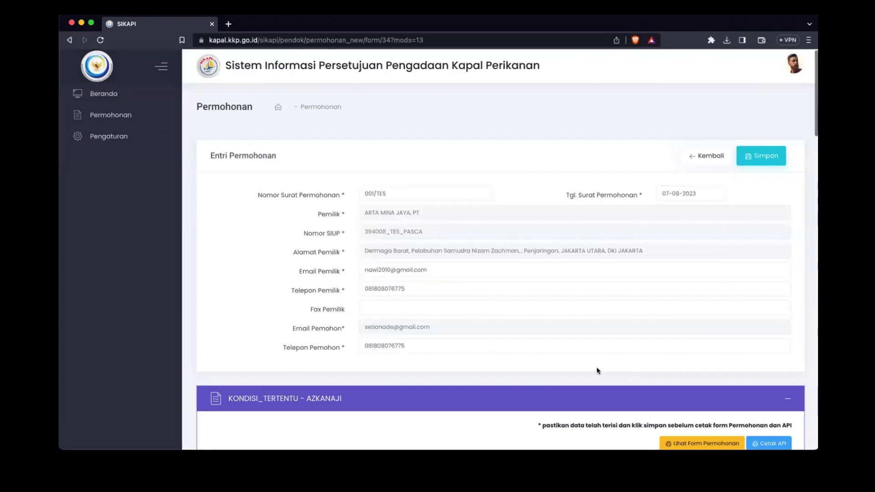
Step: Choose WPP-RI 573 as the fishing area and enter BOGOR as the construction place
scroll(596, 369, down, 10)
scroll(598, 370, up, 2)
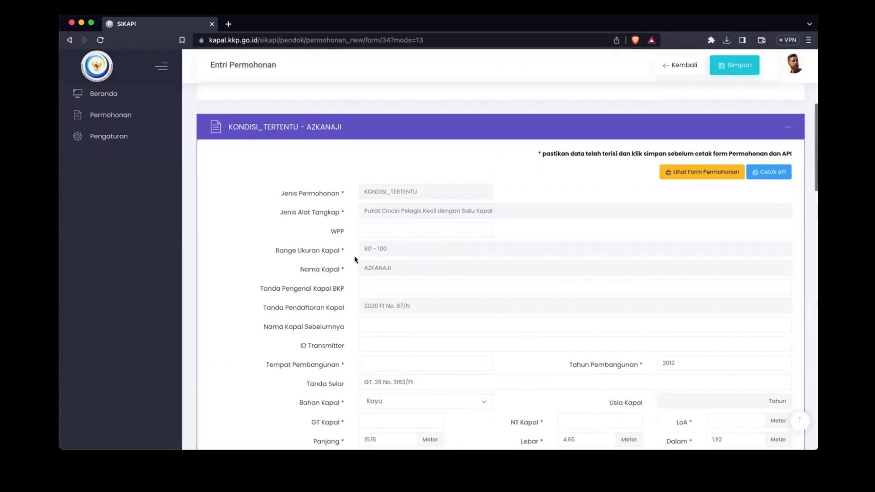
click(383, 229)
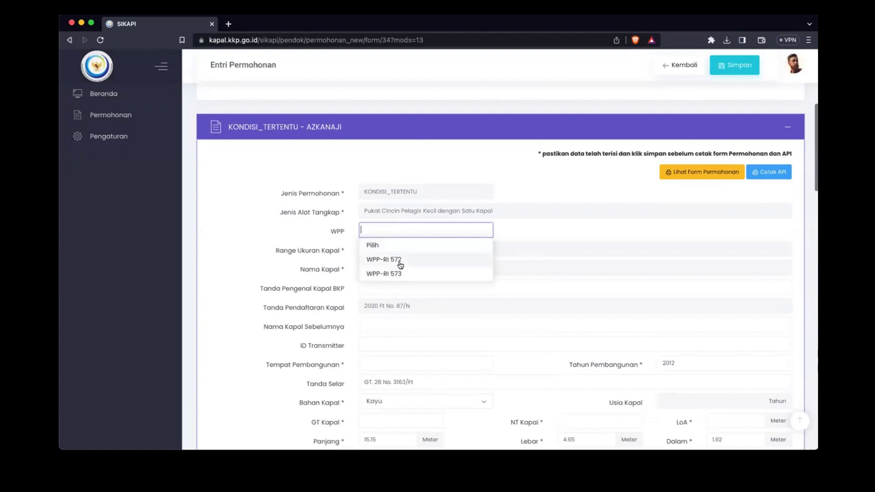
click(399, 274)
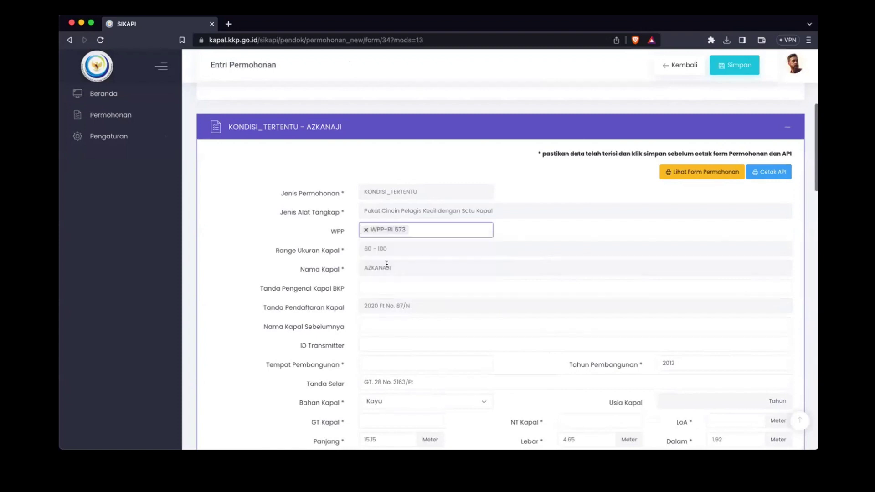
click(364, 289)
scroll(355, 304, down, 1)
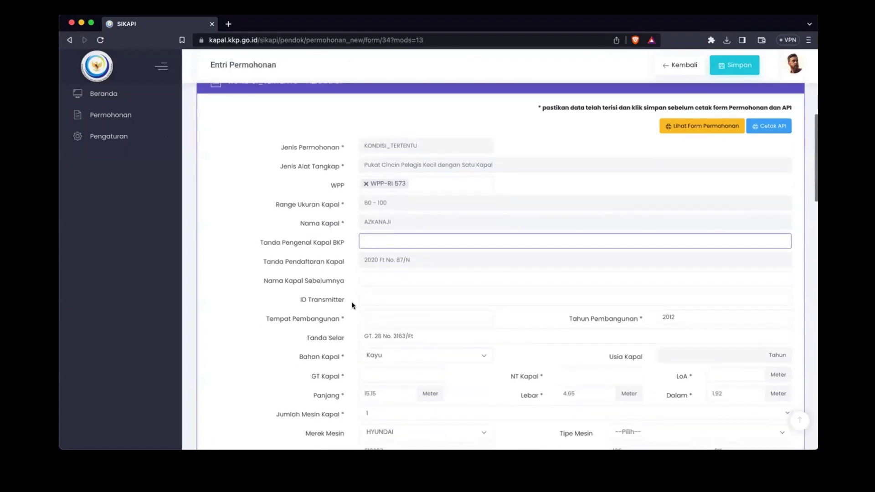
scroll(395, 320, down, 1)
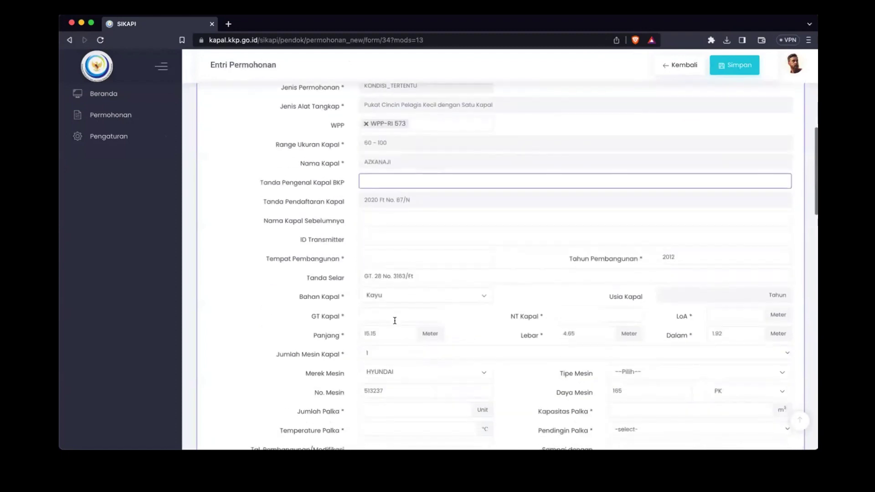
click(410, 223)
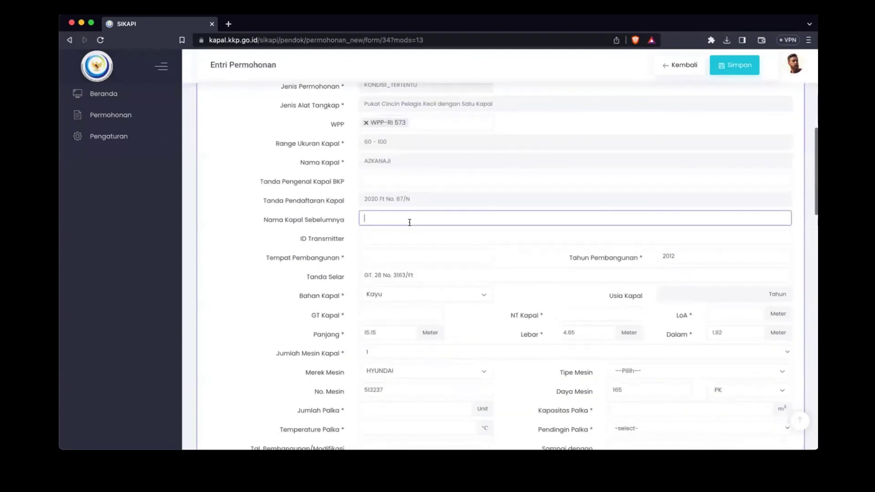
click(387, 237)
click(388, 254)
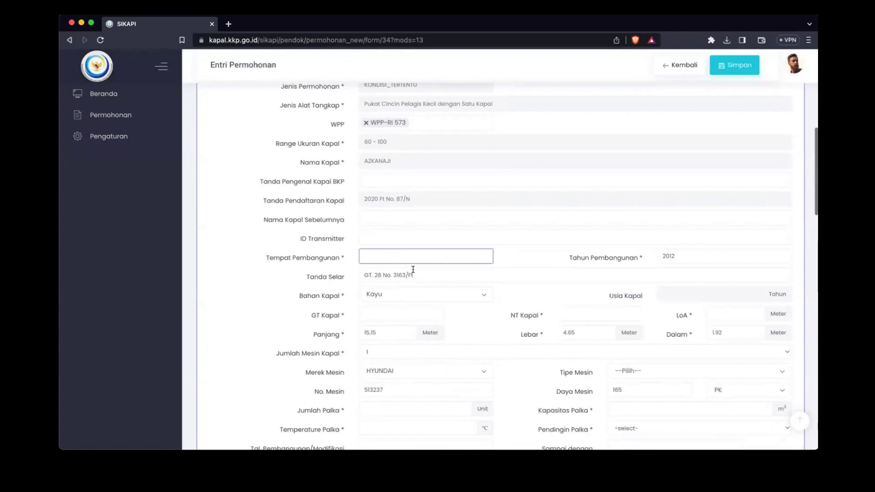
text(BOGOR)
scroll(501, 287, down, 1)
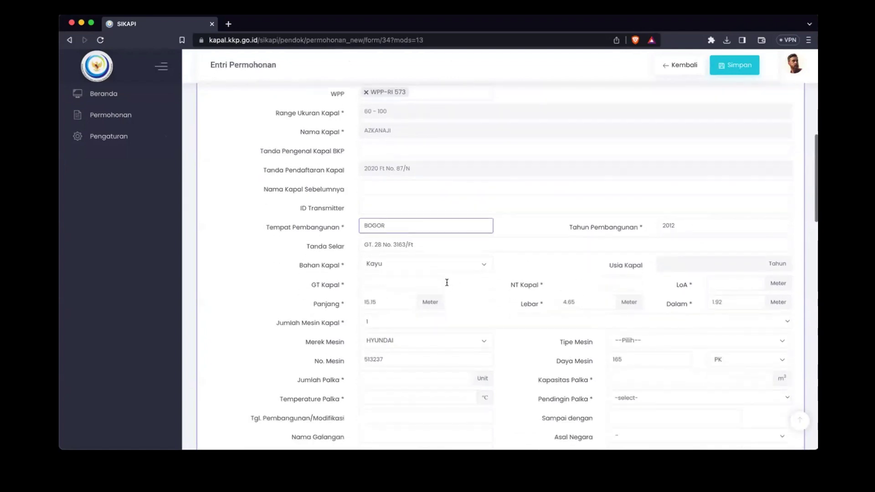
Step: Enter gross tonnage 28, net tonnage 15 and LoA 17.3 metres
click(423, 283)
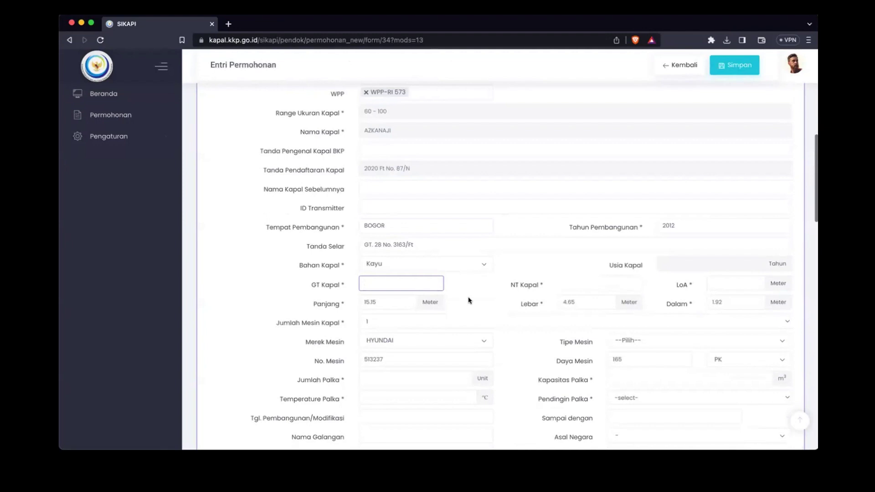
text(28)
key(Tab)
text(15)
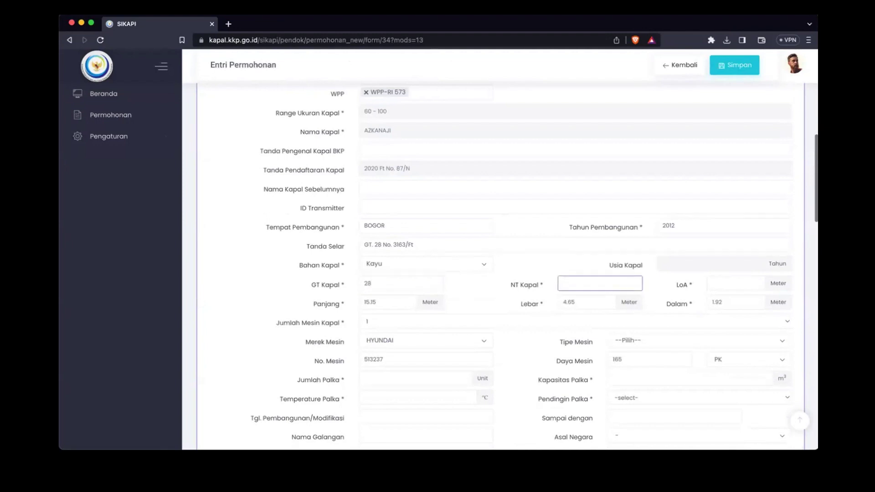
click(713, 283)
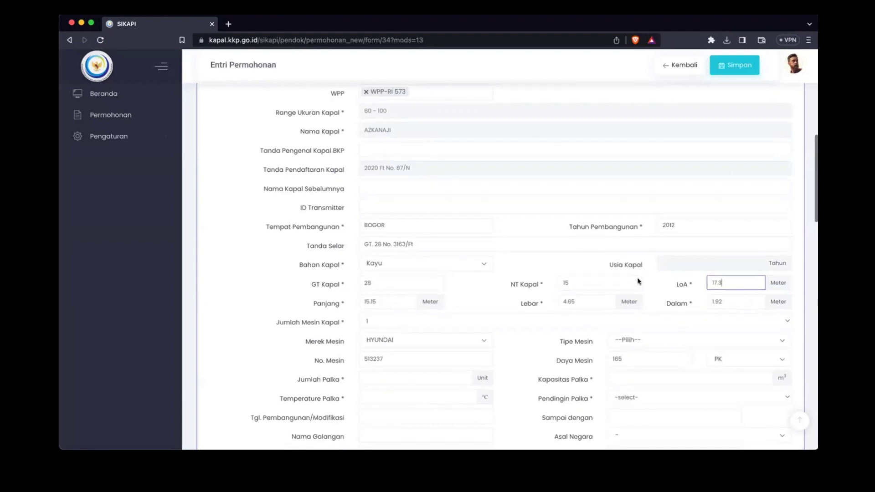
scroll(629, 285, down, 2)
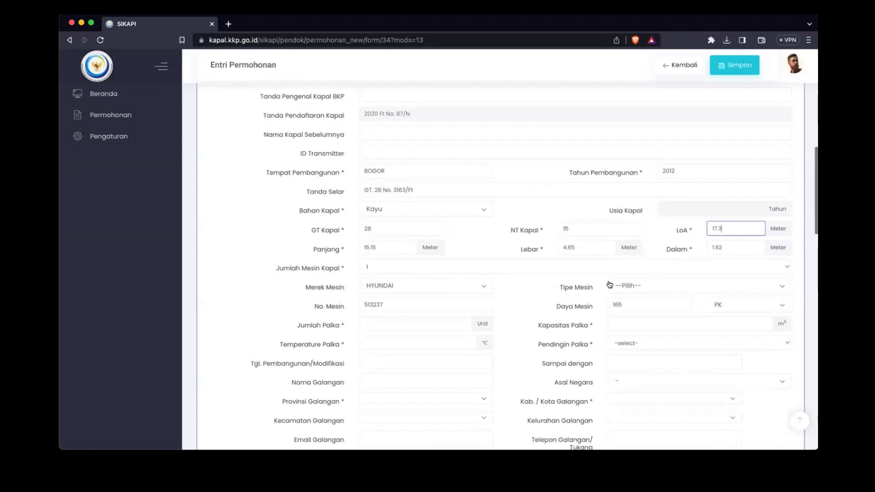
Step: Set engine type DS906 and 10 holds of 10 m³ at -12 °C with Refigerasi cooling
scroll(503, 288, down, 2)
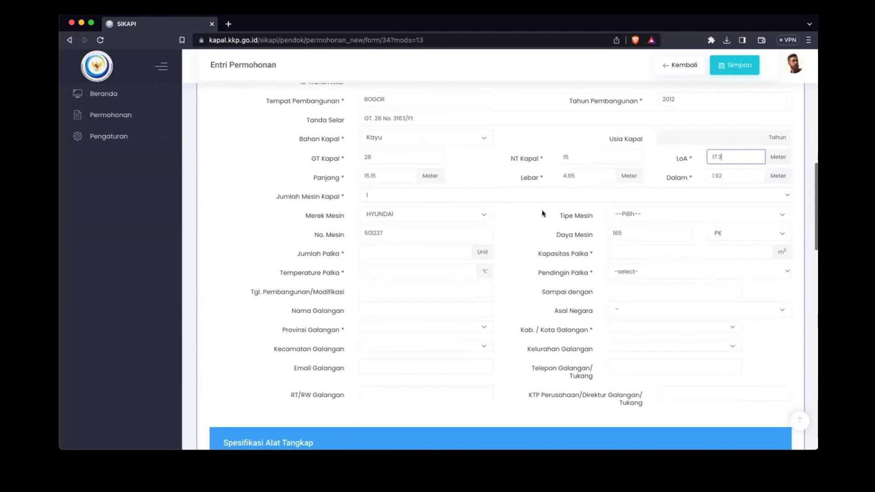
click(673, 217)
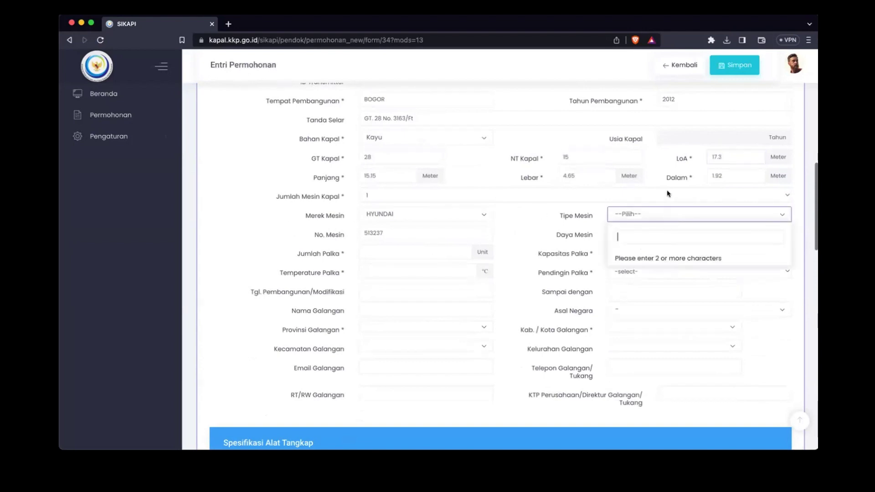
text(ds)
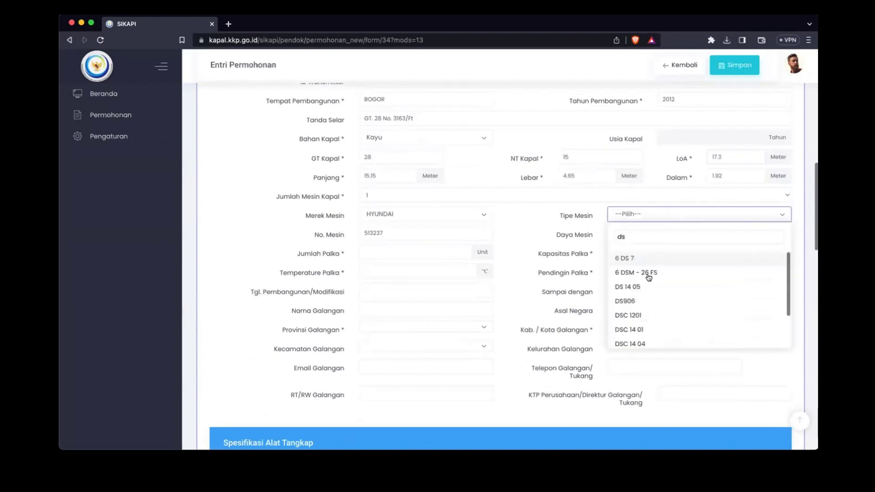
click(628, 300)
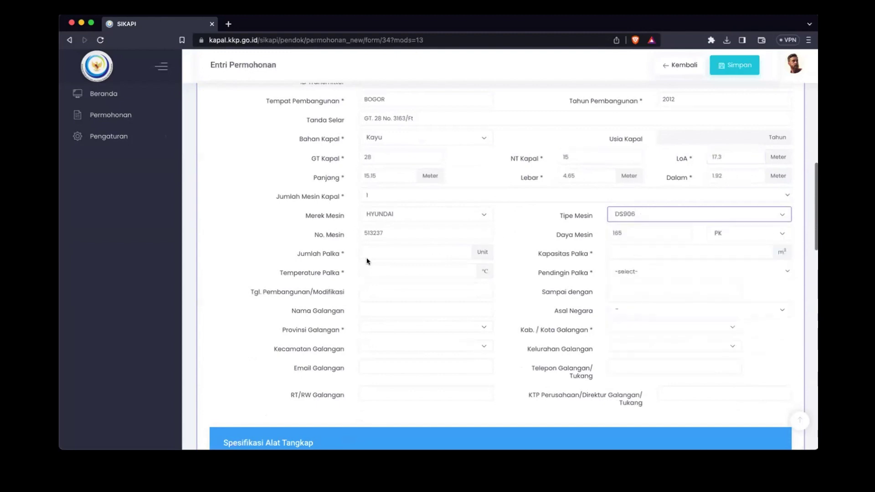
click(402, 255)
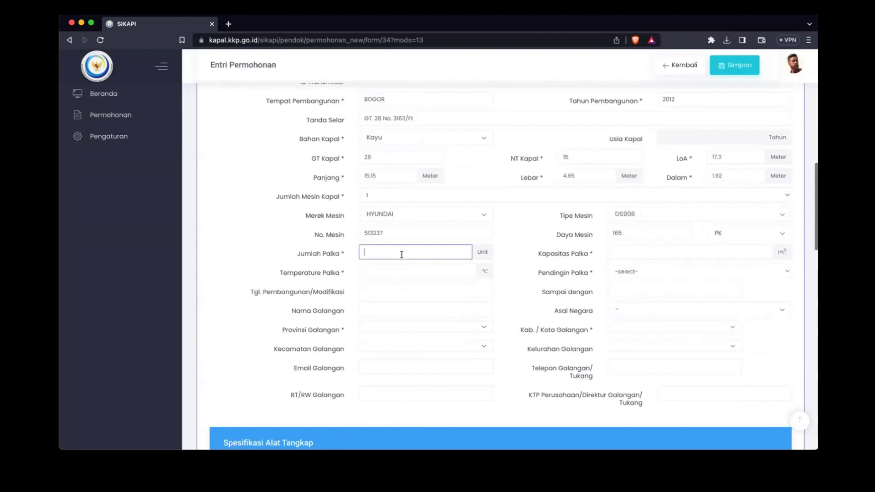
text(10)
click(649, 253)
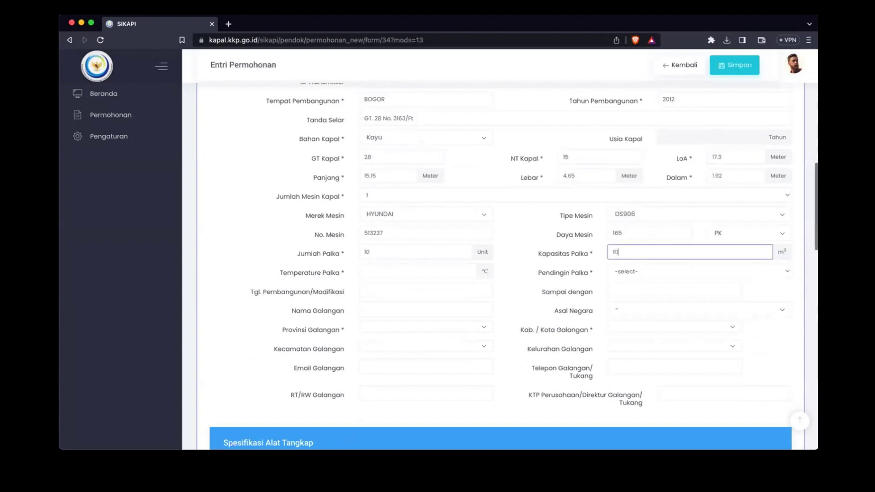
click(433, 271)
text(-12)
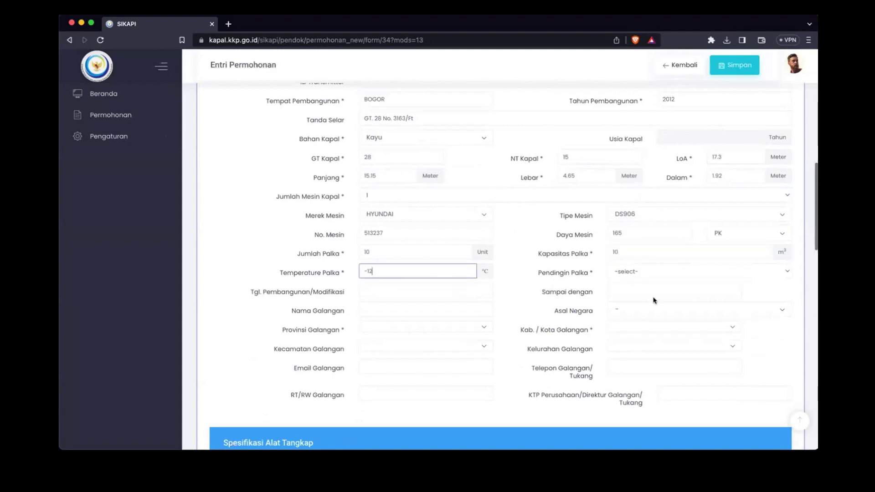
click(660, 272)
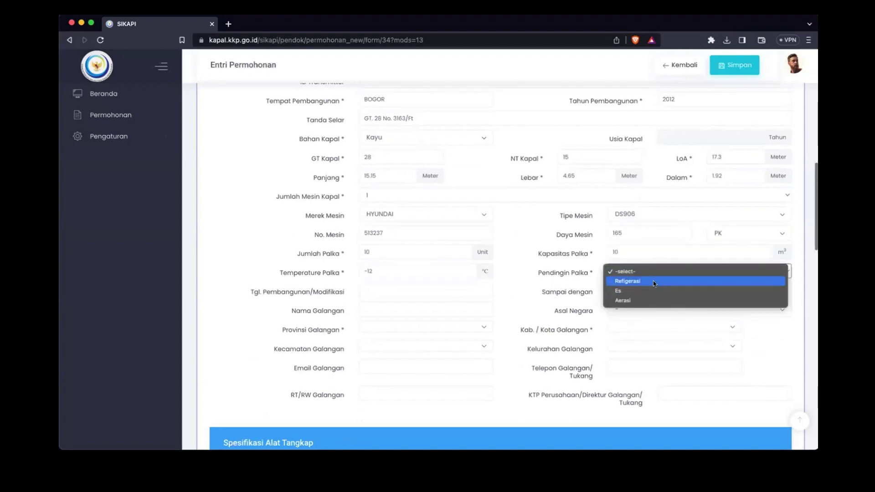
click(652, 280)
Step: Set construction dates 01-07-2023 to 31-07-2023 and enter the shipyard name
click(407, 289)
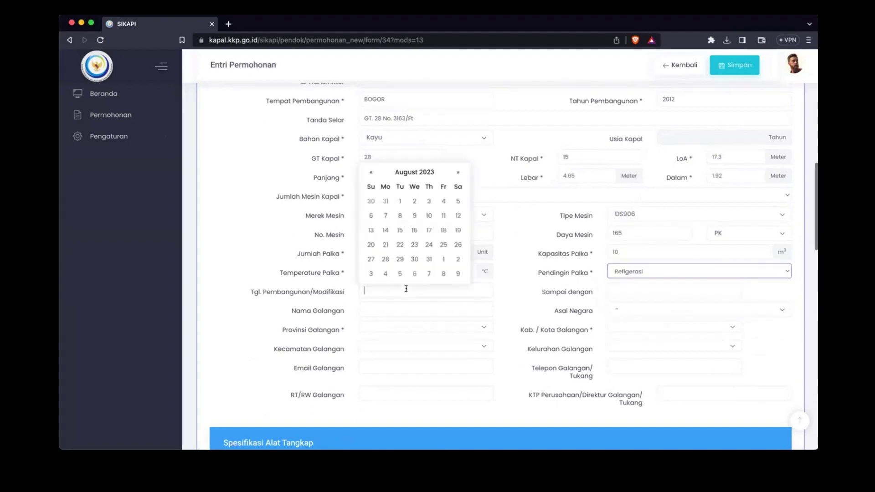
key(Escape)
click(399, 291)
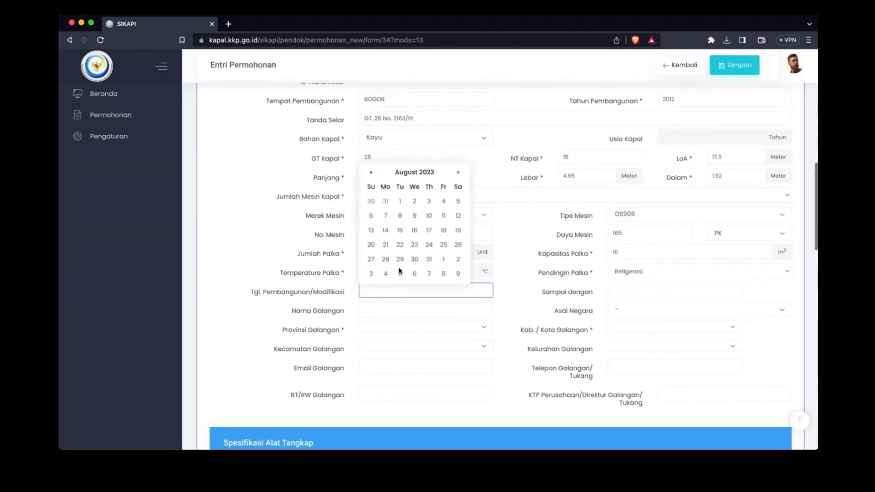
click(371, 172)
click(452, 206)
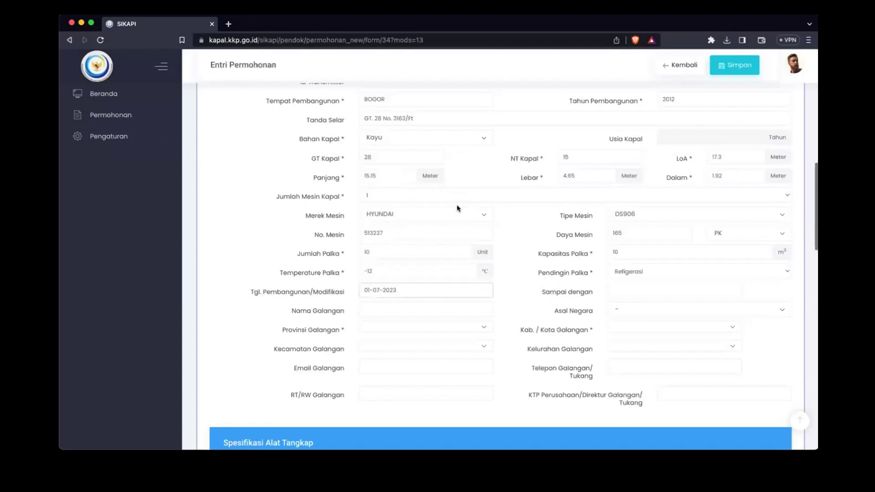
click(657, 291)
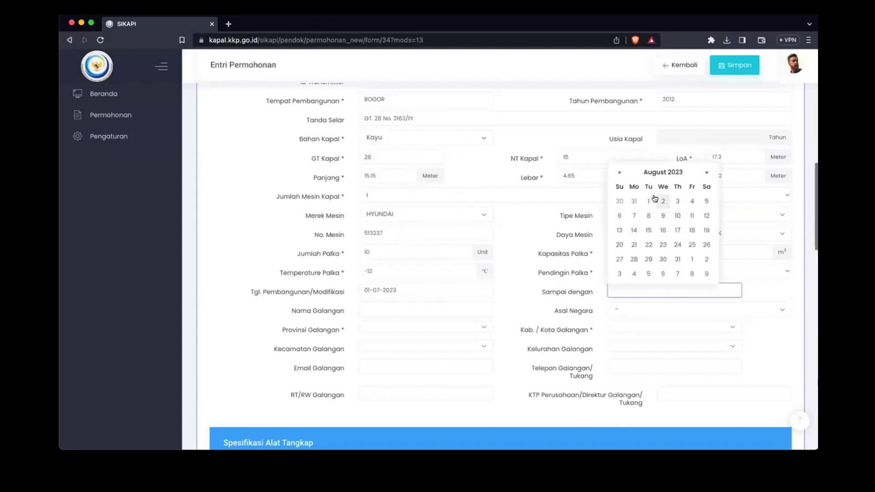
click(618, 172)
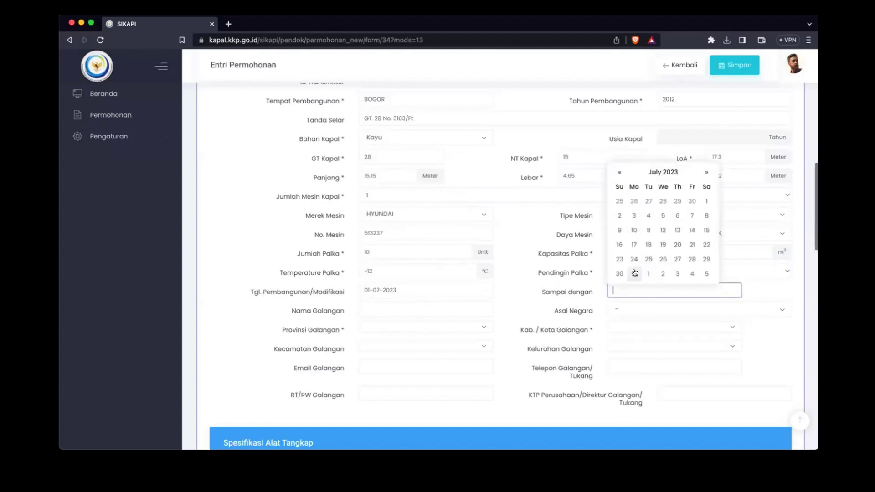
click(634, 273)
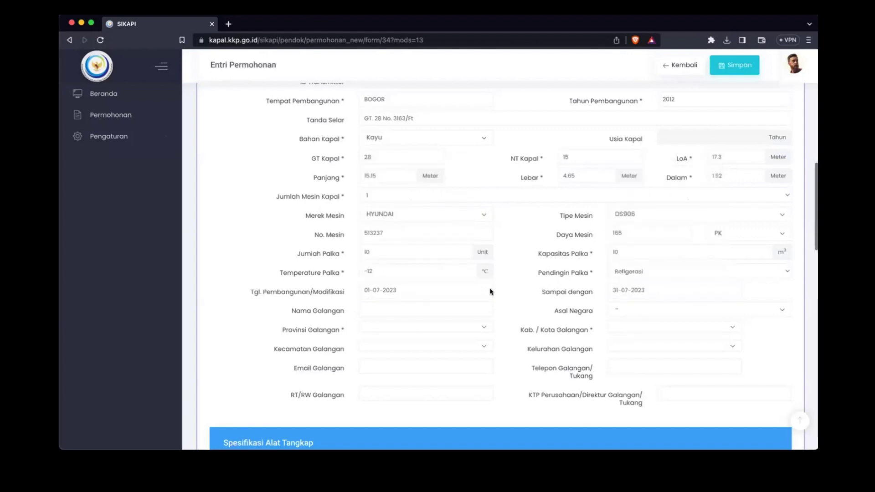
click(410, 307)
text(haji amir)
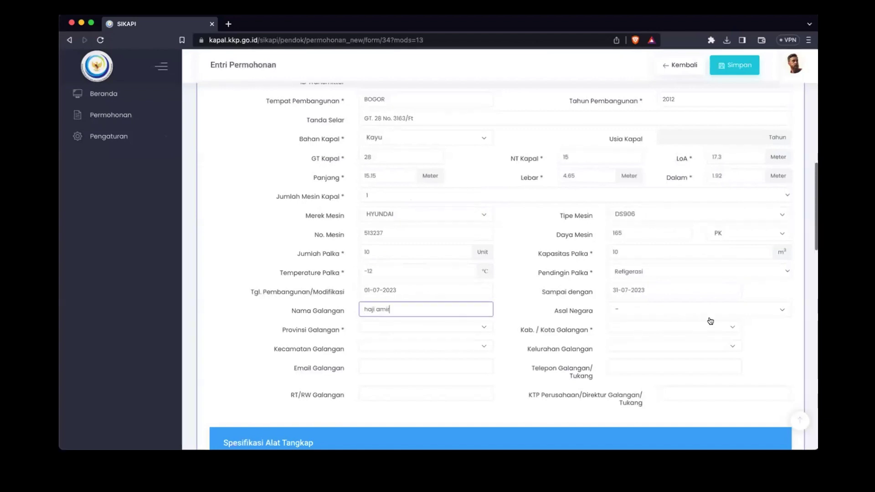
Step: Set country of origin to Indonesia and the shipyard province to JAWA BARAT
click(694, 313)
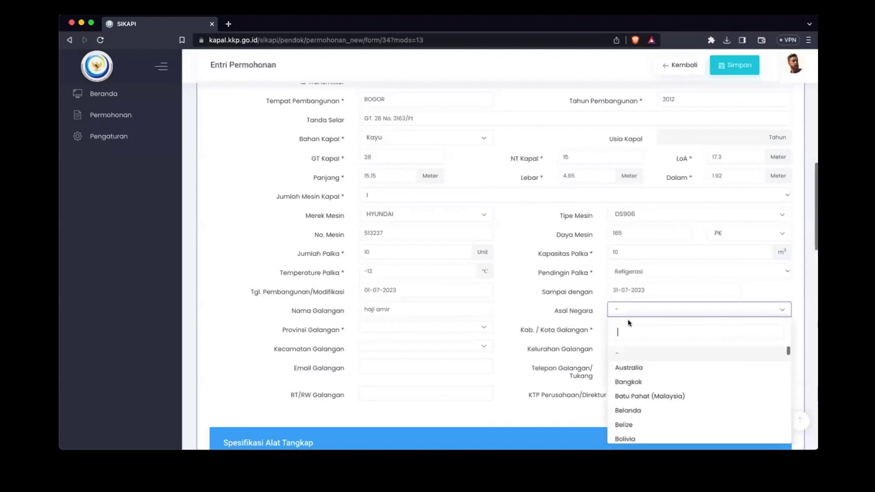
text(ind)
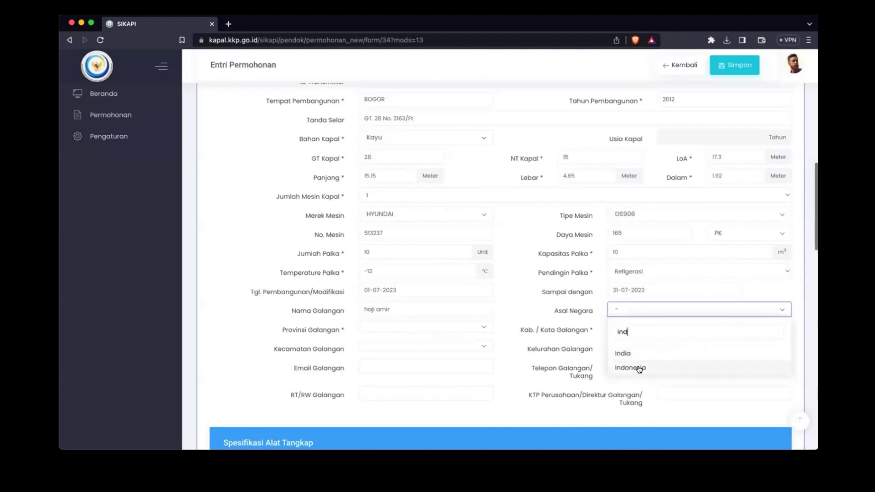
click(636, 368)
click(413, 330)
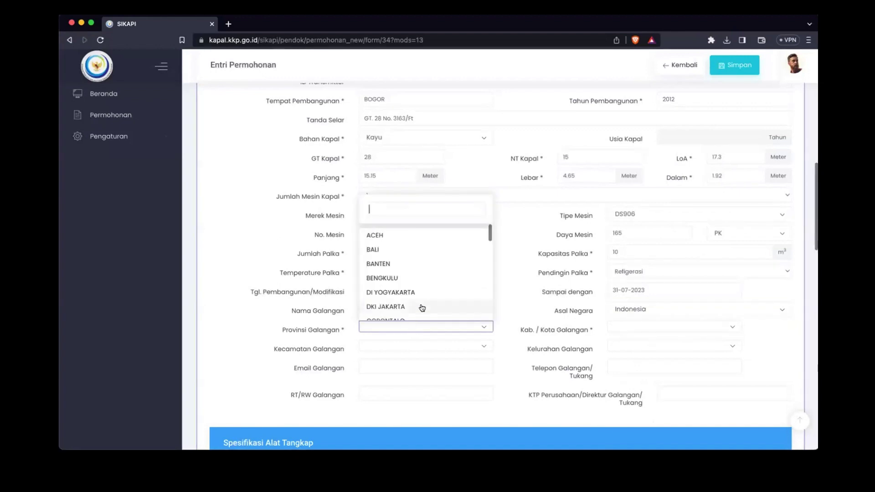
text(jawa)
key(Return)
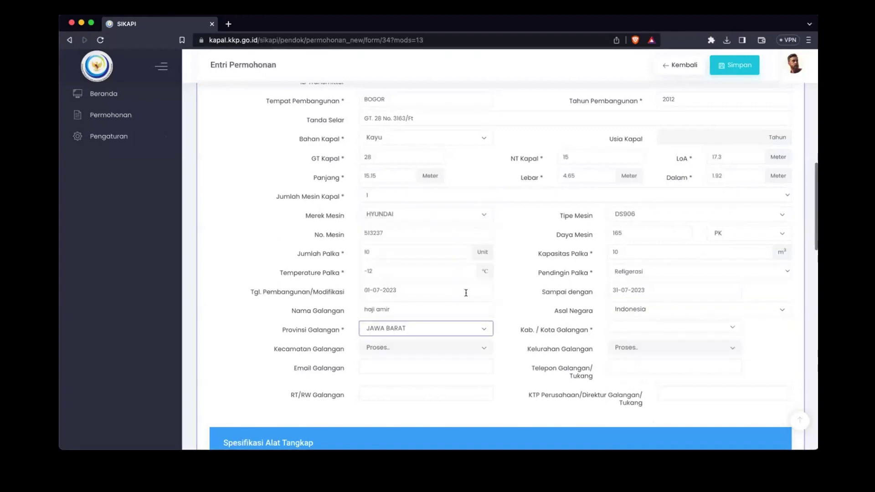
Step: Set the shipyard city KOTA BOGOR, district TANAH SEREAL and village CIBADAK
click(640, 328)
text(nbo)
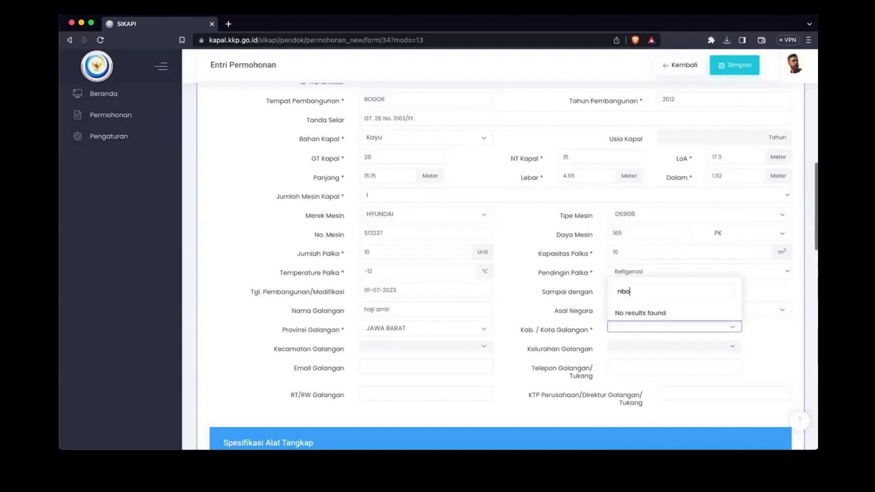
key(BackSpace)
key(BackSpace)
text(bogo)
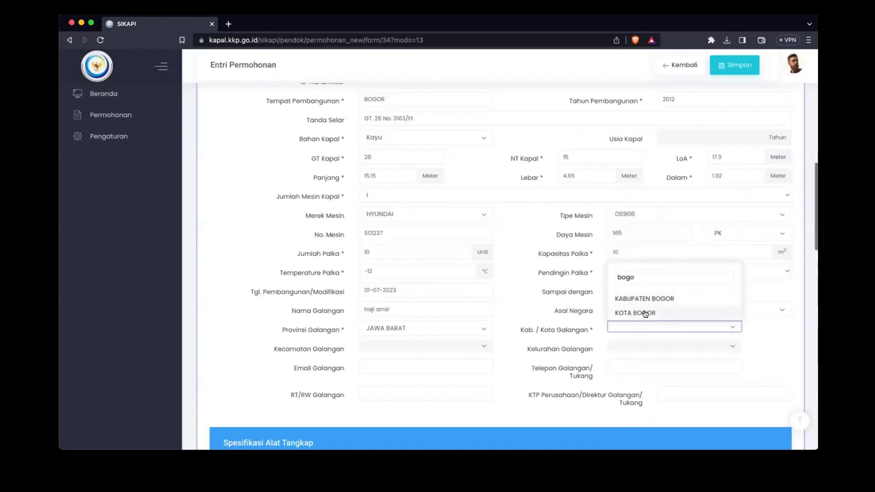
click(657, 313)
click(435, 346)
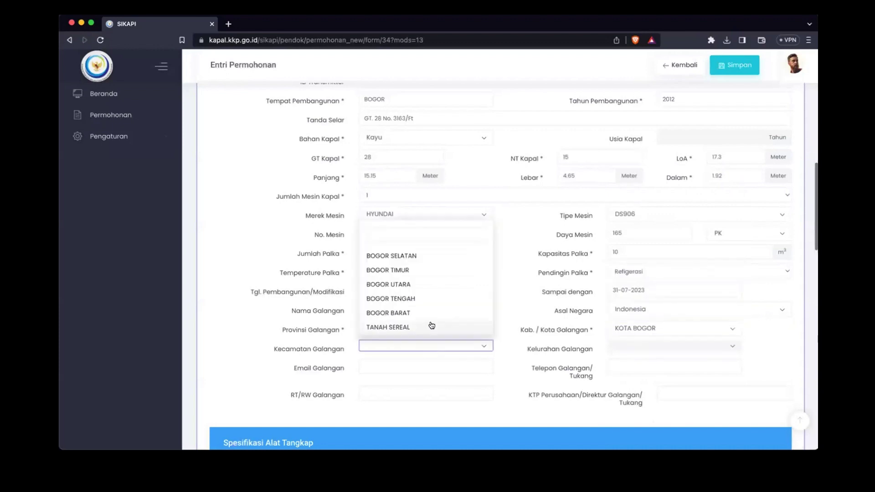
click(431, 329)
click(647, 351)
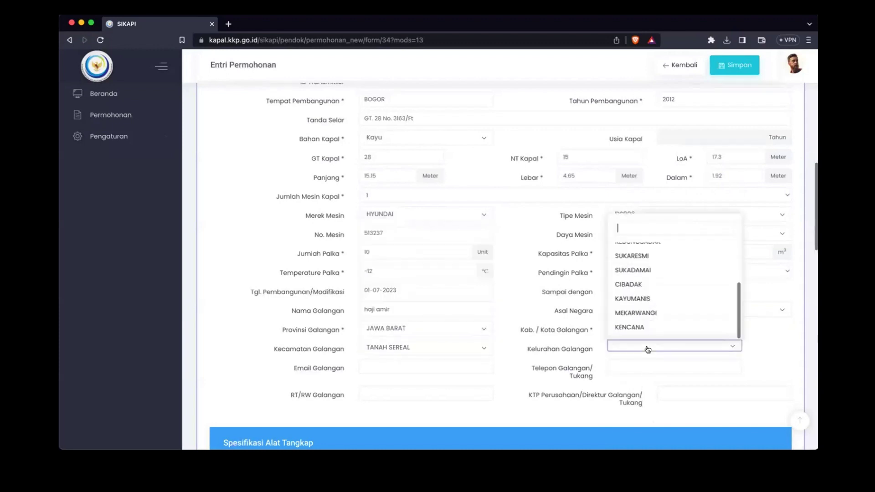
click(669, 283)
Step: Enter shipyard RT/RW 000/000 and the director's KTP number
scroll(479, 381, down, 3)
click(418, 306)
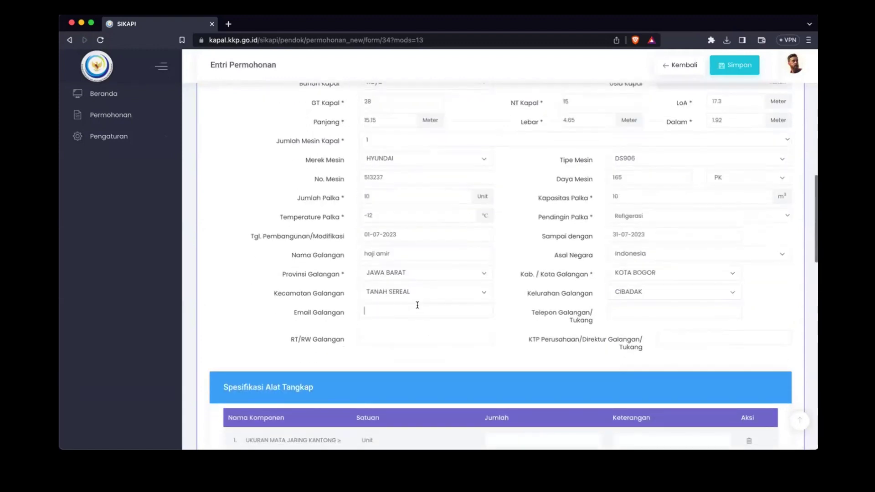
click(638, 311)
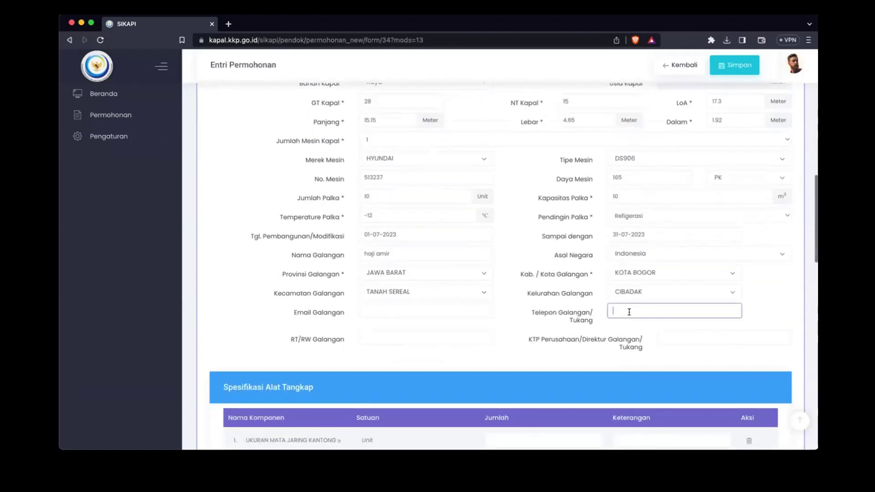
click(417, 333)
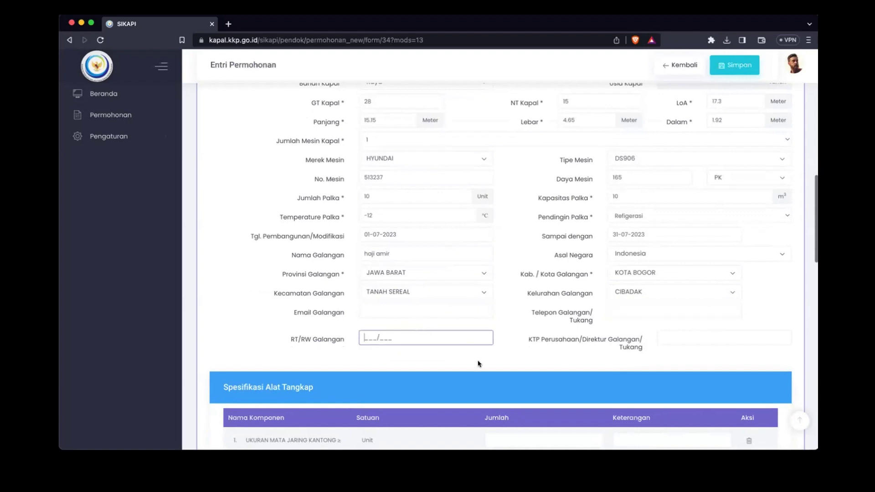
text(000/000)
click(697, 343)
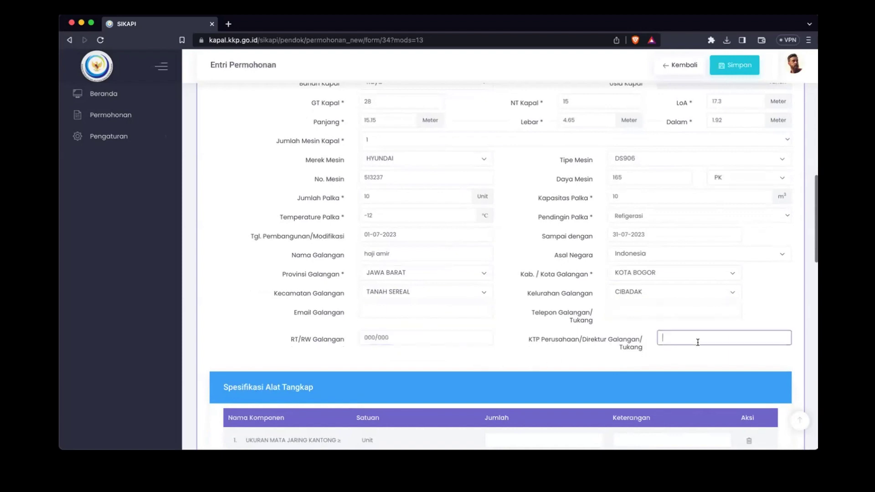
text(3200000000000)
Step: Enter 30 as the net mesh size quantity in the first gear-specification row
scroll(536, 341, down, 3)
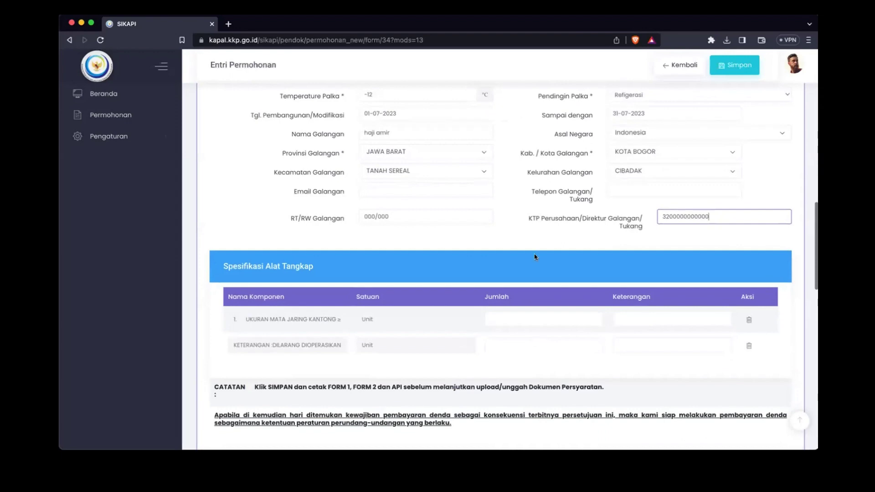
scroll(511, 191, up, 3)
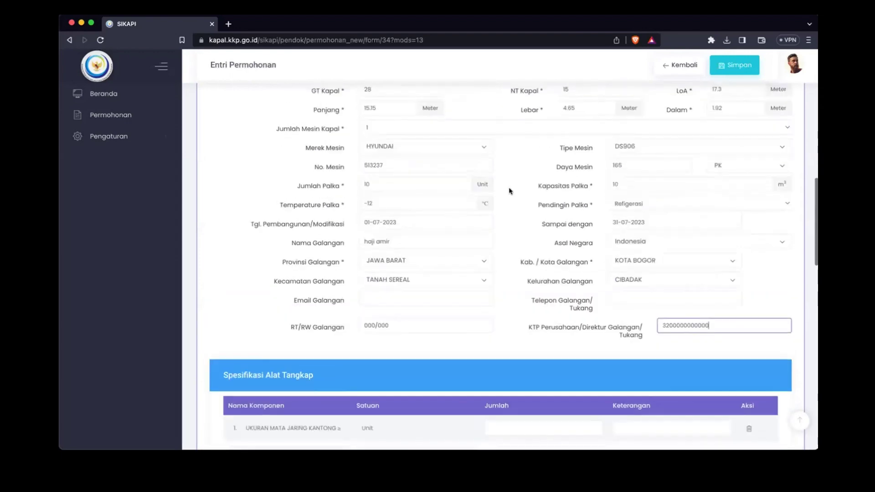
scroll(529, 273, up, 6)
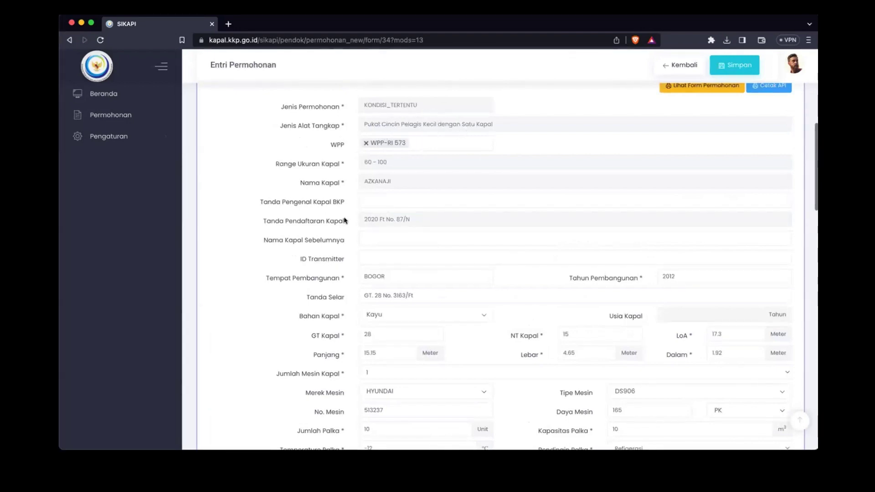
scroll(345, 220, down, 7)
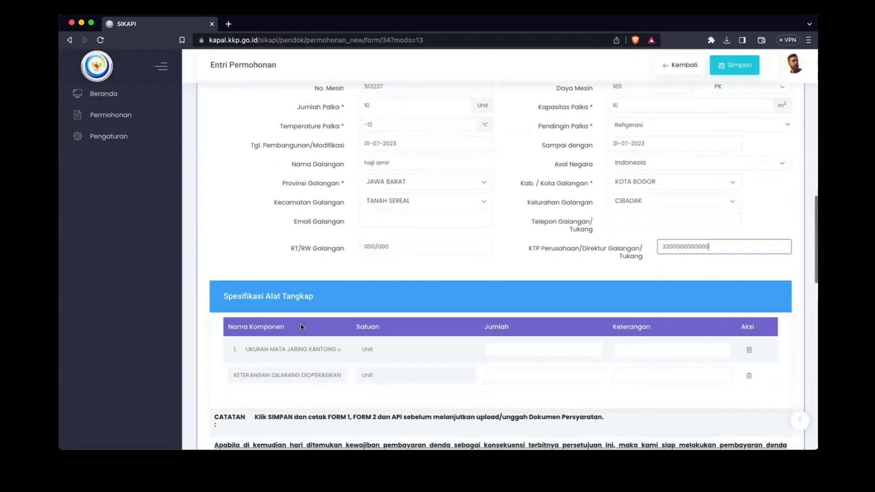
scroll(300, 328, down, 3)
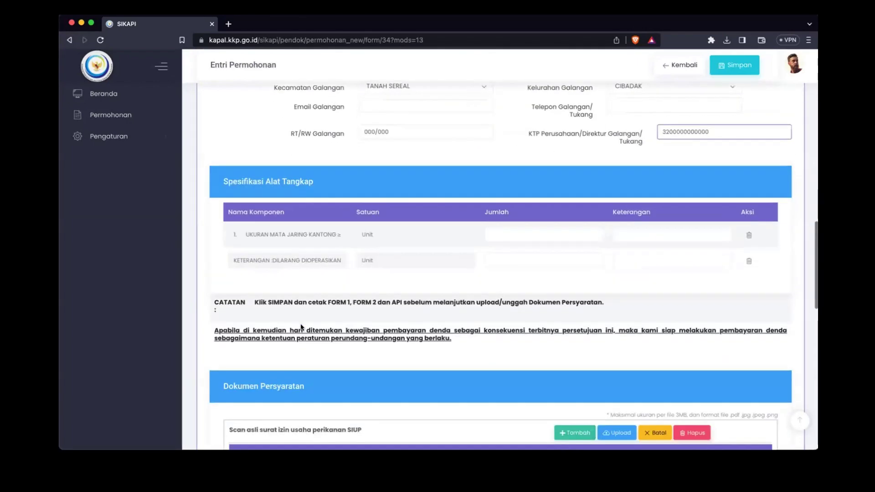
click(517, 232)
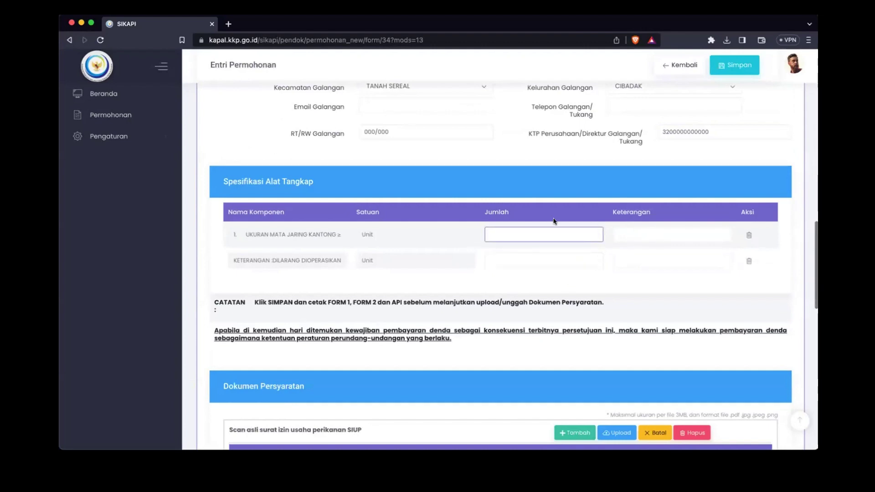
click(658, 232)
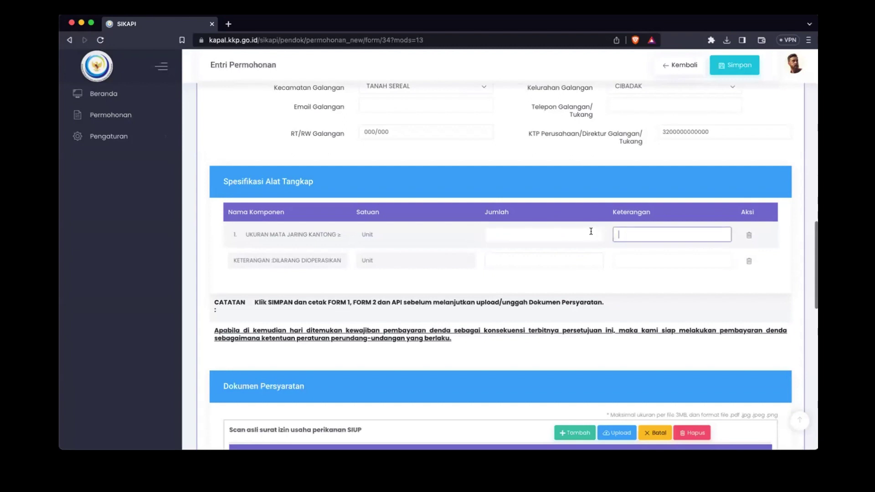
click(591, 232)
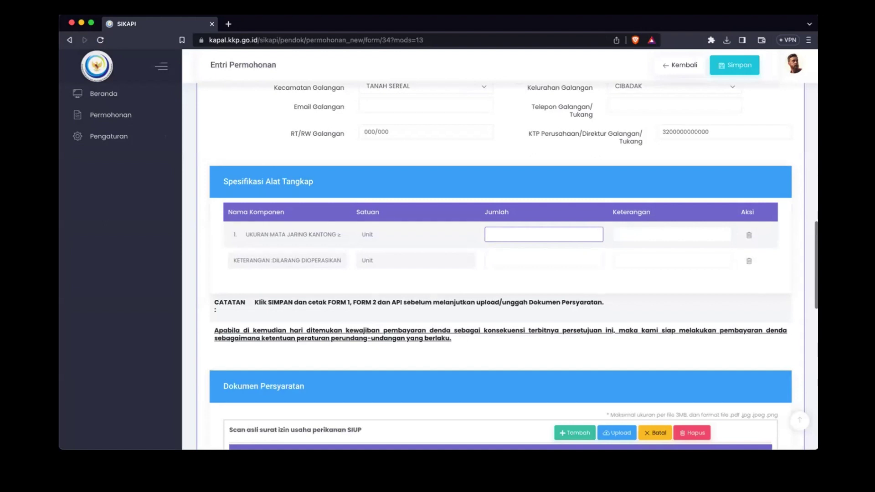
Step: Enter 1 as the quantity in the second gear-specification row
click(577, 258)
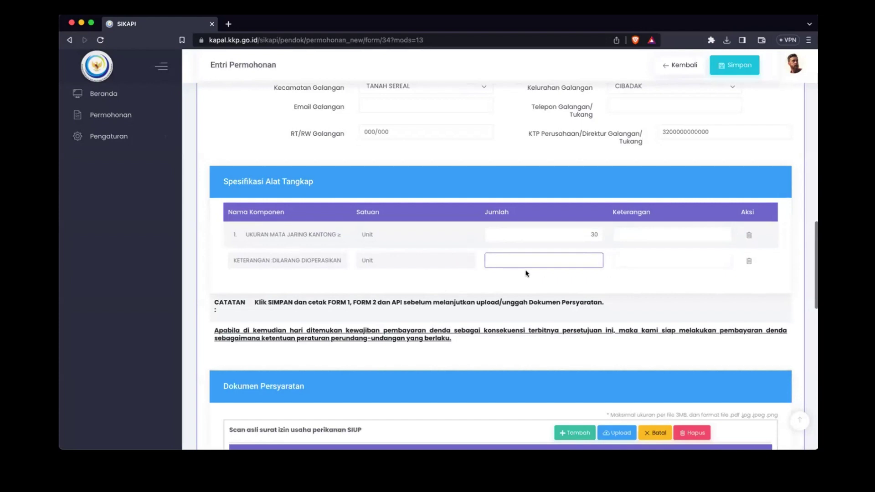
click(639, 259)
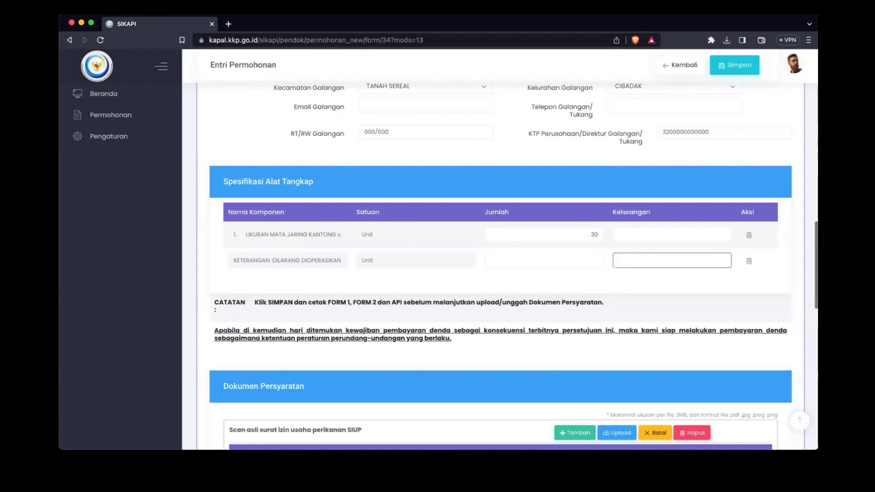
click(563, 264)
click(658, 264)
click(589, 259)
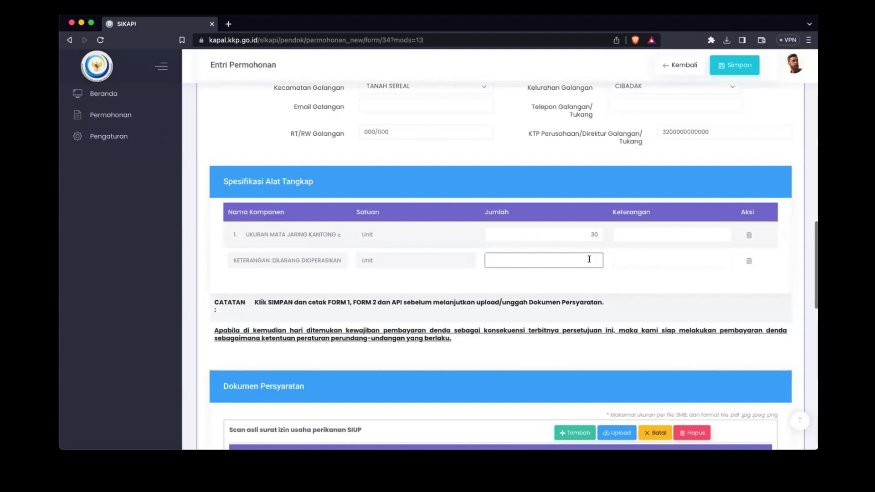
scroll(658, 267, down, 2)
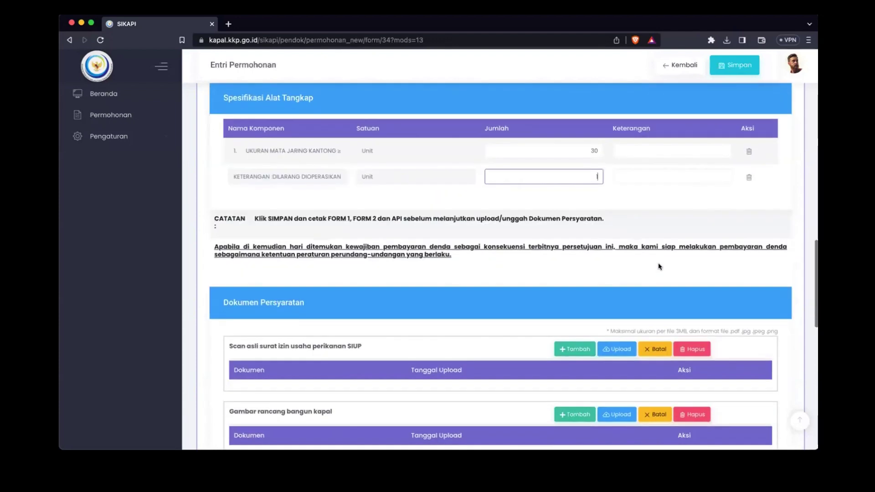
scroll(659, 266, down, 1)
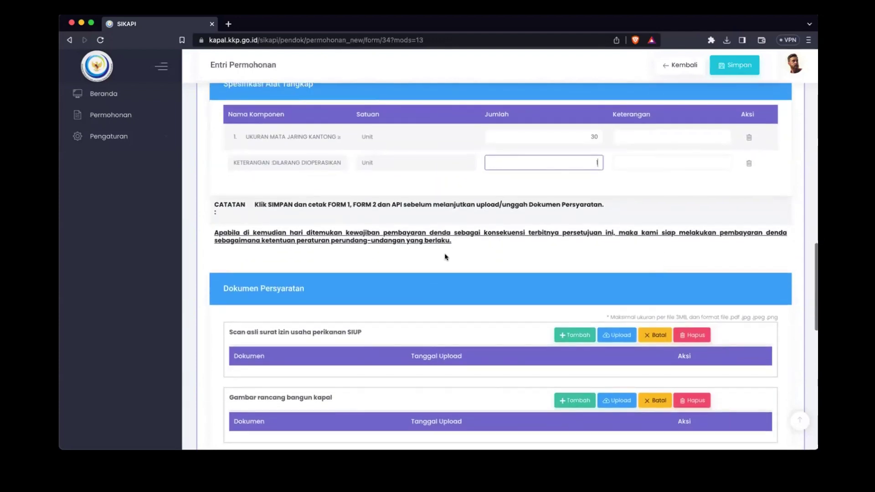
scroll(447, 260, down, 1)
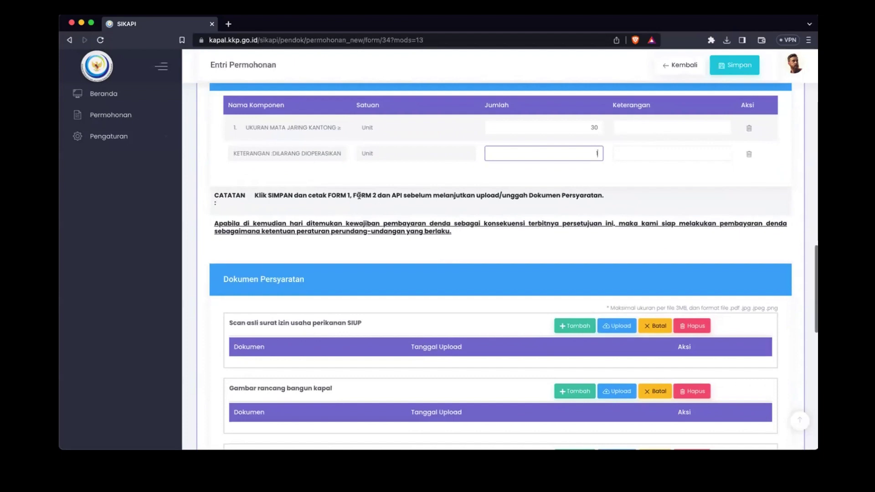
scroll(365, 198, up, 1)
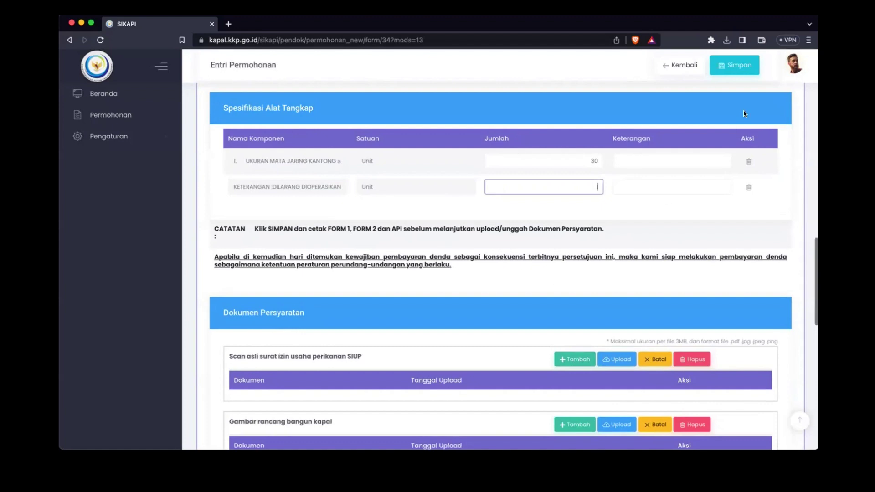
Step: Save the application with Simpan and confirm it in the Proses Simpan dialog
click(734, 66)
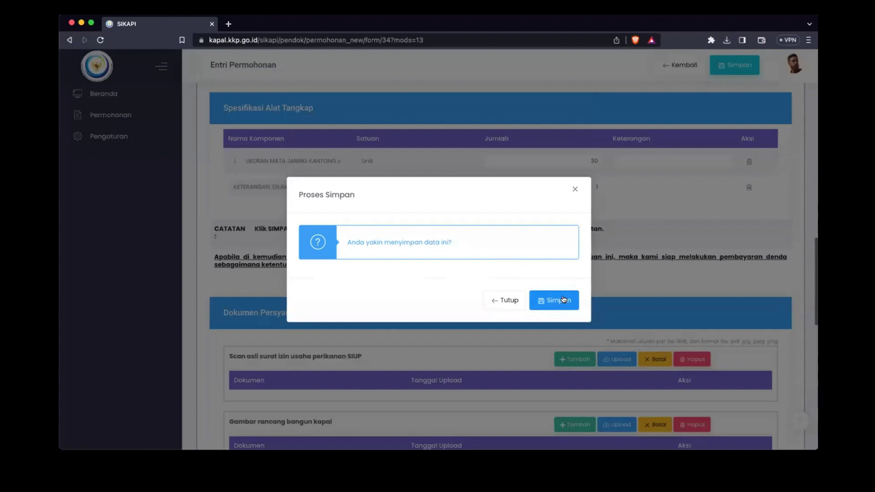
click(563, 300)
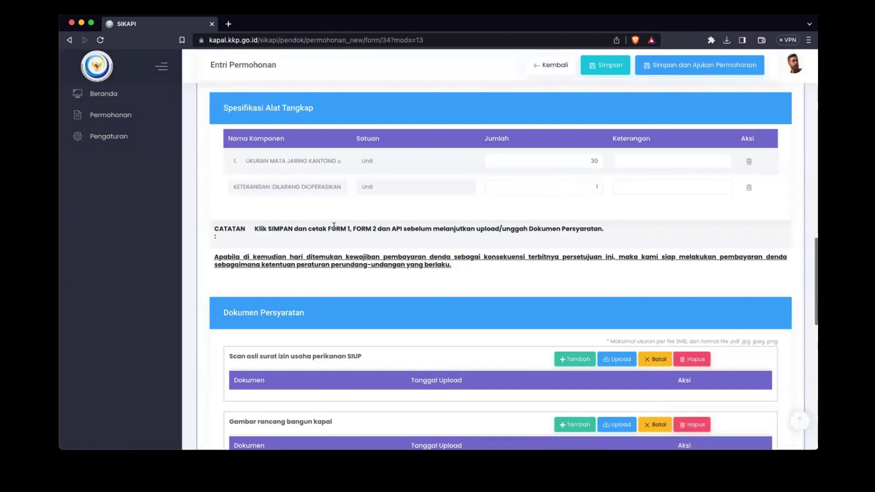
drag(328, 228, 347, 229)
double_click(363, 228)
click(355, 226)
scroll(665, 254, up, 3)
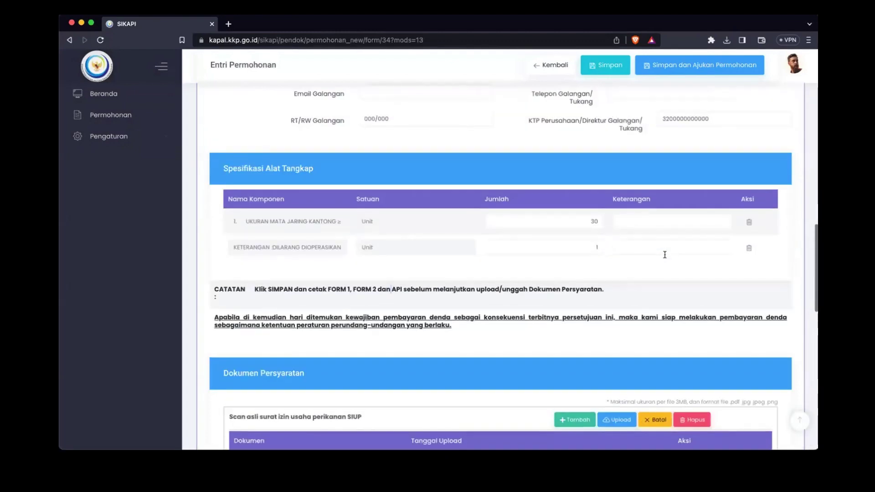
scroll(665, 254, up, 15)
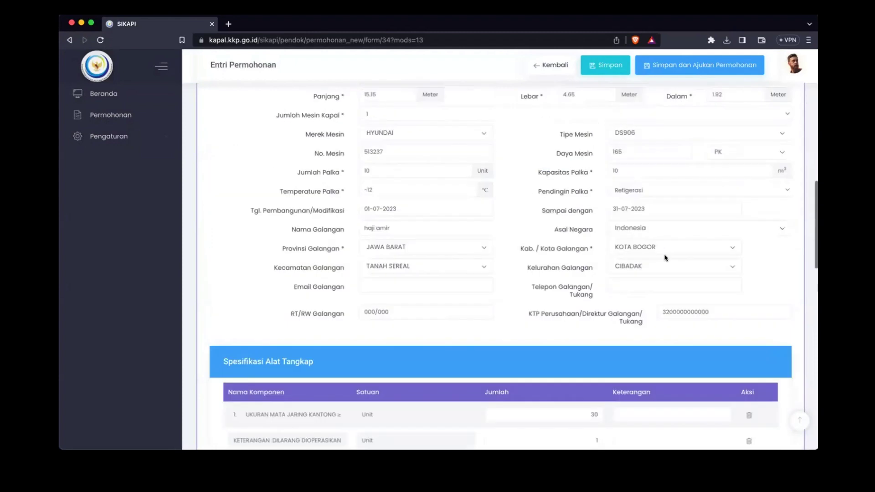
scroll(665, 255, up, 15)
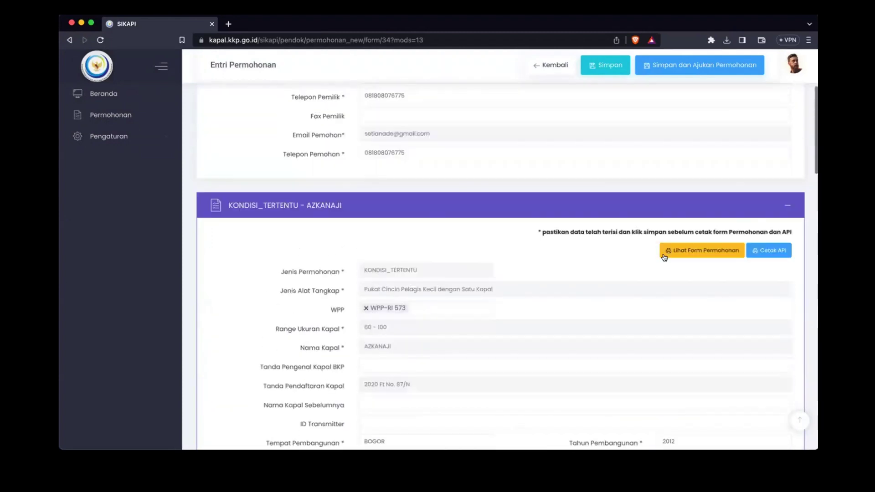
scroll(665, 255, down, 20)
scroll(665, 255, up, 7)
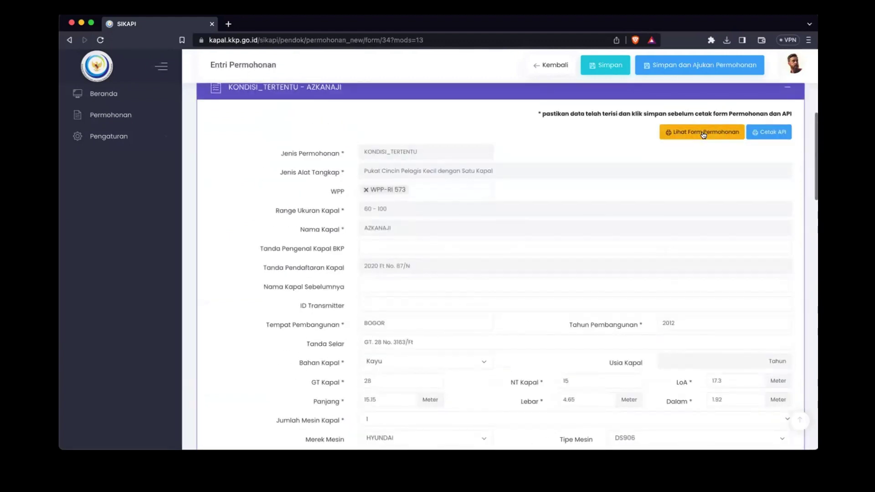
click(703, 134)
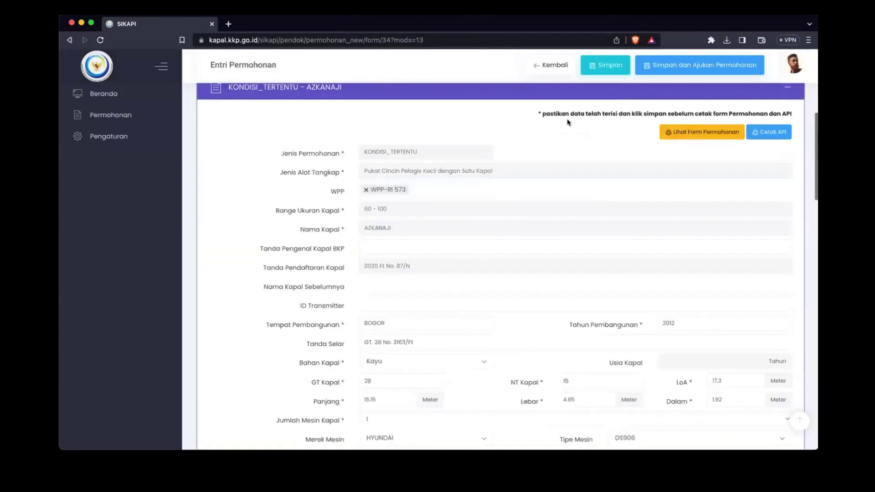
click(327, 24)
Step: Open the printable API document, then return to the Entri Permohonan form
click(774, 135)
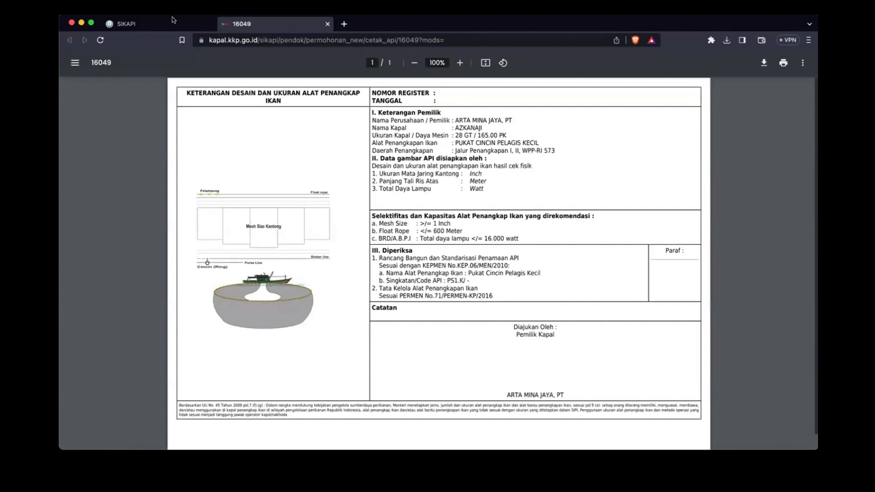
click(166, 23)
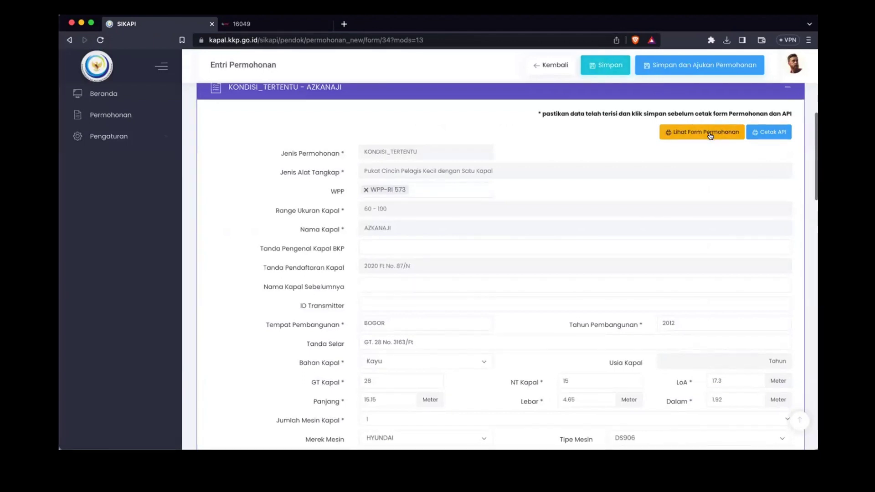
Step: Scroll the Entri Permohonan form down to the Dokumen Persyaratan upload rows
scroll(476, 251, down, 3)
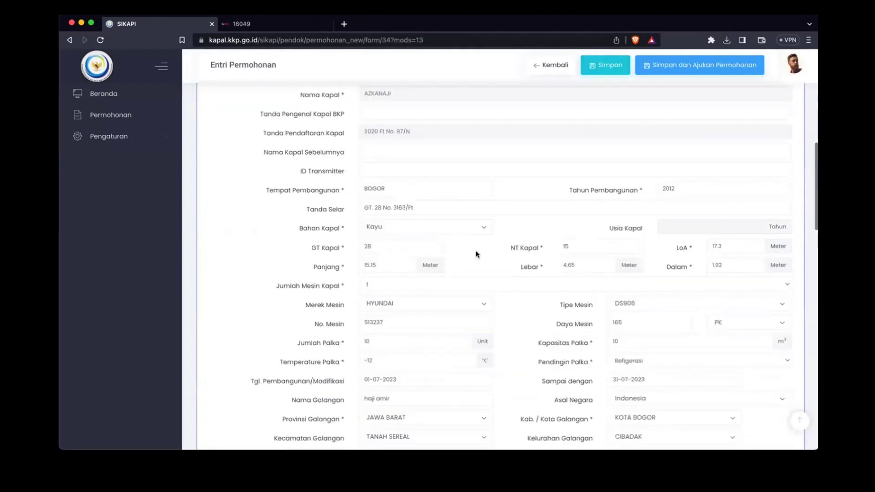
scroll(476, 253, down, 3)
scroll(475, 257, down, 10)
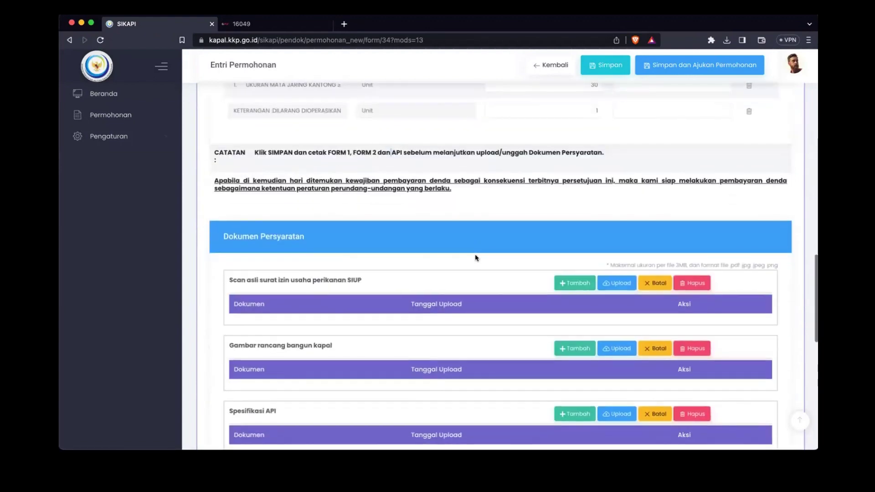
scroll(474, 256, down, 2)
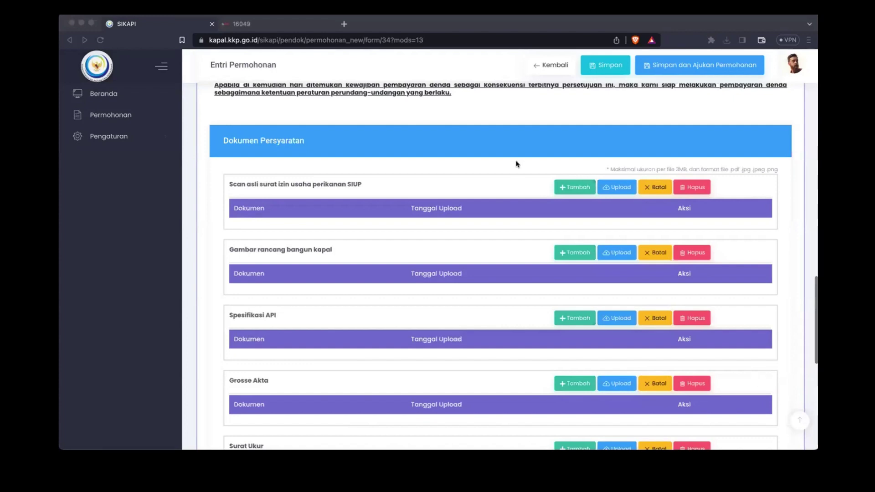
click(535, 95)
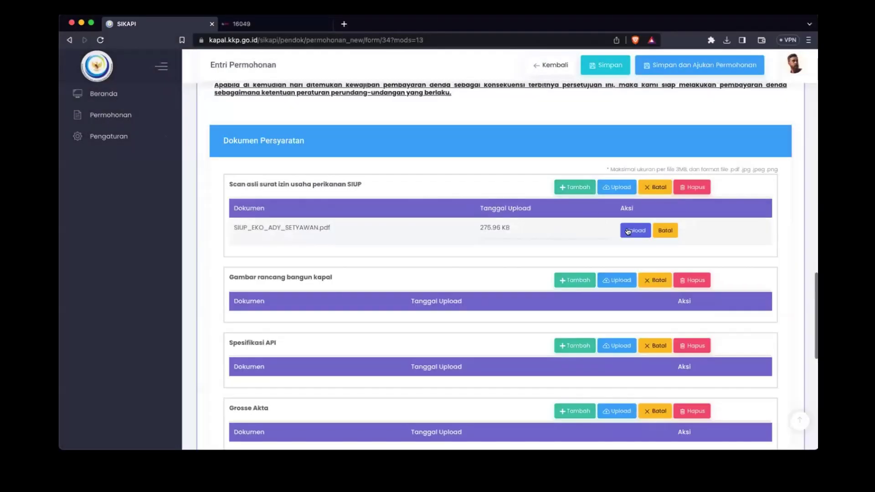
Step: Upload the SIUP scan and the ANUGRAH_SENTOSA_098.pdf design drawing
click(636, 231)
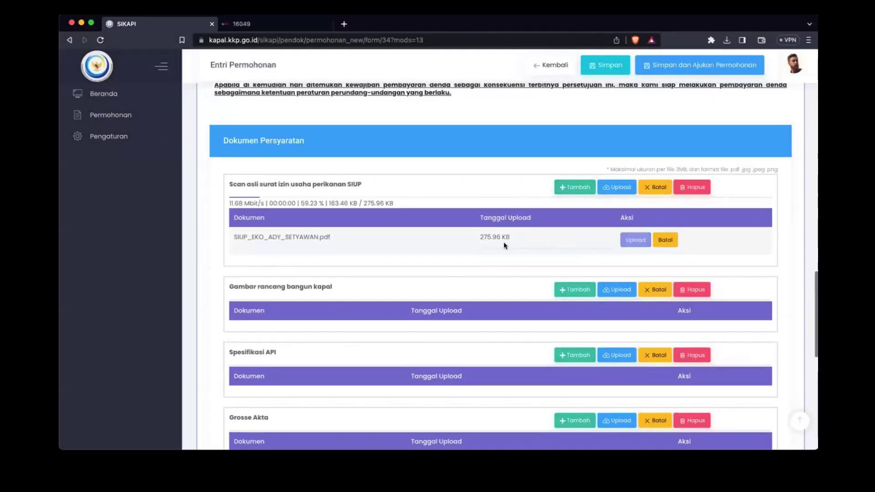
scroll(504, 242, down, 2)
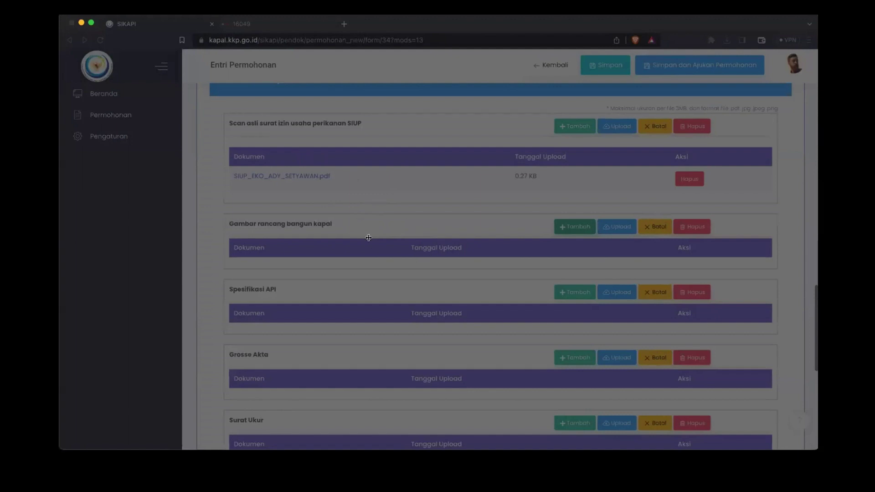
drag(389, 222, 390, 224)
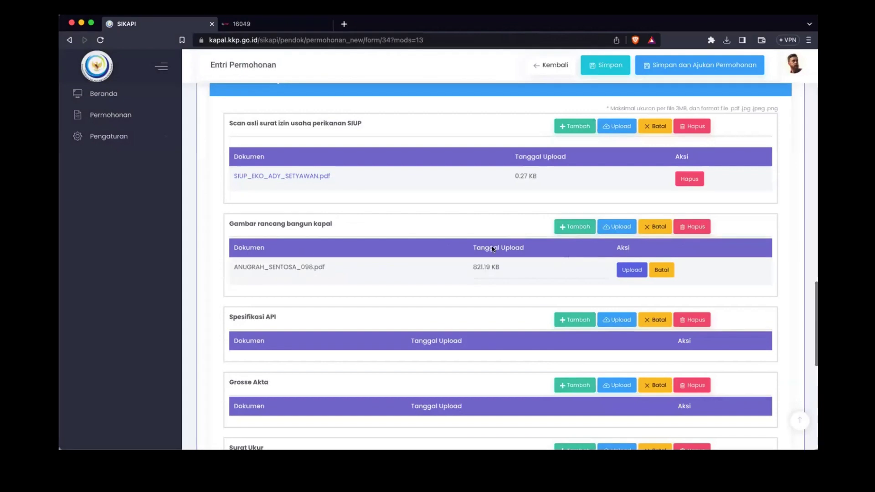
click(625, 271)
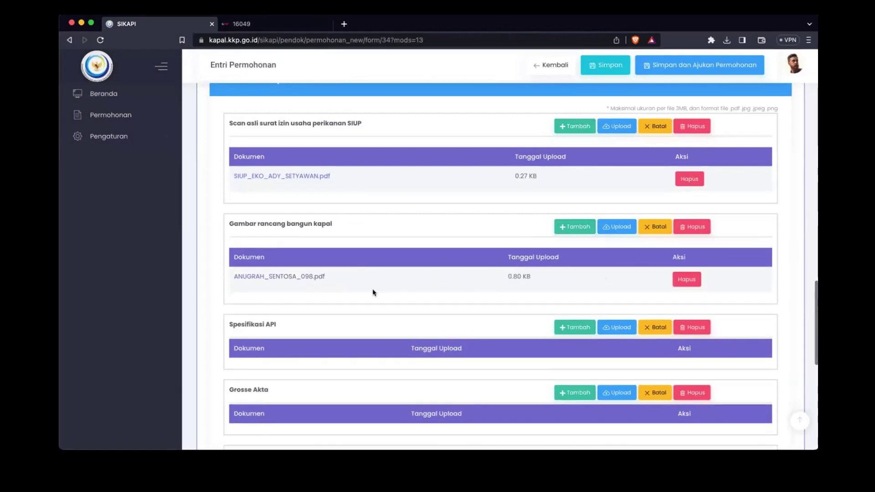
Step: Upload Ppkp_anugra_sentosa.pdf as the API specification and review the remaining document rows
scroll(375, 291, down, 3)
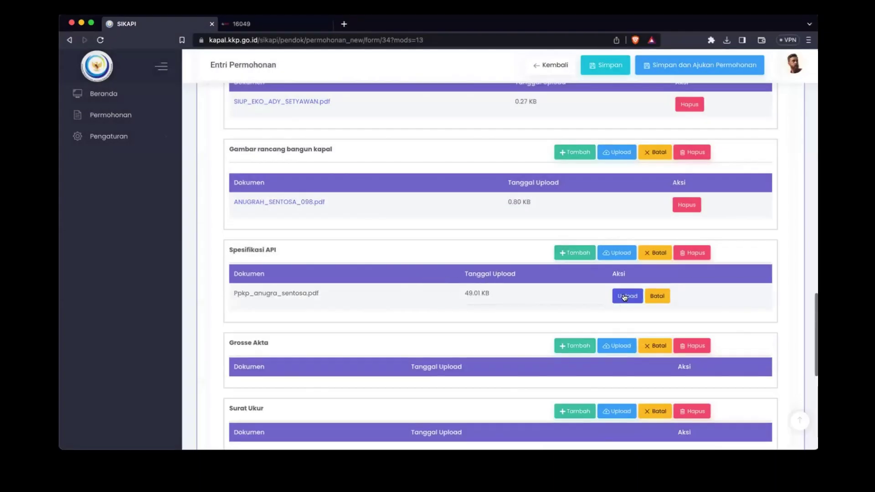
click(627, 295)
scroll(491, 289, down, 5)
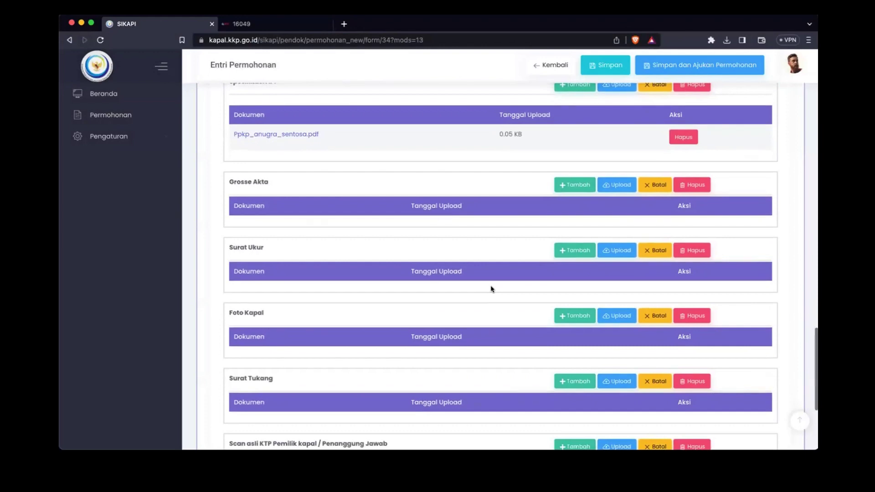
scroll(491, 289, up, 3)
scroll(491, 289, down, 4)
scroll(491, 289, up, 4)
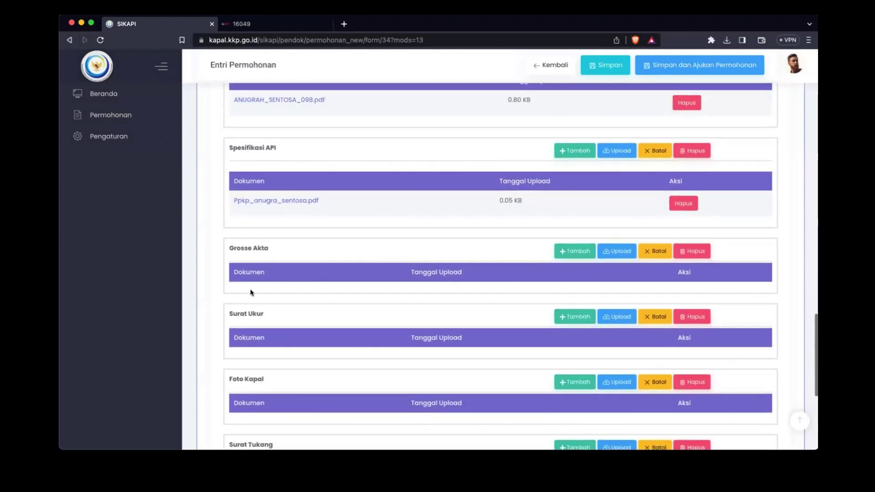
scroll(336, 336, down, 1)
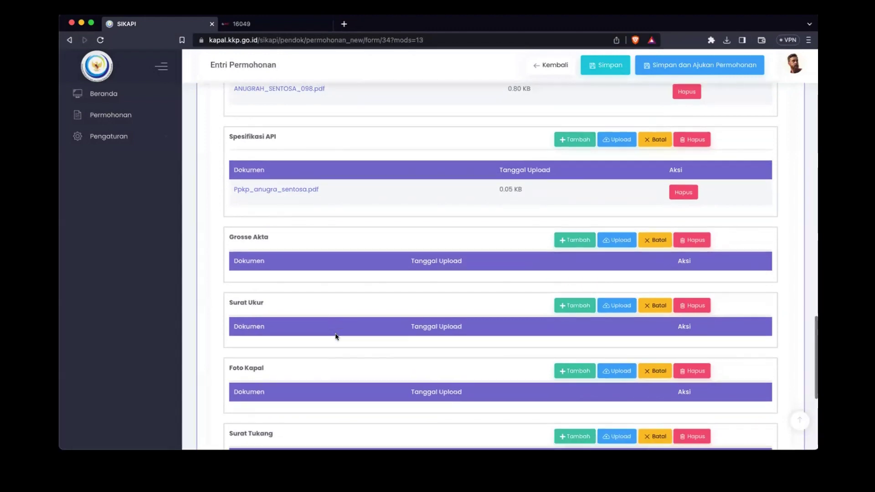
scroll(336, 336, down, 3)
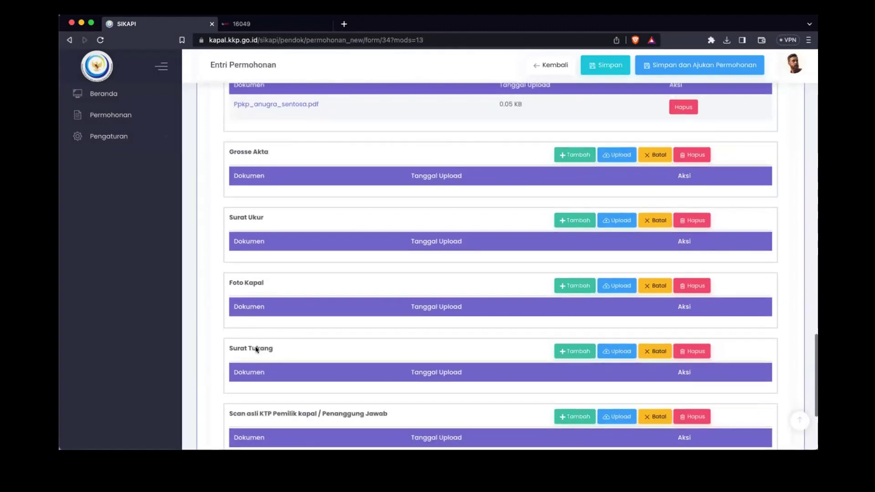
scroll(253, 346, down, 3)
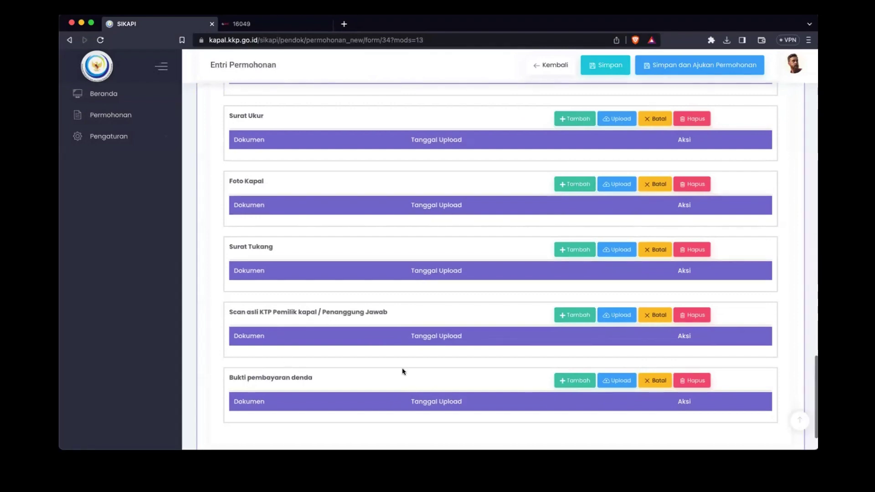
scroll(387, 360, down, 2)
scroll(490, 231, up, 1)
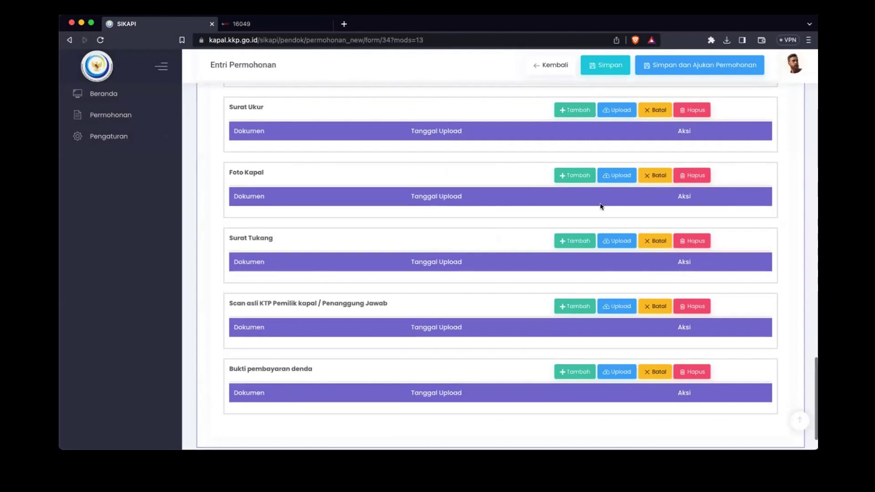
scroll(600, 203, up, 2)
Step: Upload grosse_akta.pdf under Foto Kapal, SIPI_ANUGRAH_2024.pdf under Surat Tukang, and the KTP scan file
scroll(601, 208, up, 1)
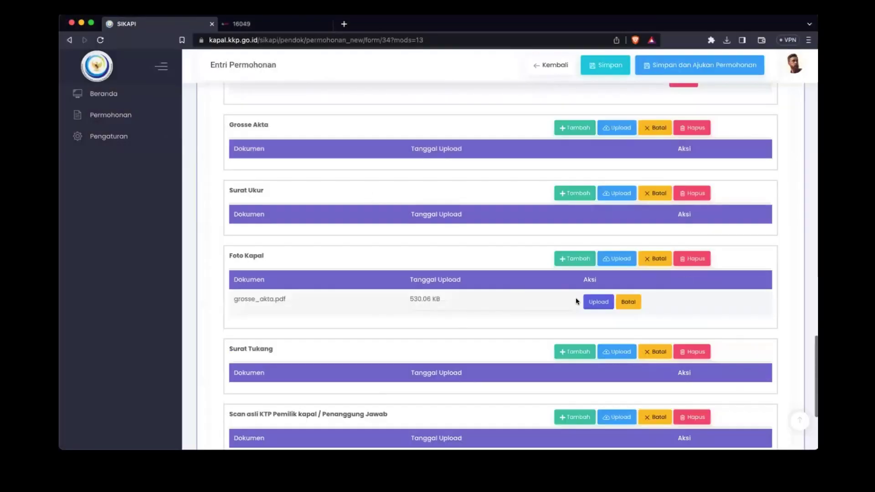
click(594, 301)
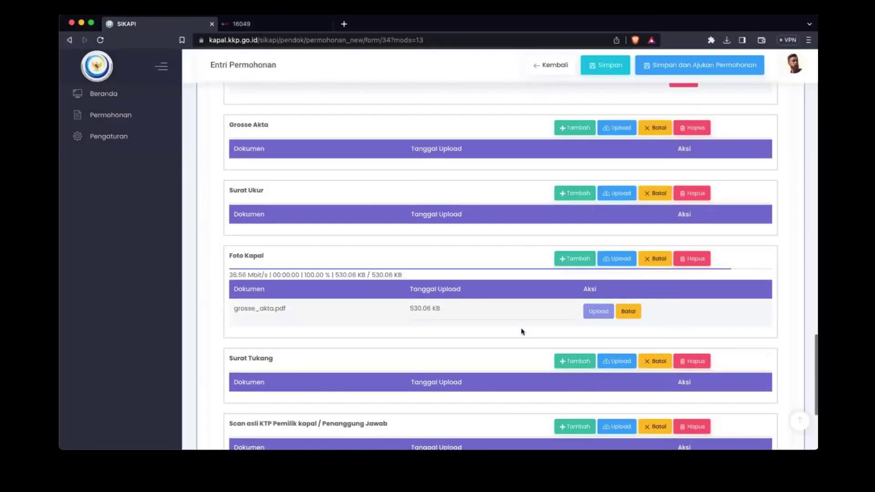
scroll(520, 327, down, 3)
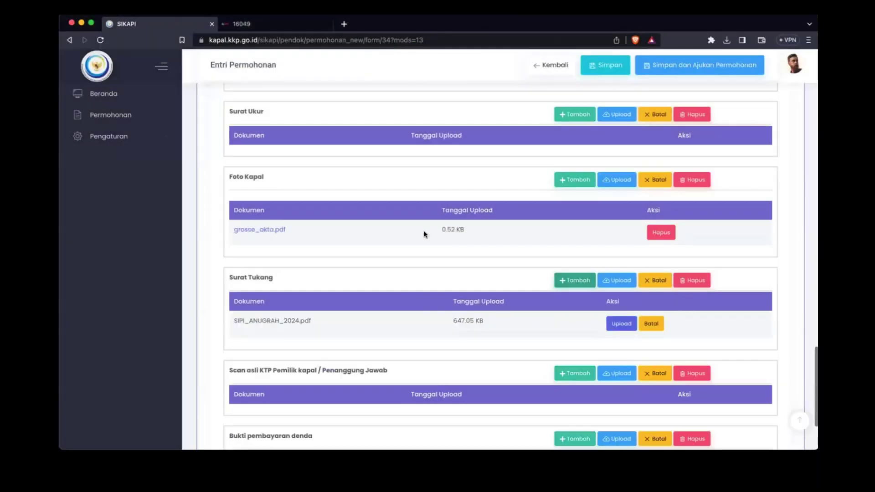
click(609, 327)
scroll(563, 340, down, 3)
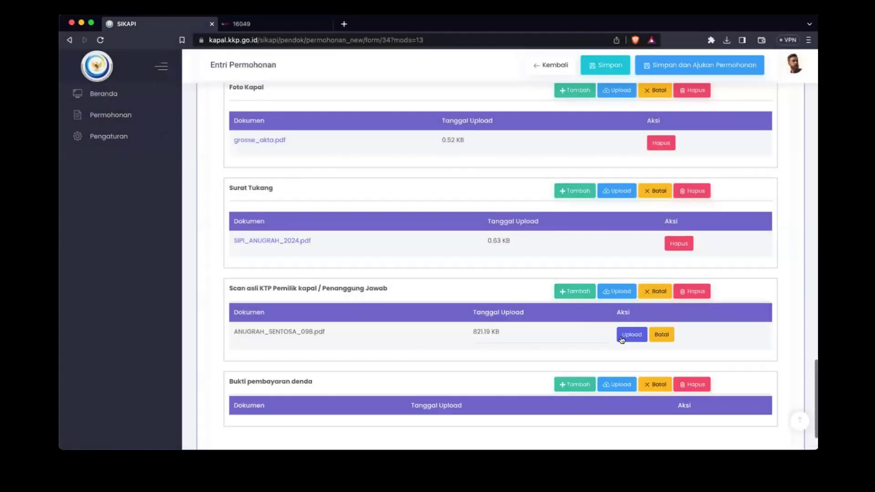
click(622, 334)
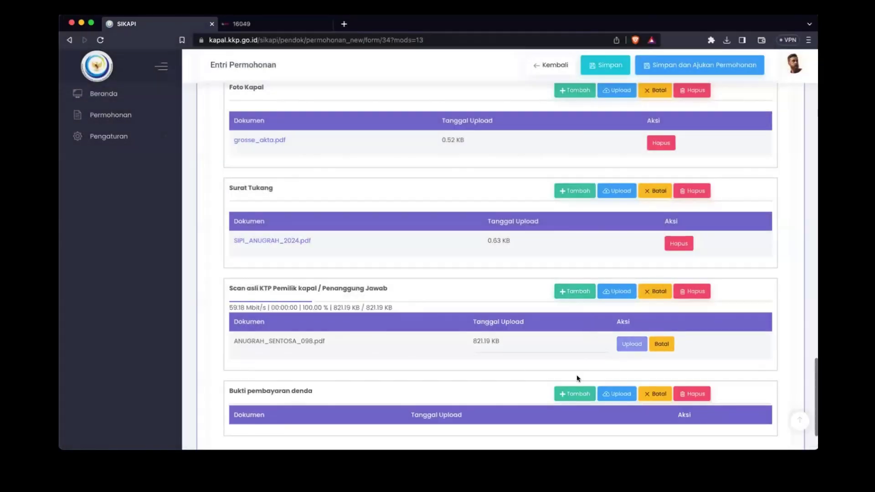
Step: Attach and upload the files for the Surat Ukur and Grosse Akta sections
scroll(576, 374, down, 2)
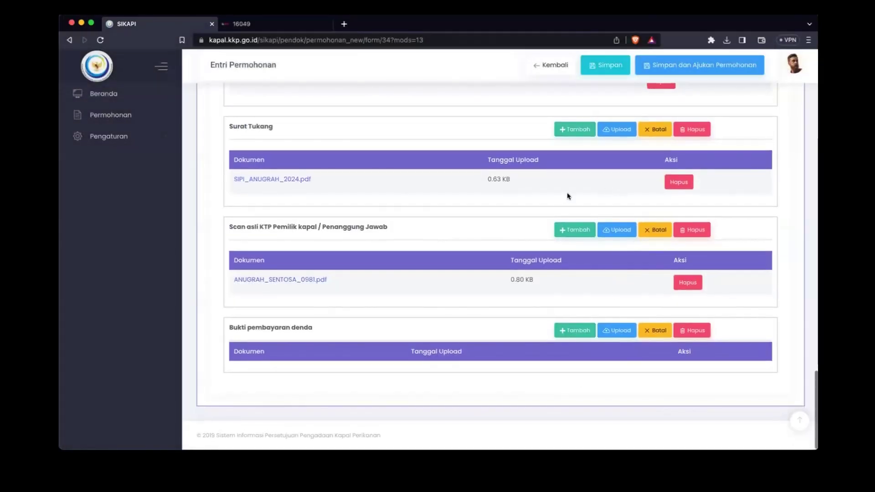
scroll(557, 197, up, 1)
scroll(558, 196, up, 4)
scroll(558, 196, down, 1)
scroll(558, 197, up, 2)
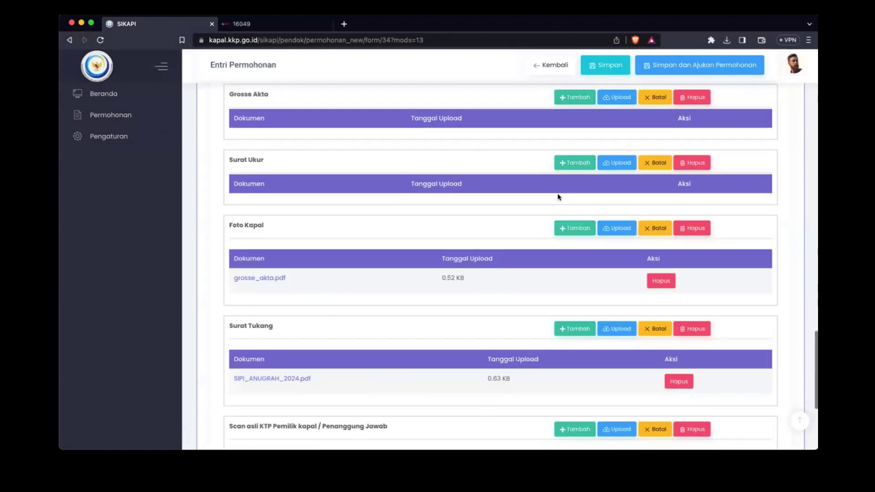
click(574, 162)
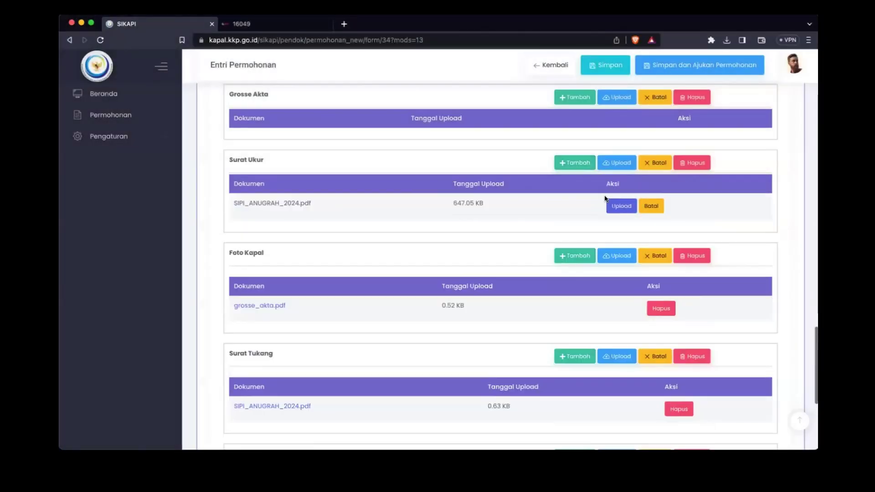
click(620, 204)
scroll(495, 215, up, 2)
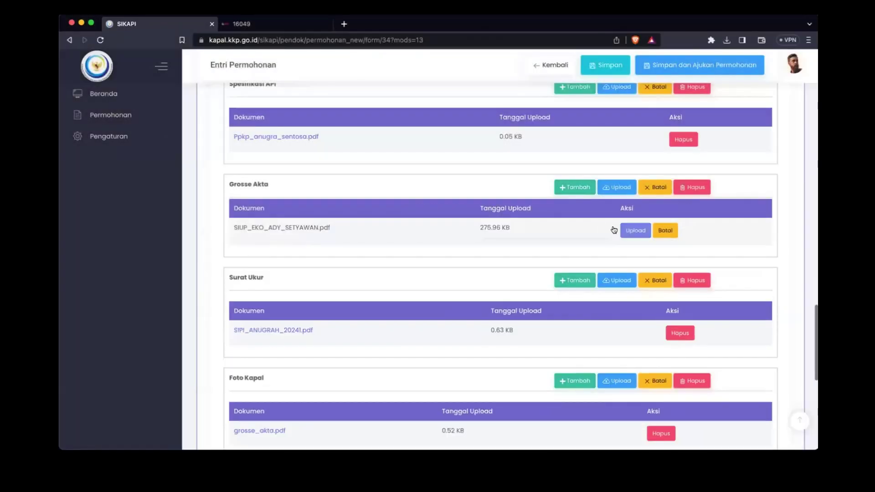
click(631, 230)
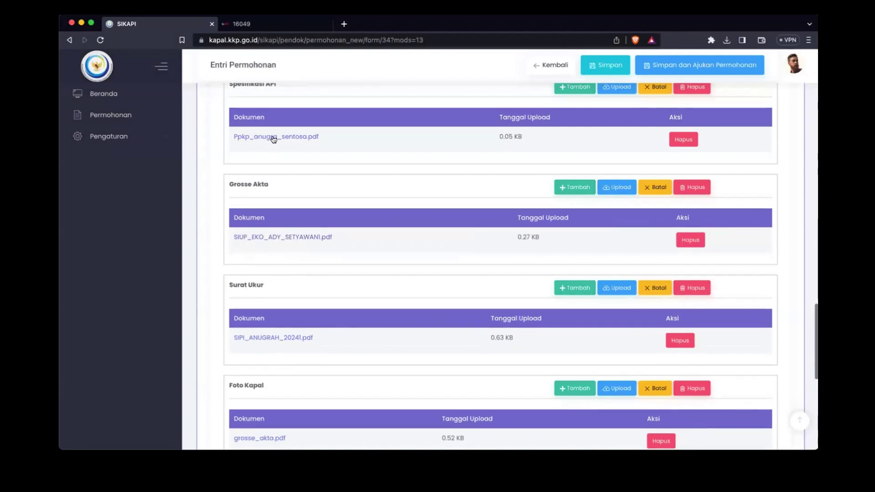
click(258, 339)
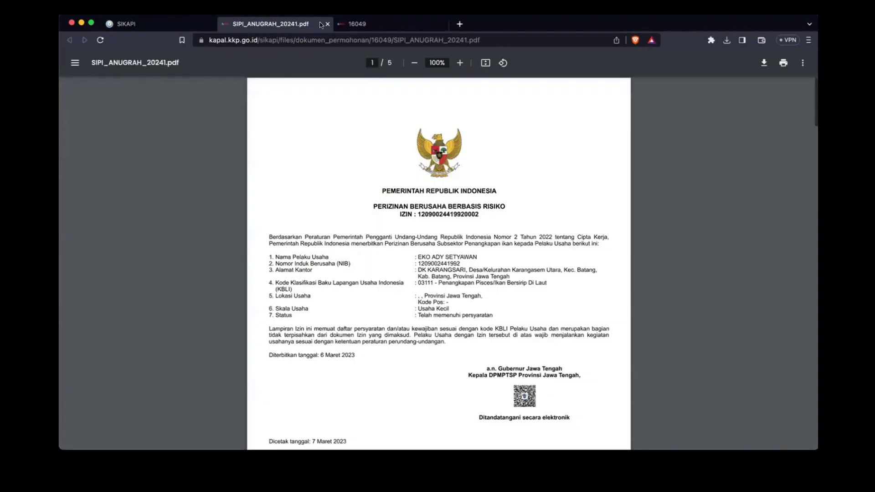
click(327, 23)
scroll(276, 190, up, 3)
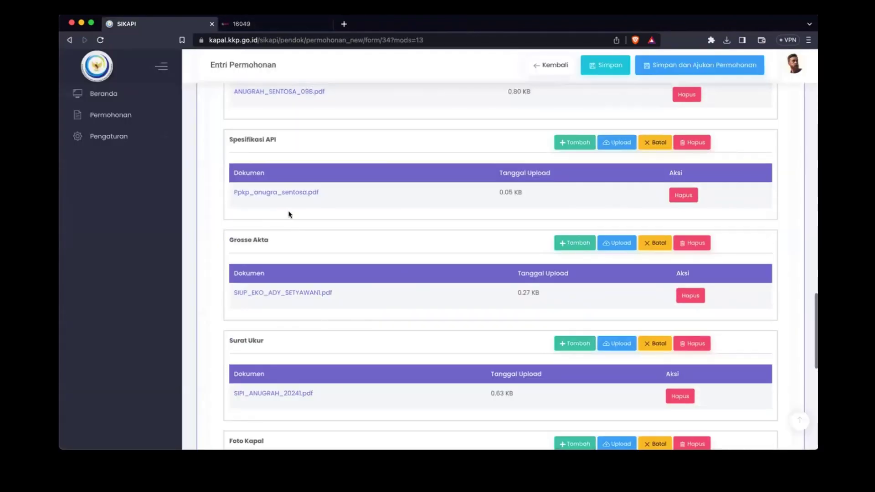
scroll(276, 189, up, 1)
click(269, 205)
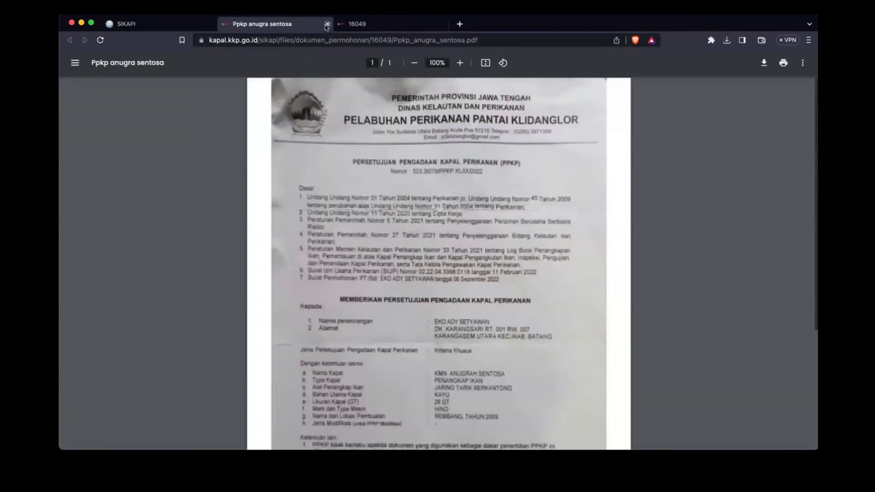
click(327, 23)
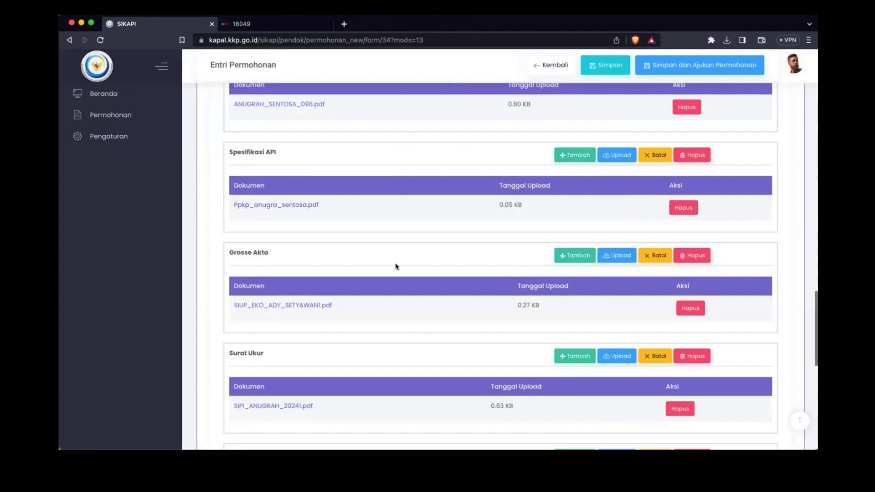
scroll(428, 285, down, 3)
scroll(428, 285, down, 9)
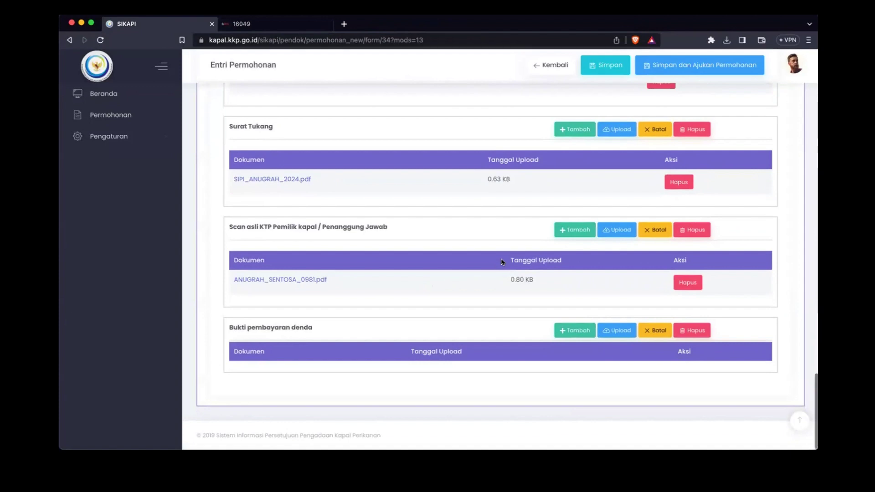
scroll(501, 261, up, 20)
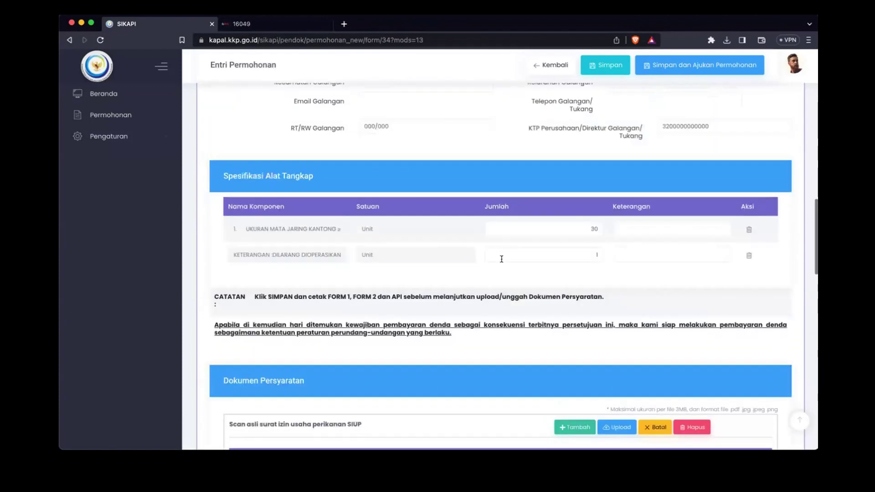
scroll(501, 258, up, 12)
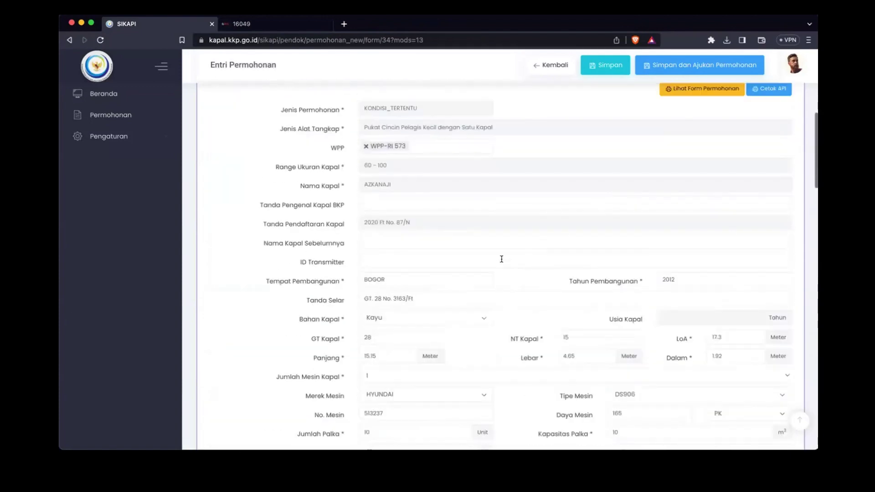
scroll(511, 294, down, 3)
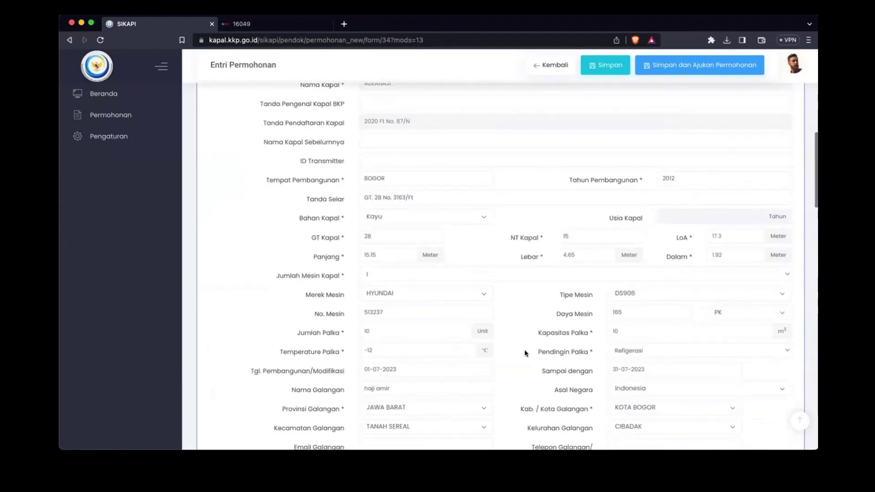
scroll(527, 362, down, 3)
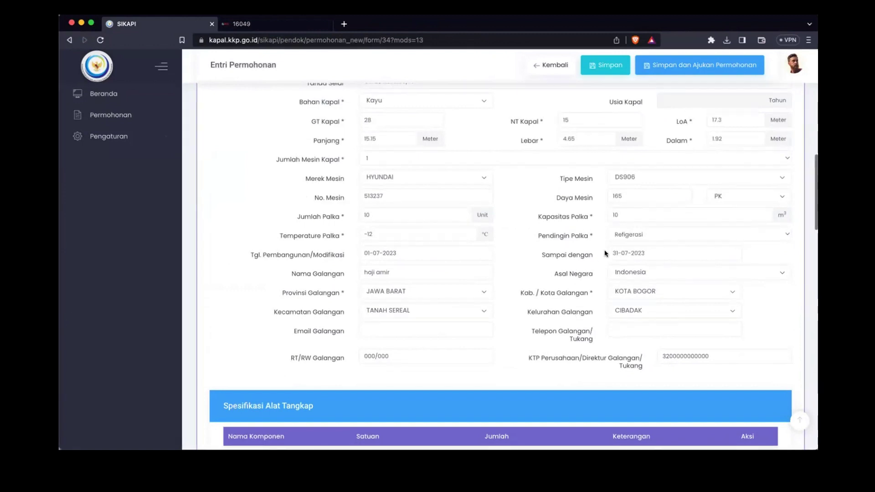
Step: Submit the vessel application, accepting the declaration with Setuju and Setuju dan Simpan
click(689, 69)
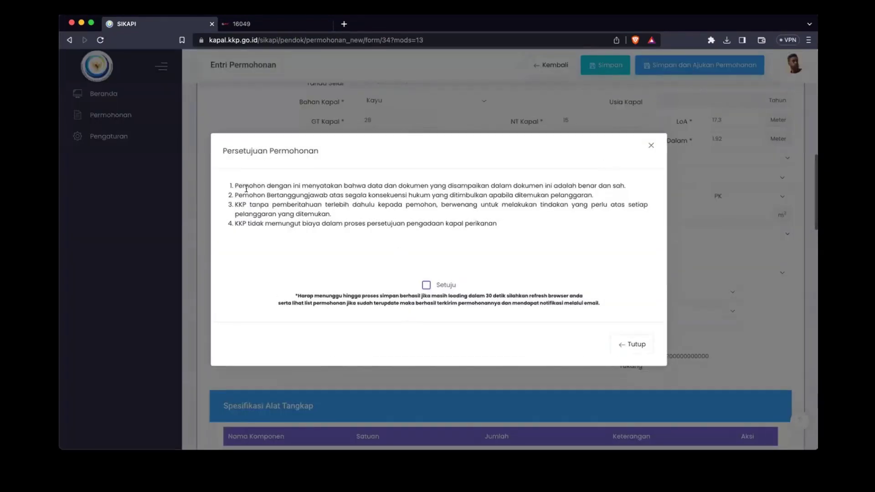
drag(241, 185, 489, 273)
click(524, 246)
click(438, 284)
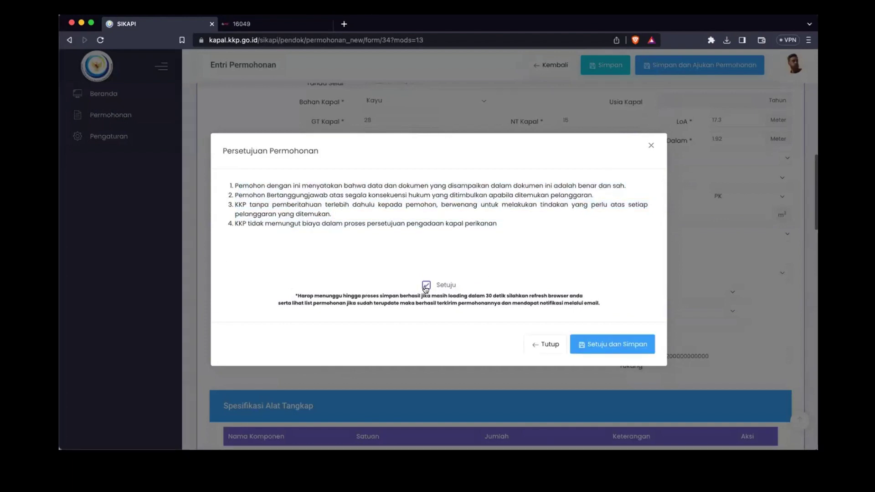
click(604, 347)
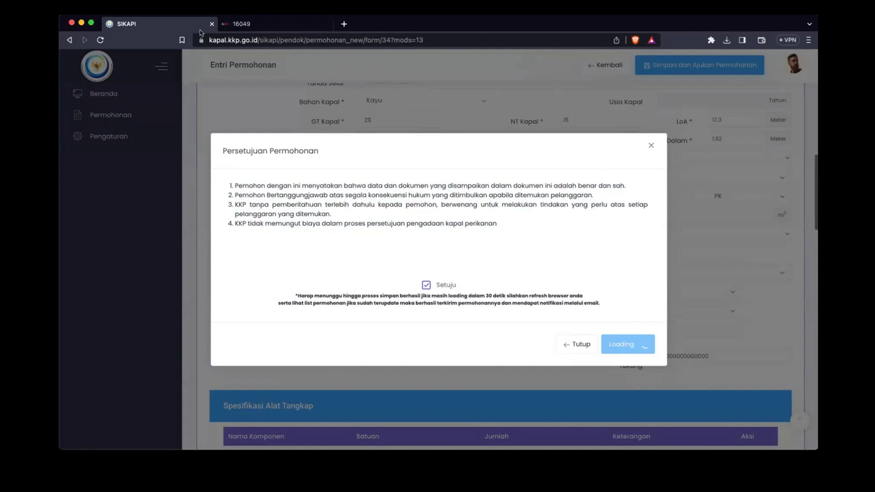
Step: Load the base SIKAPI address kapal.kkp.go.id/sikapi/ in a new browser tab
click(232, 40)
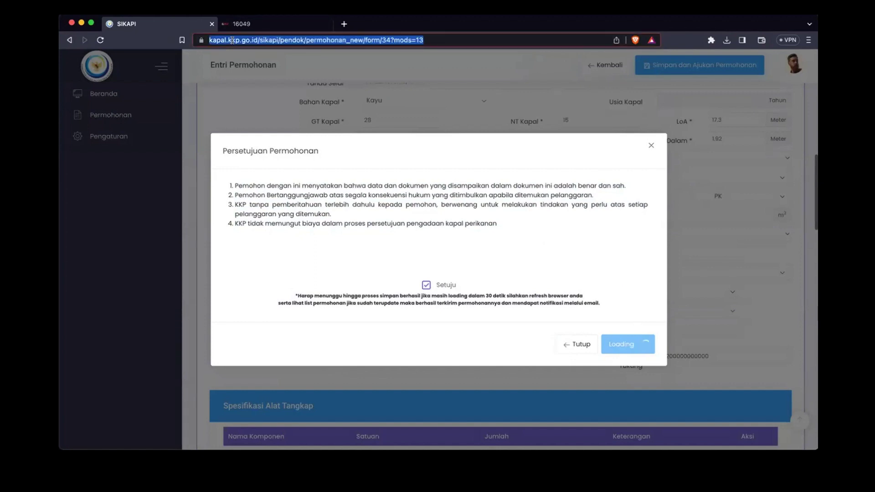
click(256, 40)
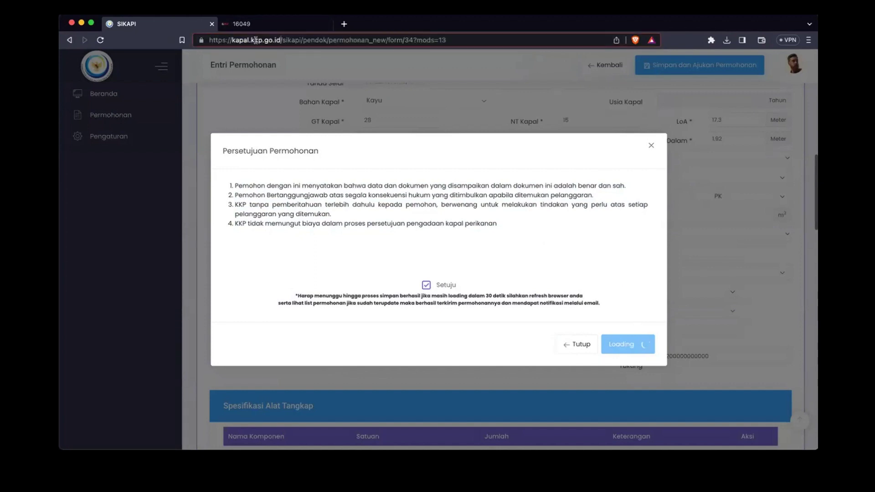
click(301, 40)
key(shift+Left)
key(shift+Left)
key(shift+Left)
key(shift+Left)
key(shift+Left)
key(shift+Left)
key(shift+Left)
key(shift+Left)
key(shift+Left)
key(shift+Left)
key(shift+Left)
key(shift+Left)
key(shift+Left)
key(shift+Left)
key(shift+Left)
key(shift+Left)
key(shift+Left)
key(shift+Left)
key(shift+Left)
key(shift+Left)
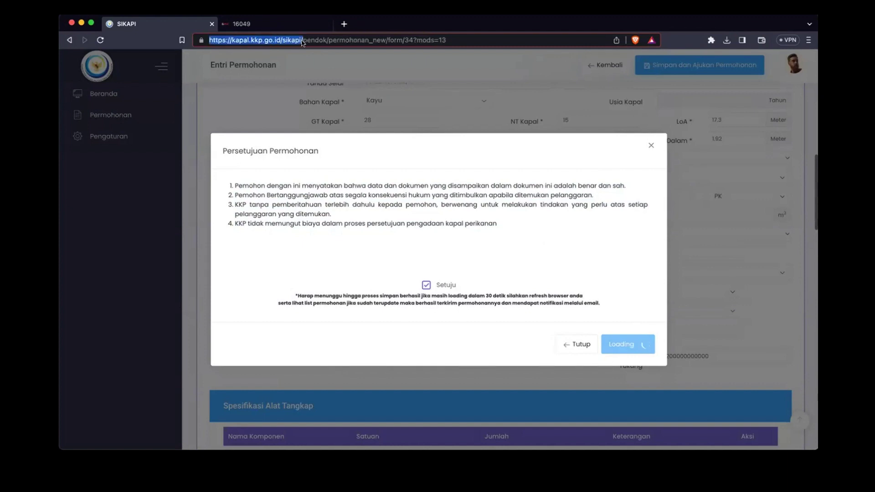
key(super+c)
key(super+t)
key(super+v)
key(Return)
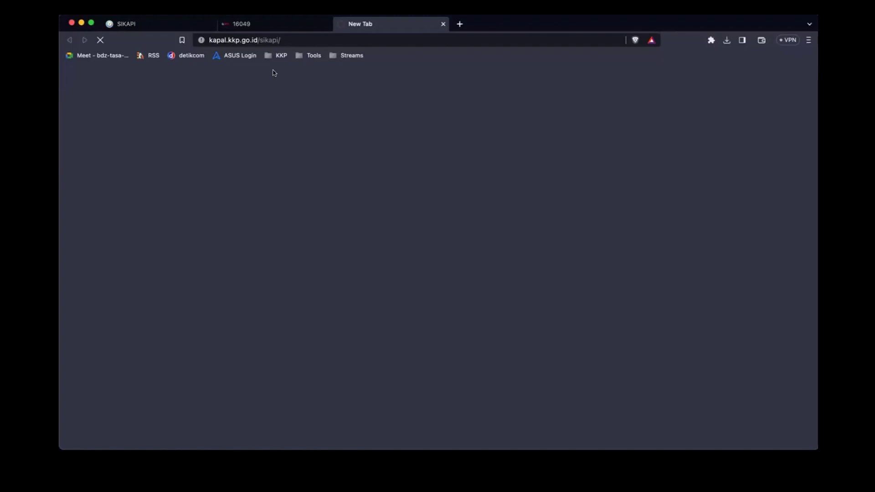
Step: Close the 16049 tab and open Permohonan, showing AZKANAJI's 07-08-2023 application with status VER
click(173, 25)
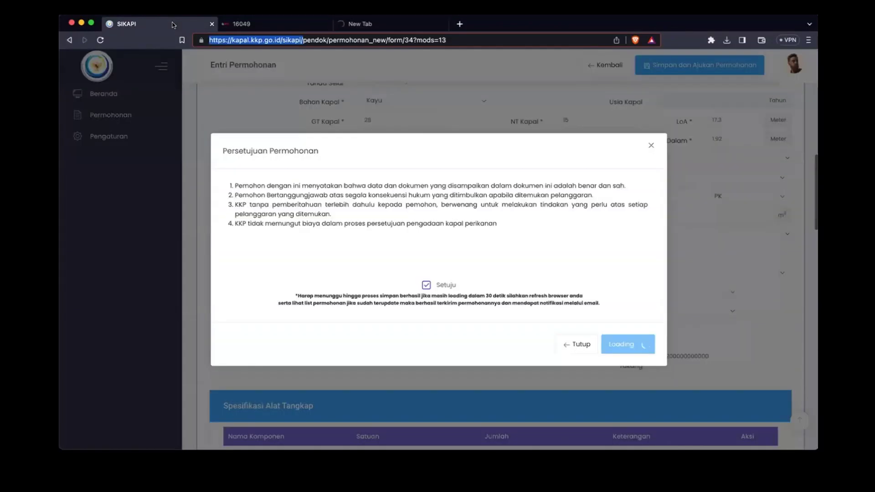
click(375, 24)
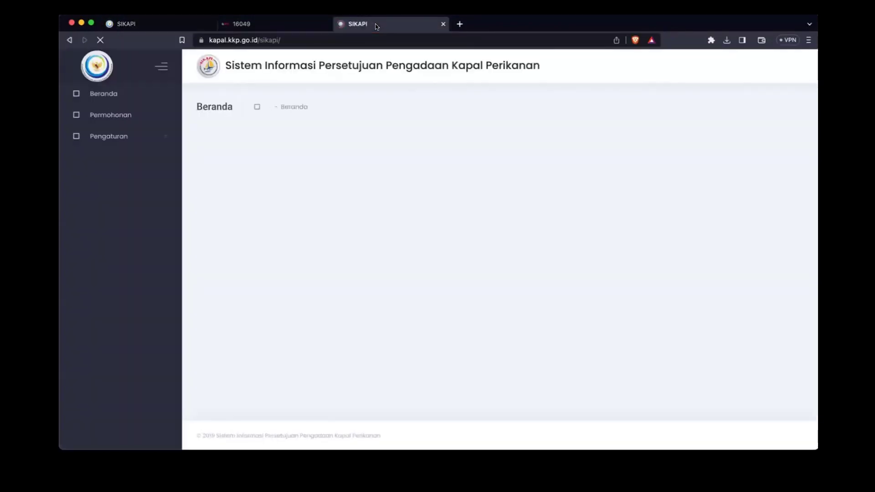
click(327, 24)
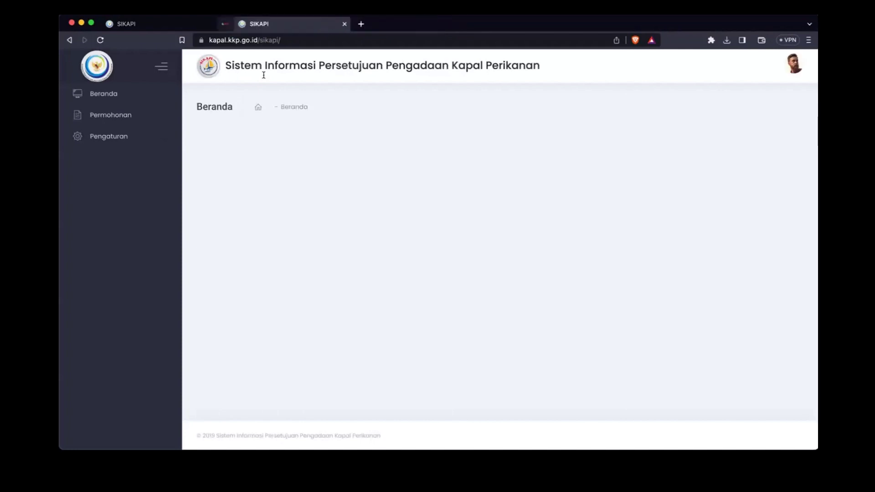
click(117, 116)
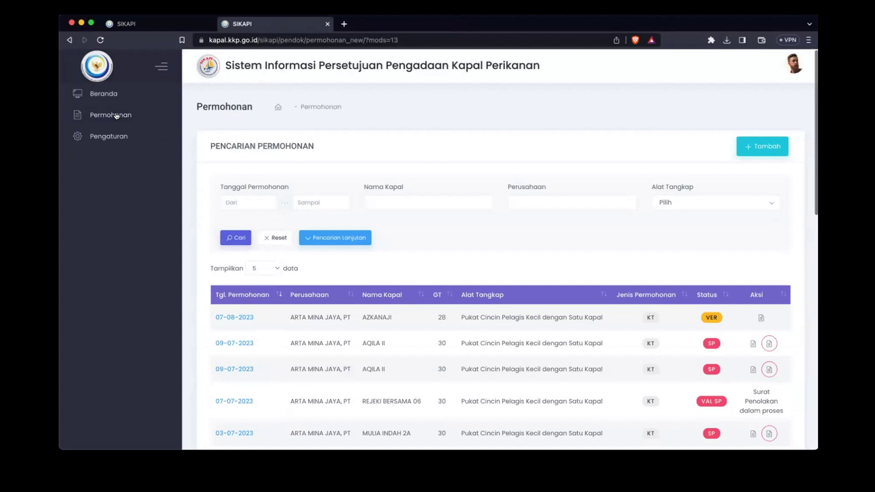
click(174, 28)
click(273, 19)
scroll(599, 267, down, 3)
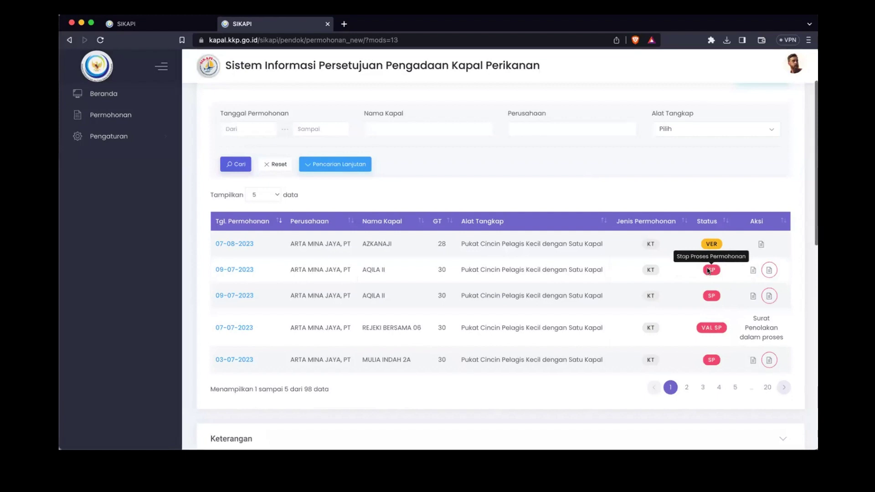
click(769, 270)
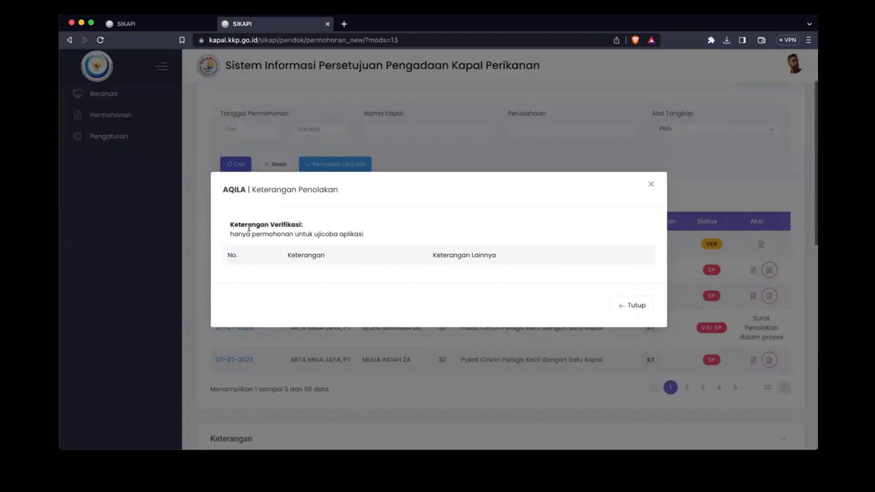
drag(239, 222, 344, 235)
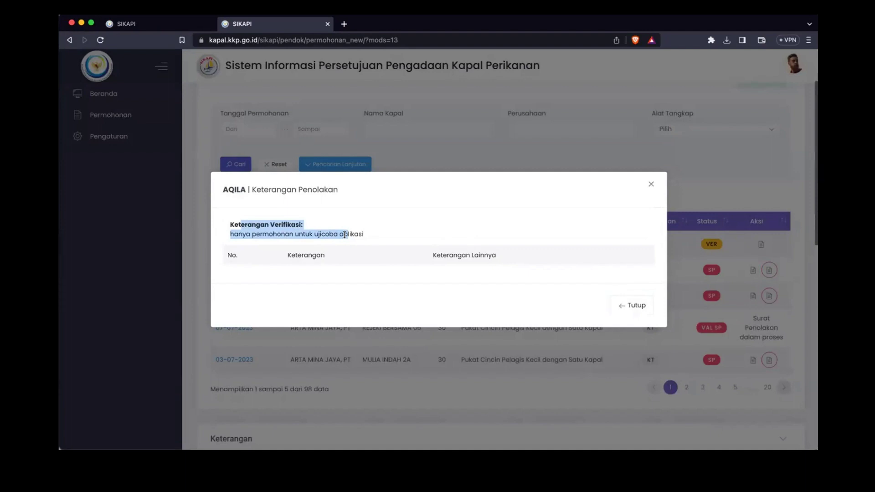
double_click(355, 234)
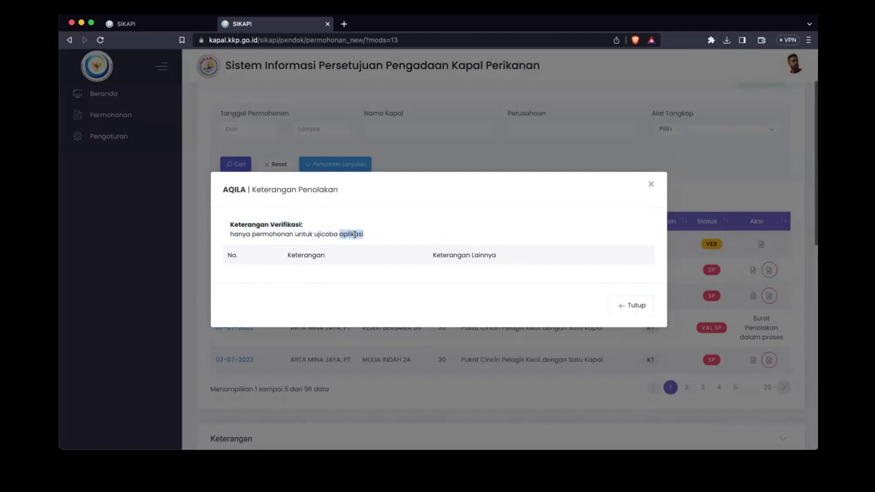
triple_click(327, 234)
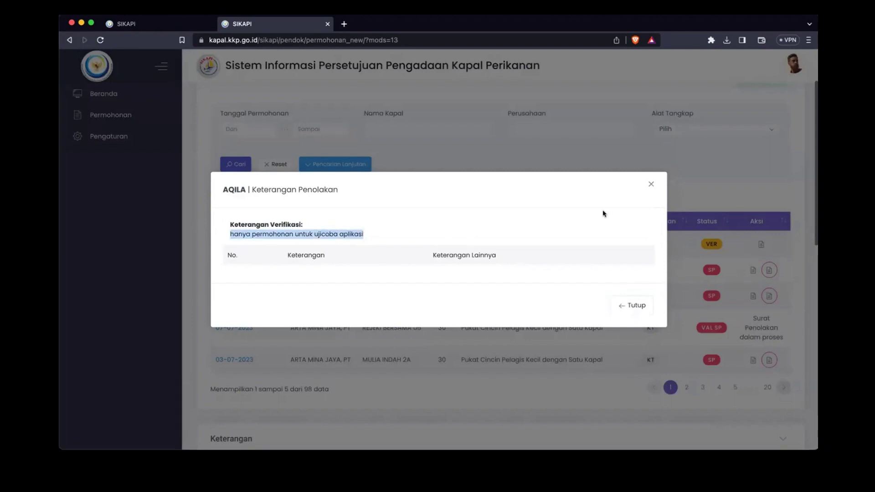
click(651, 184)
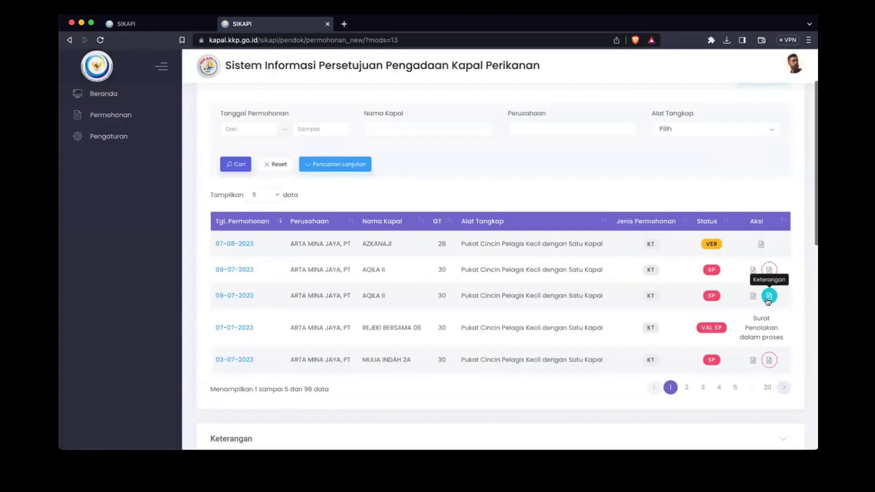
click(768, 297)
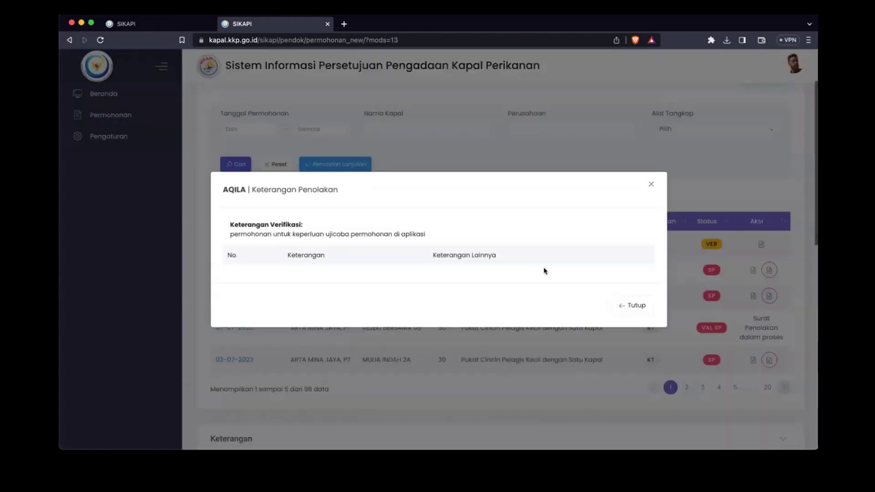
drag(238, 234, 651, 185)
click(650, 185)
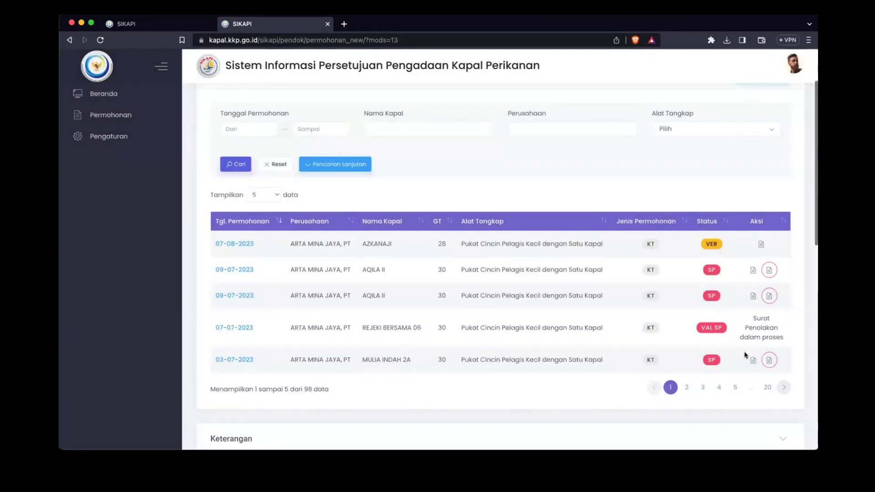
click(686, 388)
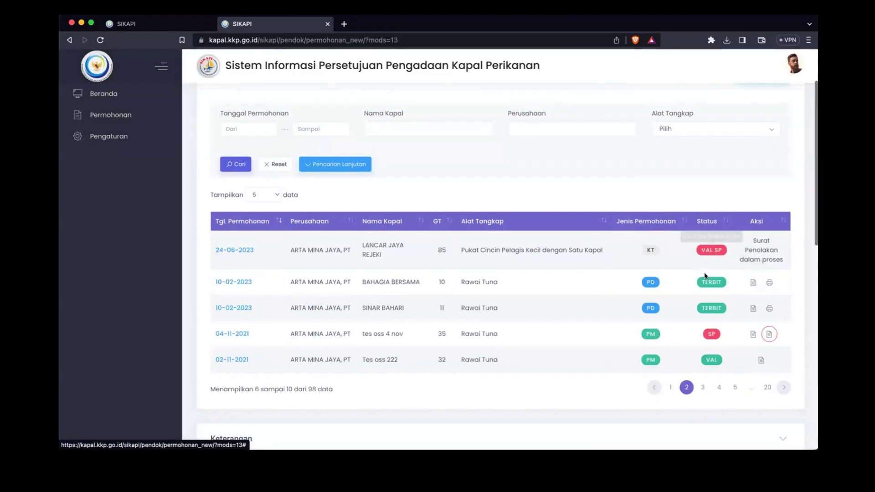
Step: Open and scroll through the 13730 PPKP approval letter for BAHAGIA BERSAMA, dated 10 Februari 2023
click(769, 284)
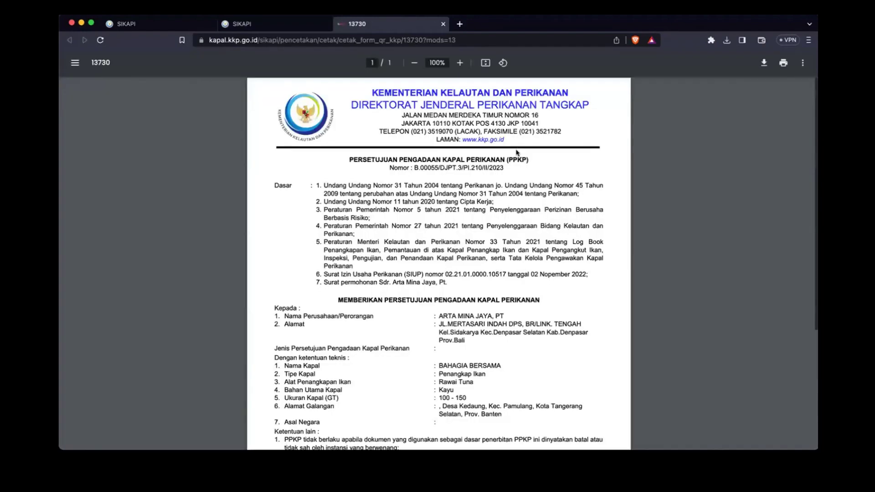
scroll(475, 281, down, 2)
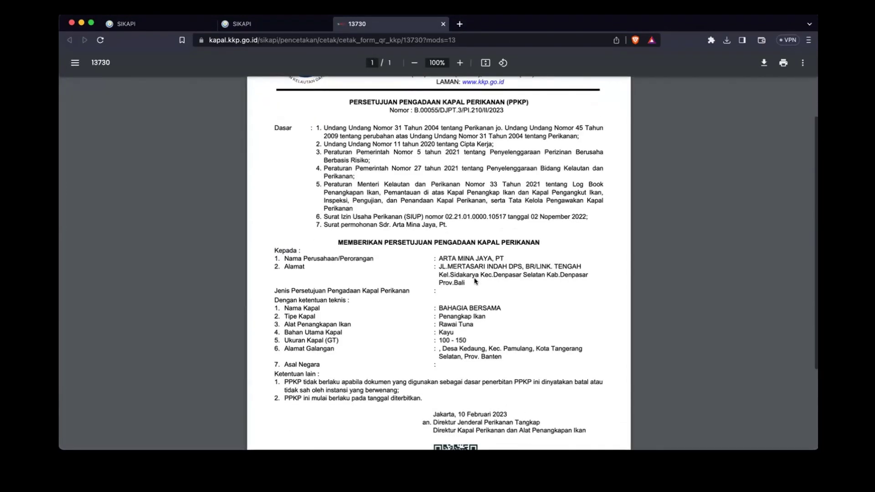
scroll(474, 281, down, 2)
scroll(473, 284, down, 2)
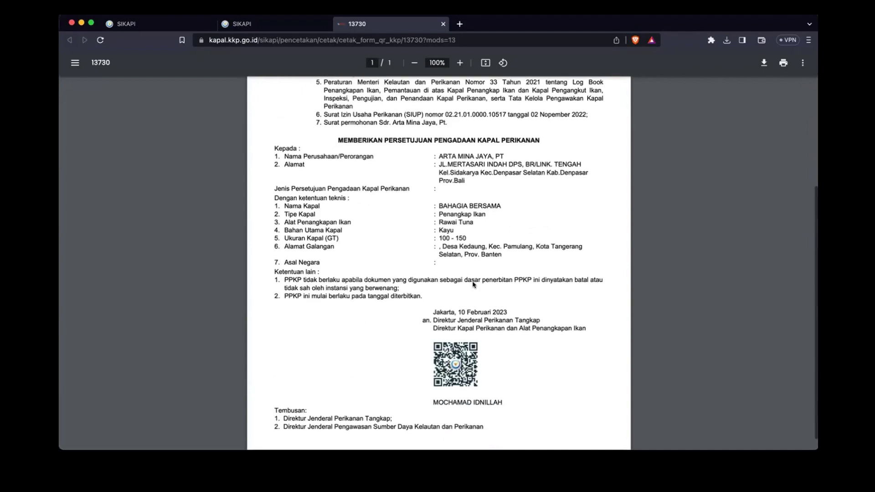
scroll(473, 284, up, 5)
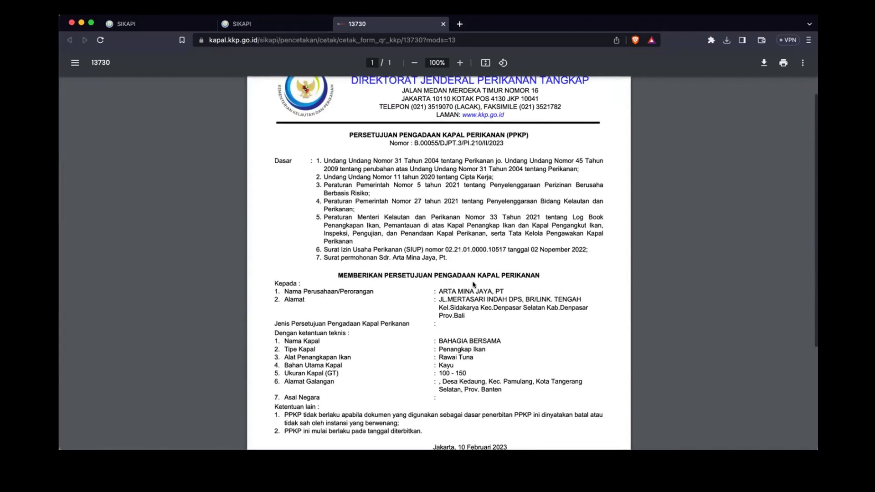
scroll(472, 282, down, 5)
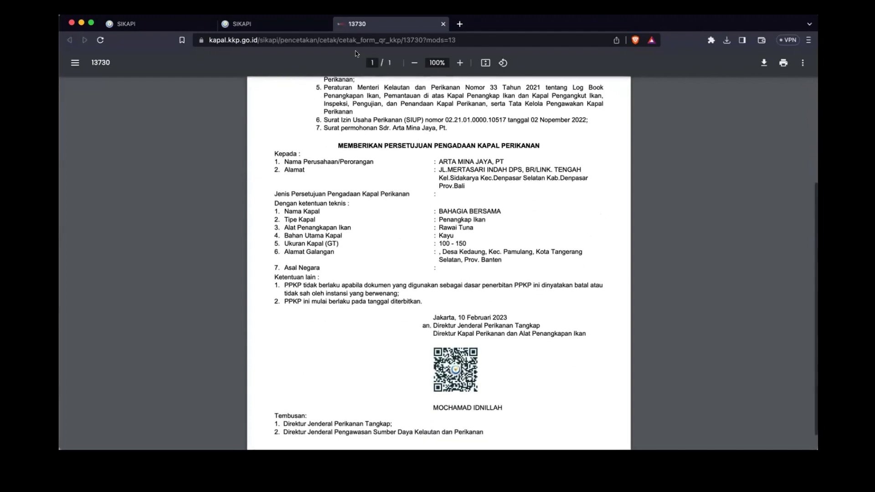
Step: Dismiss the approval notice and log out of SIKAPI from the account menu
click(167, 20)
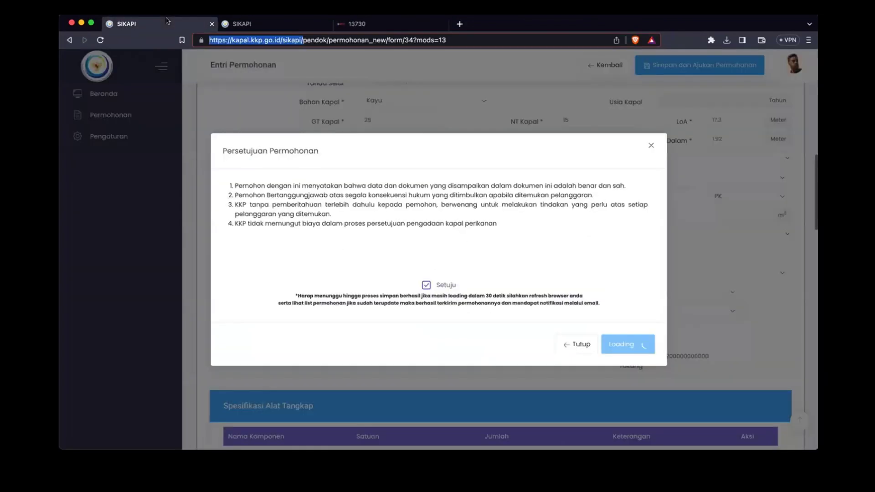
click(651, 145)
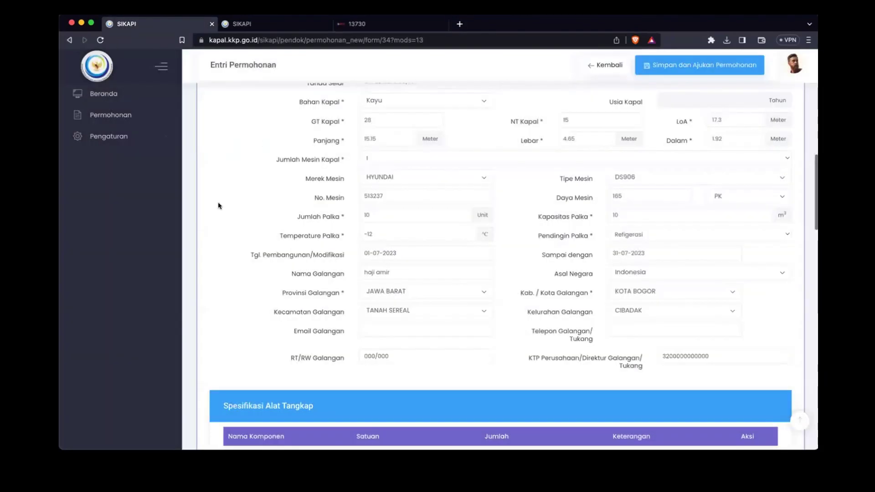
scroll(218, 203, up, 10)
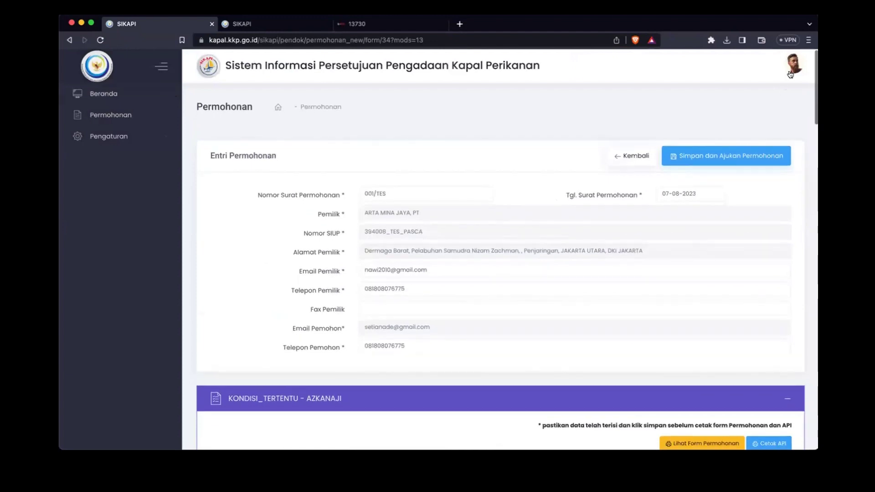
click(790, 68)
click(685, 174)
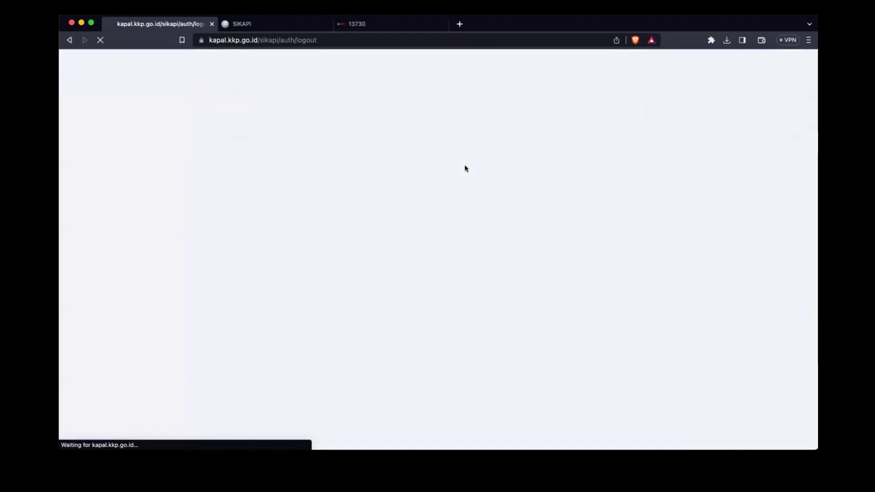
click(328, 24)
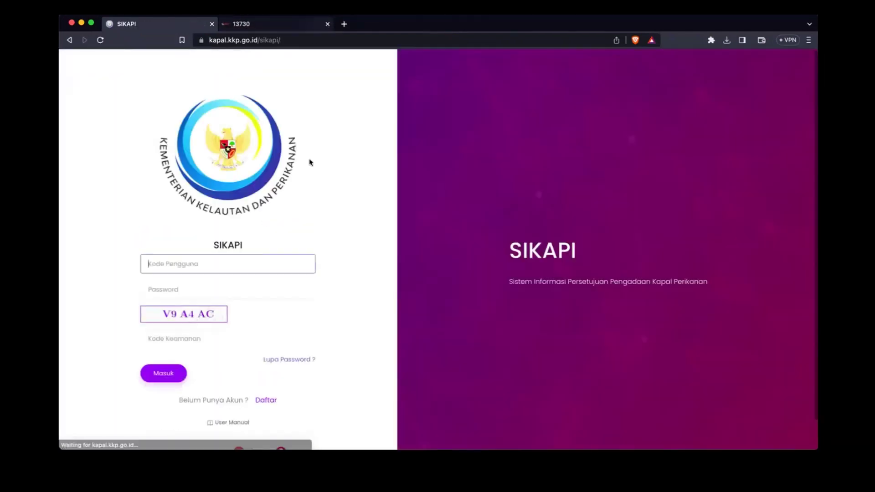
click(296, 39)
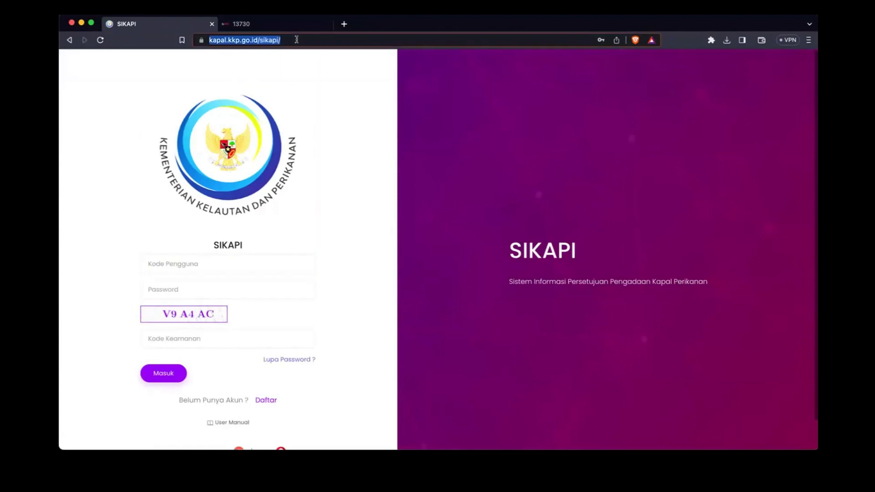
click(297, 39)
double_click(294, 40)
key(BackSpace)
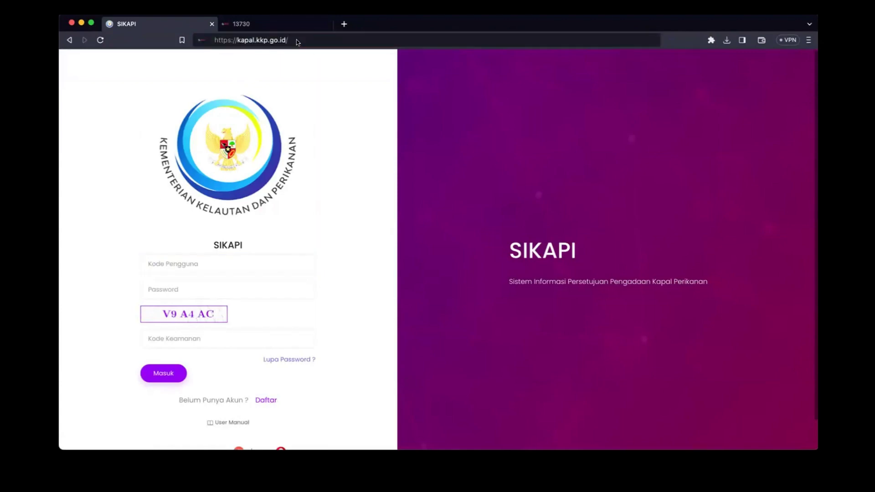
key(Return)
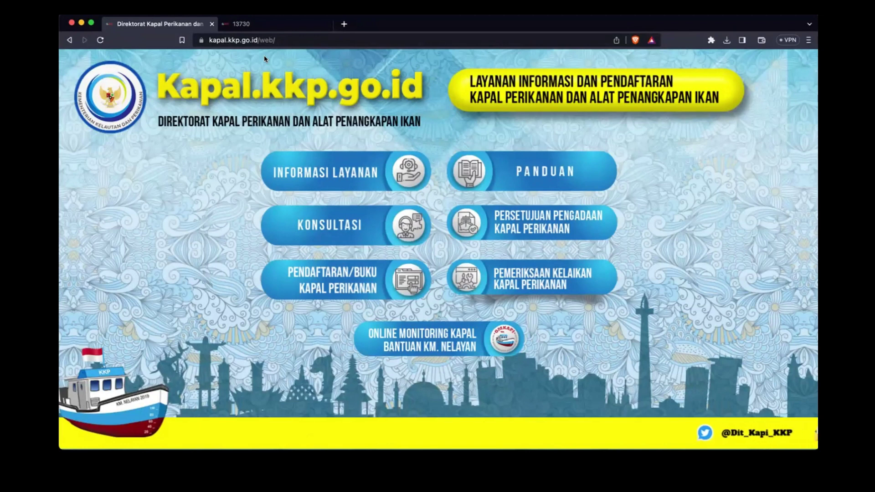
Step: Open Pemeriksaan Kelaikan Kapal Perikanan and sign in with the saved login and security code
click(554, 275)
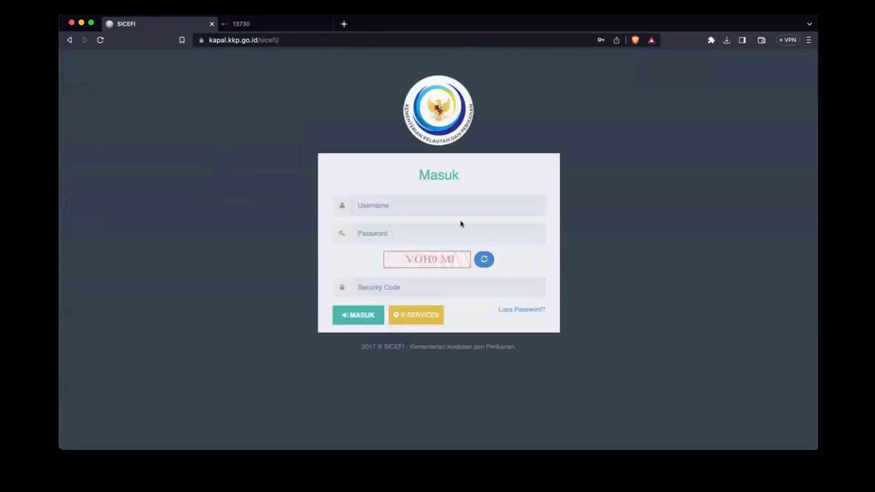
click(437, 205)
click(449, 227)
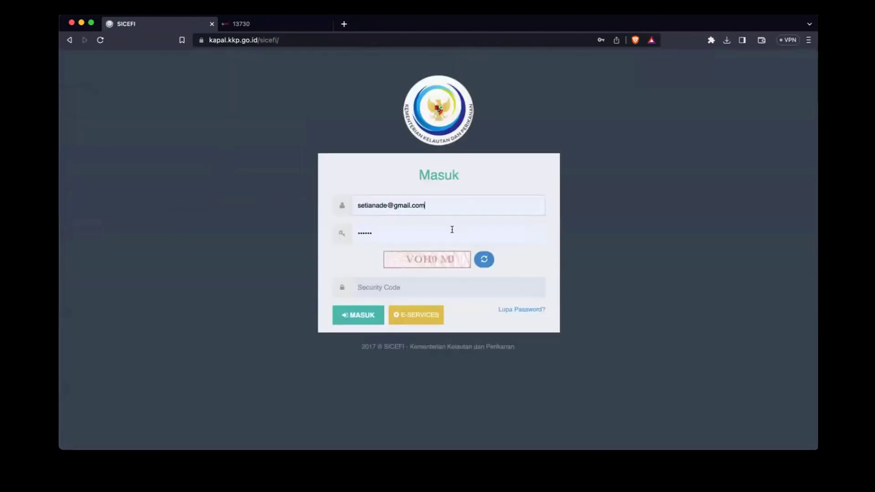
click(373, 281)
text(vo)
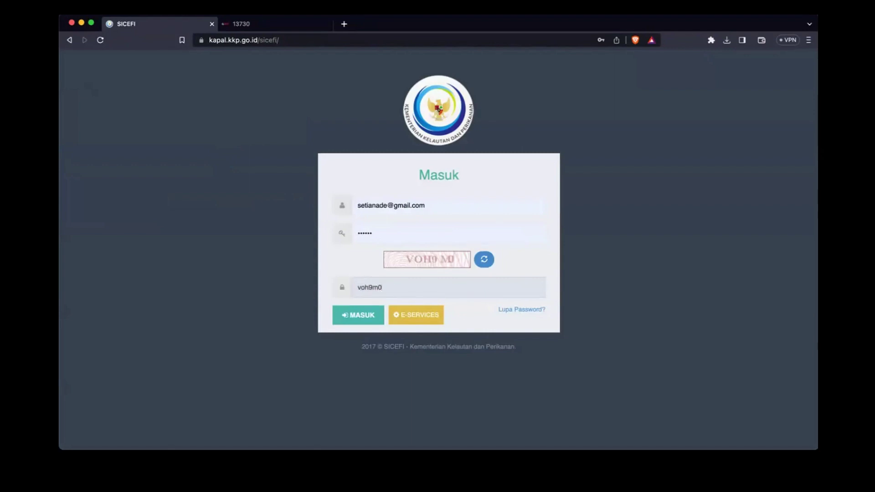
text(h9m0)
key(BackSpace)
click(345, 318)
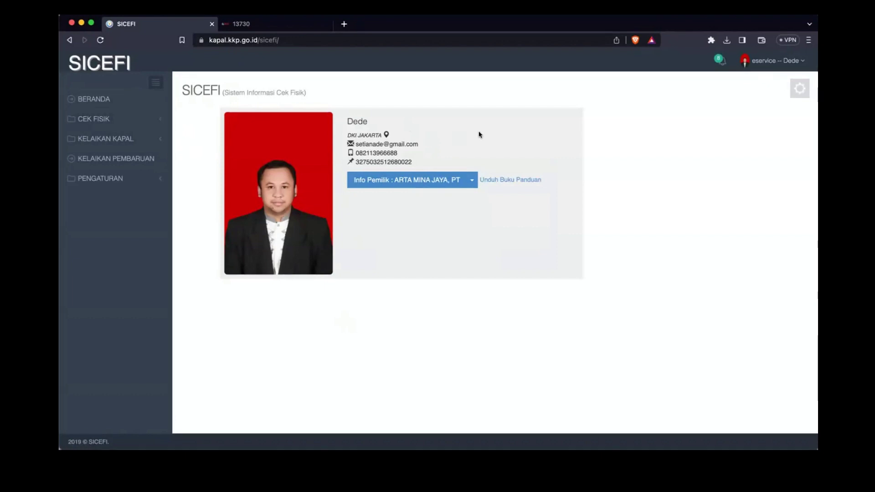
Step: Skim the login and e-Service registration pages of the 12-page SICEFI user guide PDF
click(499, 181)
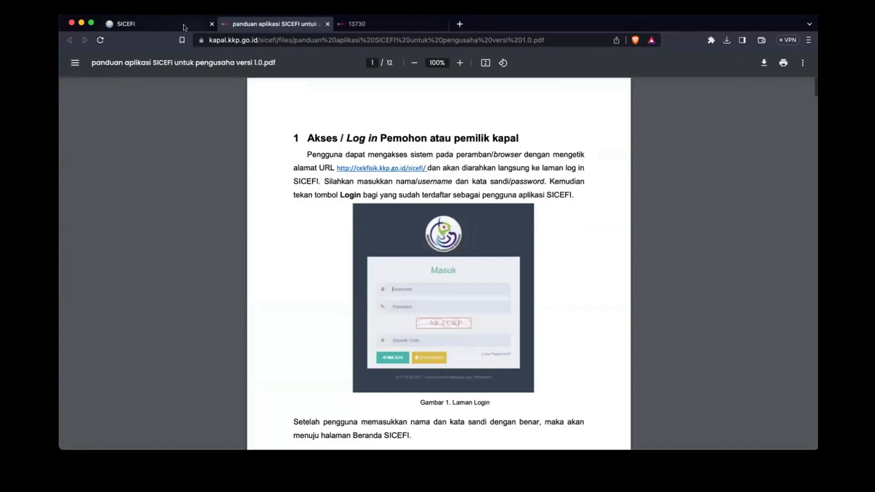
click(184, 28)
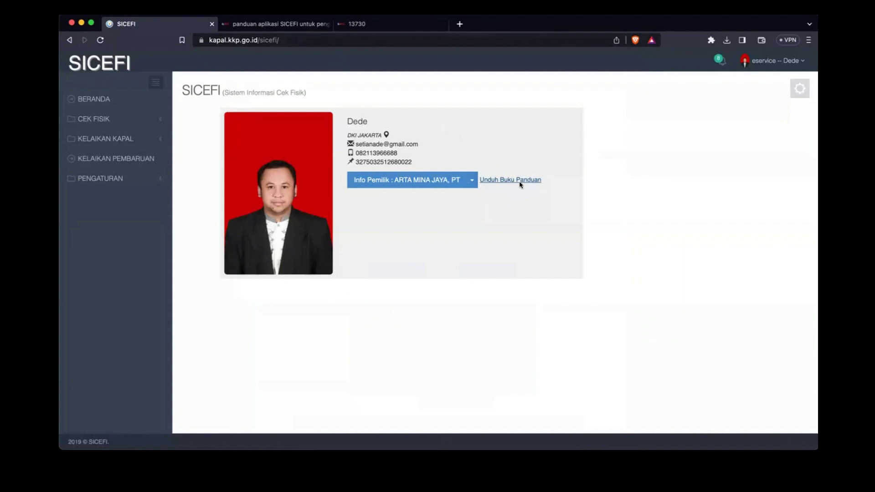
click(294, 25)
scroll(324, 226, down, 10)
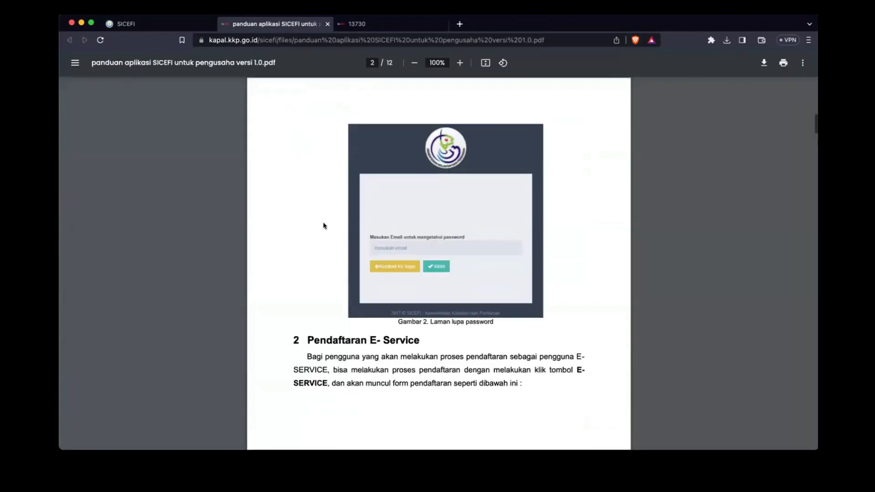
scroll(324, 225, down, 4)
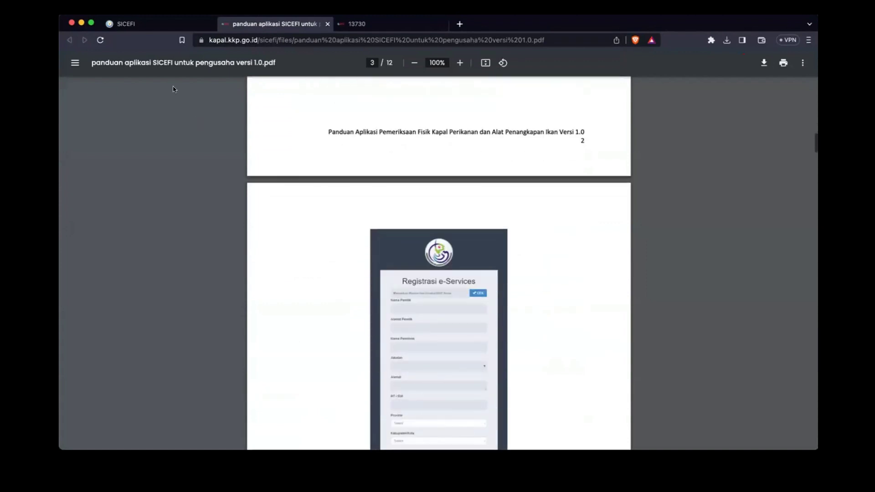
click(165, 26)
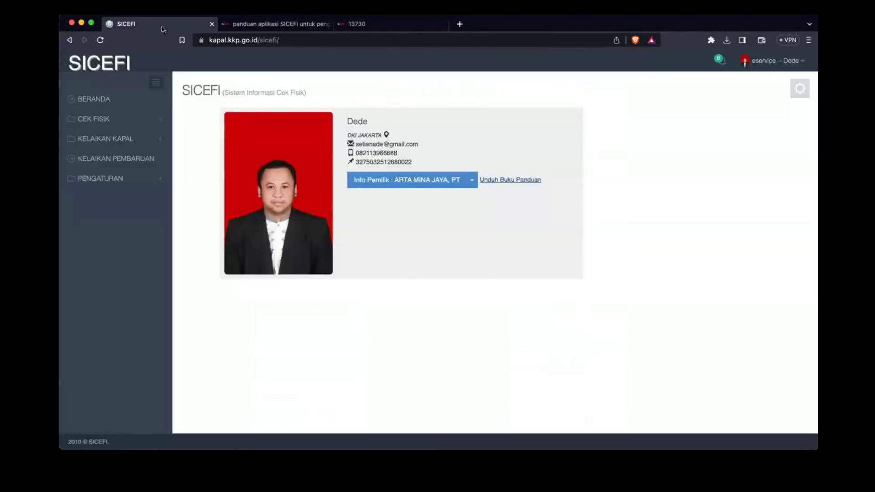
Step: Open Kelaikan Kapal > Permohonan Migrasi, listing requests led by CAHAYA INDAH X DARAT (status OK)
click(111, 141)
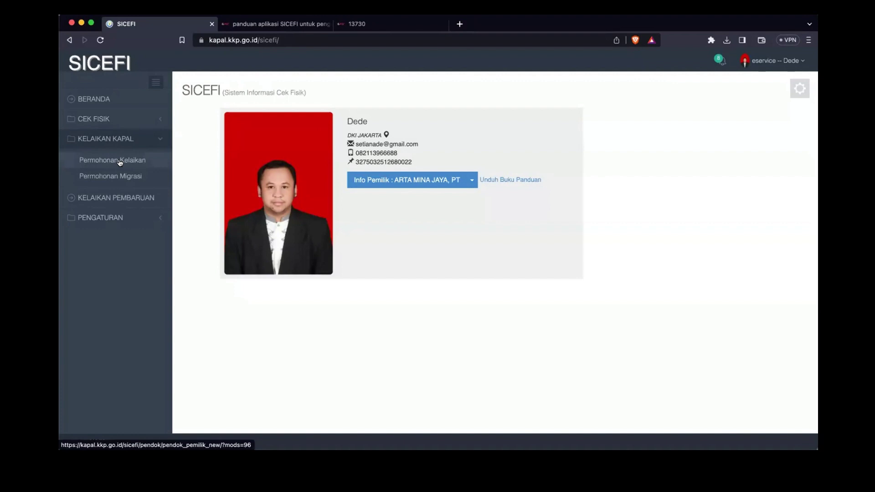
click(120, 162)
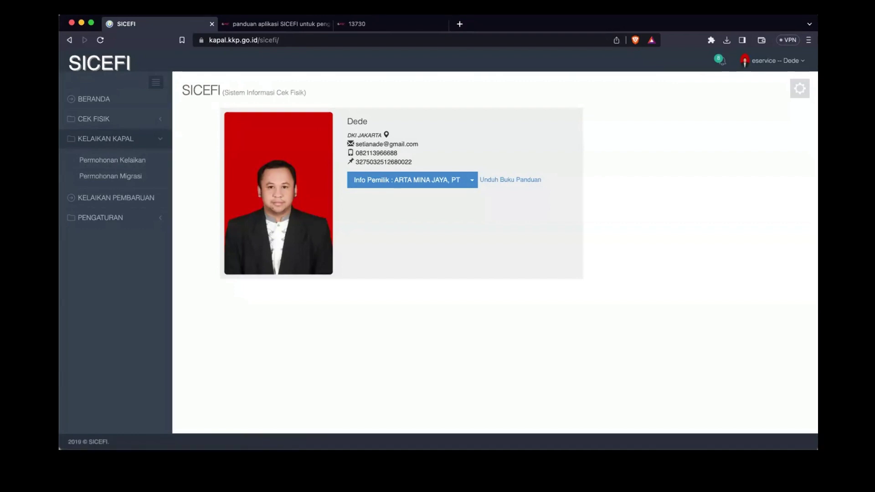
click(101, 177)
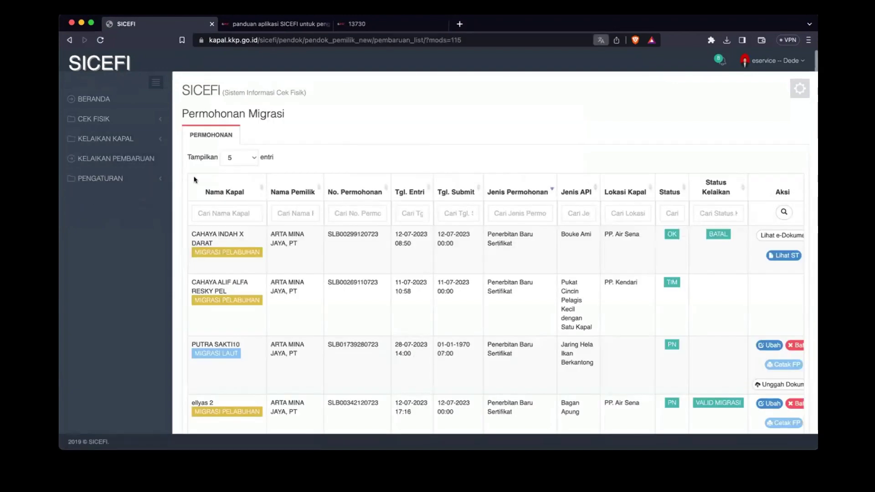
click(107, 141)
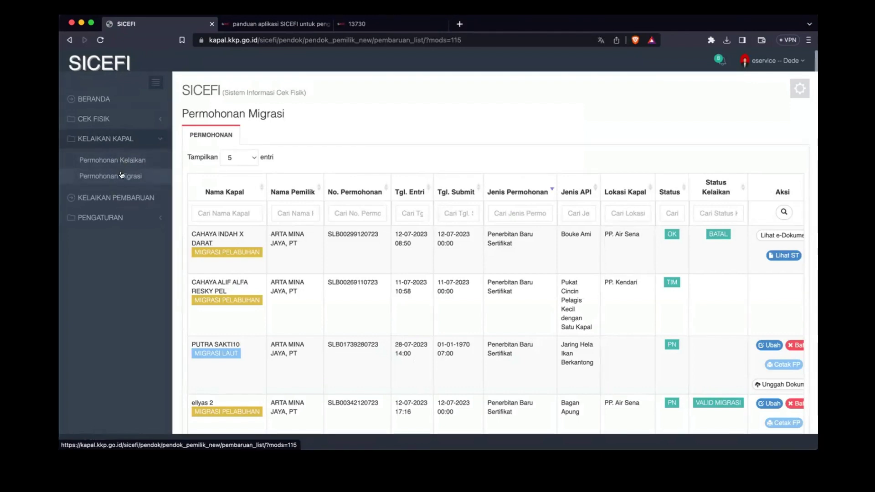
click(121, 175)
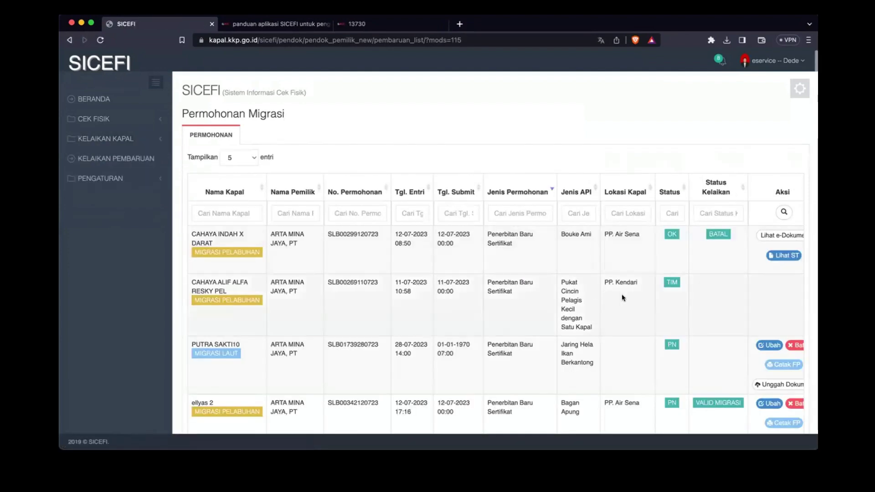
scroll(623, 298, down, 5)
scroll(623, 298, up, 3)
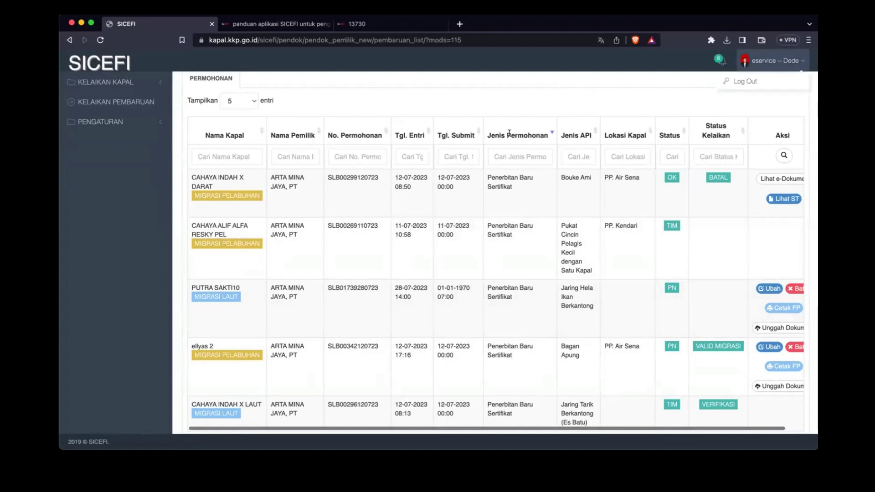
scroll(491, 277, down, 3)
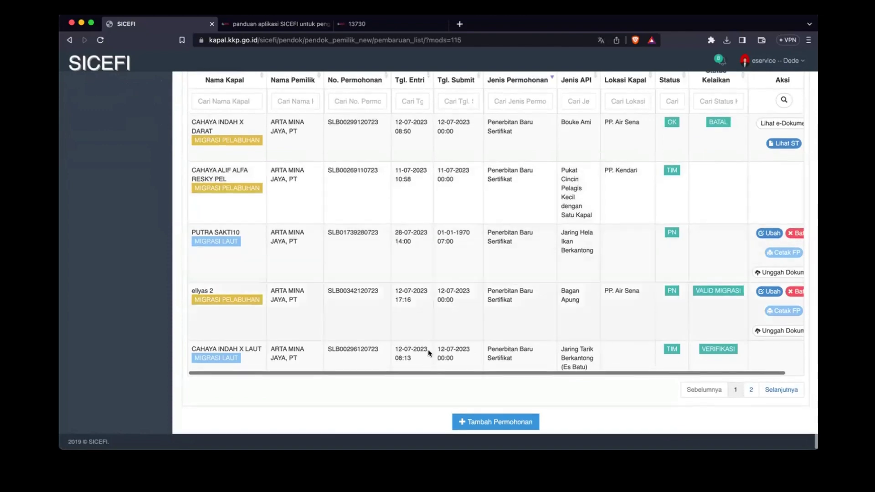
Step: Open a new Permohonan Kelaikan Kapal Perikanan with the location set to Kapal Dilaut
click(496, 421)
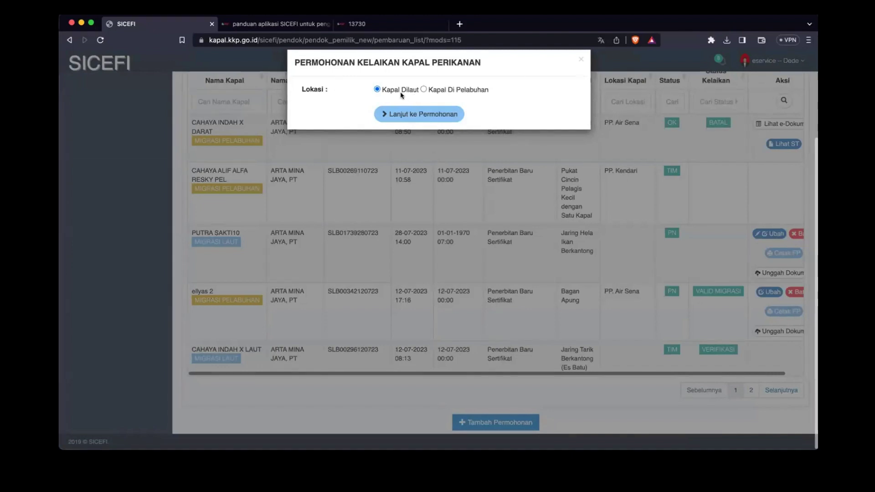
click(452, 90)
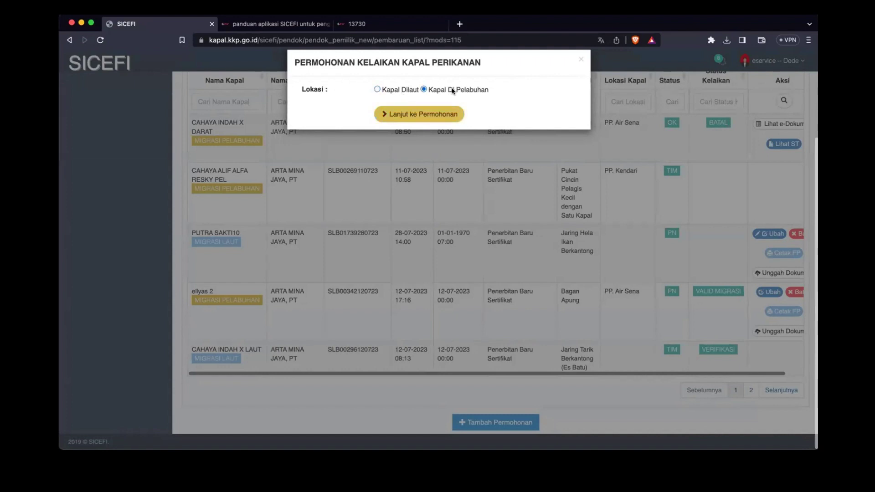
click(402, 91)
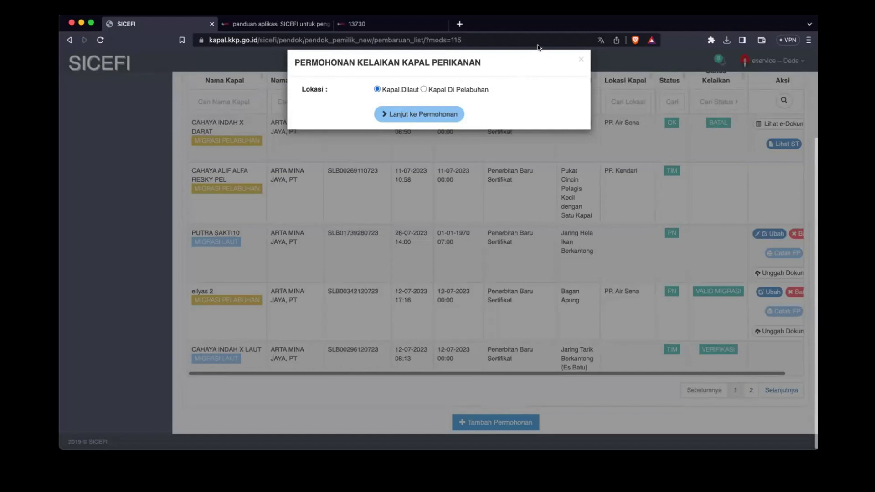
Step: Close the vessel application dialog and look over the request list
click(581, 60)
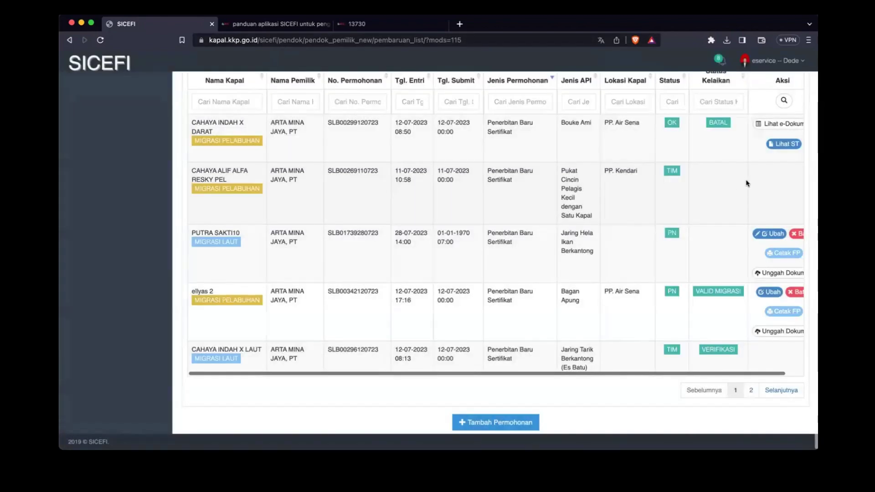
scroll(748, 184, up, 2)
scroll(745, 228, down, 1)
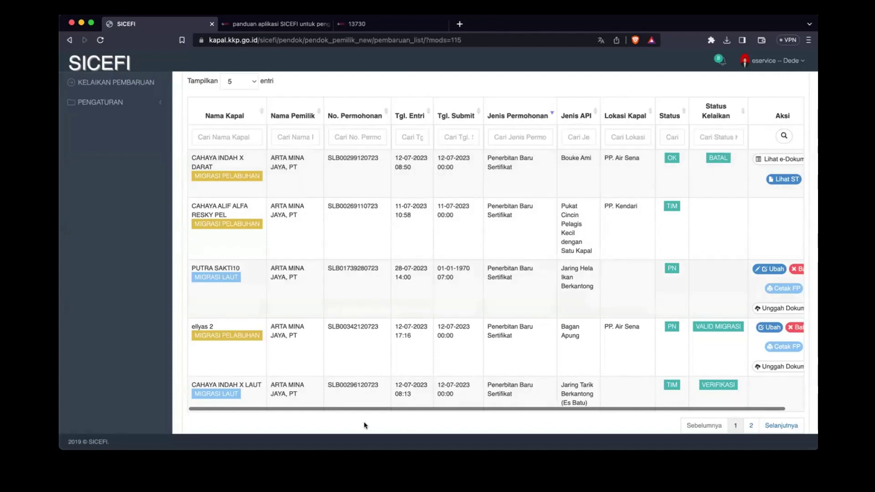
scroll(365, 424, down, 2)
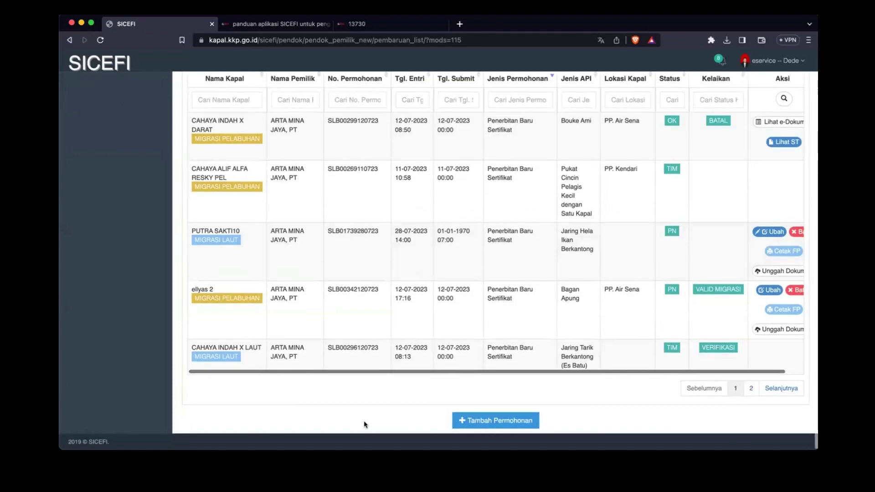
Step: Start a new seaworthiness application with location Kapal Dilaut and continue to the form
click(478, 423)
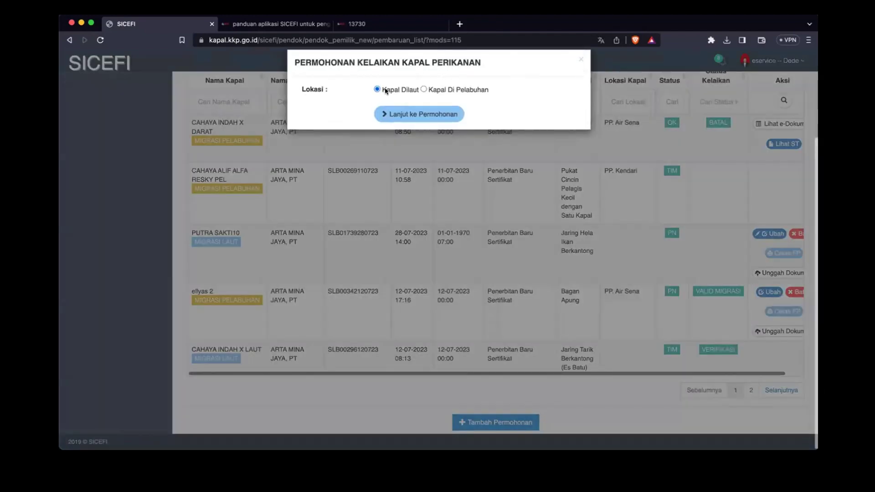
click(386, 90)
click(440, 93)
click(402, 92)
click(439, 90)
click(402, 91)
click(399, 113)
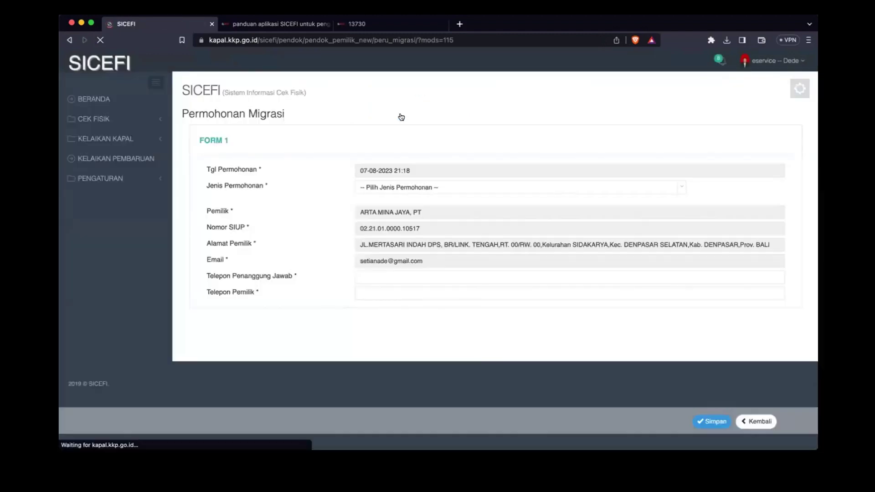
Step: Choose Penerbitan Baru Sertifikat Kelaikan as application type and enter both contact phone numbers
click(380, 188)
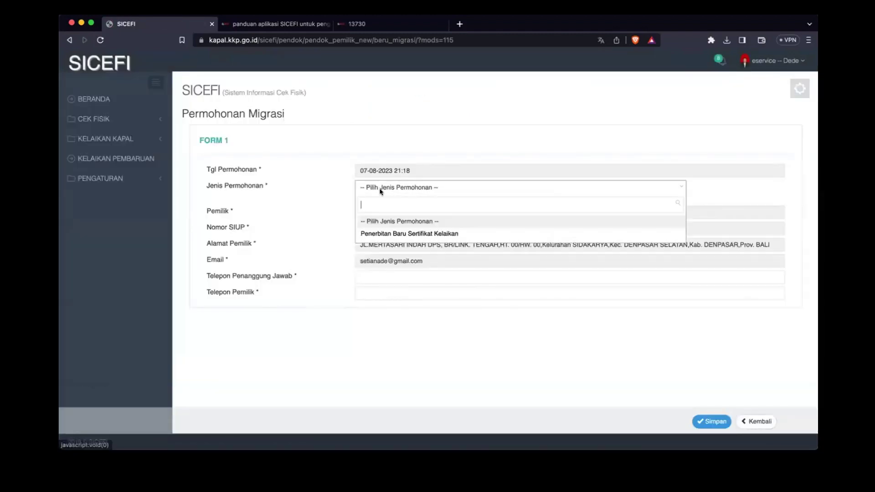
click(395, 234)
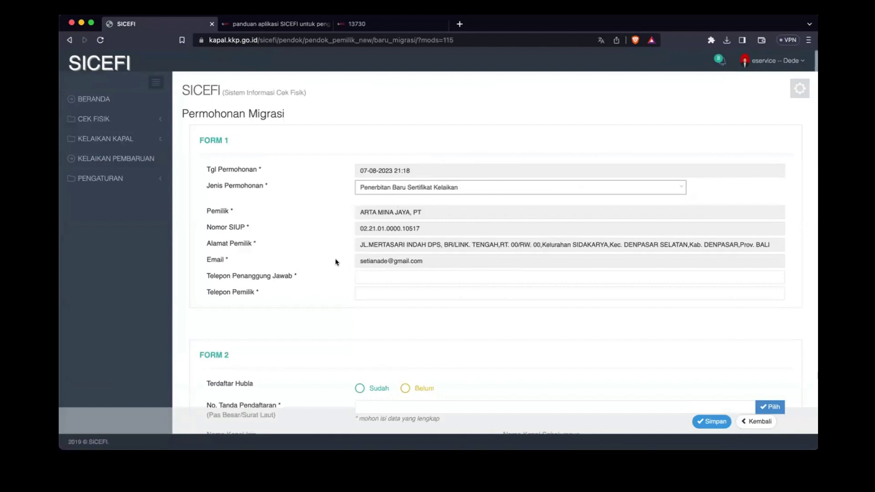
scroll(373, 251, down, 3)
click(404, 207)
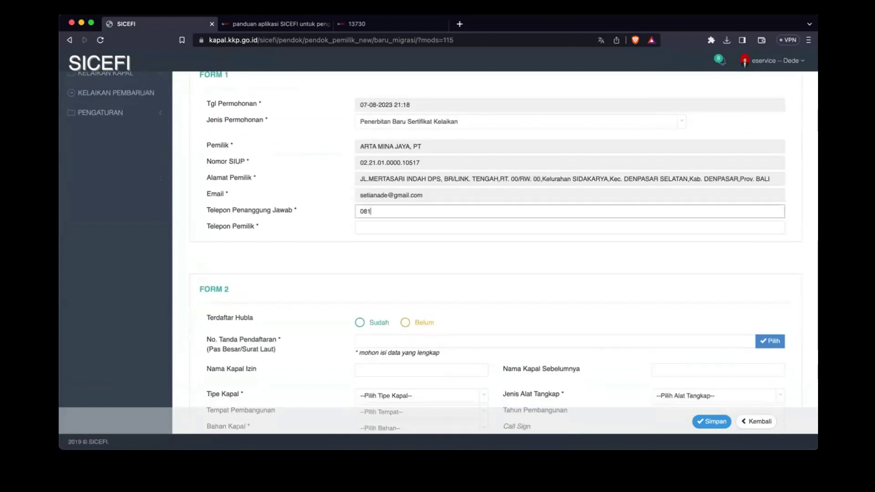
key(Tab)
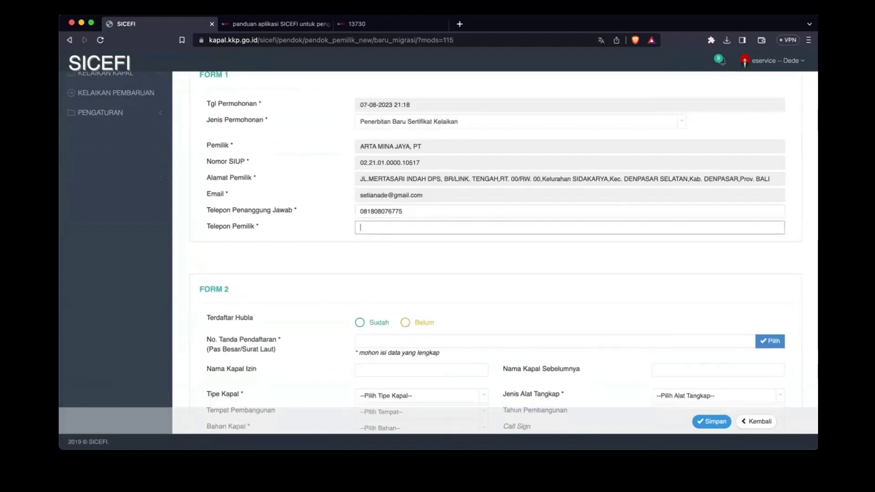
scroll(427, 241, down, 2)
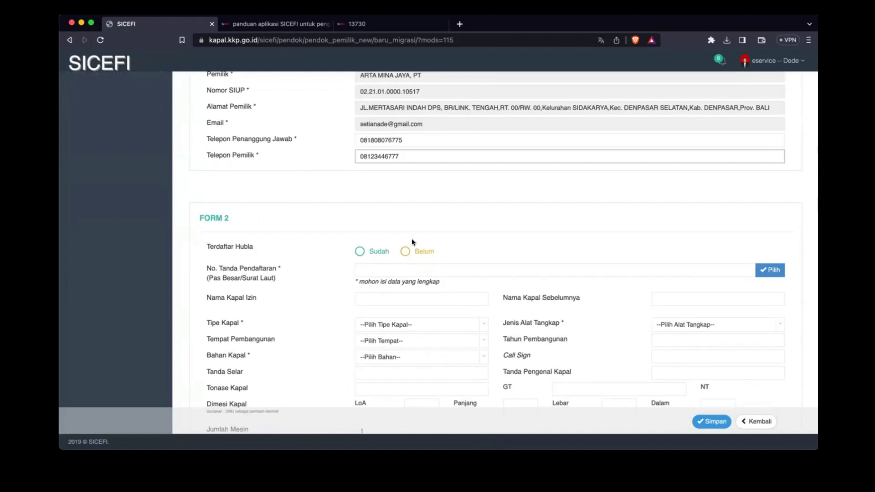
Step: Set Terdaftar Hubla to Sudah, paste registration number 2020 Ft No. 87/N, and load AZKANAJI's details
click(367, 252)
click(404, 252)
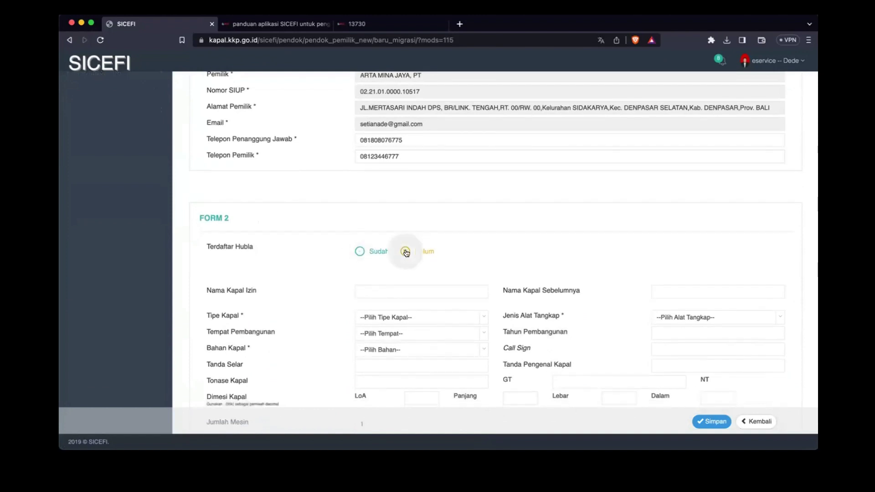
click(387, 252)
click(390, 268)
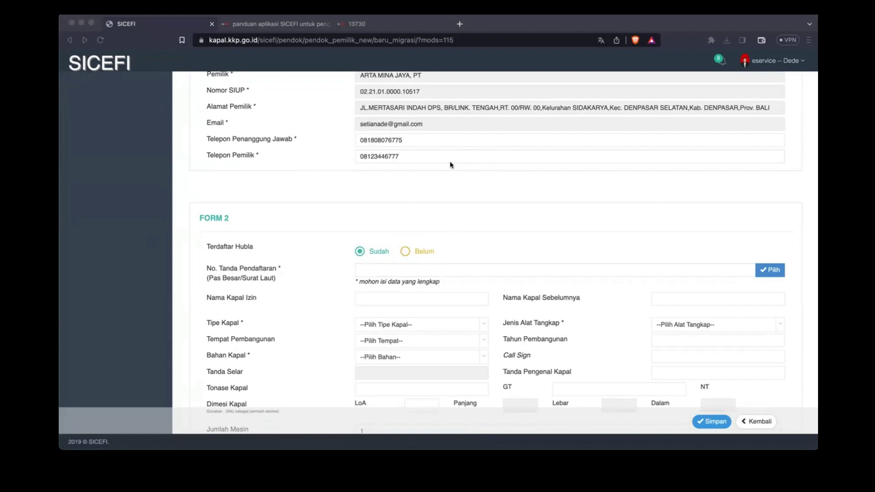
click(436, 268)
text(2020 Ft No. 87/N)
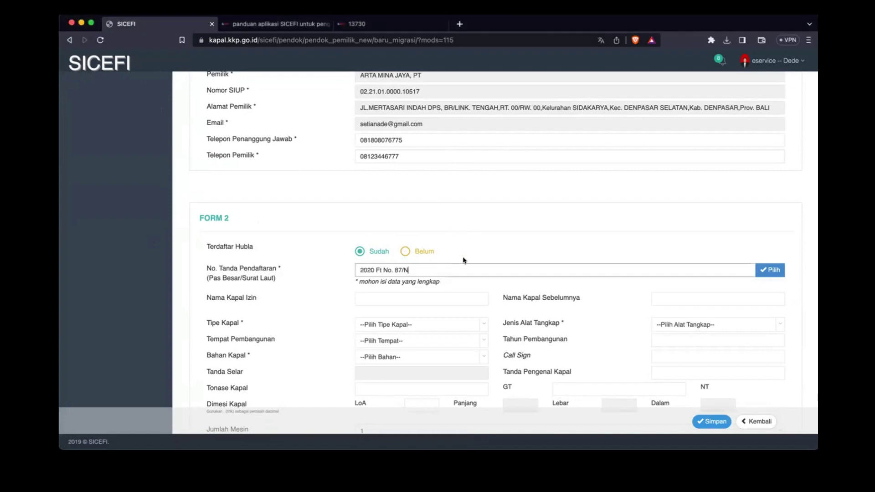
click(771, 272)
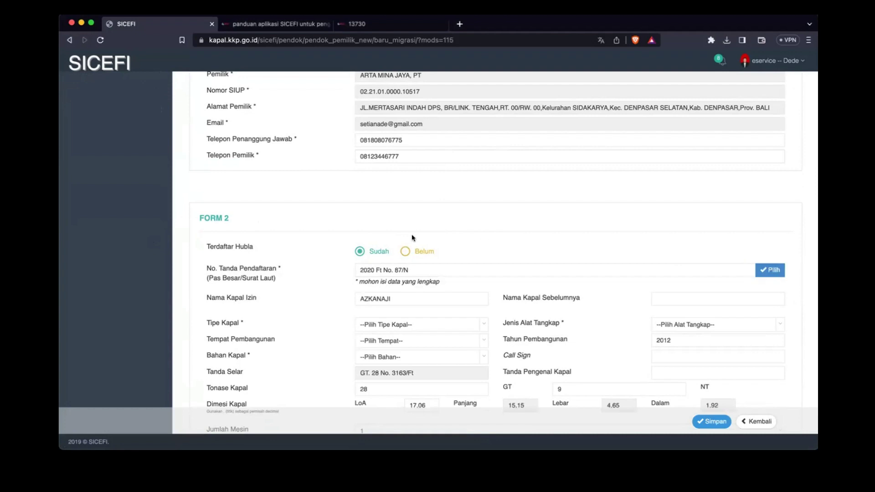
scroll(291, 264, down, 3)
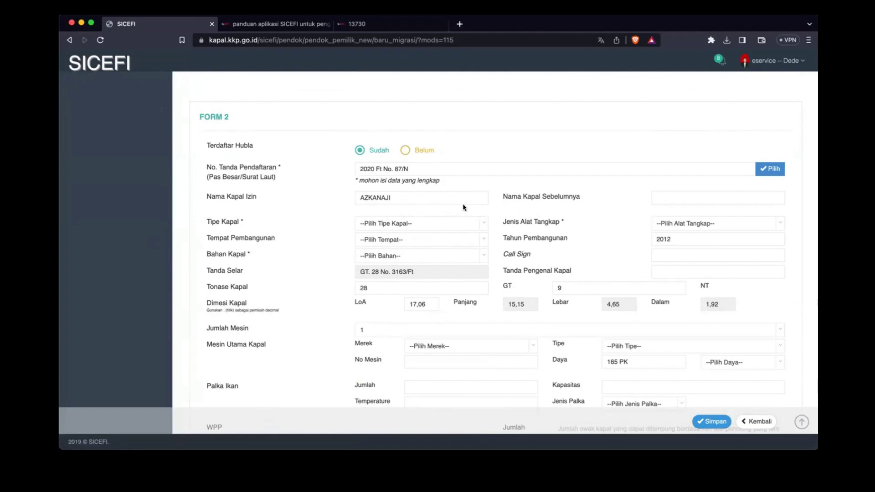
Step: Set vessel type Penangkap and fishing gear Pukat Cincin Pelagis Kecil dengan Satu Kapal
click(675, 193)
click(429, 223)
text(pena)
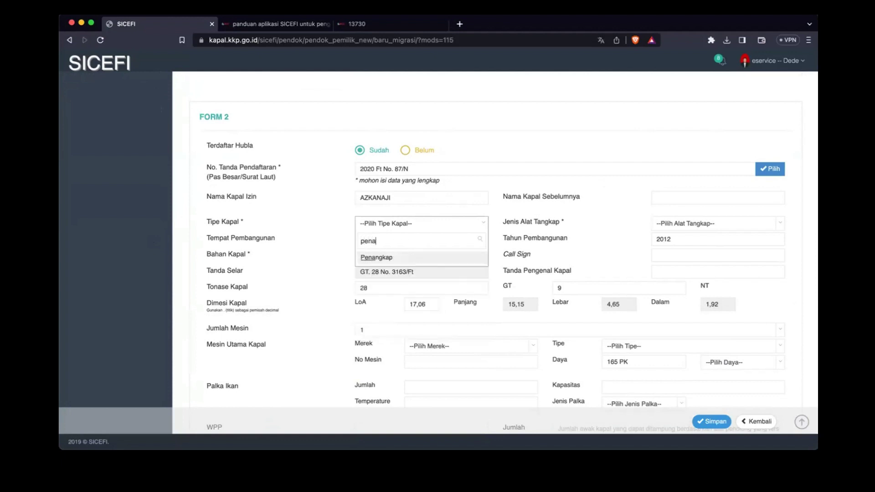
key(Return)
click(700, 224)
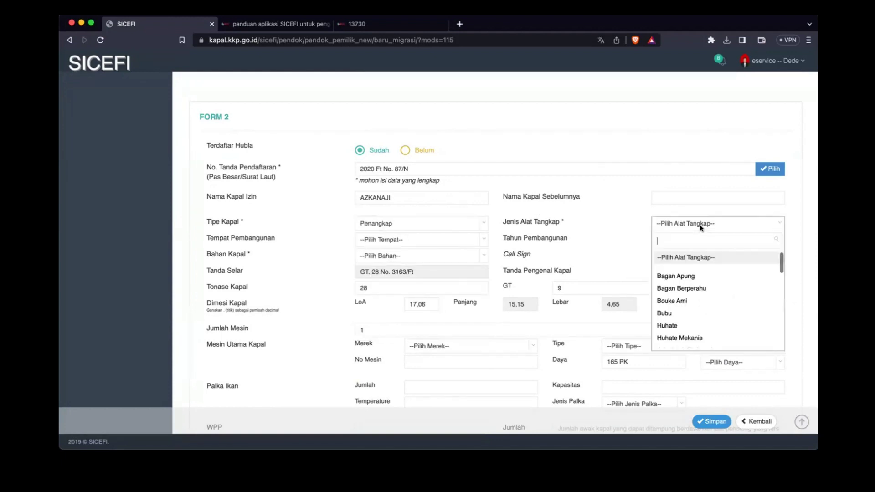
text(keci)
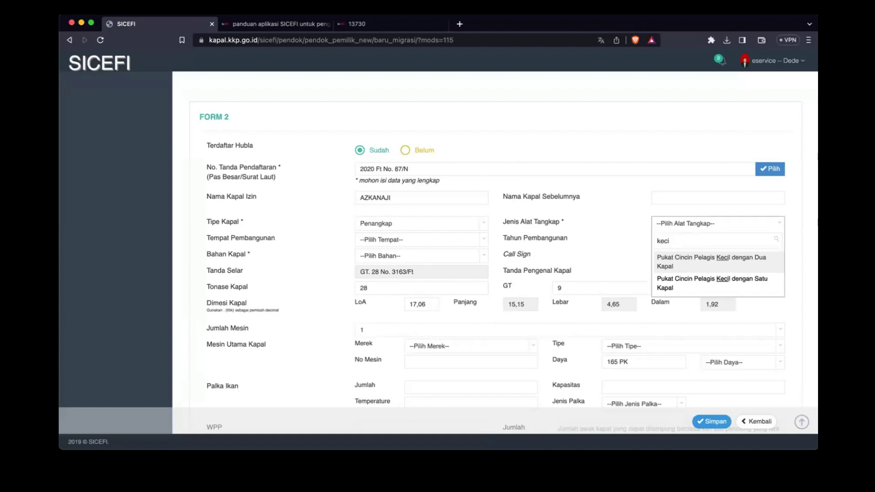
key(Down)
key(Return)
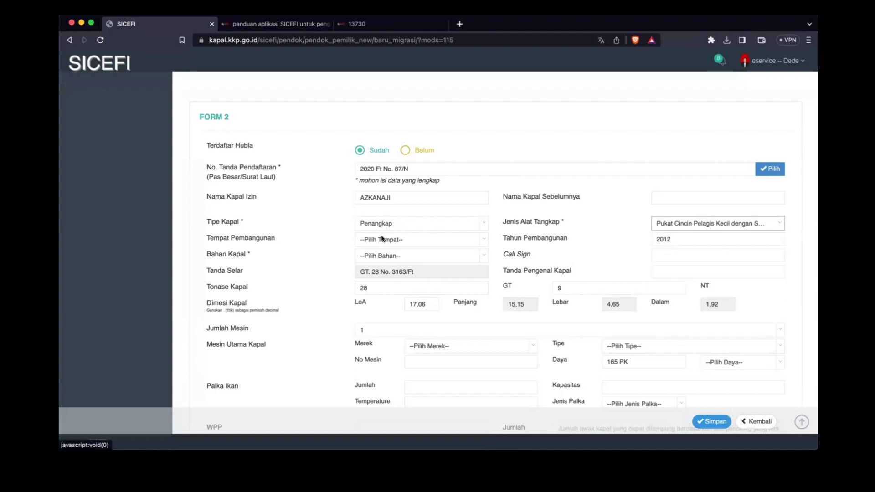
Step: Set build place Sei Jawi-Jawi Tanjung Balai Asahan and hull material Kayu
click(382, 238)
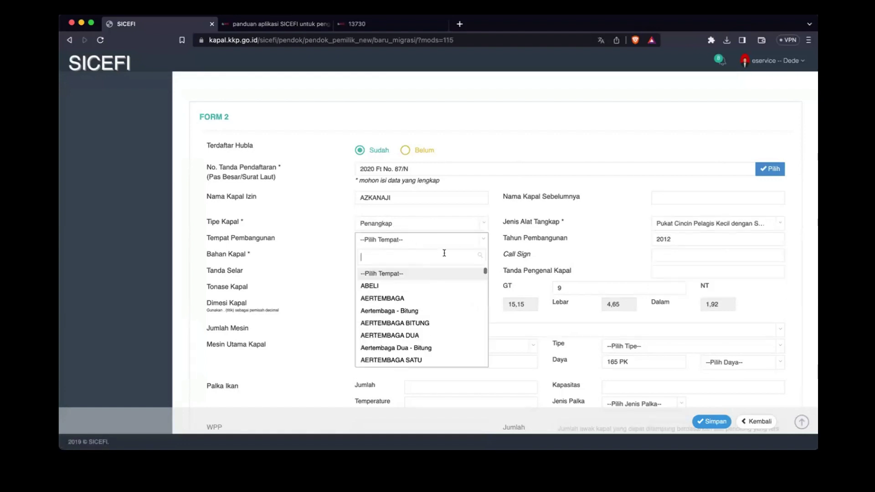
click(396, 311)
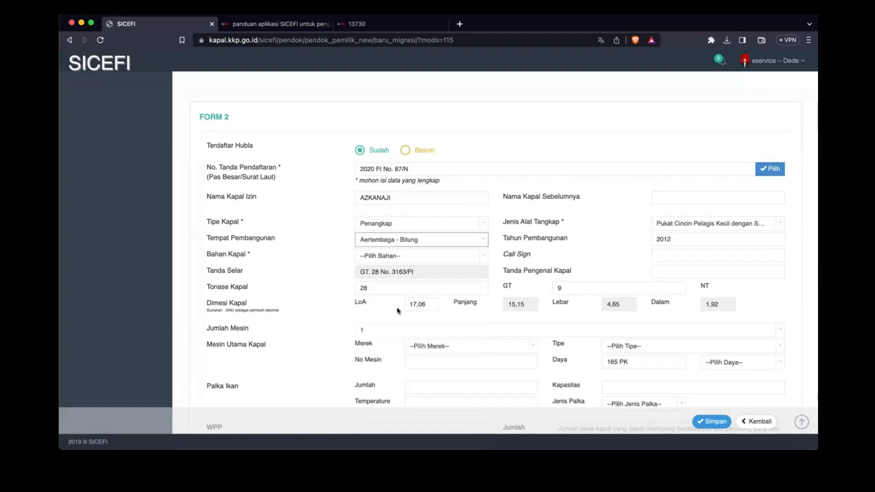
click(432, 240)
text(a)
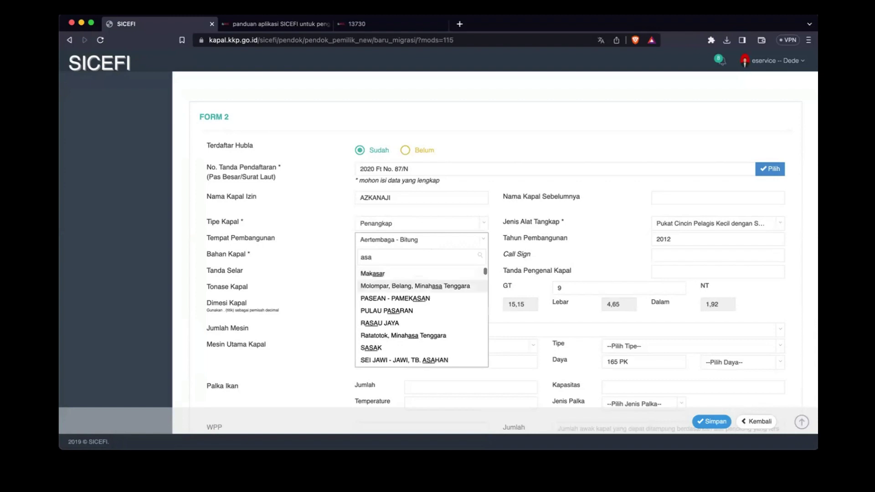
text(i Asahan)
click(397, 297)
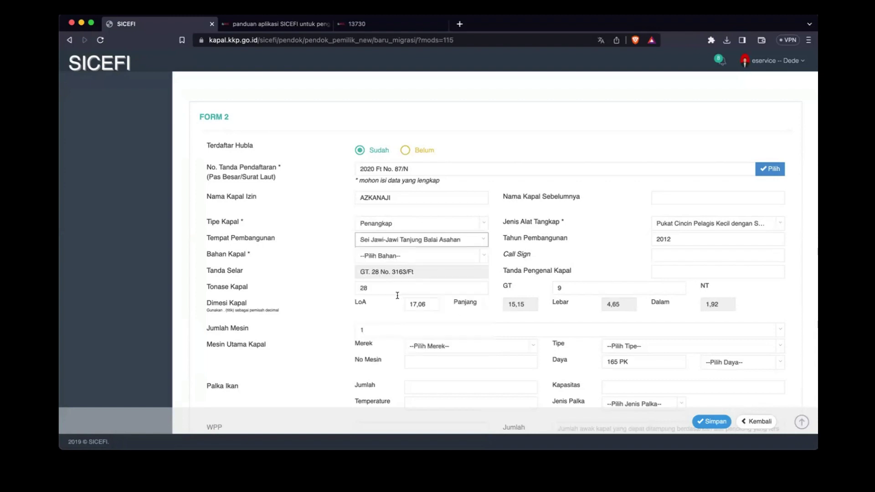
click(389, 255)
text(ka)
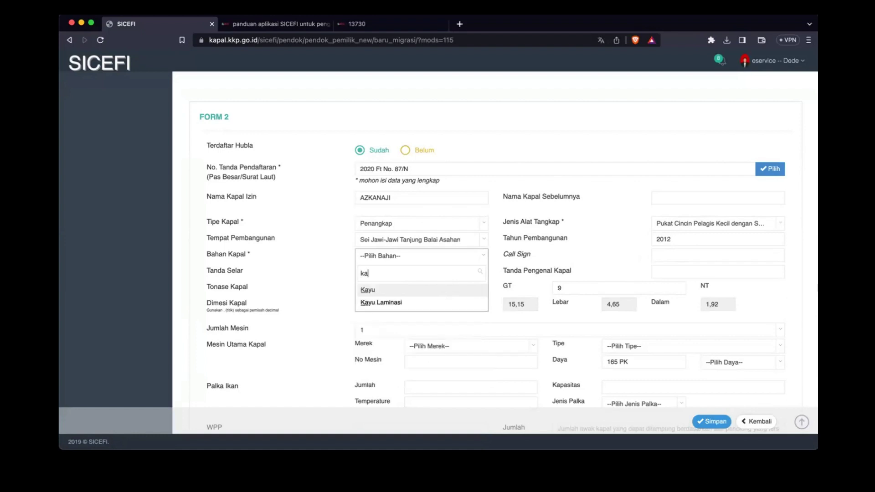
key(Return)
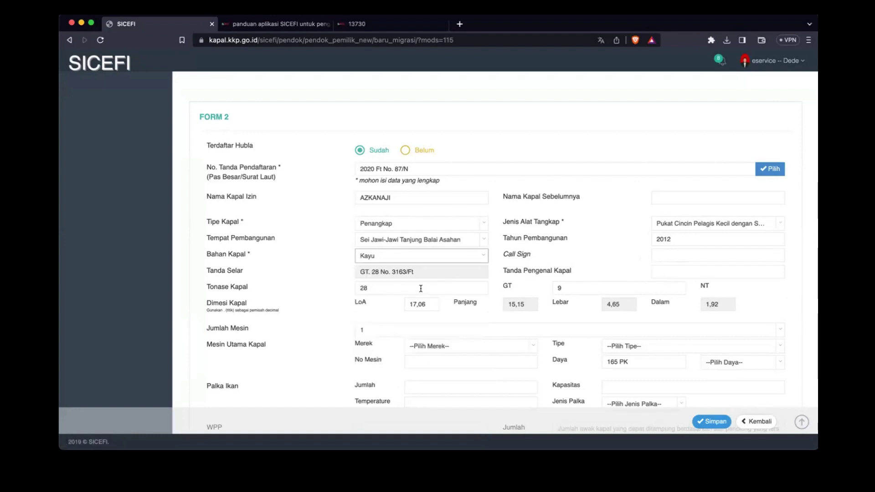
click(677, 265)
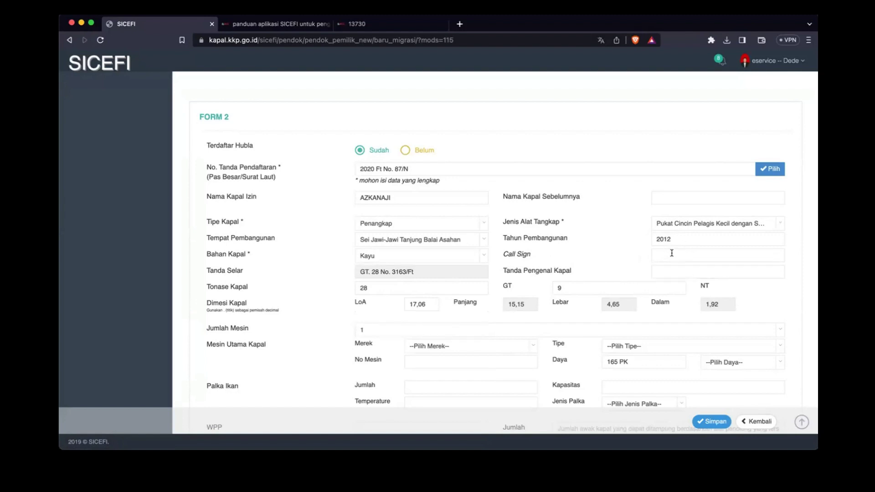
click(672, 253)
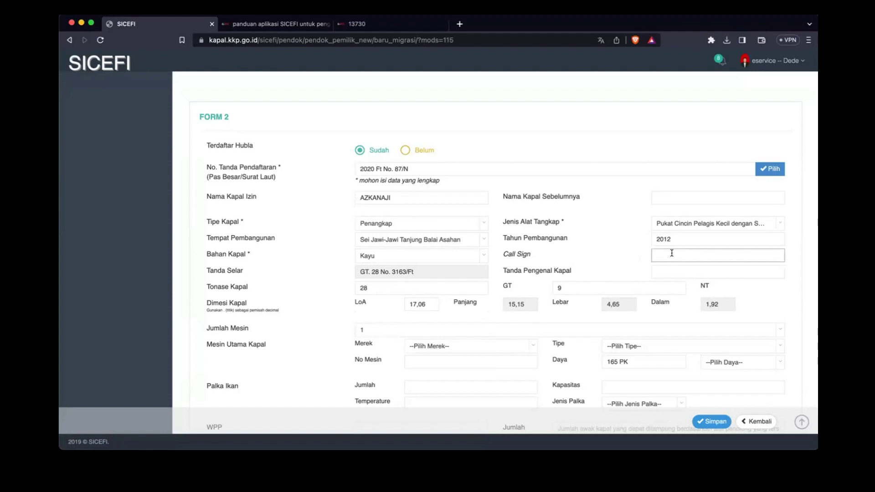
scroll(573, 289, down, 1)
Step: Set Jumlah Mesin to 1 after briefly trying 3, leaving only the main engine fields
click(676, 221)
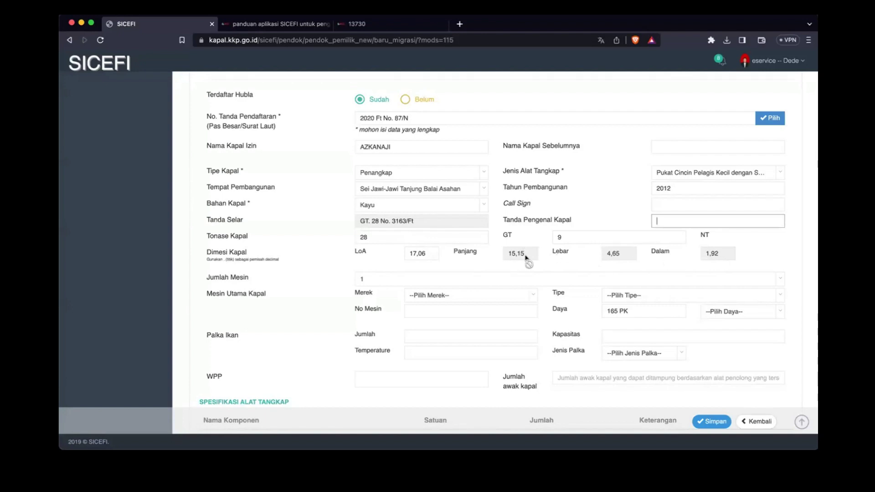
click(418, 283)
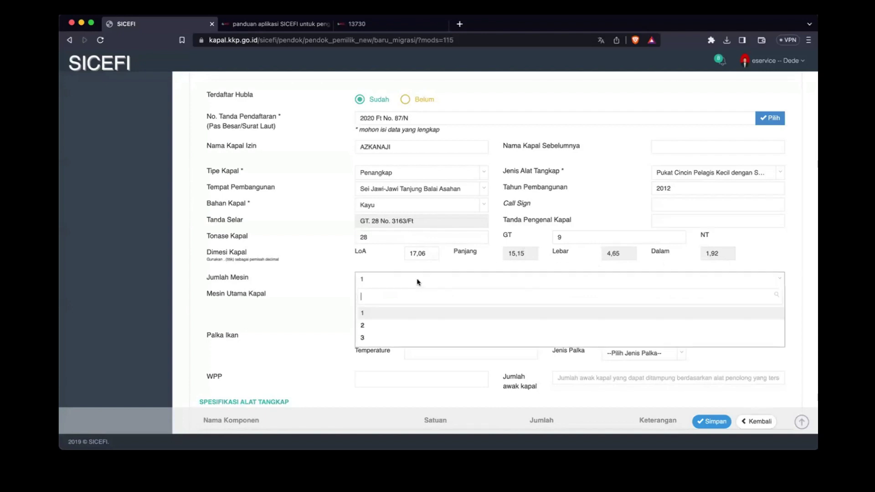
click(321, 307)
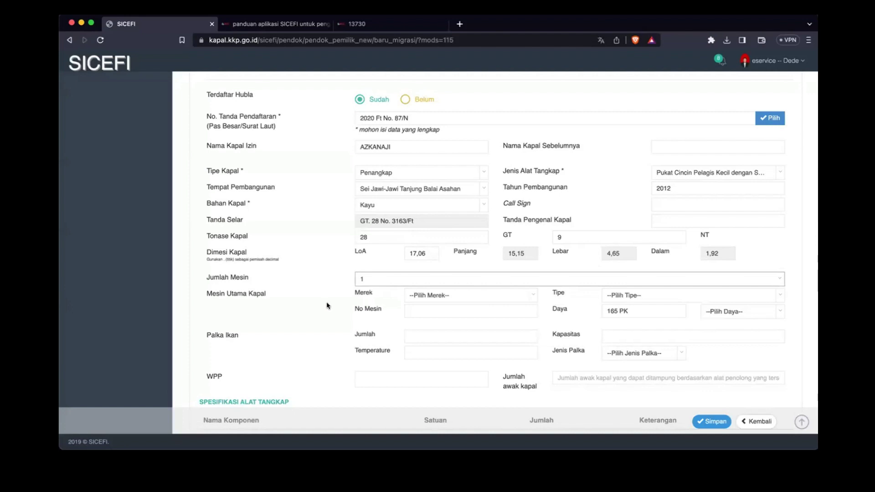
click(382, 281)
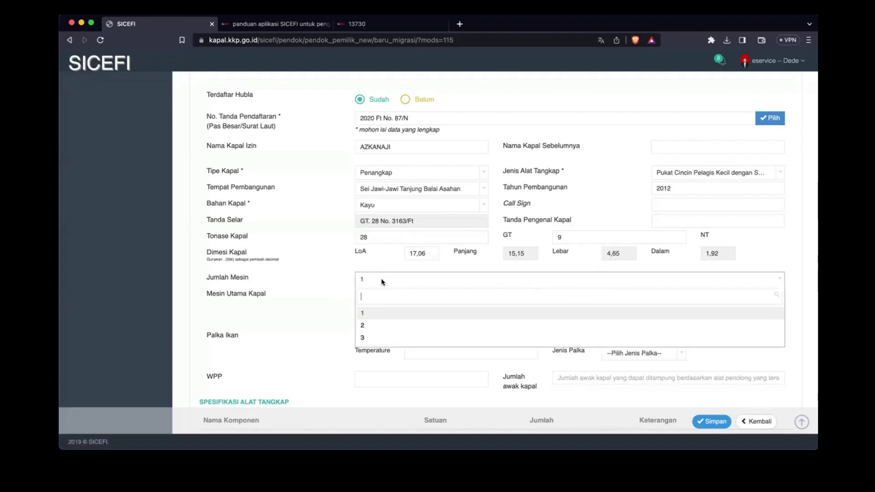
click(374, 280)
click(374, 280)
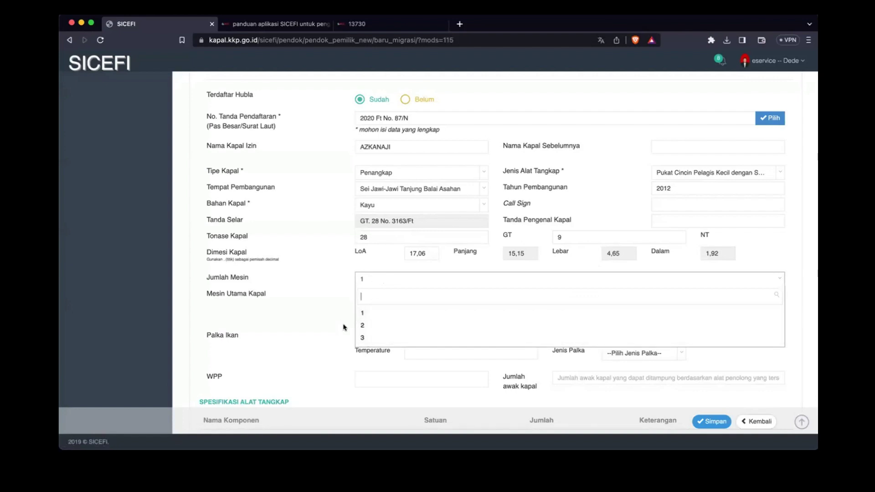
click(362, 340)
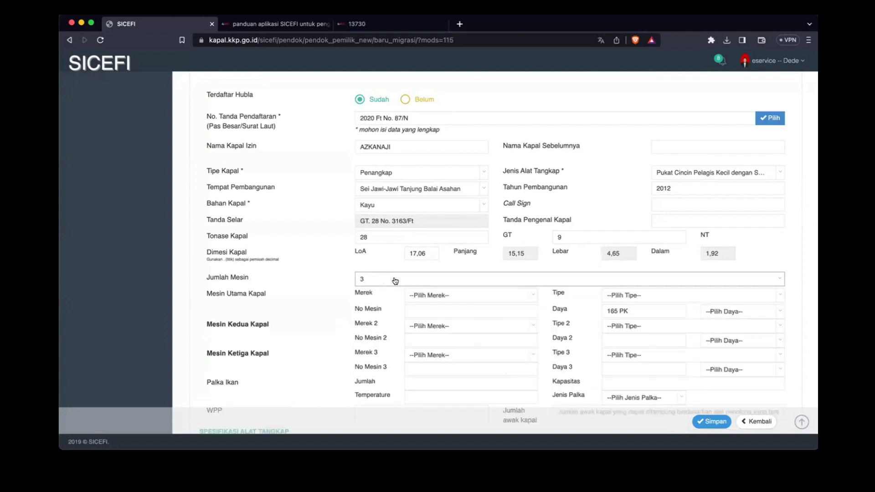
click(400, 276)
click(375, 314)
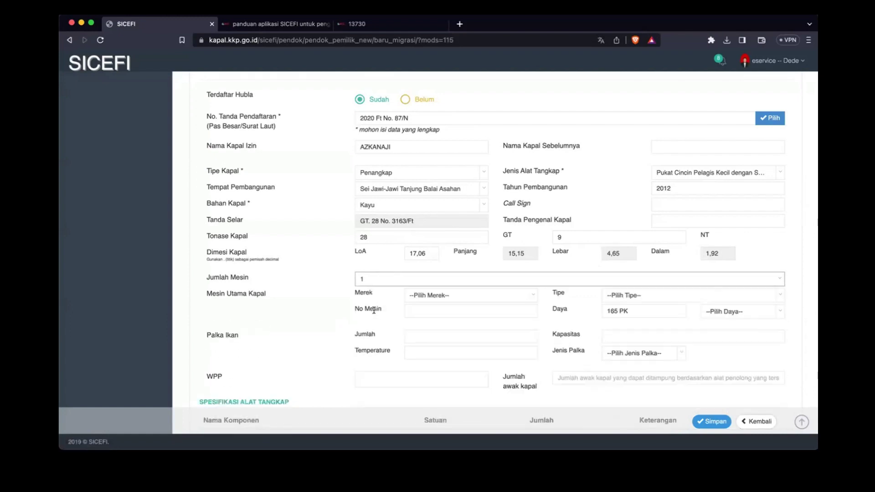
Step: Set the main engine to brand CUMMINS, type '-', engine number 123
click(466, 297)
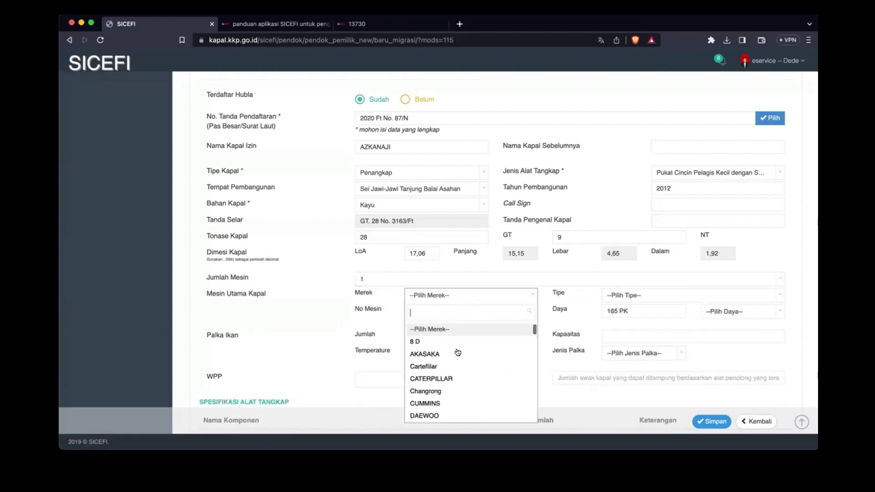
click(428, 404)
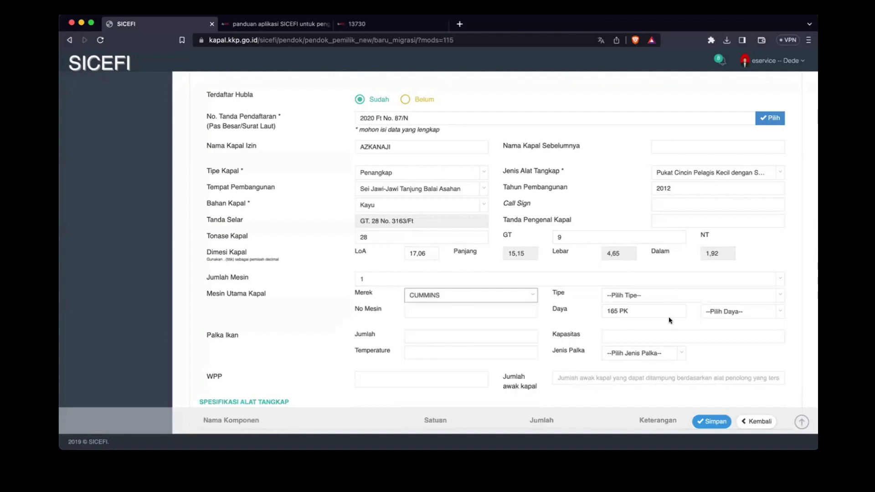
click(655, 296)
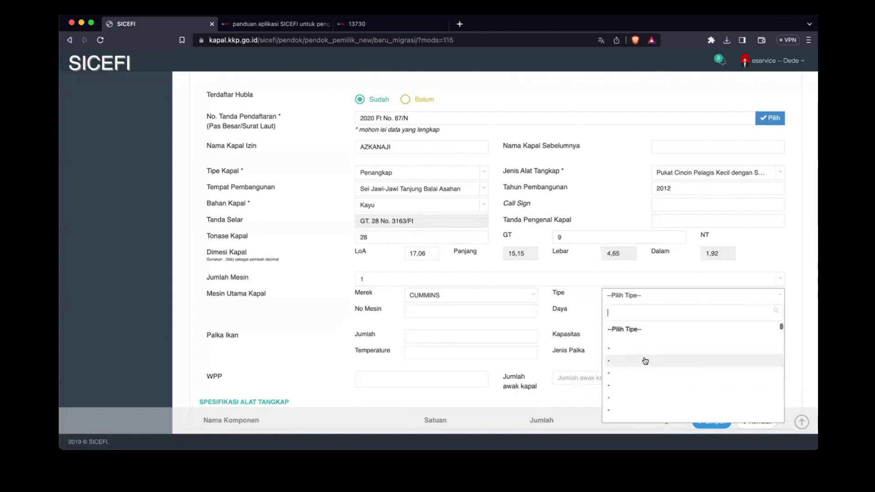
click(645, 361)
click(427, 311)
text(123)
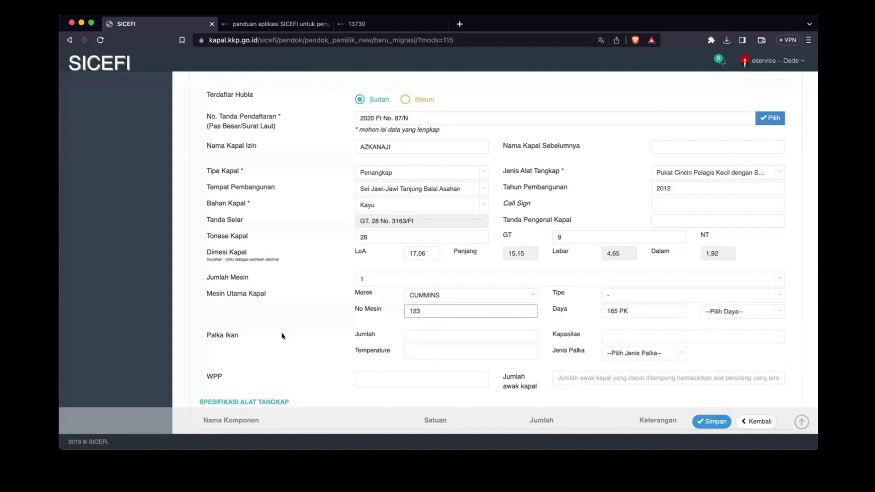
Step: Enter fish hold quantity 10, capacity 10, temperature -10, and type Refrigerasi
click(452, 336)
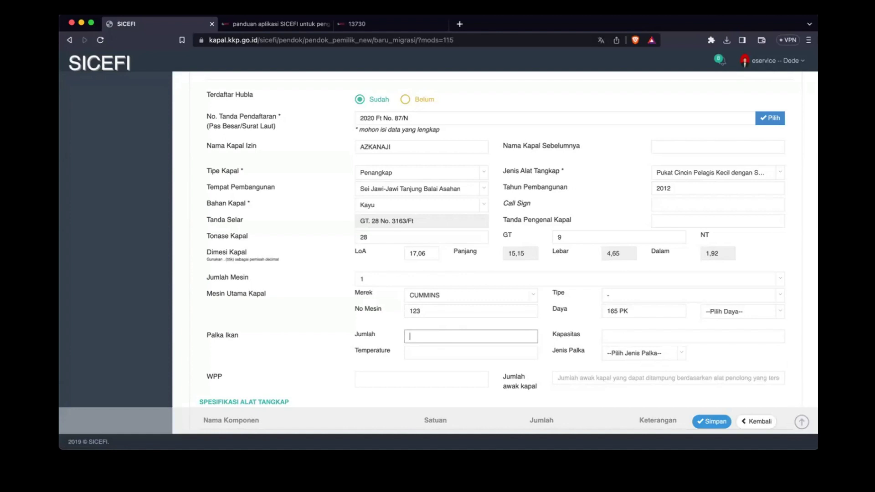
text(10)
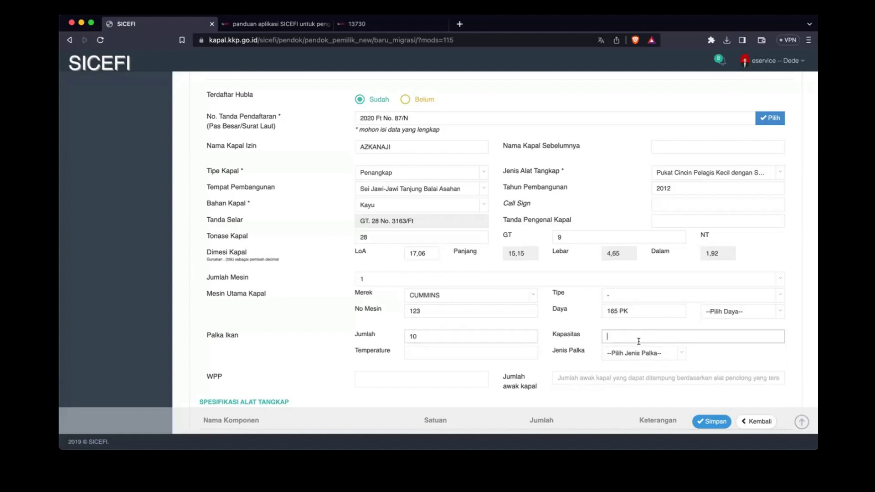
click(614, 337)
text(10)
scroll(480, 318, down, 3)
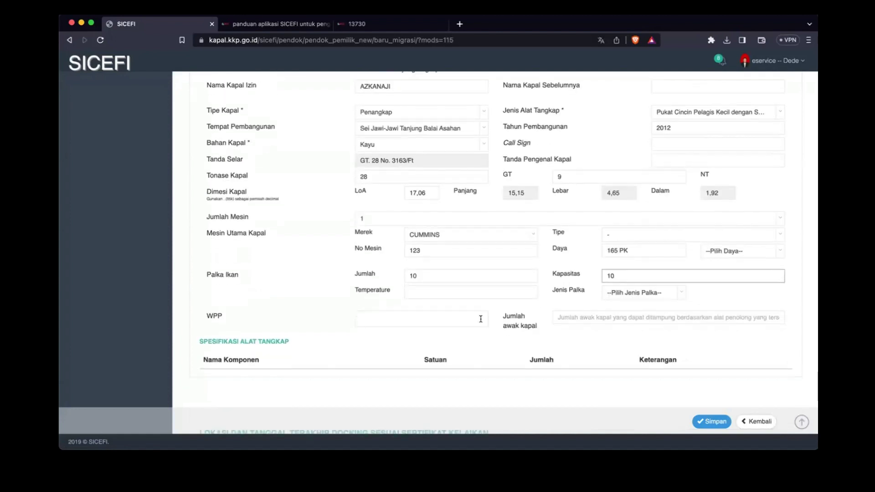
click(464, 291)
text(-10)
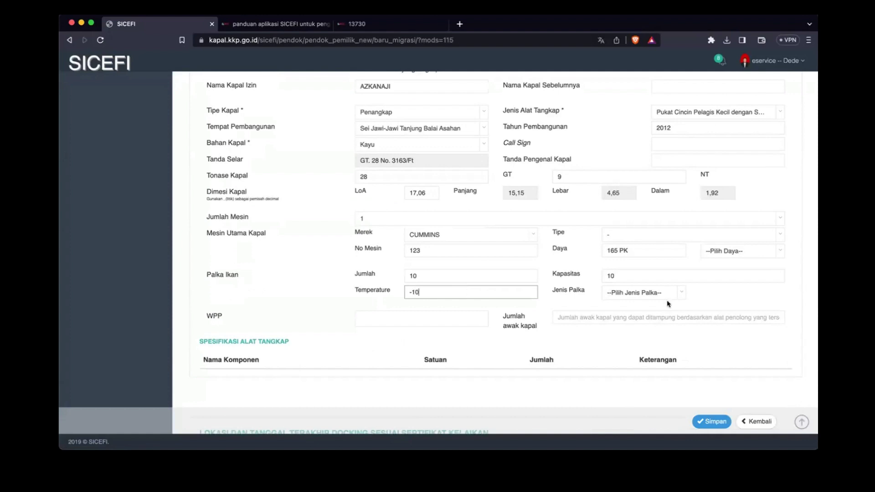
click(650, 294)
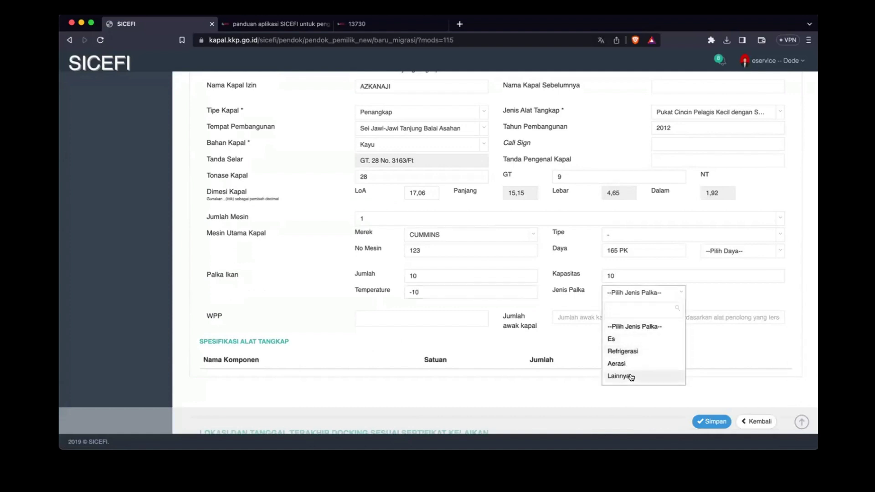
click(641, 351)
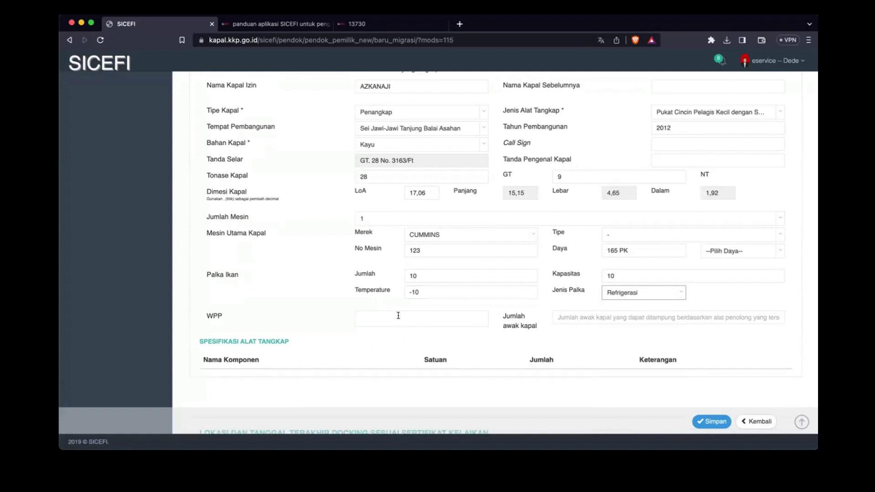
Step: Add fishing area WPPNRI 573 and set the crew count to 5
click(382, 315)
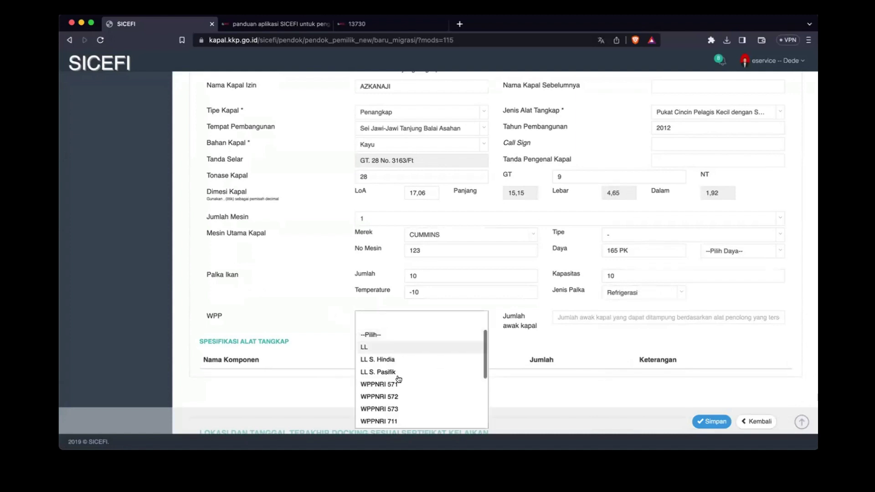
click(391, 408)
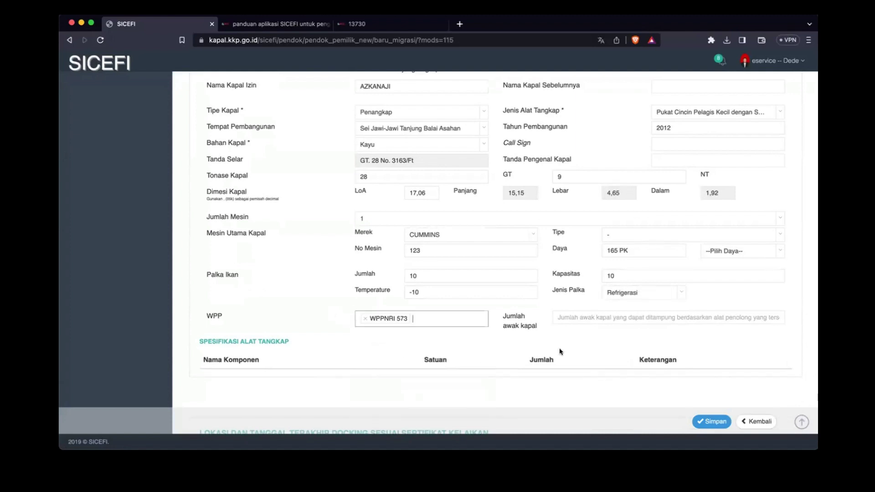
click(614, 318)
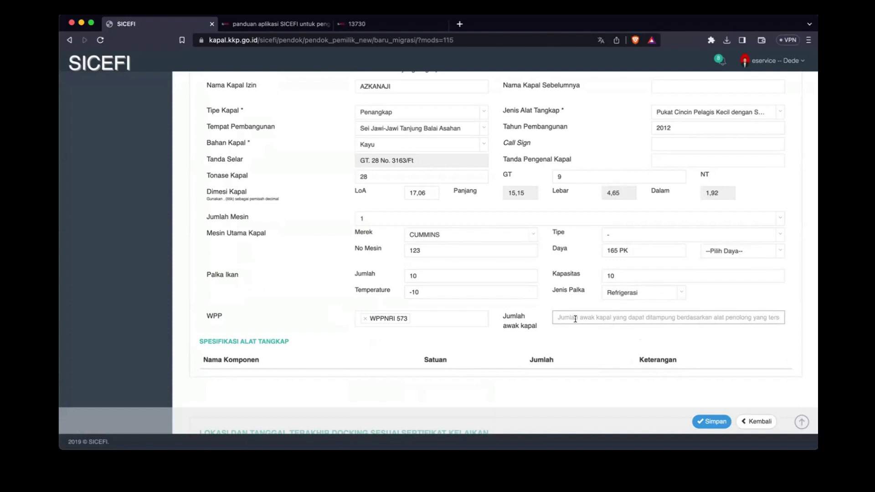
text(5)
scroll(524, 337, down, 3)
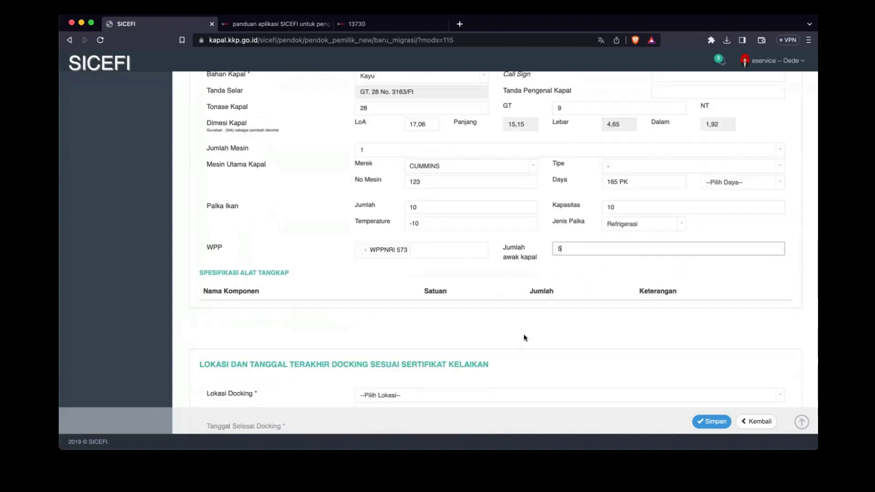
scroll(524, 337, up, 1)
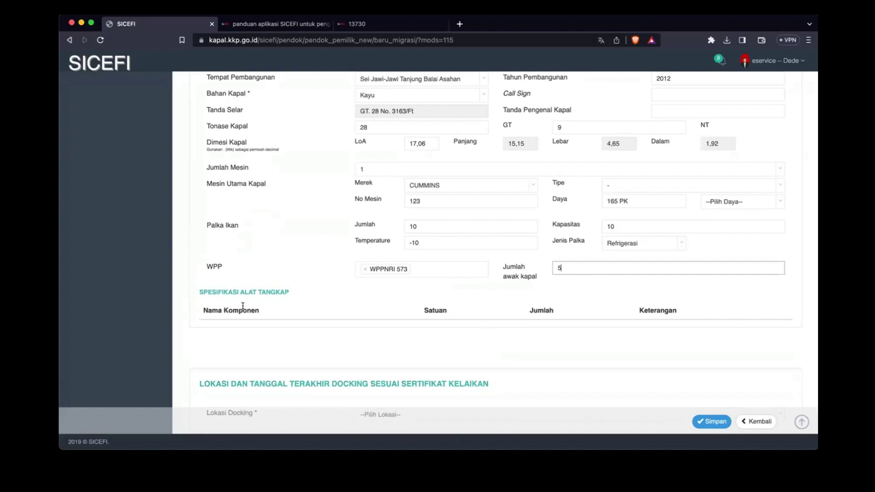
Step: Try saving the vessel form and find the fields causing the error
click(704, 421)
scroll(646, 205, up, 10)
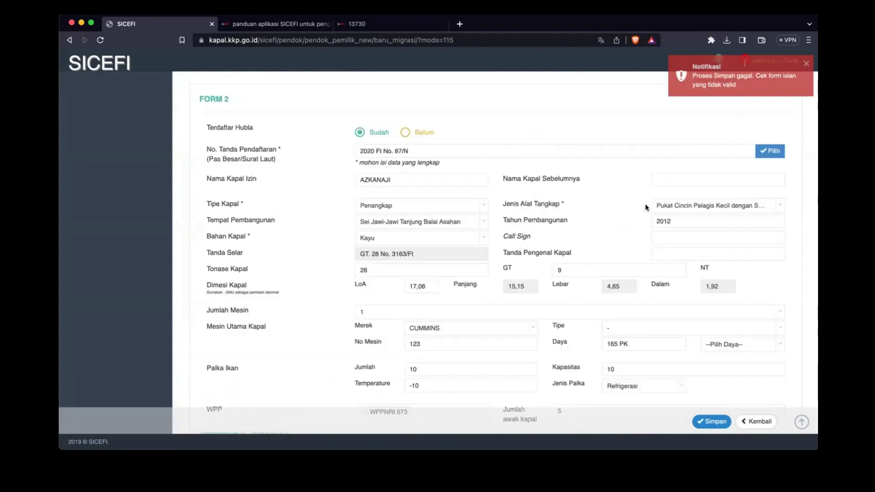
scroll(646, 208, up, 1)
scroll(646, 207, down, 6)
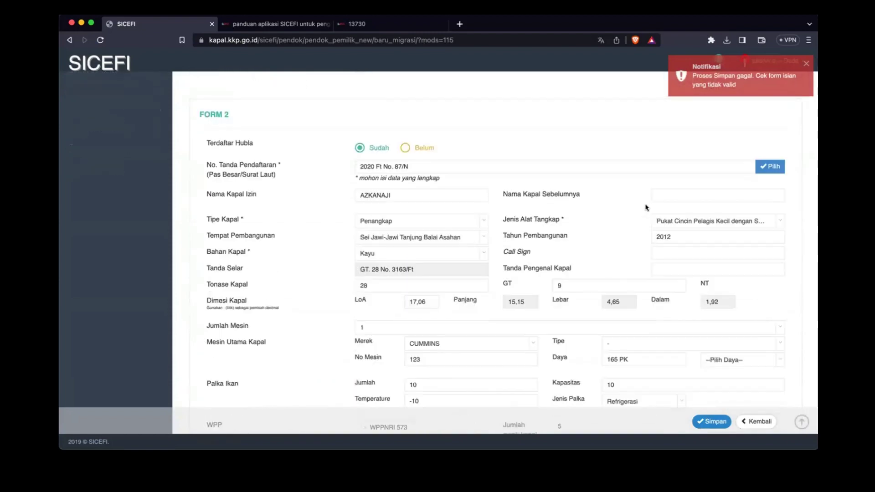
scroll(646, 208, down, 7)
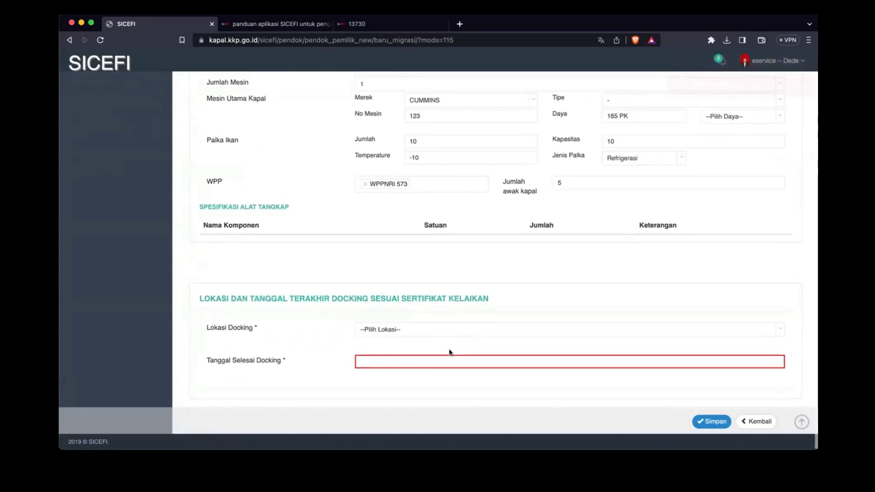
Step: Set docking completion 07-08-2023 and location PP. Nizam Zachman Jakarta, then save
click(422, 361)
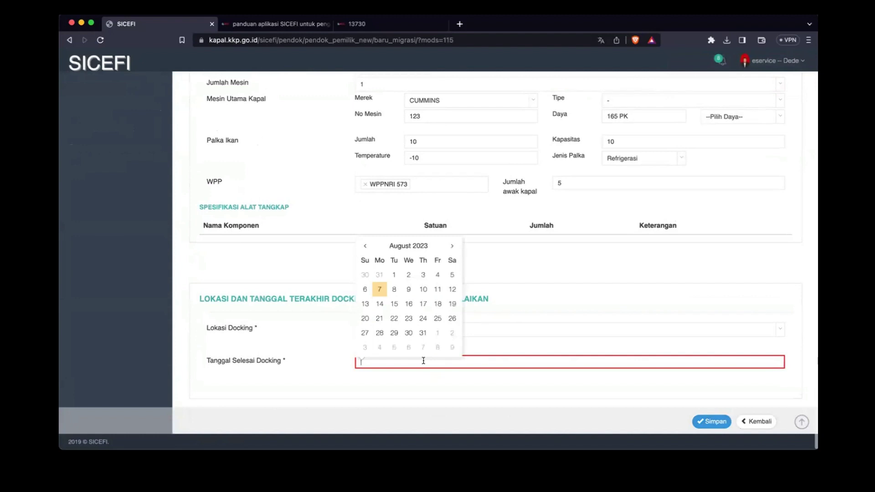
click(382, 288)
click(410, 329)
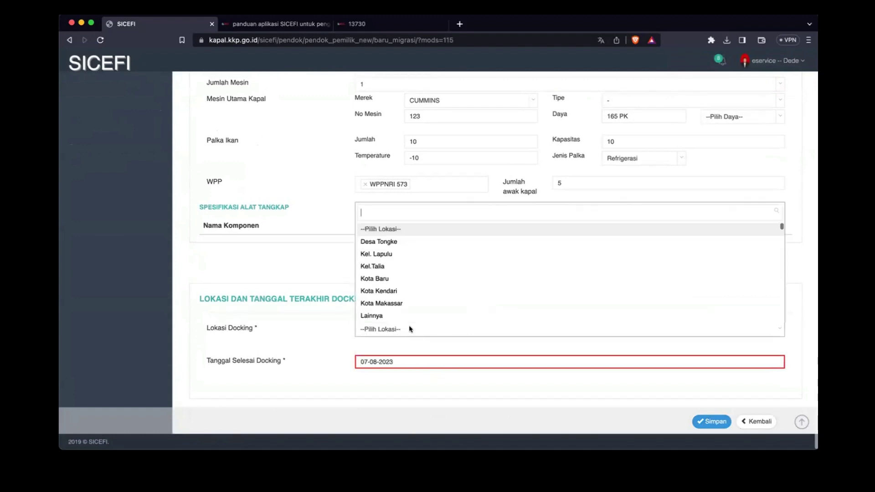
text(niza)
key(Return)
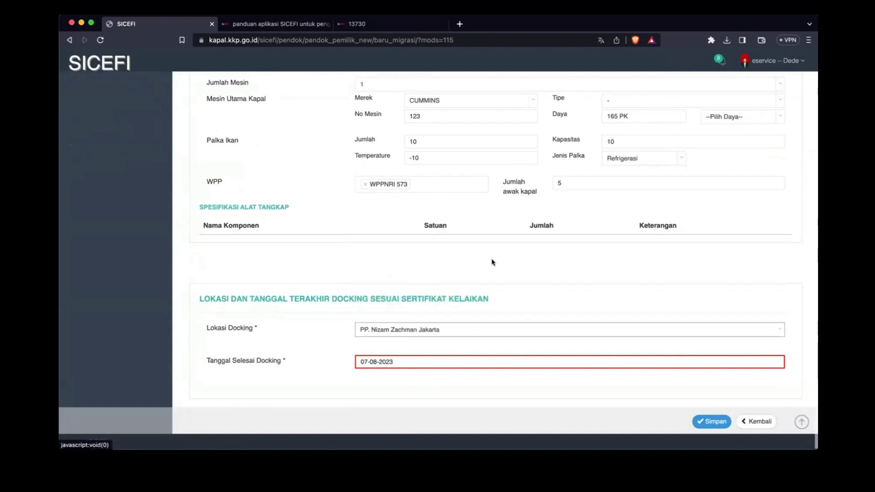
click(698, 419)
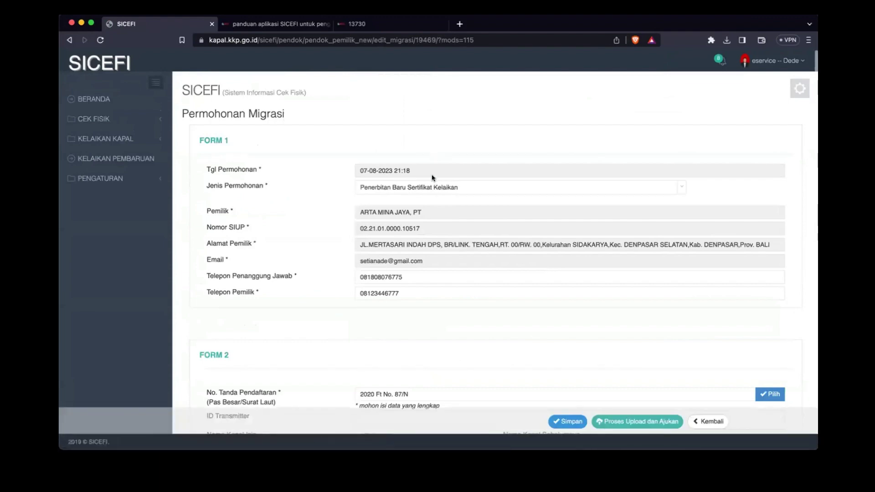
scroll(432, 178, down, 6)
scroll(340, 298, down, 3)
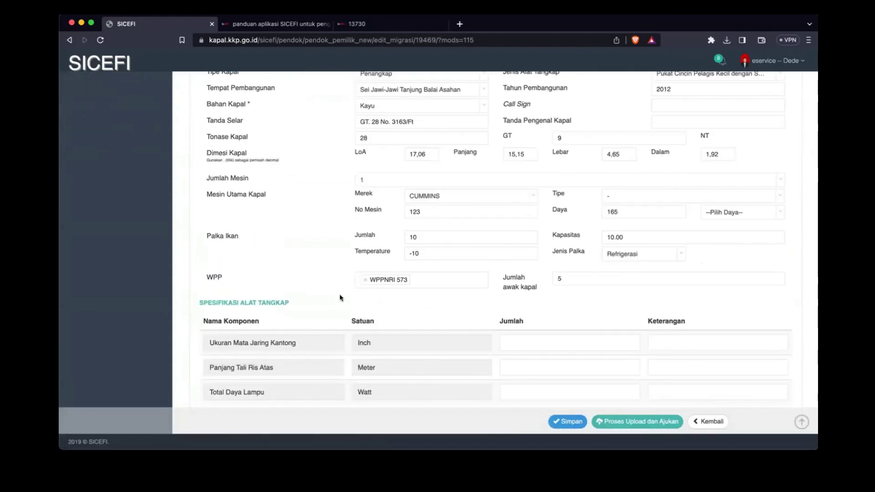
scroll(340, 298, down, 2)
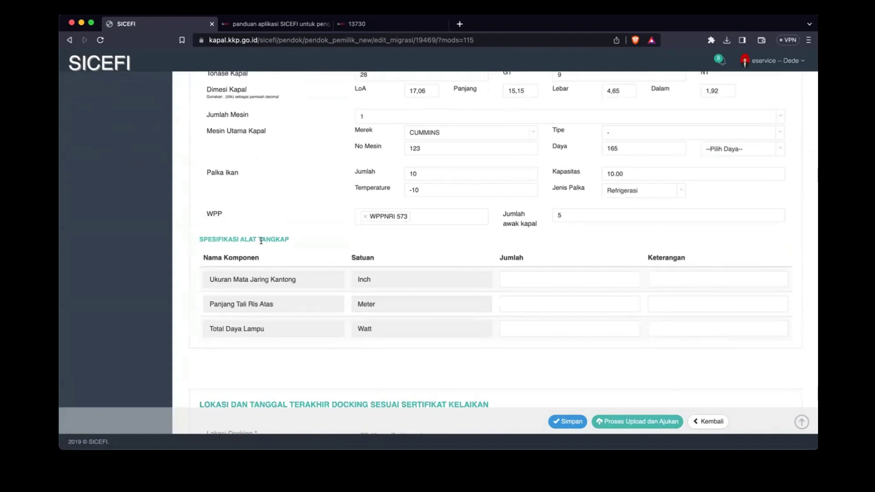
click(574, 272)
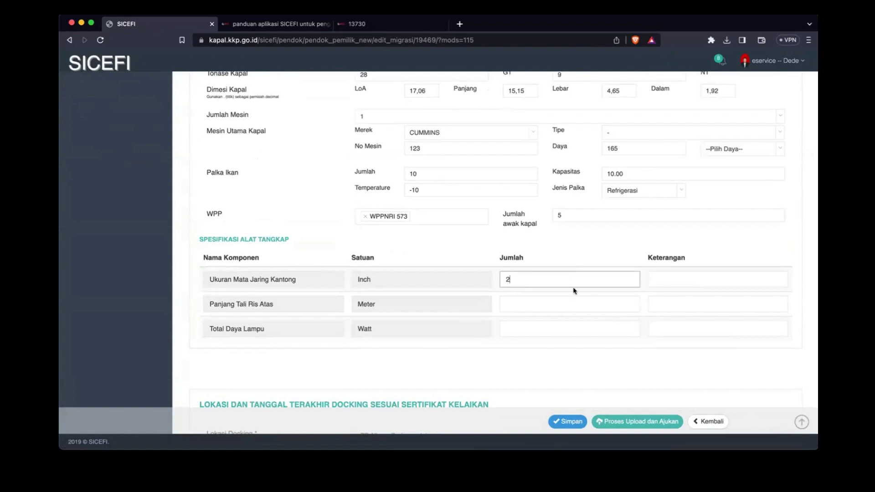
text(2)
click(555, 300)
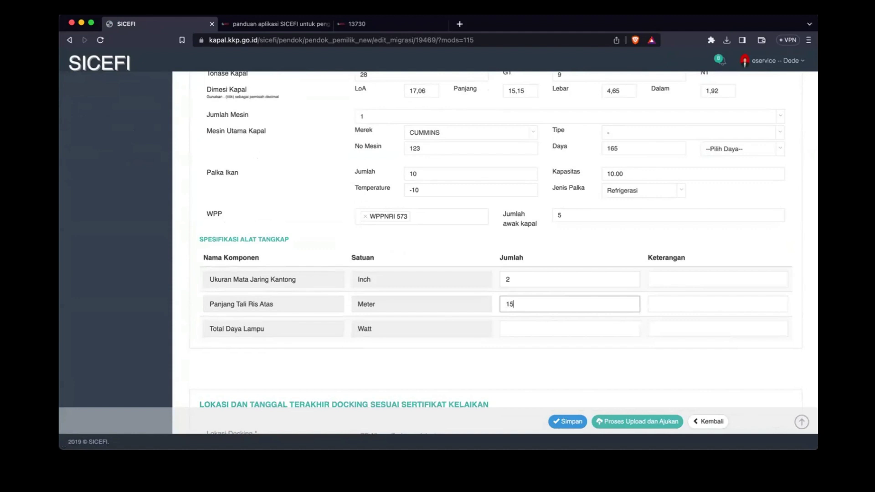
click(533, 327)
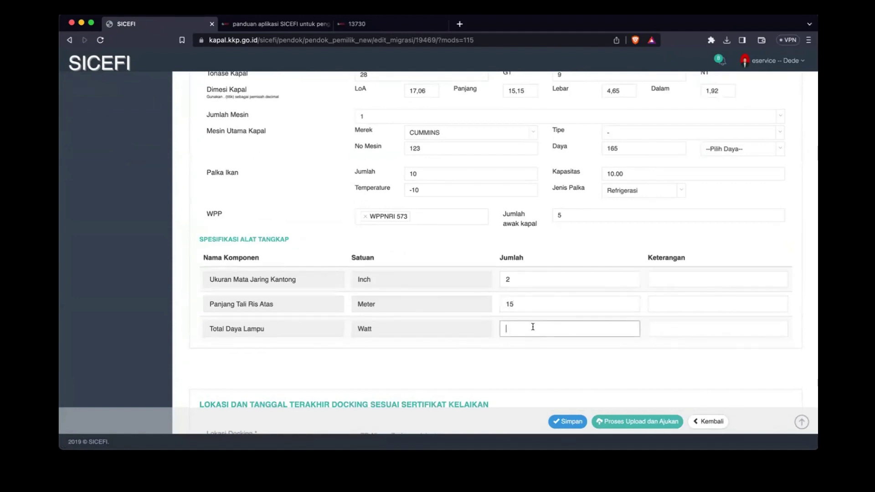
text(1)
text(000)
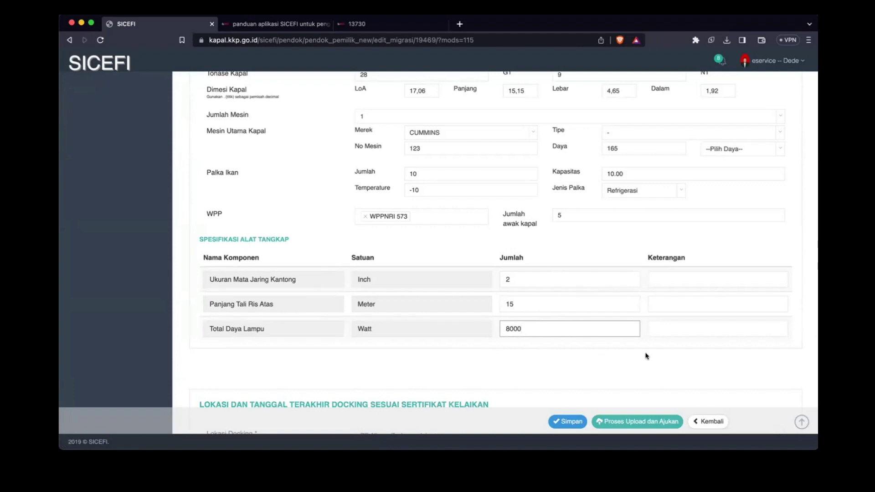
scroll(646, 356, down, 1)
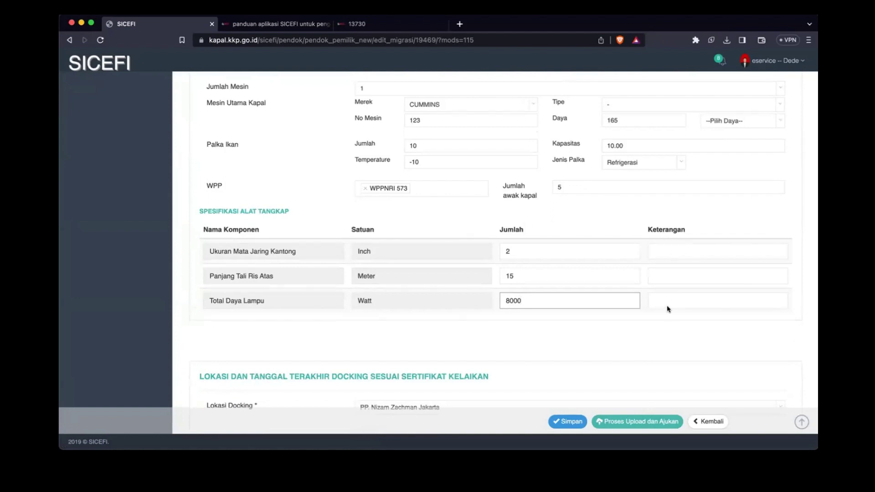
double_click(514, 297)
key(BackSpace)
click(704, 303)
text(8000)
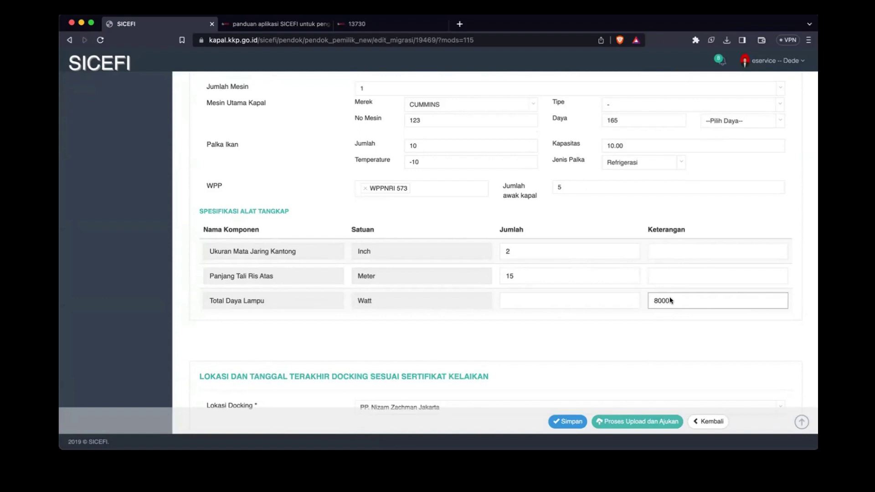
click(565, 304)
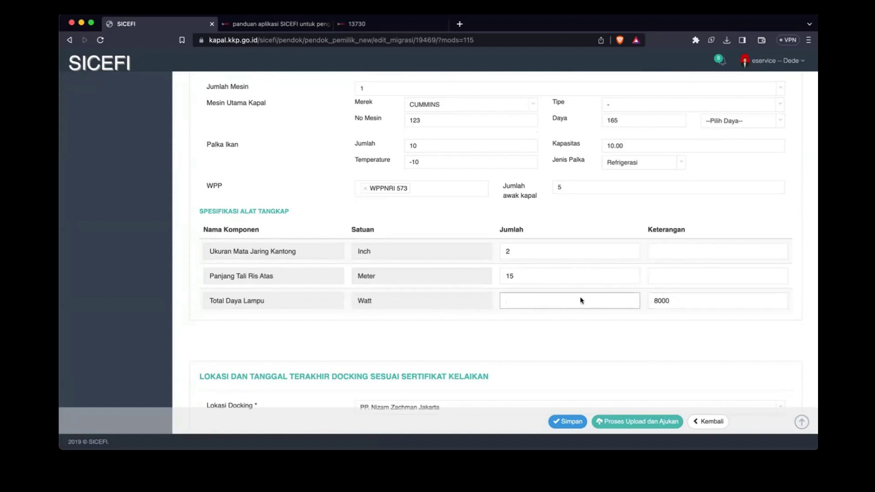
double_click(661, 300)
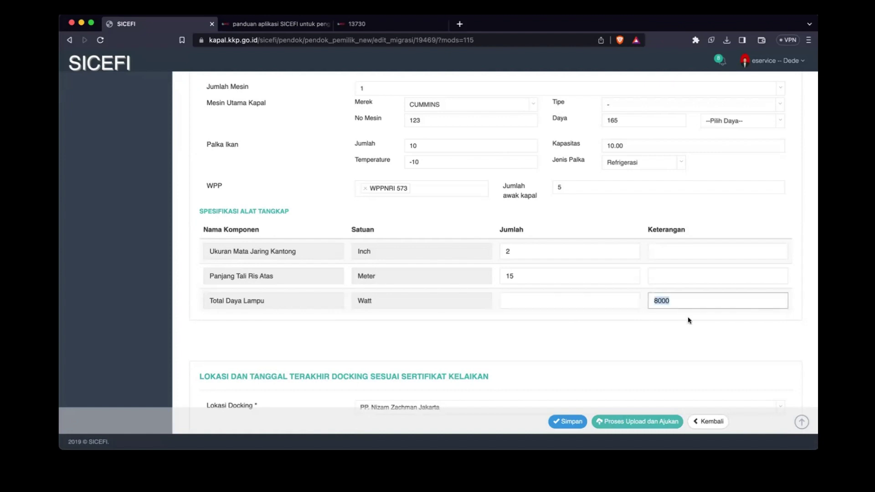
key(super+x)
click(586, 301)
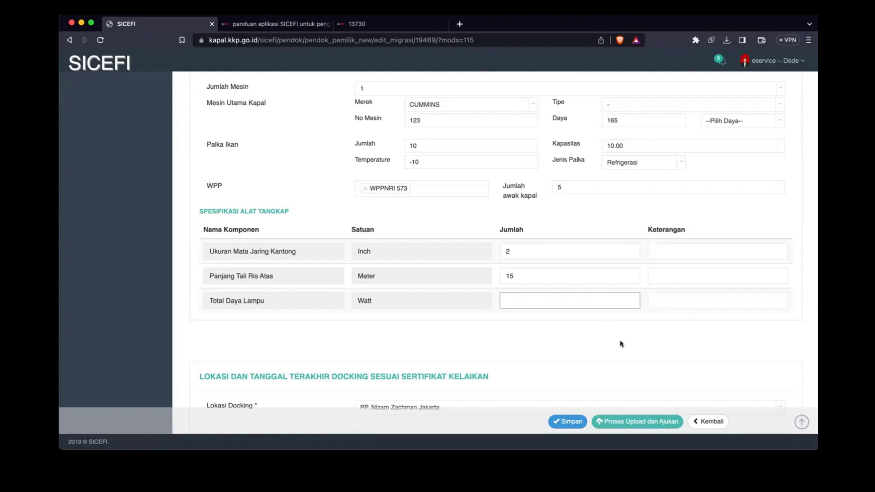
key(super+v)
scroll(640, 355, down, 2)
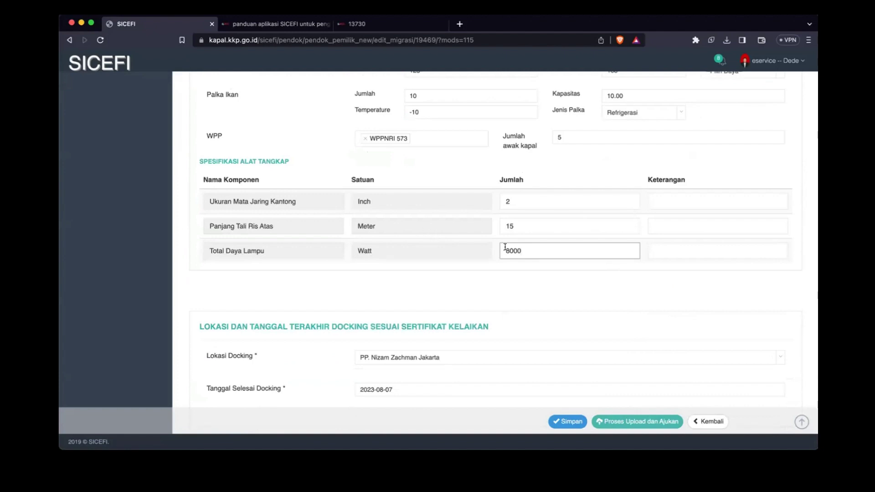
drag(505, 246, 543, 249)
click(666, 252)
scroll(565, 297, down, 3)
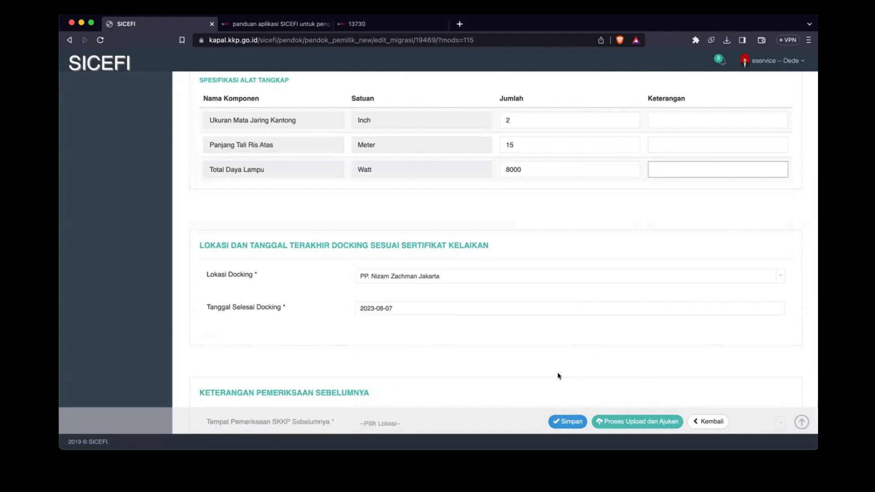
Step: Set the previous inspection place to Kota Kendari, date 7 August 2023, and save the form
scroll(558, 376, down, 3)
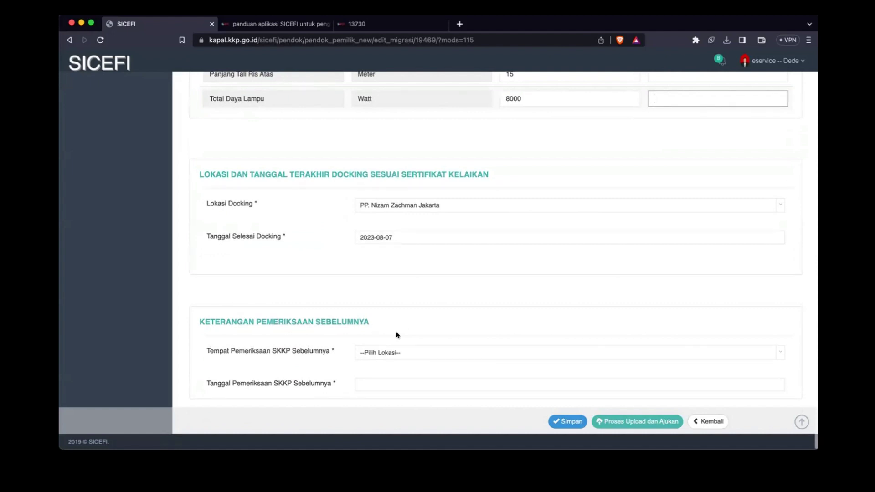
click(416, 354)
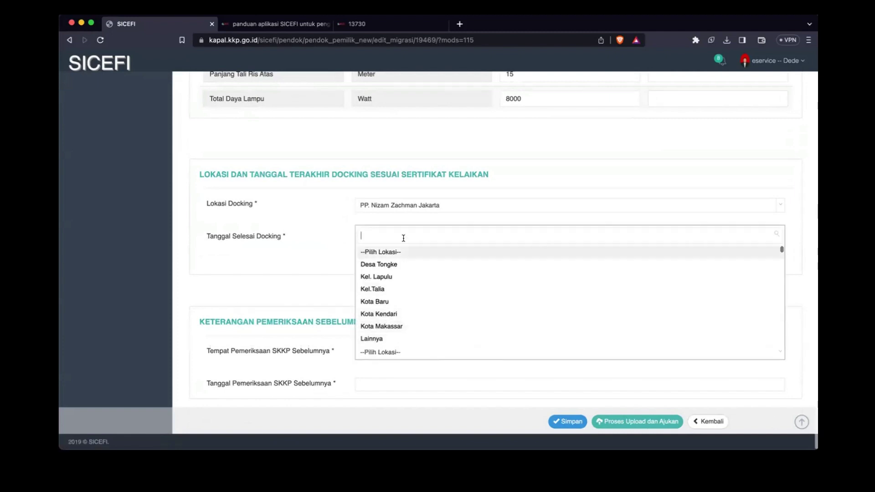
click(293, 293)
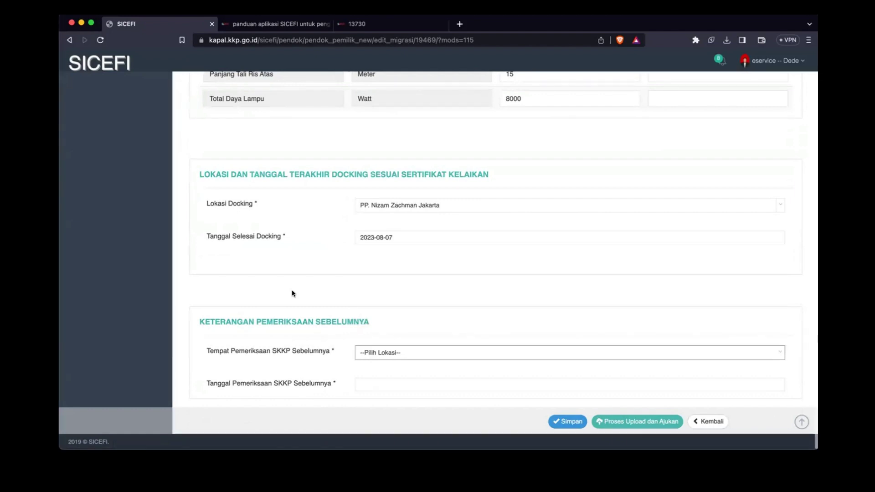
click(400, 353)
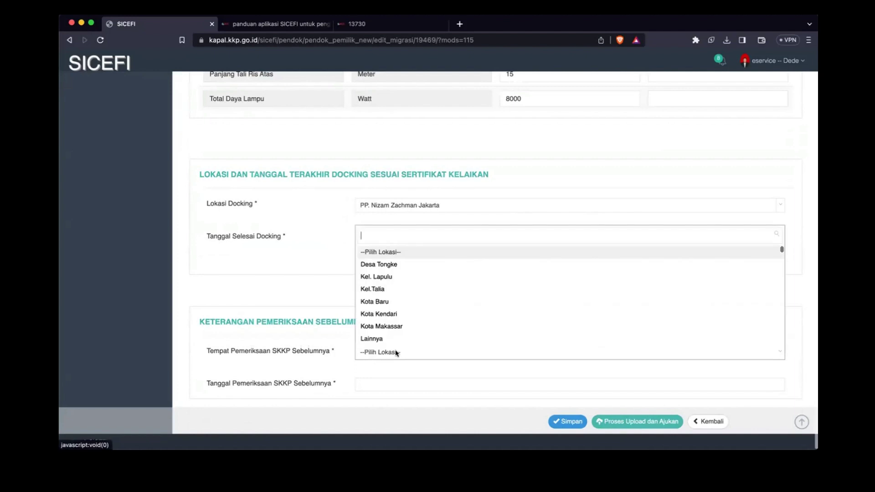
click(380, 314)
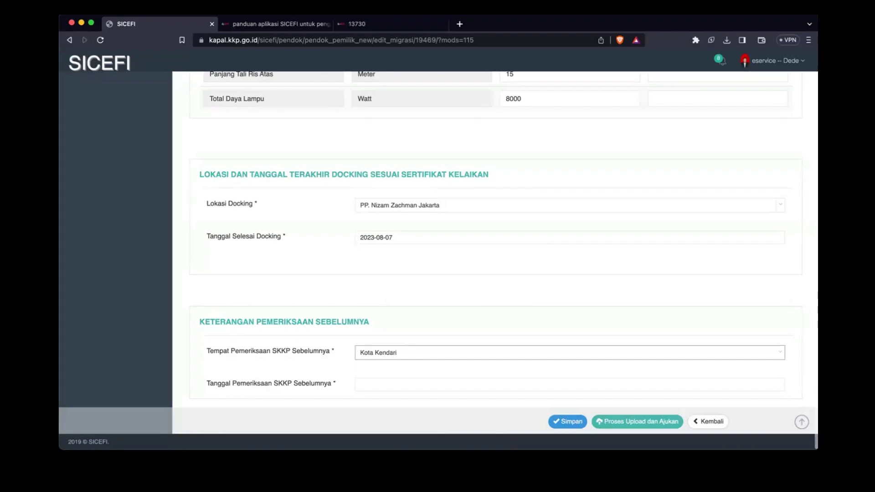
click(375, 383)
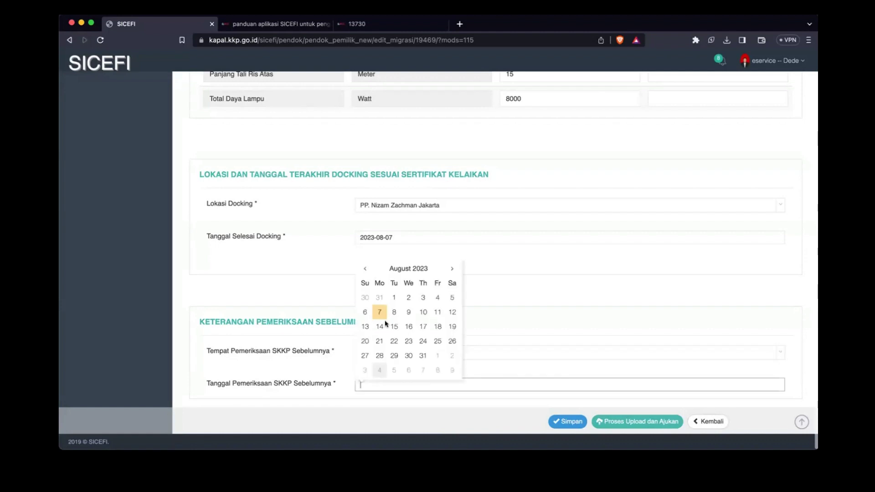
click(386, 312)
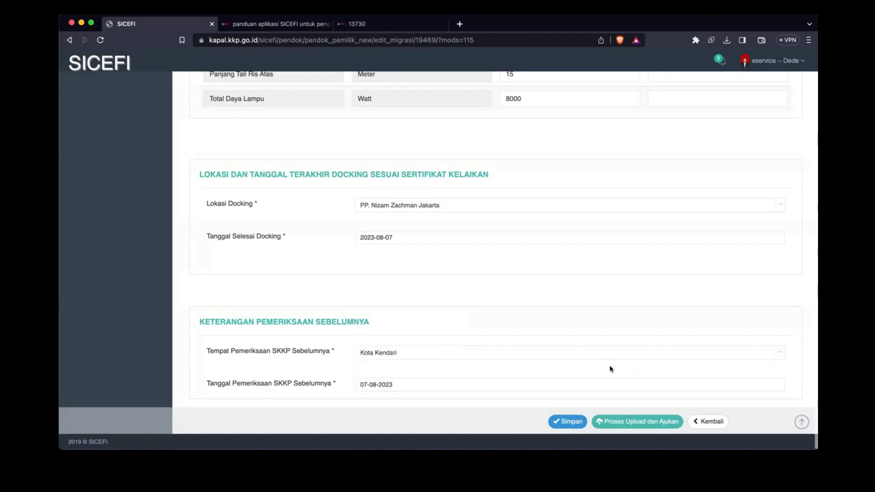
click(569, 421)
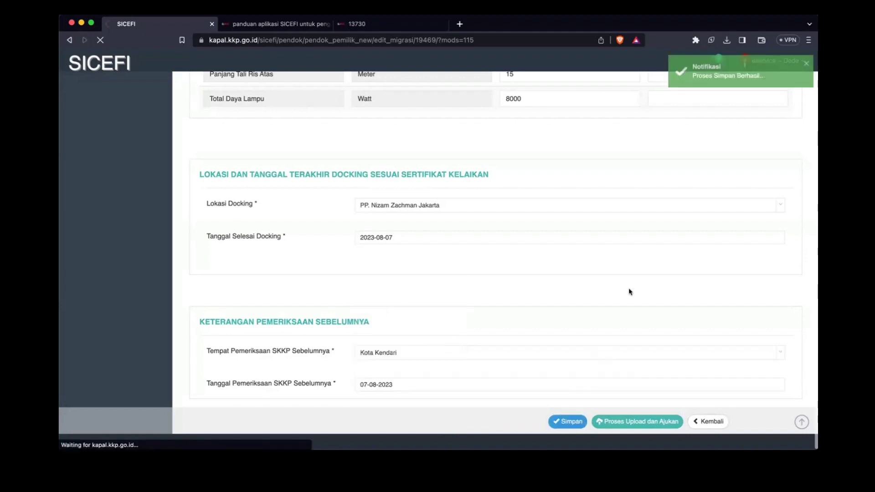
scroll(562, 355, down, 3)
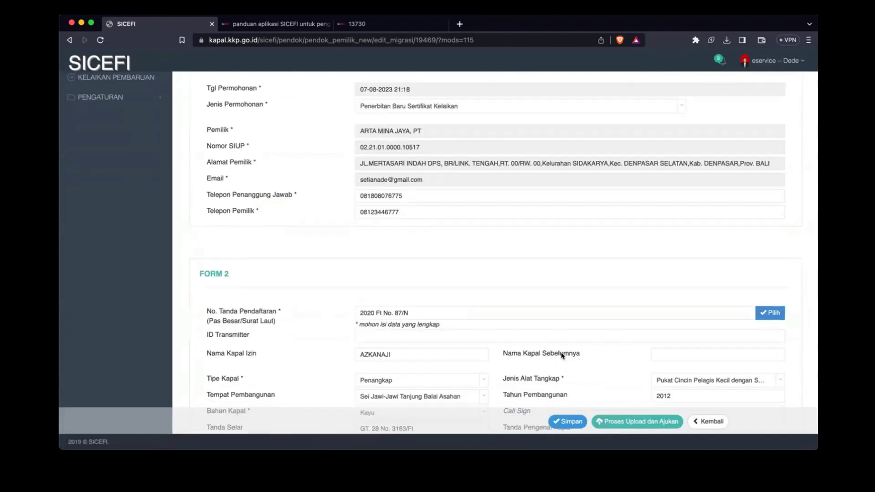
scroll(562, 354, down, 15)
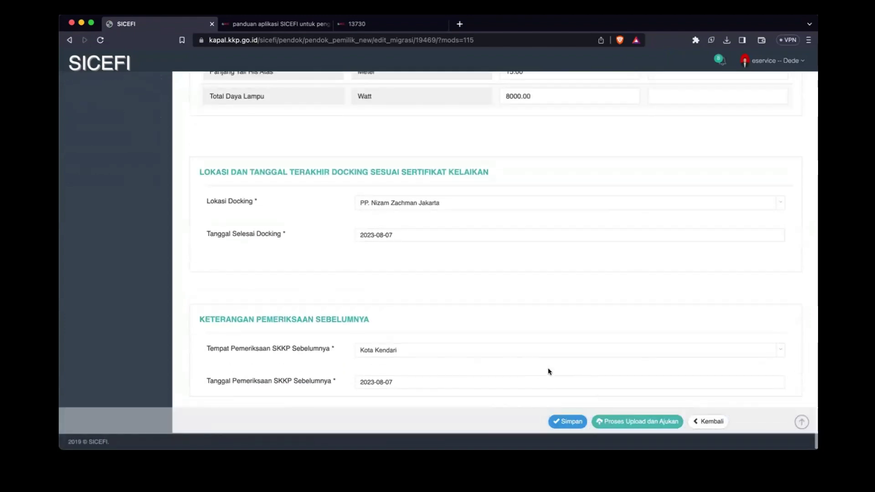
Step: Go to the document upload page and upload the business licence and procurement approval files
click(612, 422)
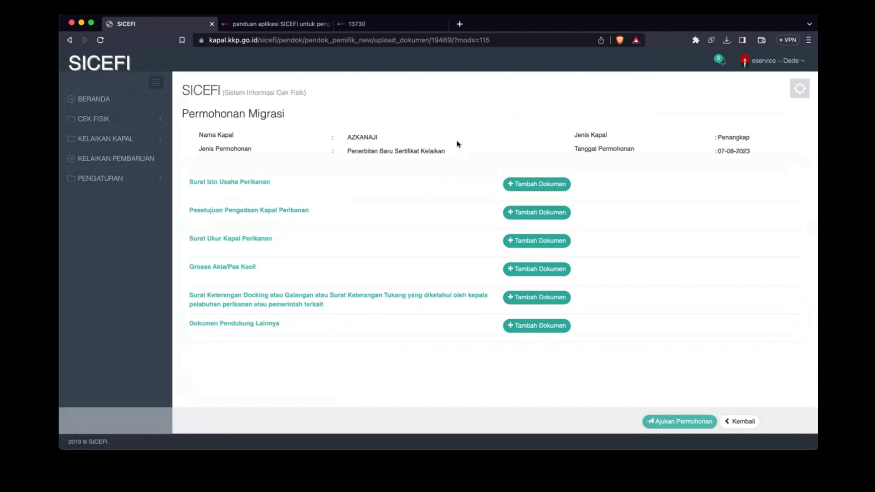
click(545, 185)
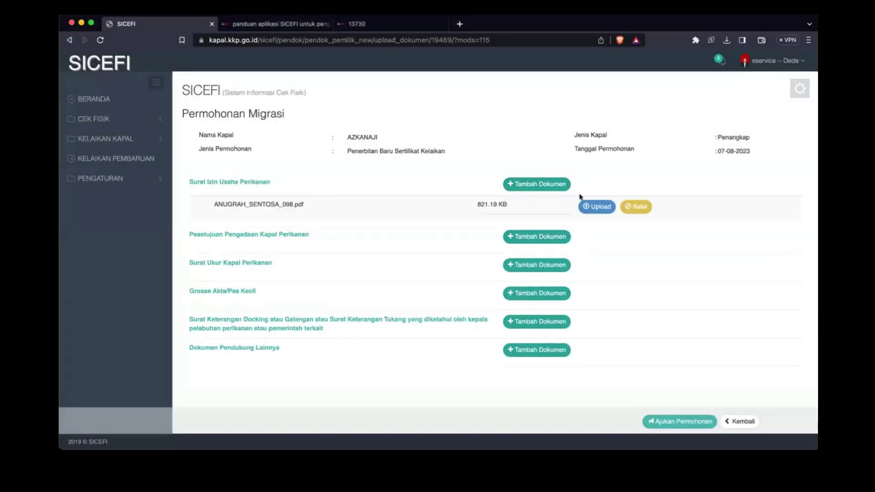
click(587, 206)
click(529, 243)
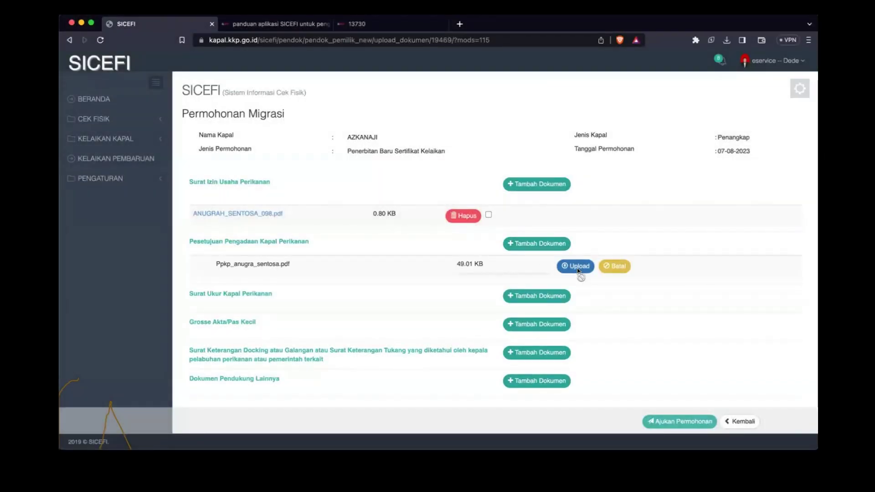
click(577, 268)
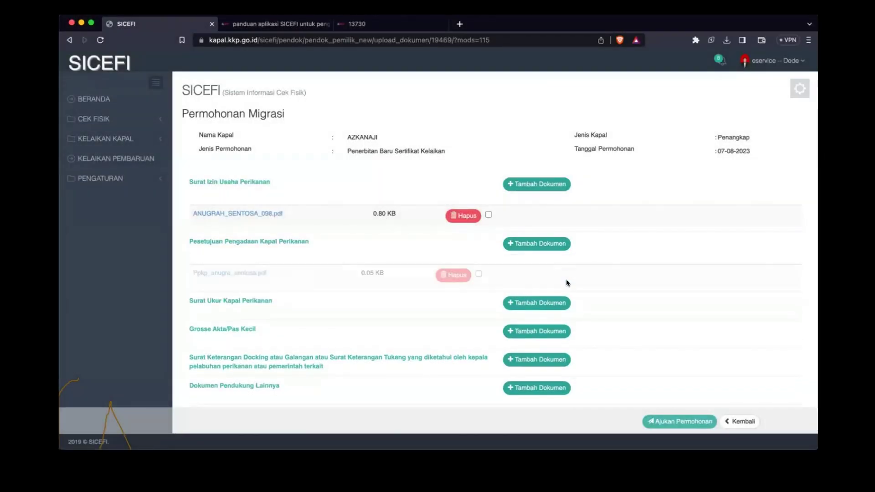
Step: Upload ANUGRAH_SENTOSA_098.pdf as Surat Ukur and the SIUP PDF as docking statement
click(535, 303)
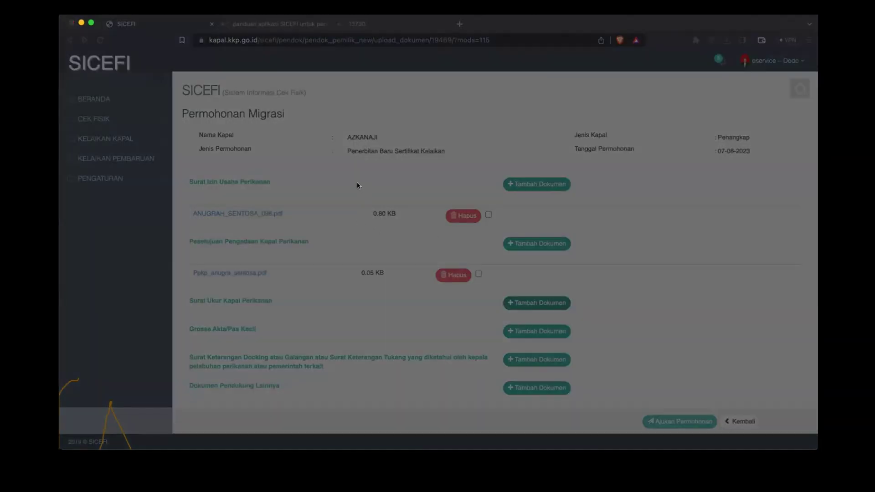
double_click(360, 185)
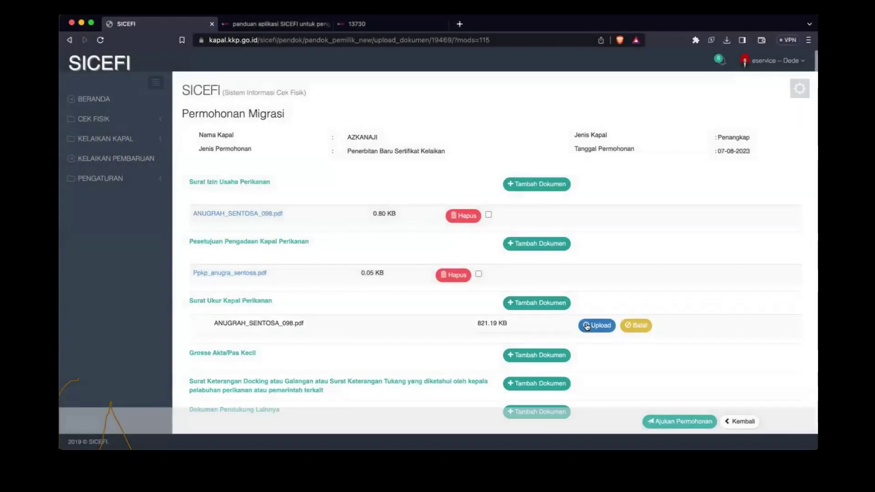
click(597, 334)
scroll(622, 327, down, 1)
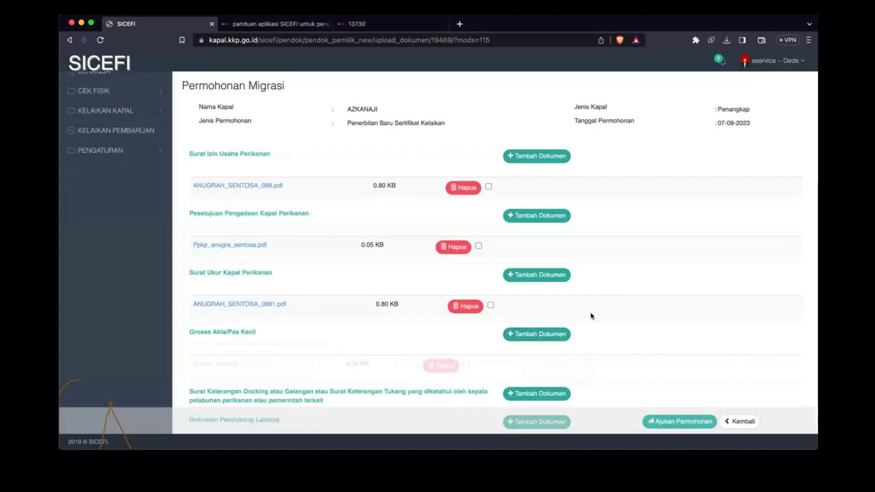
scroll(591, 316, down, 2)
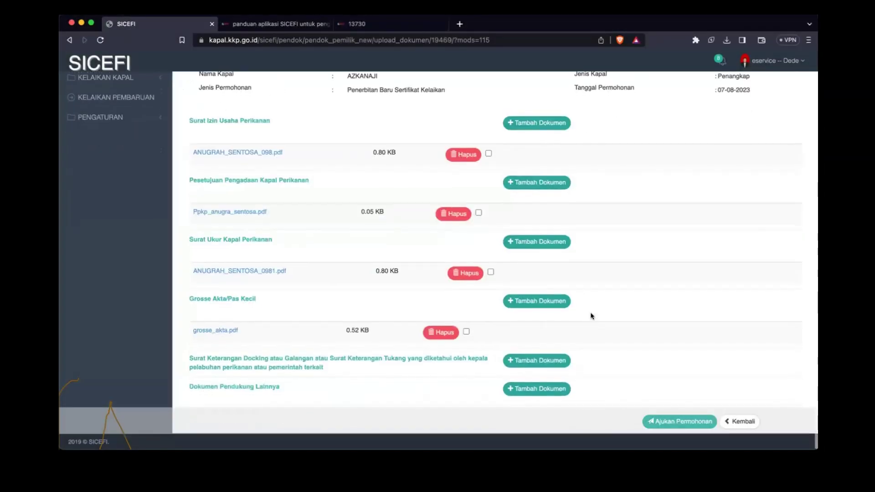
click(523, 365)
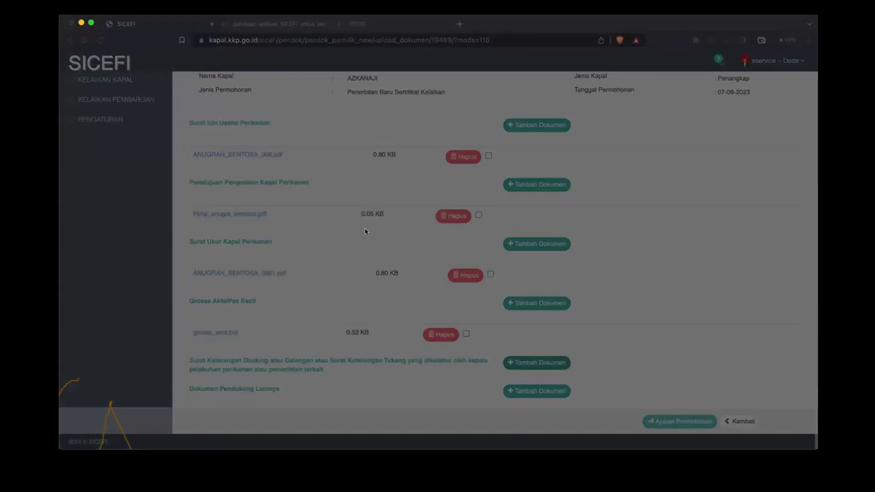
click(463, 299)
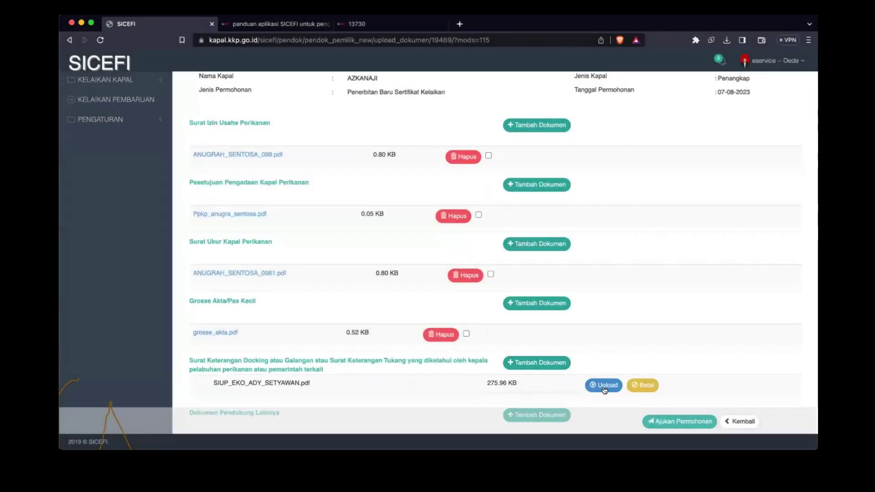
click(605, 389)
Step: Upload SIPI_ANUGRAH_2024.pdf under Dokumen Pendukung Lainnya and check every section lists a file
scroll(545, 382, down, 1)
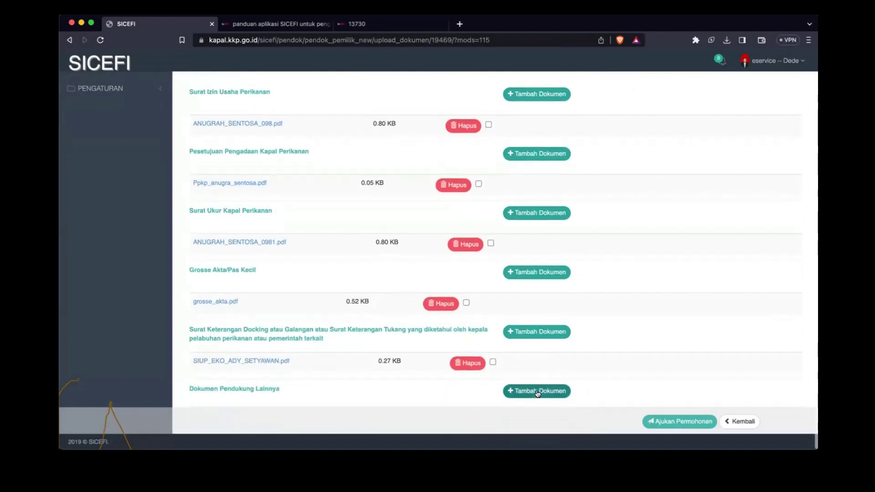
click(539, 392)
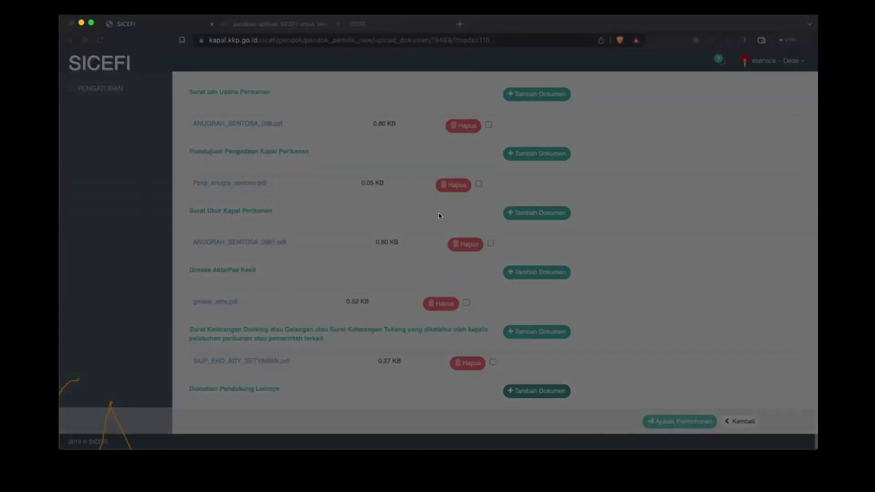
double_click(364, 223)
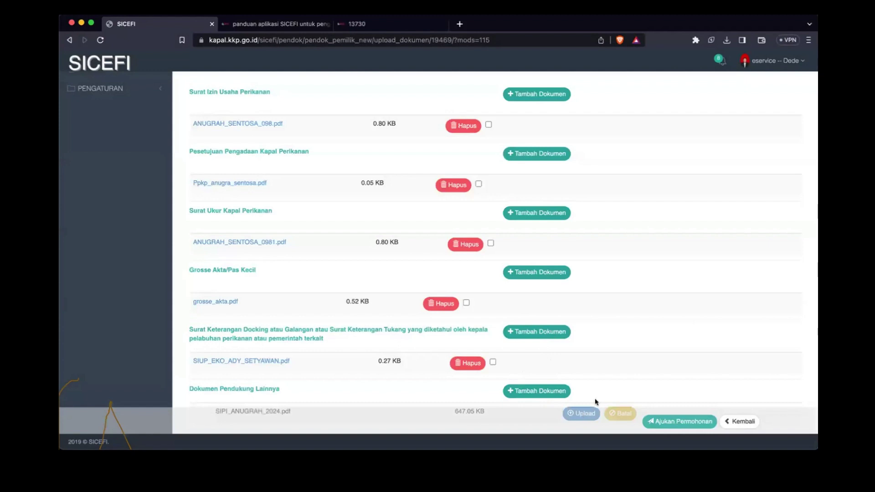
scroll(604, 380, down, 1)
click(583, 389)
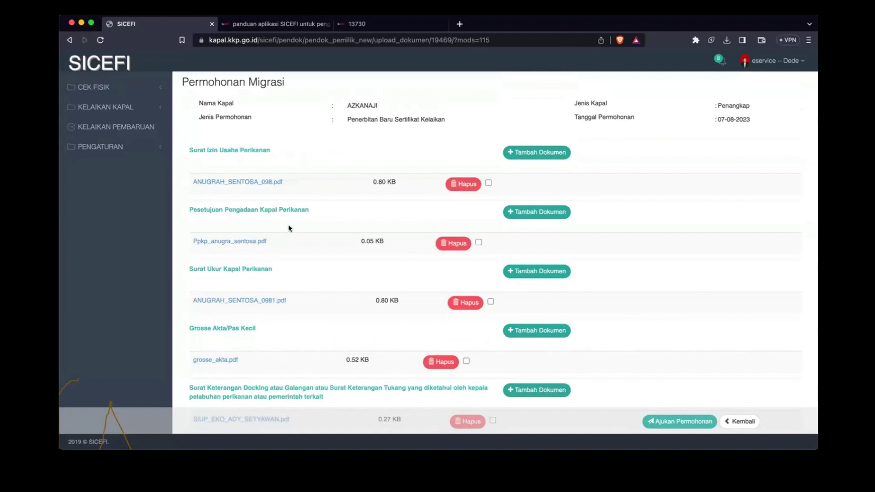
scroll(289, 228, down, 2)
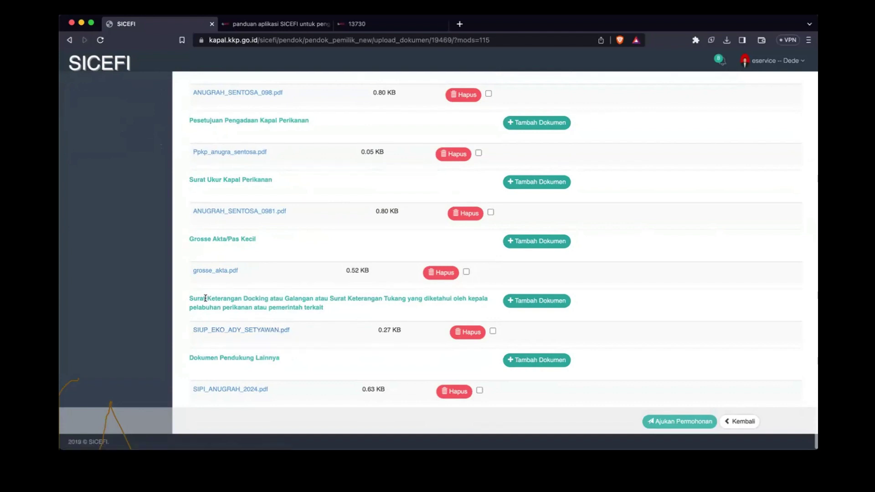
drag(204, 298, 266, 320)
click(300, 327)
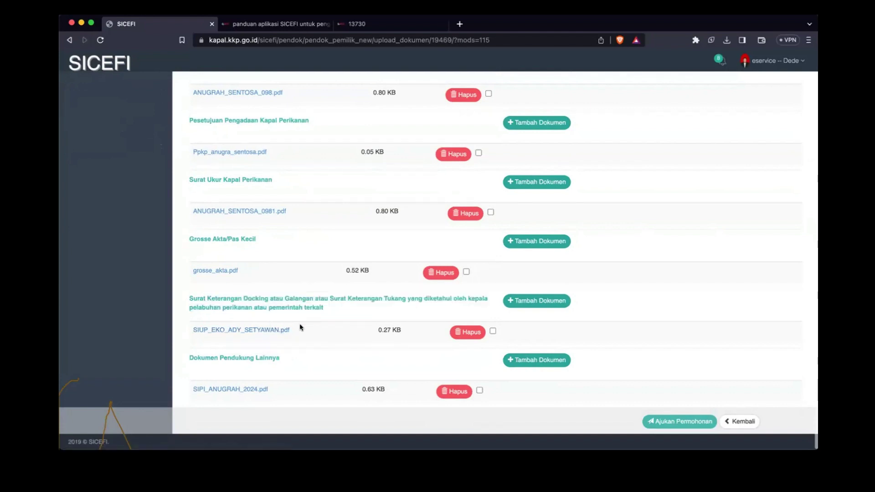
click(262, 330)
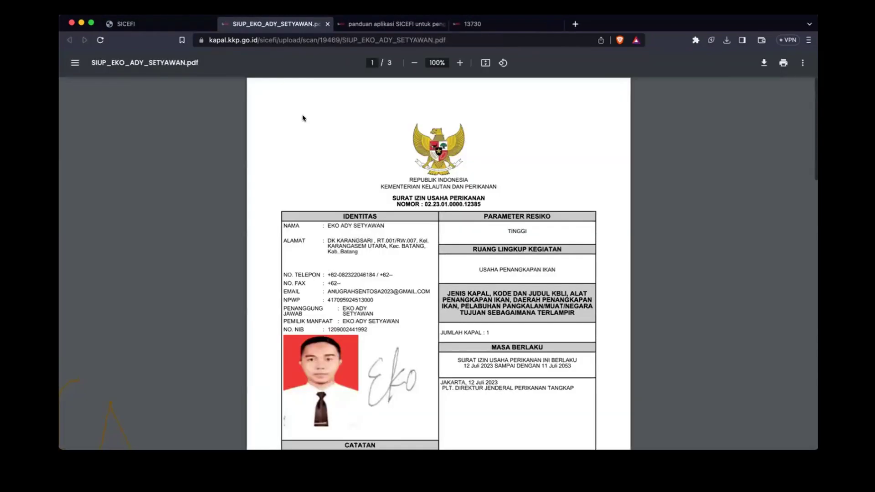
click(327, 24)
scroll(357, 273, up, 5)
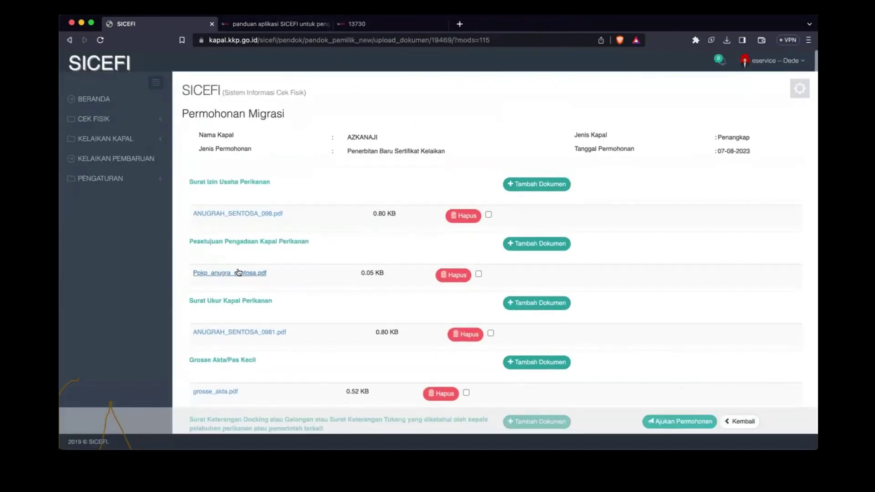
click(238, 273)
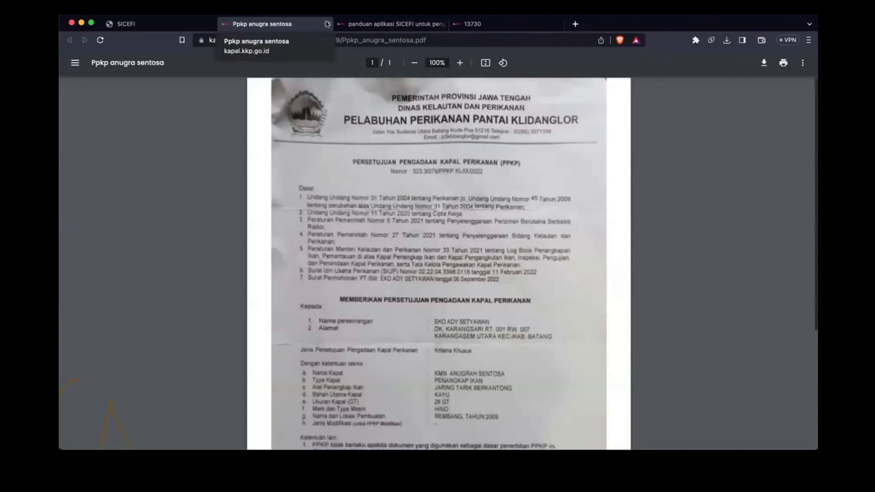
click(327, 24)
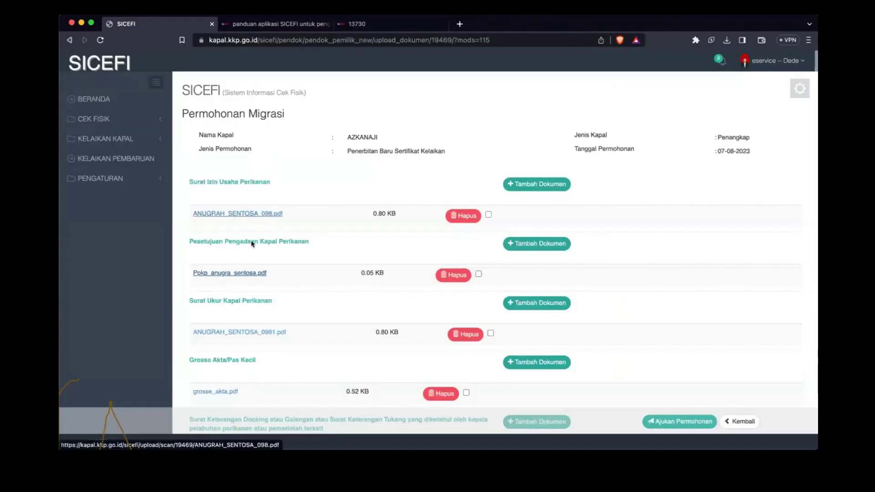
click(232, 333)
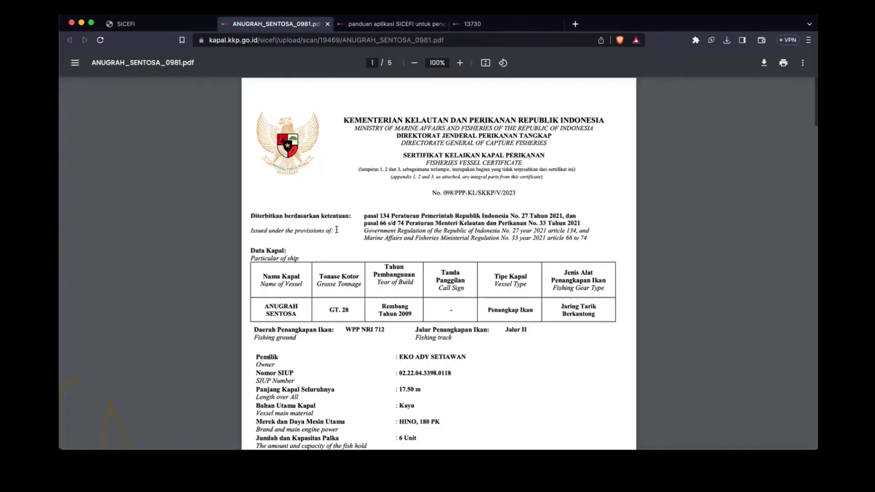
click(181, 25)
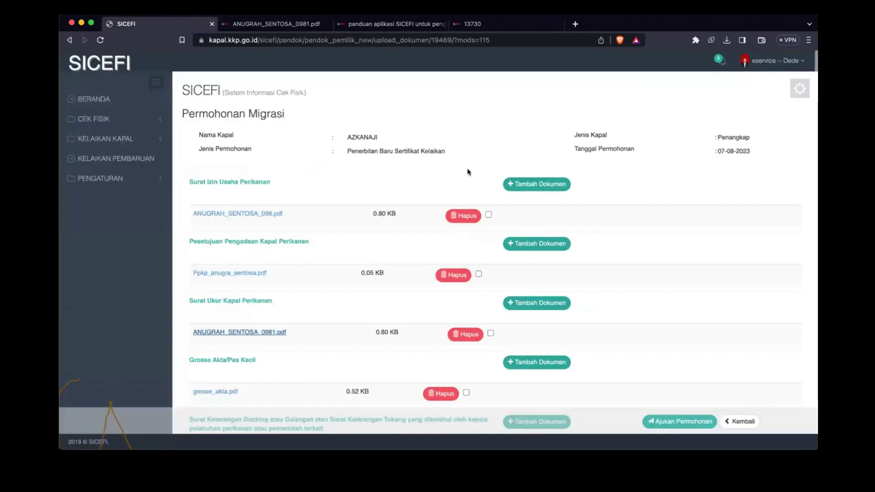
scroll(702, 311, down, 5)
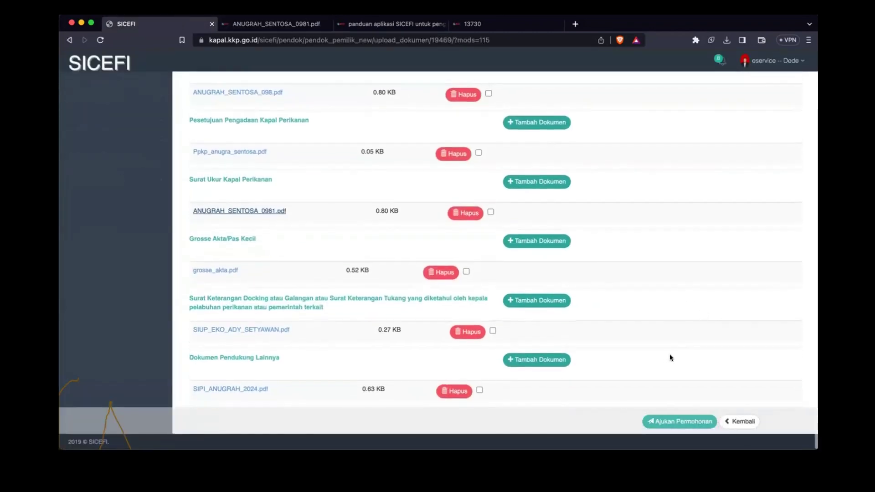
Step: Submit with Ajukan Permohonan and dismiss the 'Dokumen Berhasil Terkirim' alert with OK
click(662, 422)
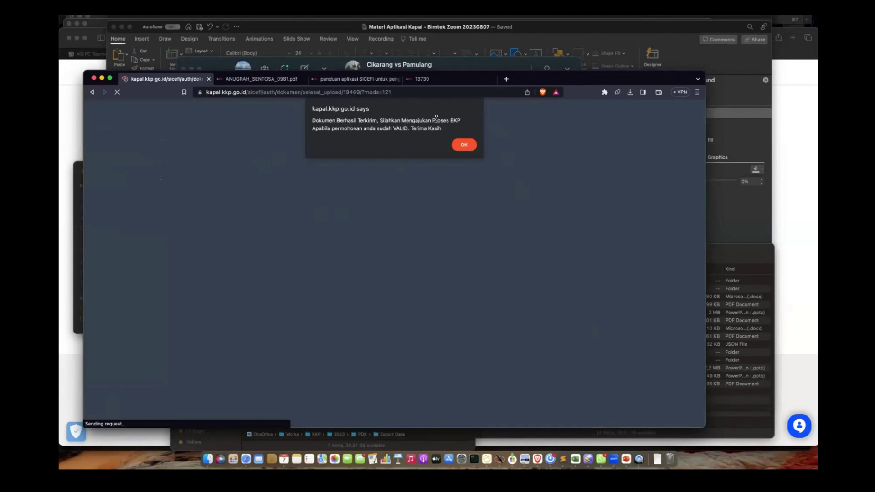
drag(434, 120, 439, 128)
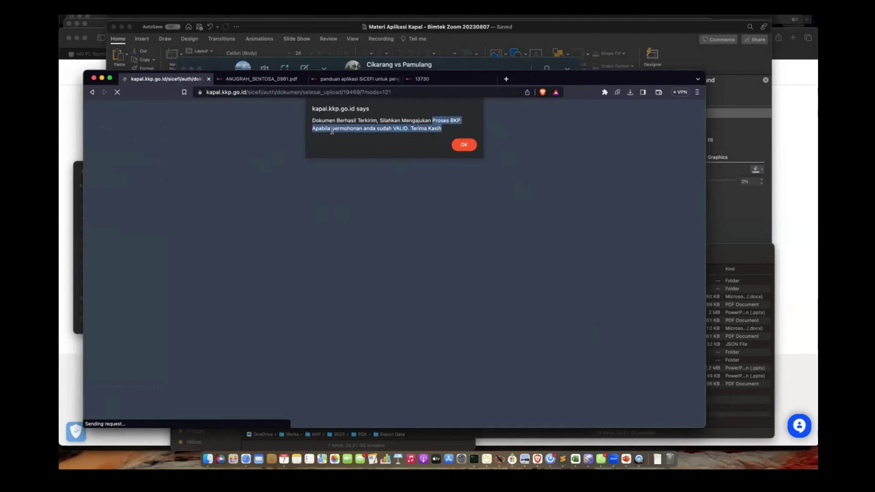
click(484, 17)
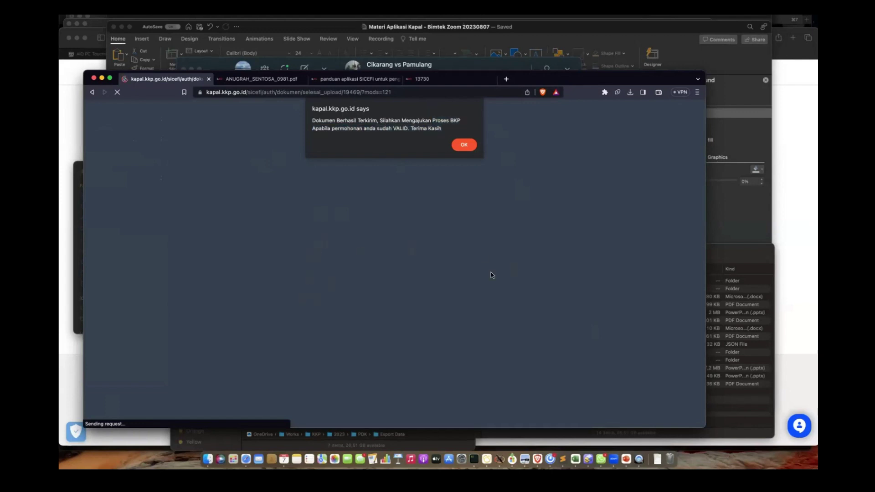
click(464, 144)
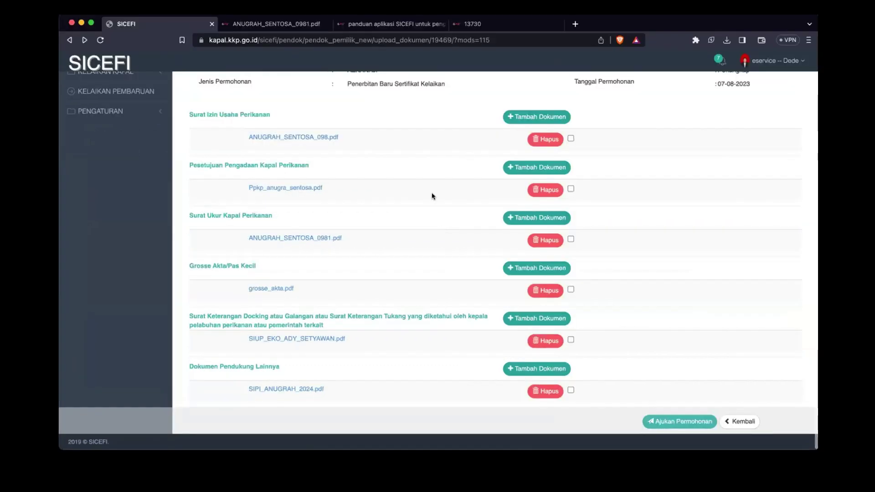
scroll(389, 221, up, 3)
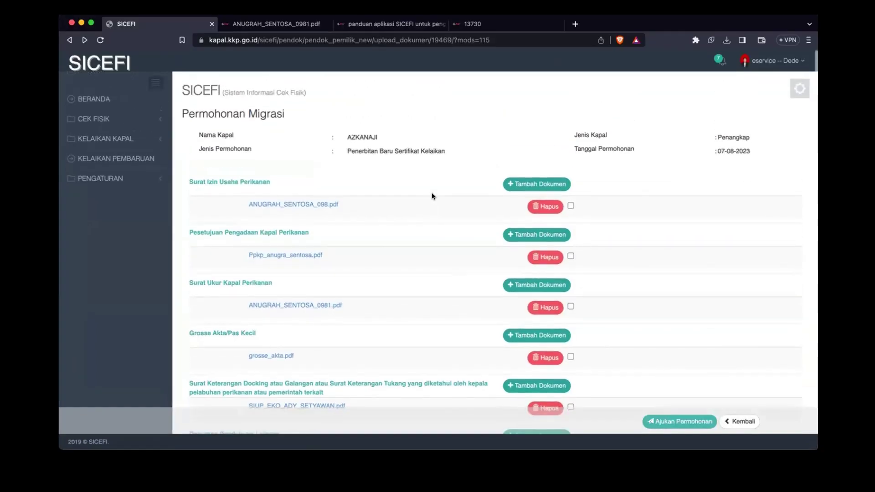
scroll(432, 196, down, 3)
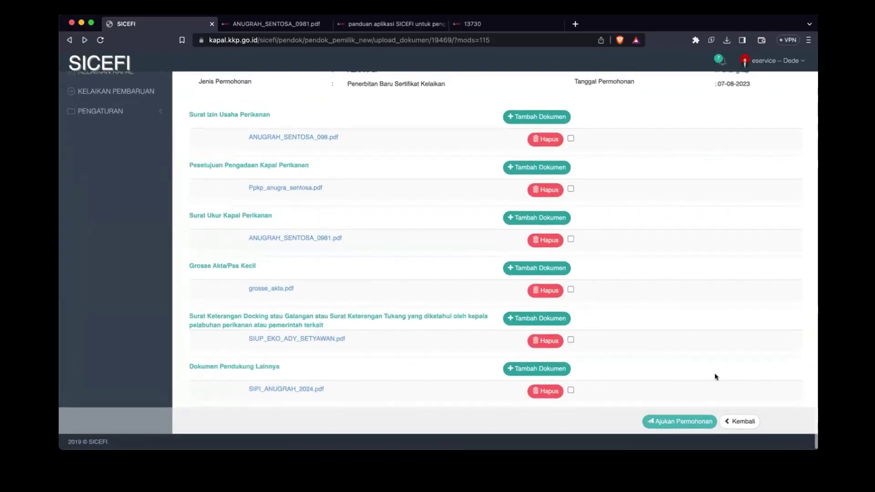
Step: Return to the migration application list and confirm AZKANAJI is awaiting document verification
click(724, 420)
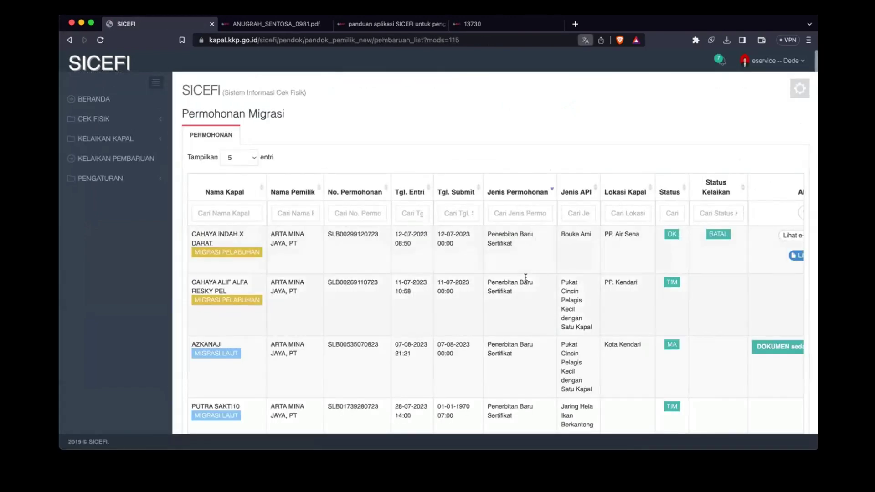
scroll(526, 276, down, 5)
scroll(526, 276, up, 2)
scroll(526, 281, right, 2)
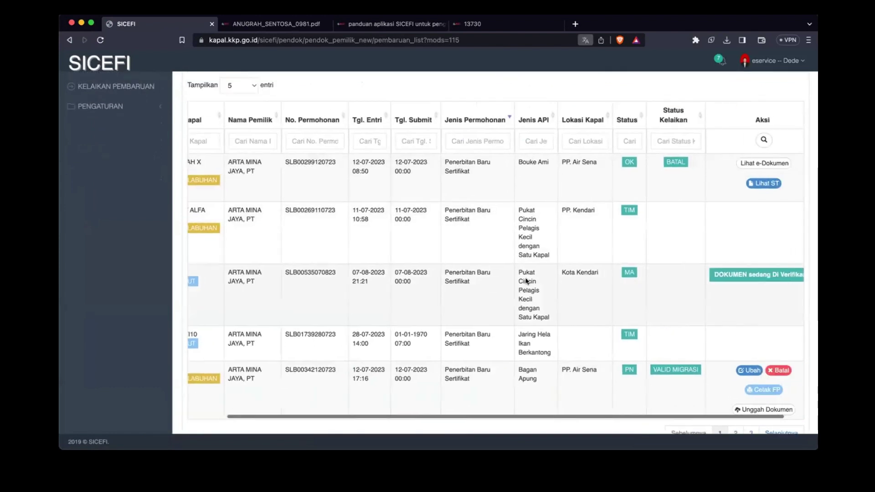
scroll(527, 280, left, 2)
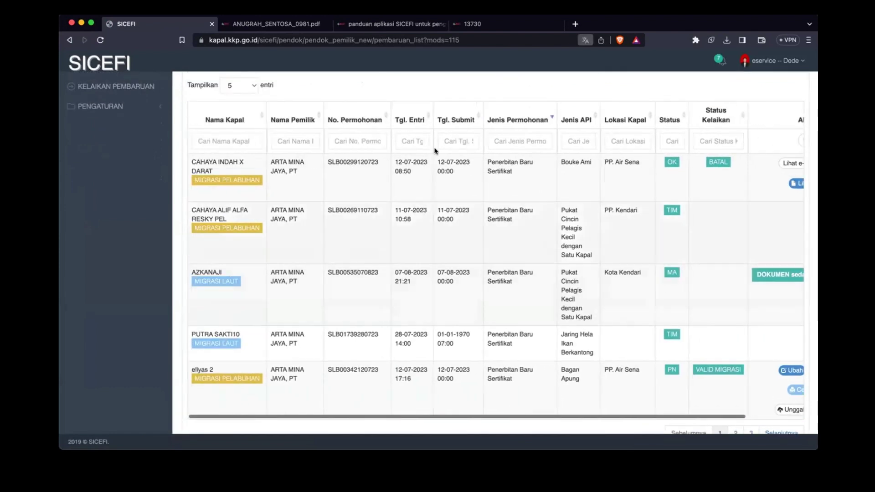
Step: Sort the list by Tgl. Submit in descending order and review the last row
click(458, 120)
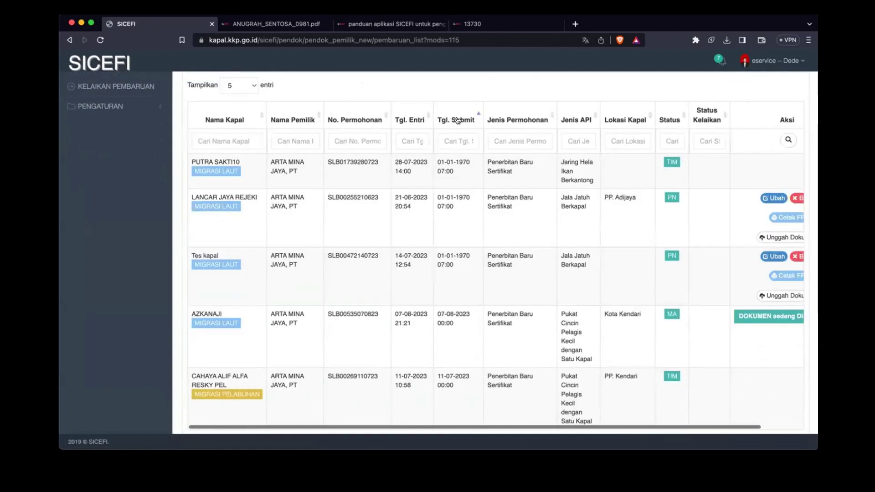
click(458, 120)
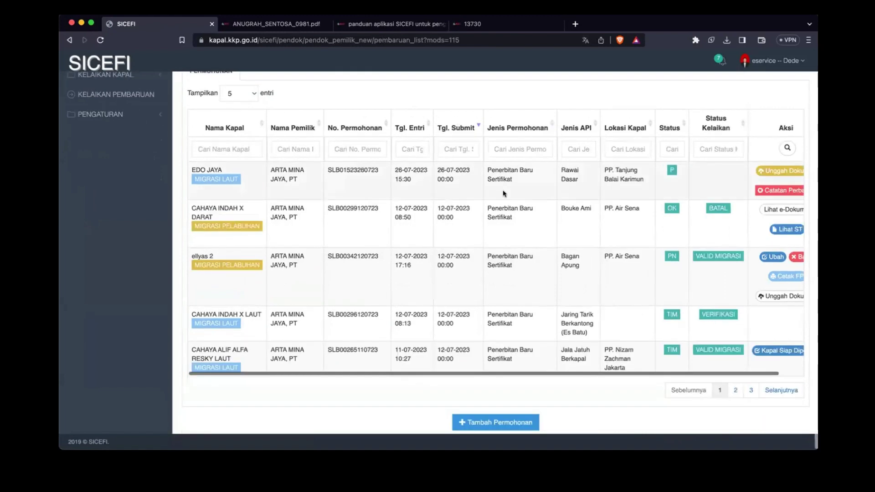
scroll(516, 192, right, 2)
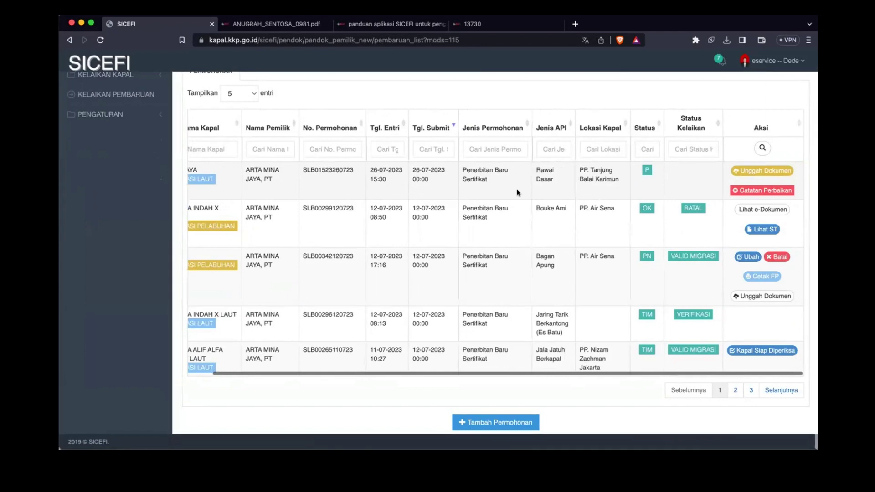
scroll(519, 192, left, 2)
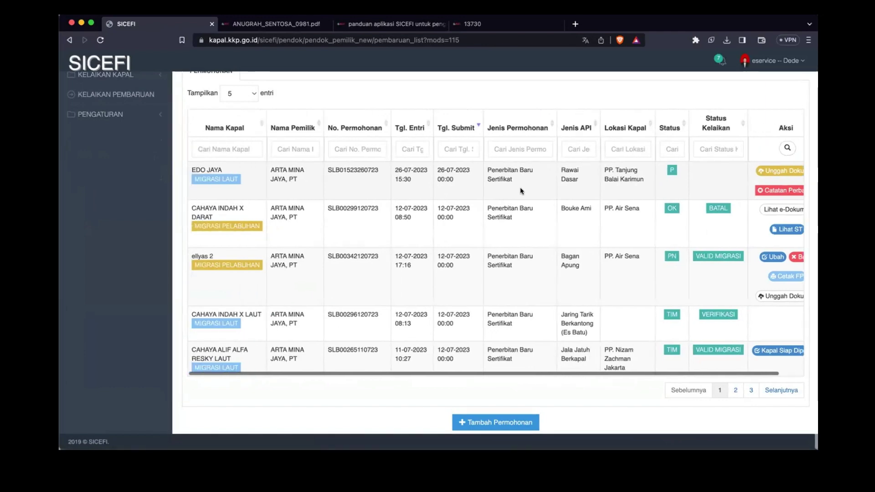
scroll(522, 192, right, 2)
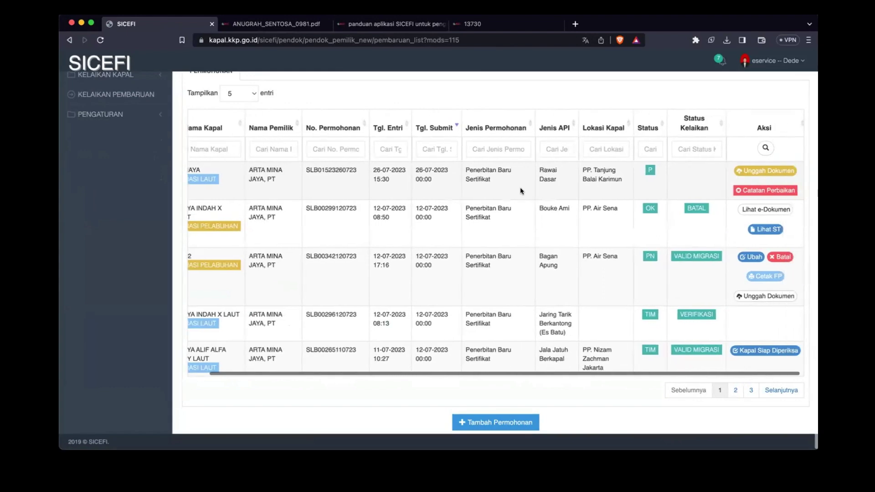
scroll(522, 191, left, 2)
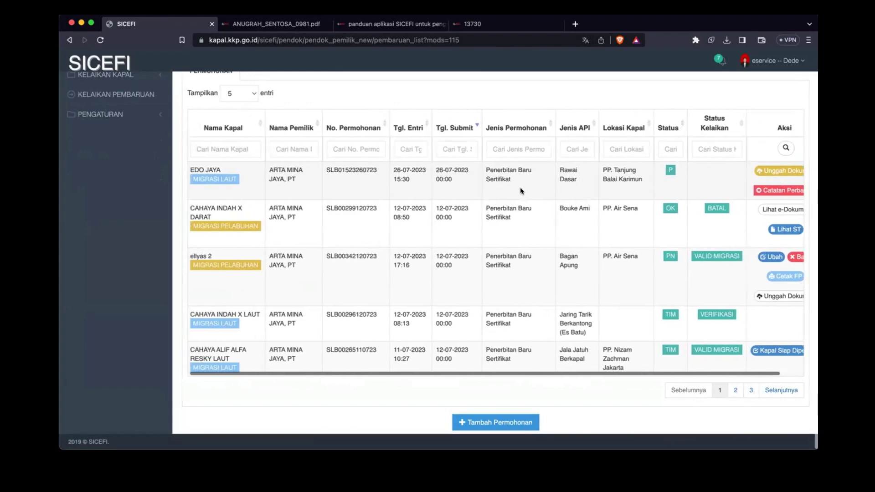
scroll(522, 192, right, 2)
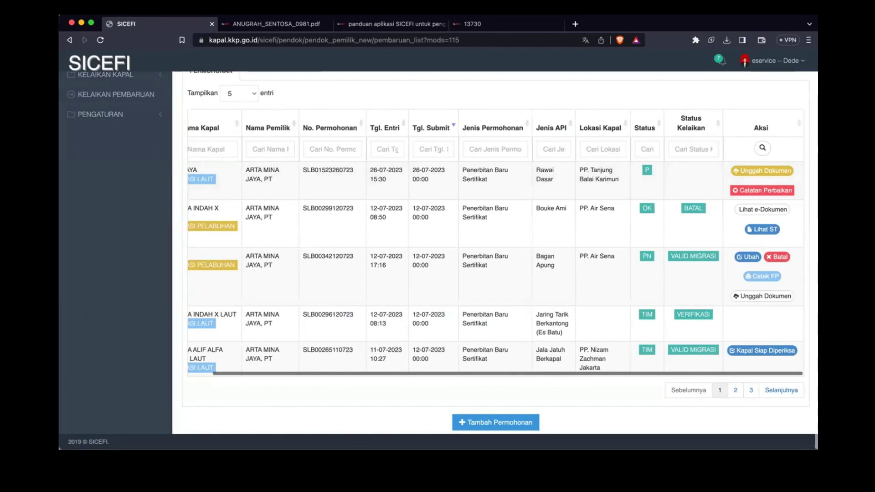
scroll(535, 303, left, 2)
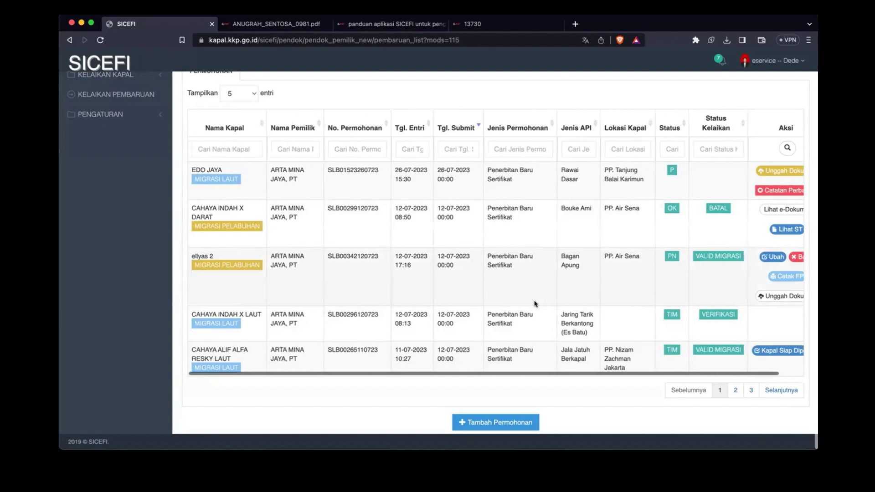
scroll(224, 347, down, 1)
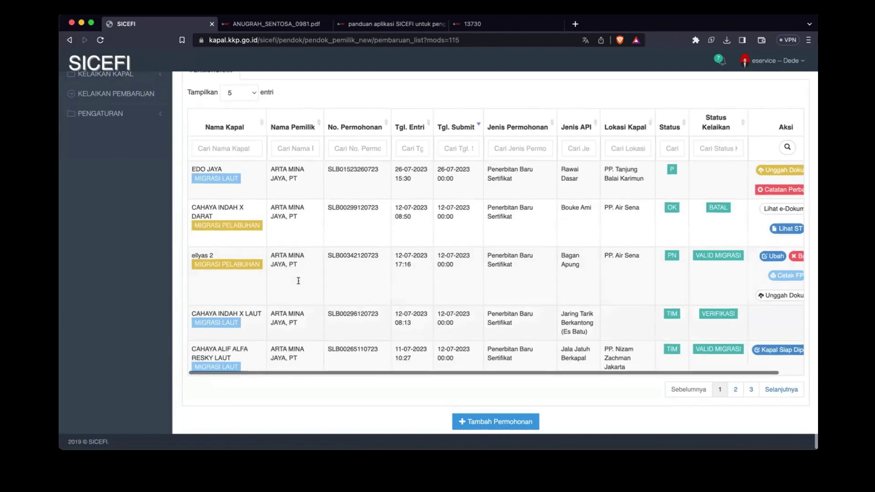
drag(213, 348, 249, 371)
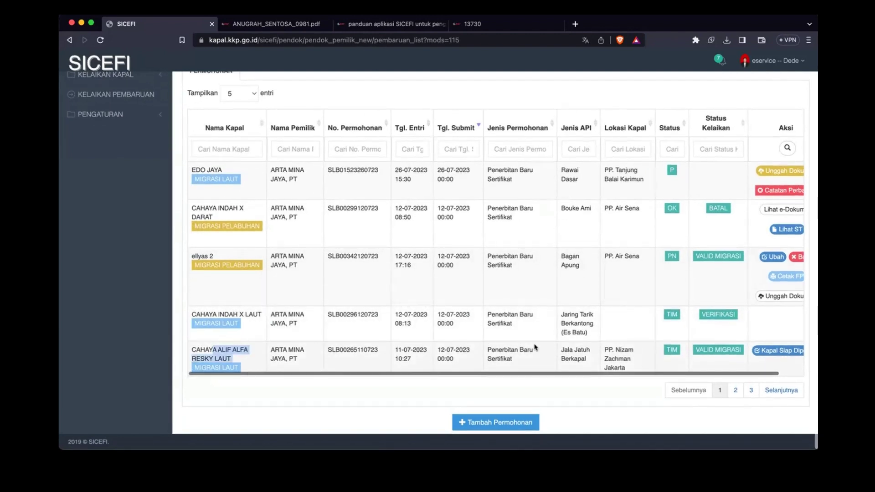
click(518, 349)
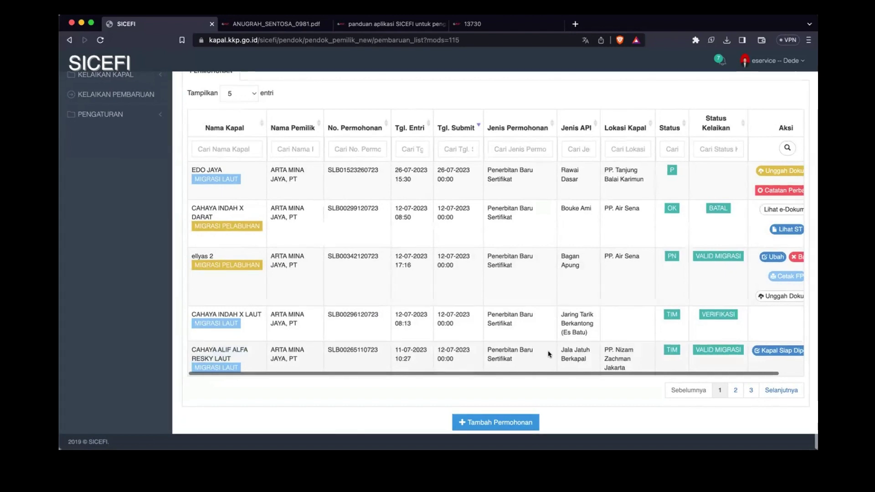
scroll(616, 353, right, 3)
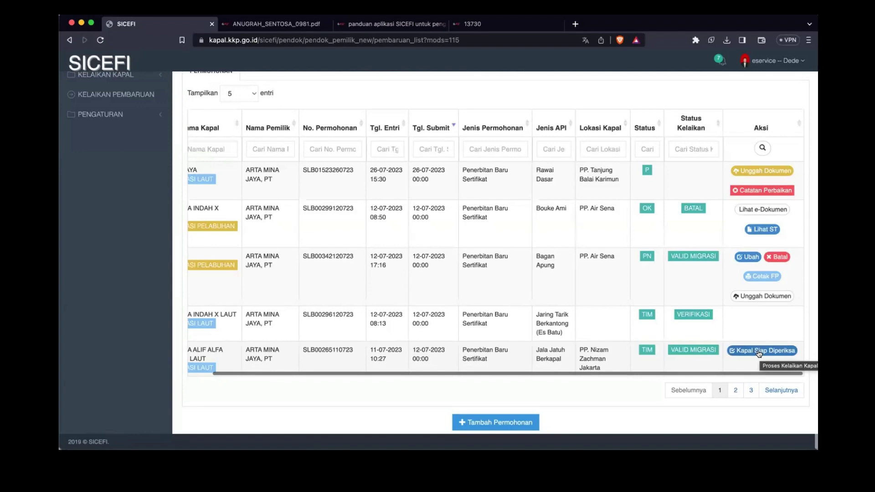
Step: In the last vessel's seaworthiness form, set the inspection date to 10-08-2023, then close it
click(759, 353)
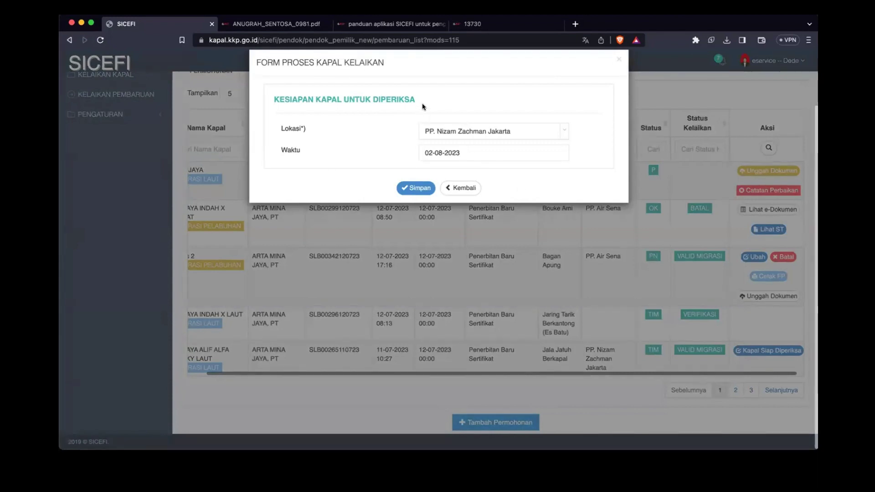
click(469, 150)
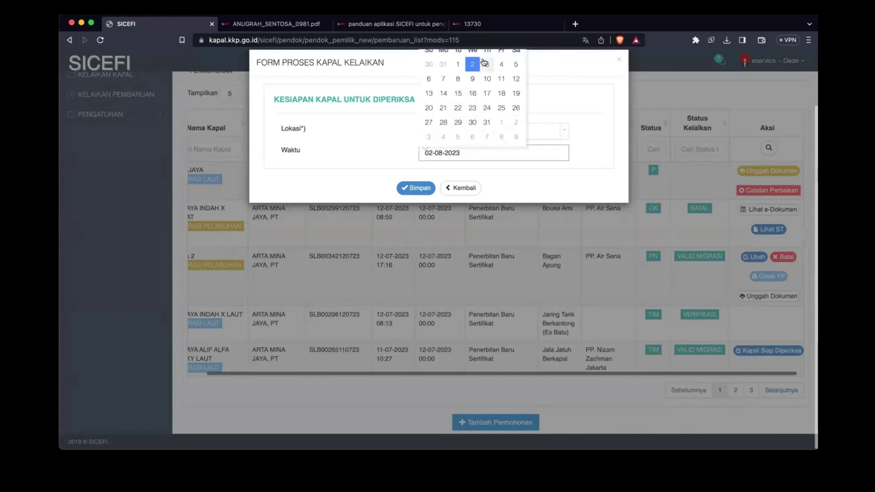
scroll(410, 117, up, 1)
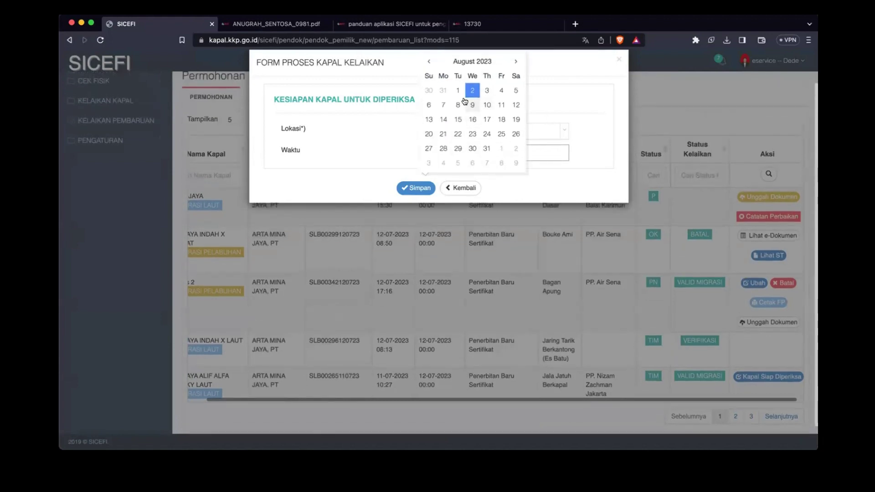
click(486, 105)
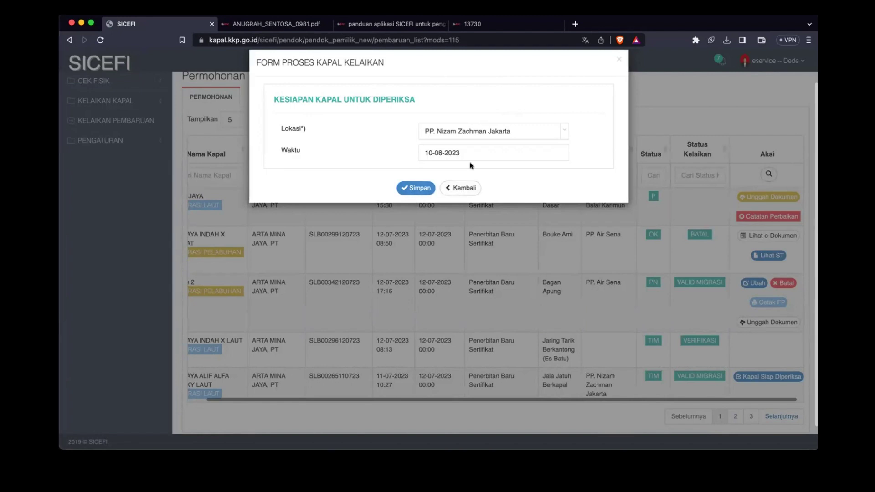
click(454, 189)
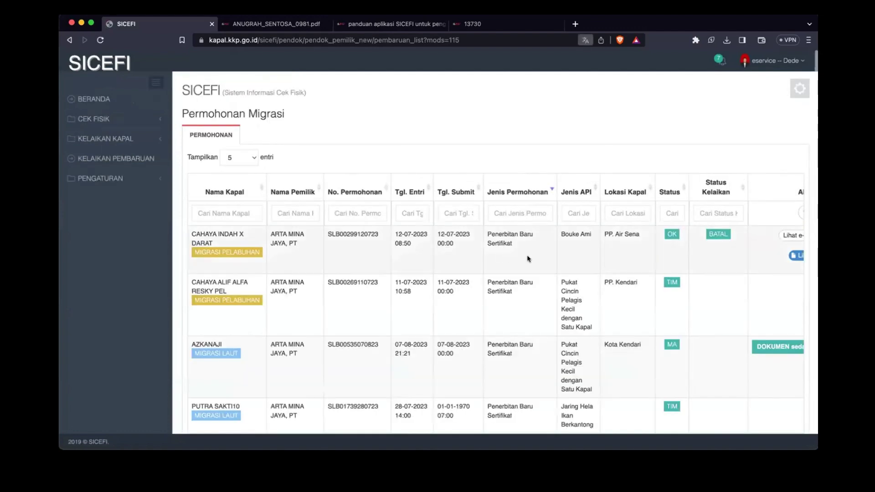
Step: Scroll the Permohonan table to review the Aksi column
scroll(527, 255, right, 3)
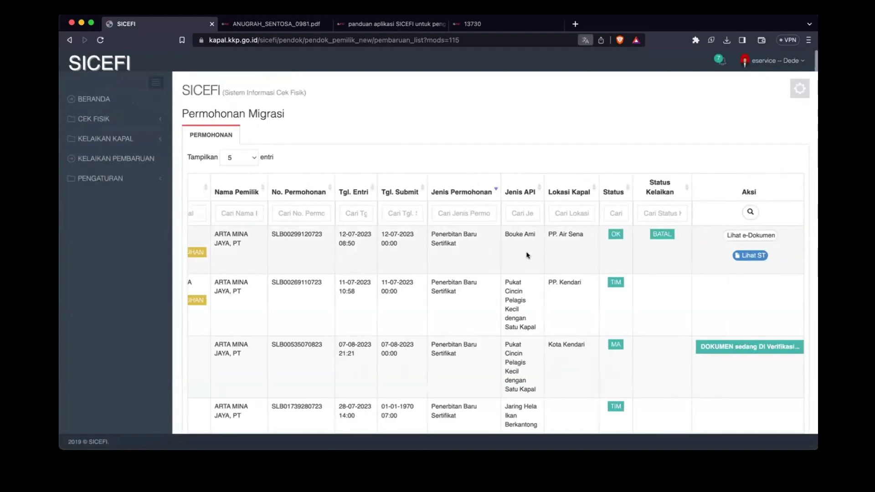
scroll(528, 255, left, 3)
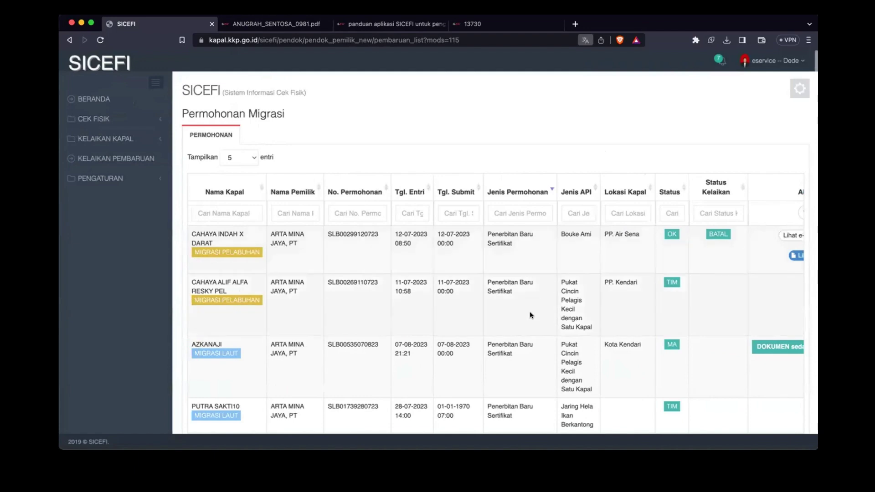
scroll(530, 313, down, 5)
scroll(529, 313, right, 3)
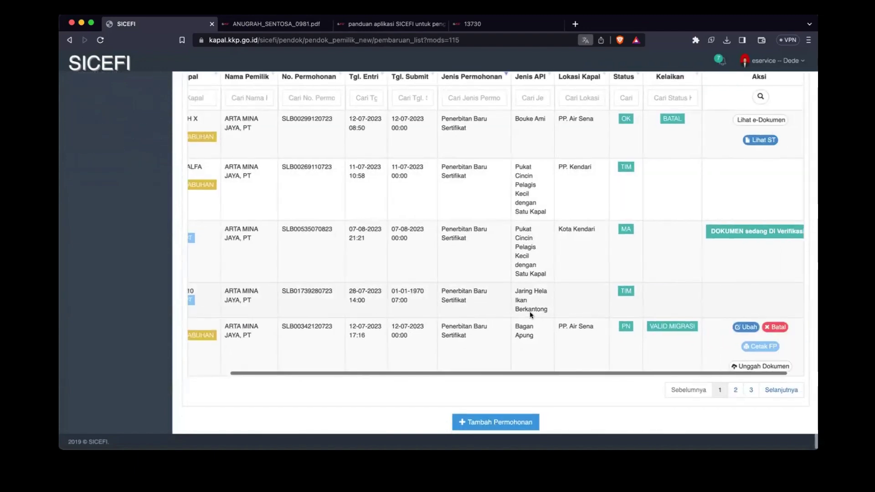
scroll(530, 313, left, 3)
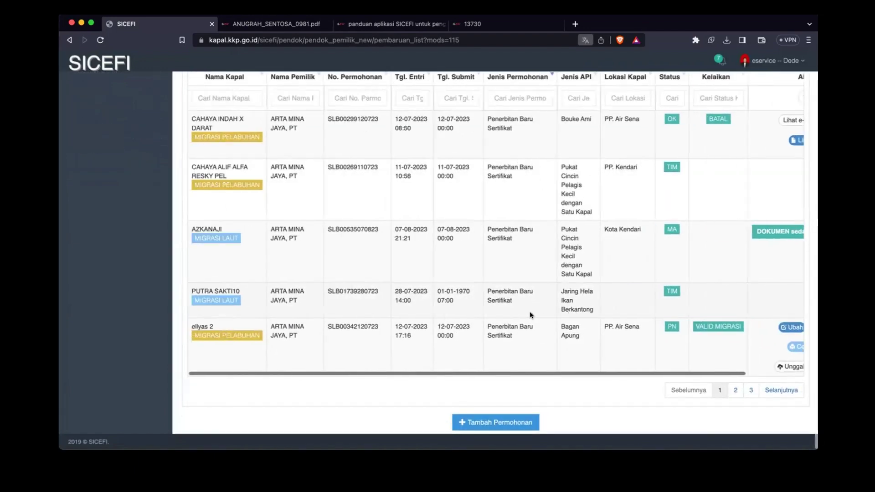
scroll(550, 315, right, 4)
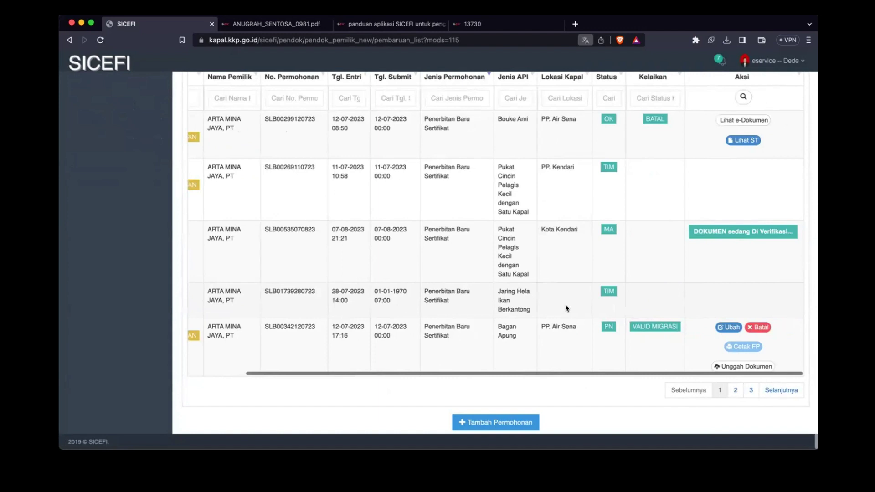
scroll(568, 302, up, 3)
scroll(567, 303, down, 3)
scroll(556, 289, left, 3)
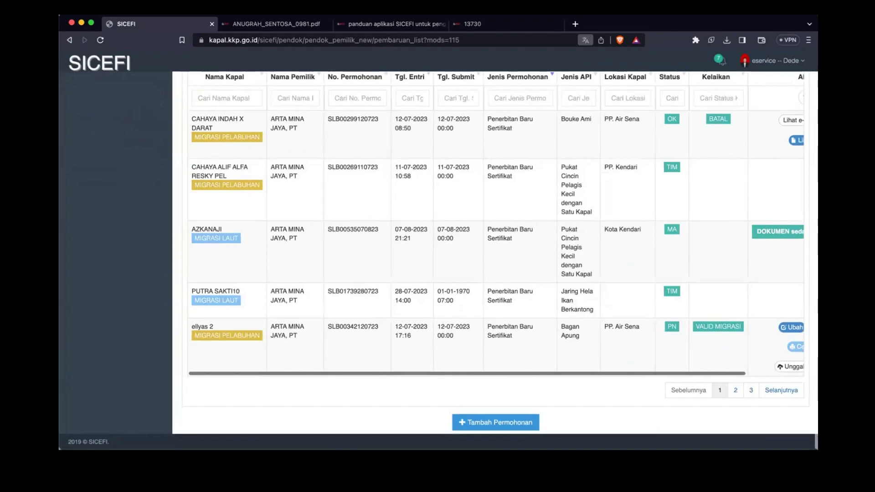
scroll(372, 158, up, 3)
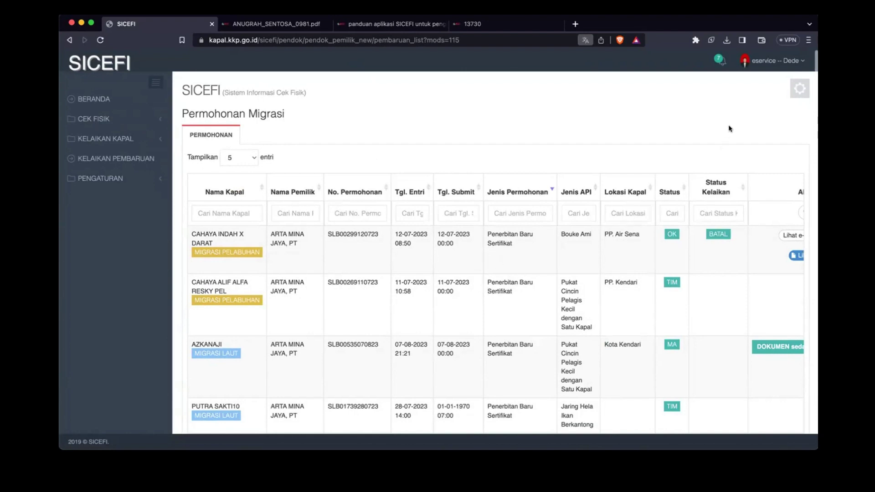
scroll(729, 228, down, 3)
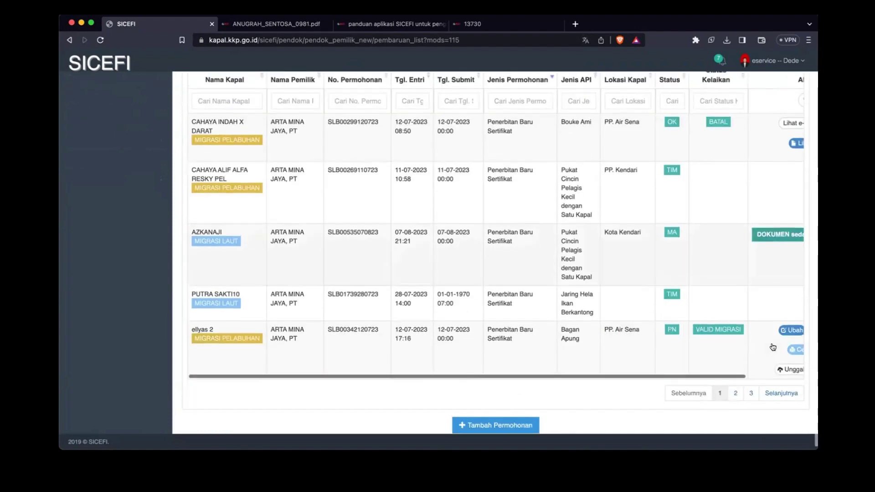
scroll(773, 346, right, 2)
scroll(773, 346, right, 1)
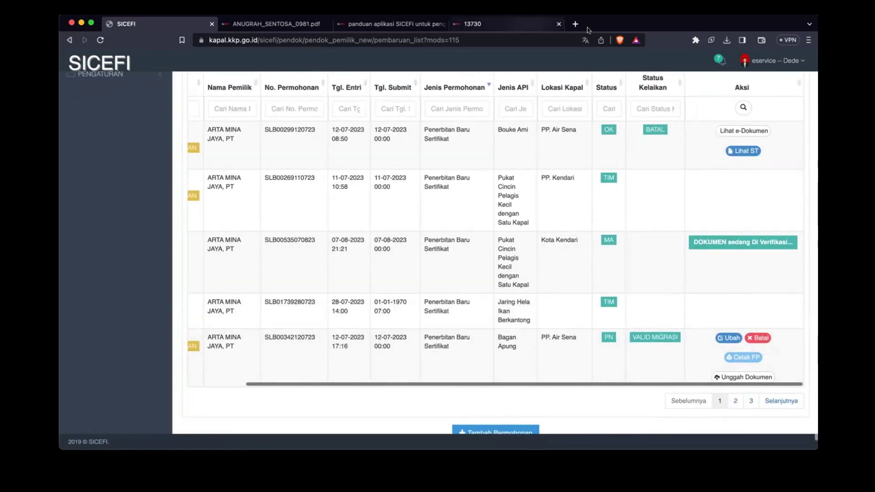
Step: Load the pasted cetak_sl certificate print URL in a new browser tab
click(573, 25)
key(Return)
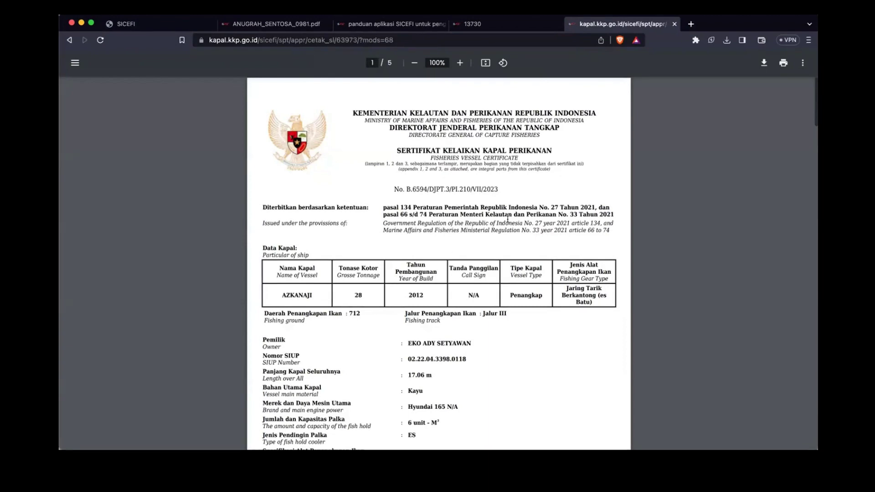
Step: Scroll through pages 1 and 2 of the AZKANAJI certificate PDF, then back to the top
scroll(512, 259, down, 2)
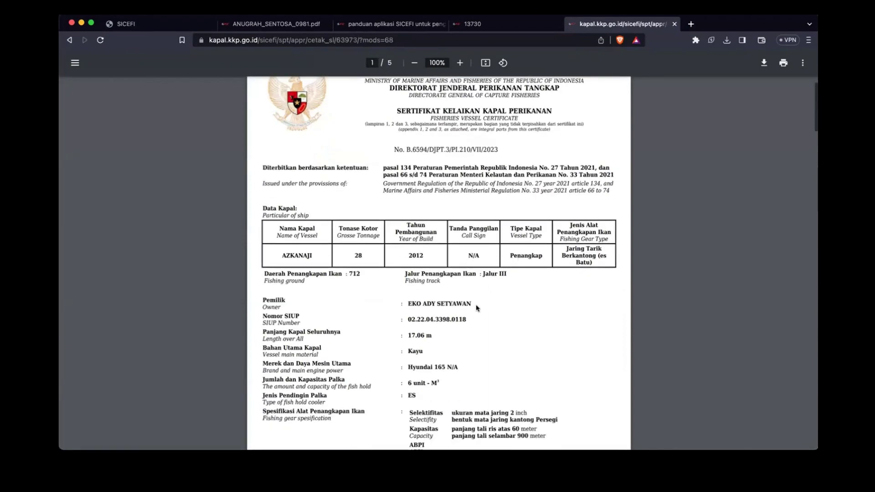
scroll(476, 308, down, 7)
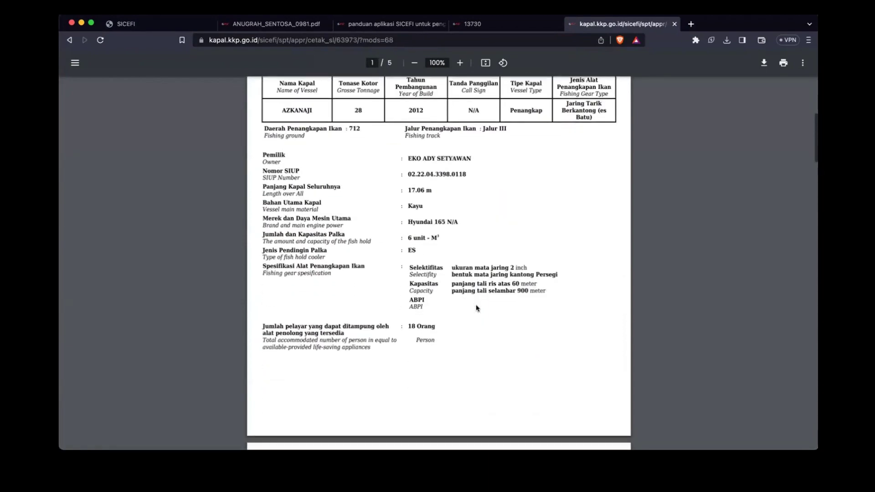
scroll(477, 308, down, 10)
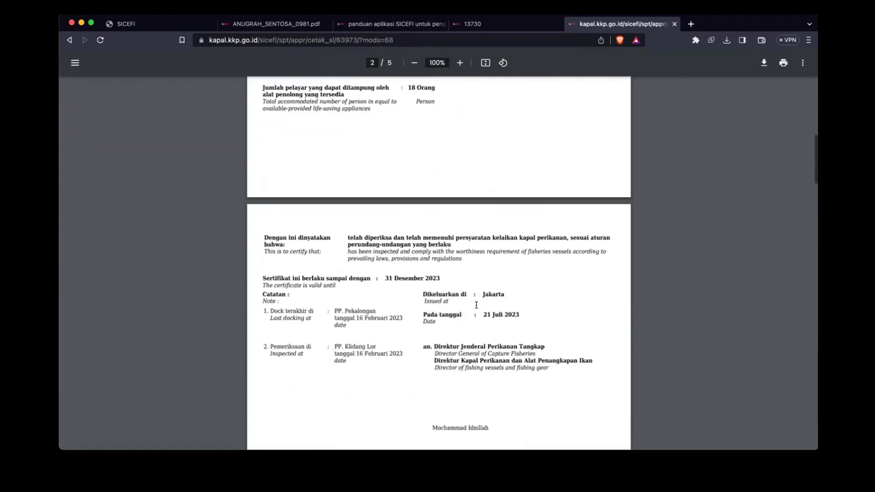
scroll(468, 313, down, 3)
scroll(468, 313, down, 5)
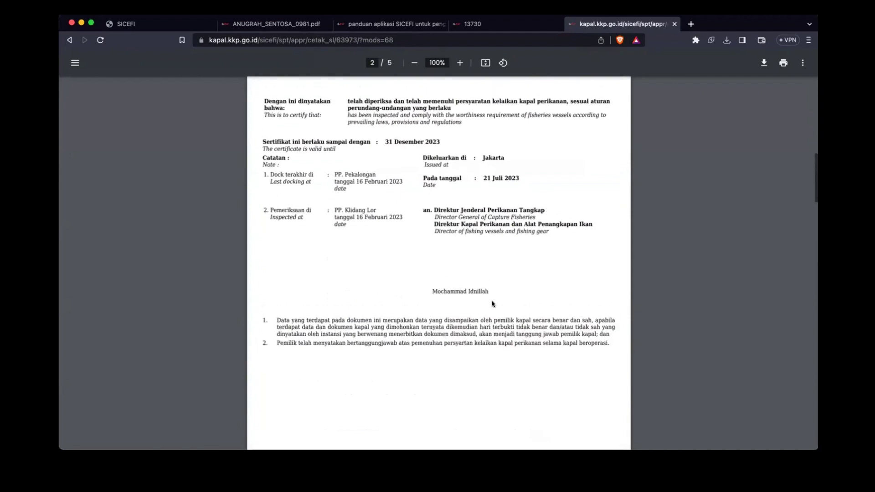
scroll(493, 301, up, 10)
scroll(496, 294, up, 20)
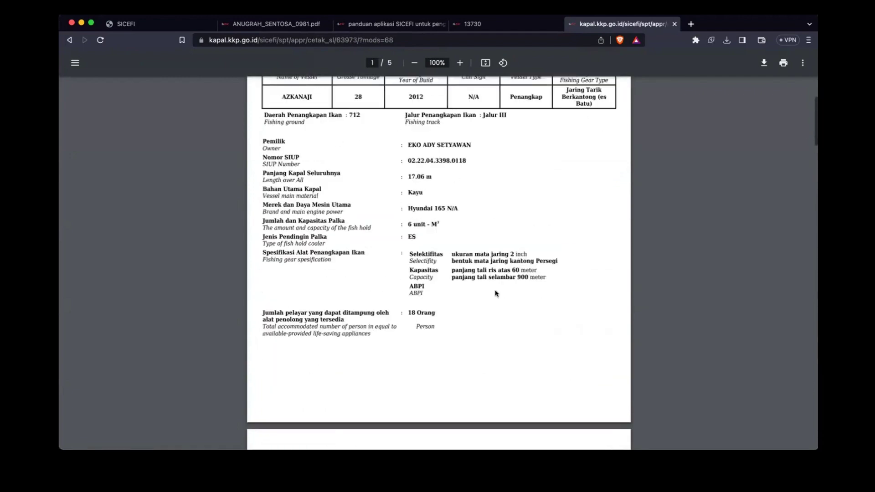
scroll(496, 293, down, 1)
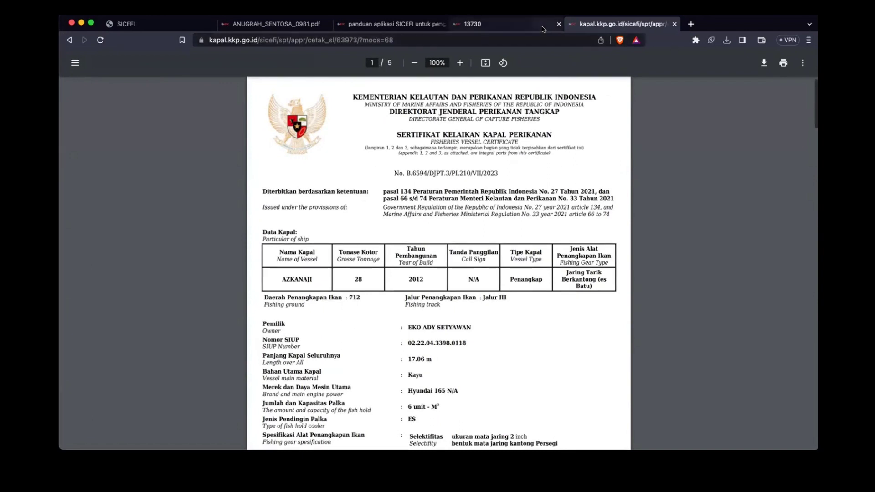
Step: Log out of SICEFI from the user menu
click(144, 27)
scroll(274, 163, up, 3)
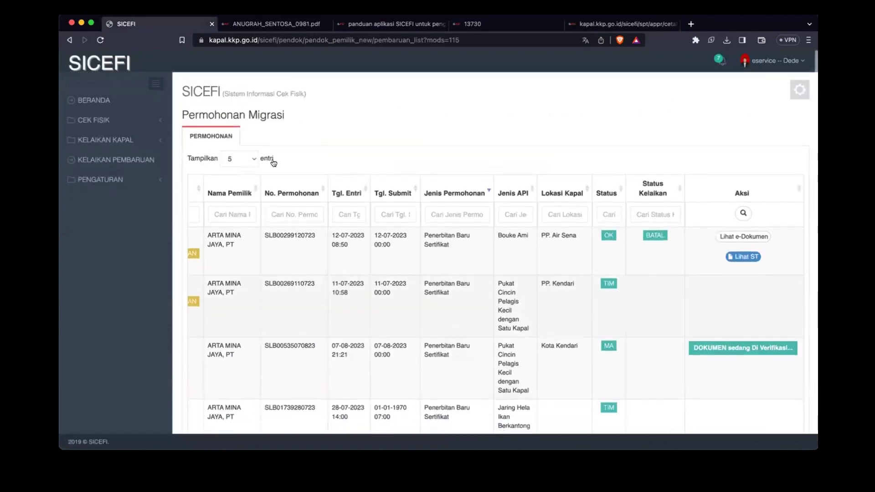
click(773, 61)
click(748, 85)
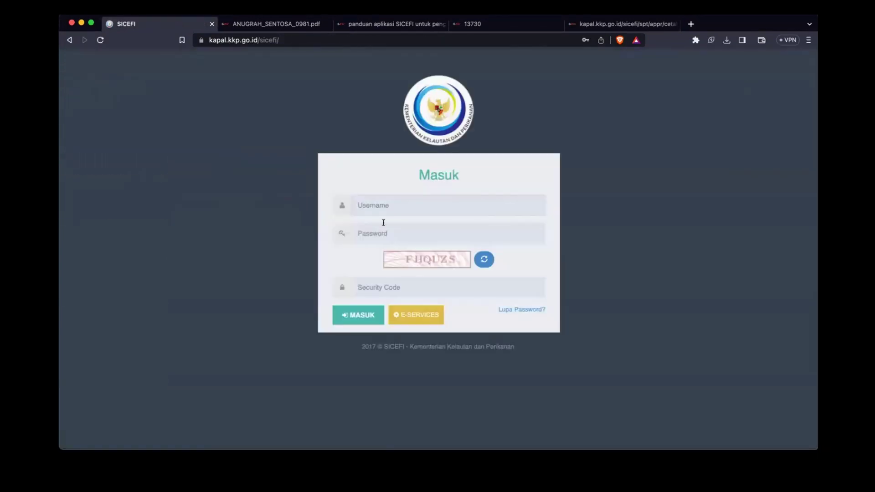
Step: Go to kapal.kkp.go.id/web/ and open the Pendaftaran/Buku Kapal Perikanan service
drag(280, 40, 262, 40)
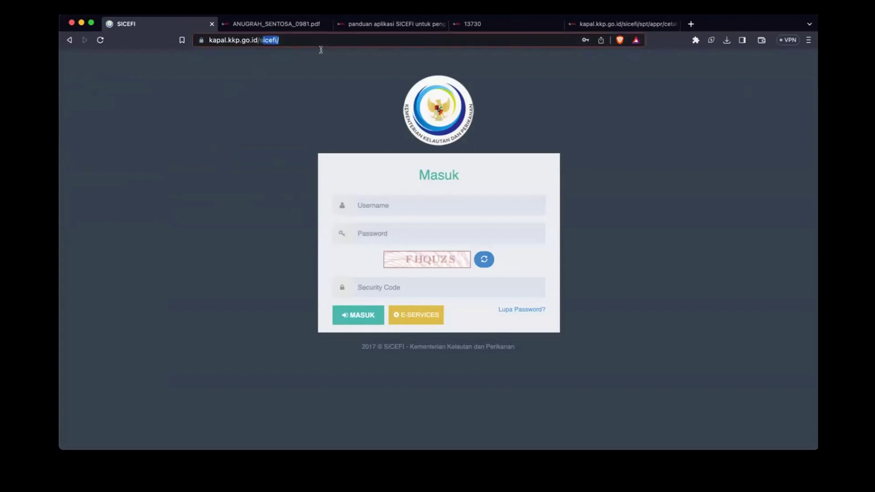
key(BackSpace)
key(BackSpace)
text(web/)
key(Return)
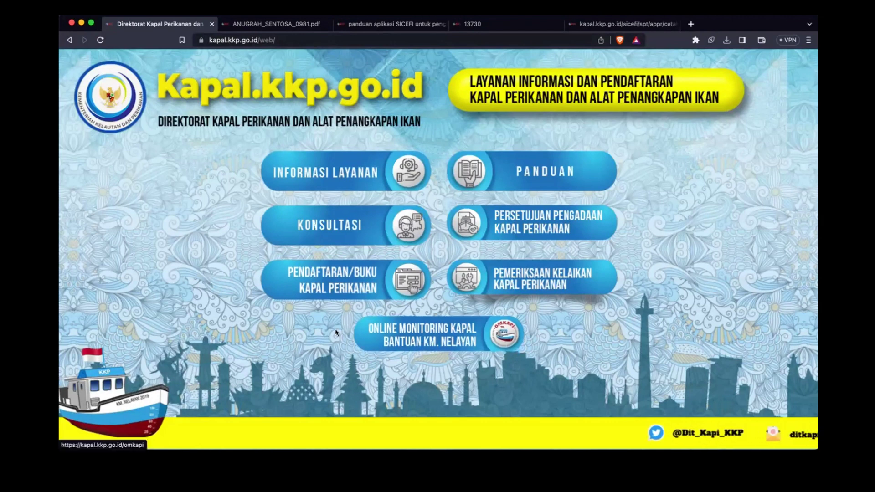
click(338, 278)
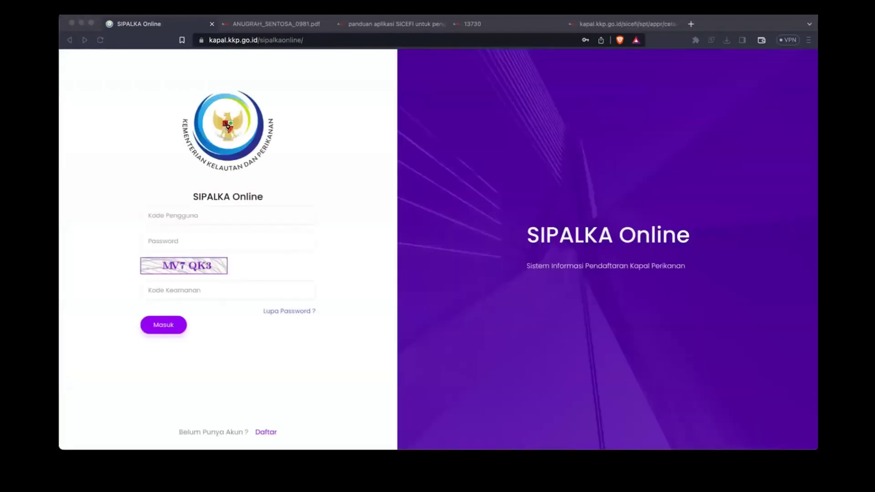
Step: Sign in with the saved user code, password and captcha, then open Daftar Permohonan
click(165, 188)
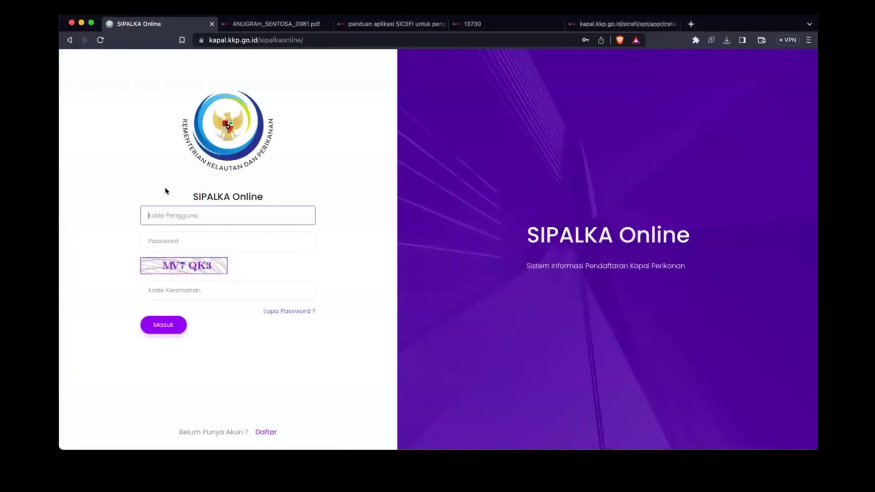
click(227, 244)
click(180, 290)
text(m)
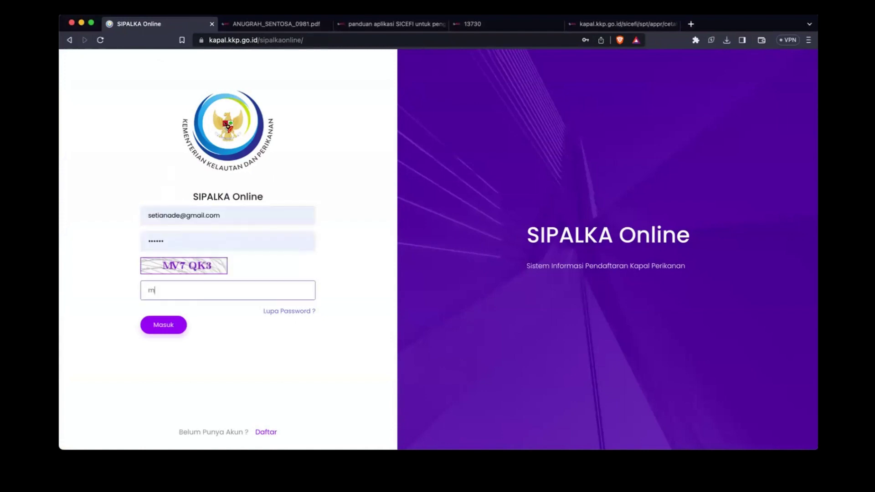
text(v7qk3)
key(Return)
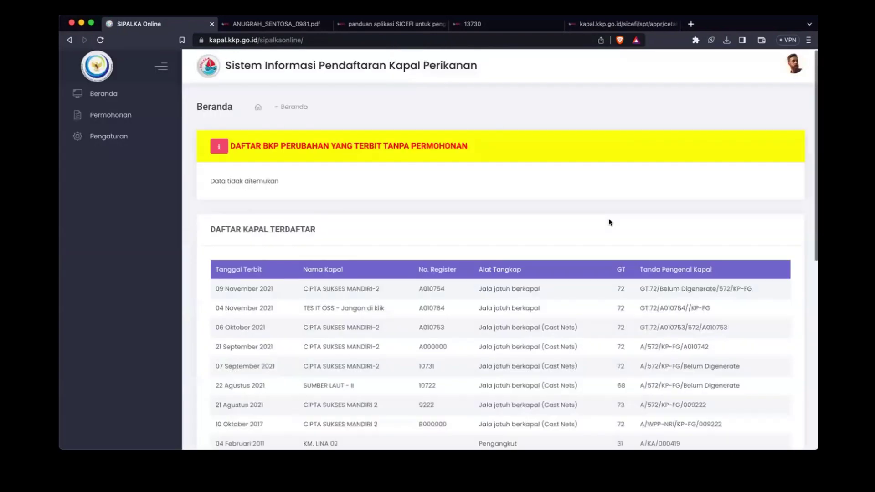
click(319, 177)
click(109, 114)
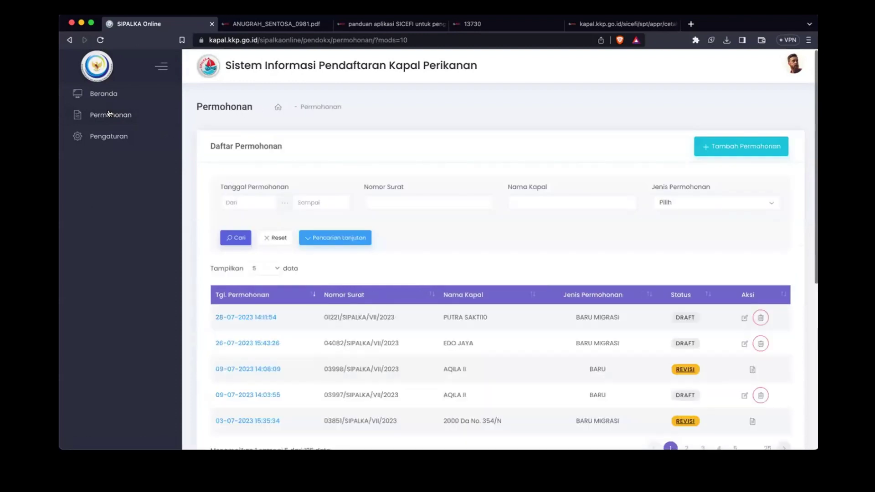
Step: Start a new Entri Permohonan and set Jenis Permohonan to BARU MIGRASI
click(726, 152)
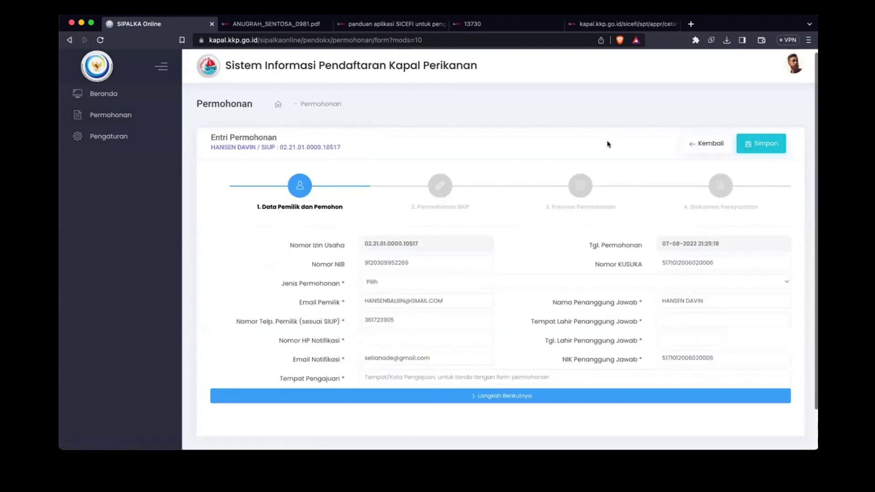
scroll(608, 144, down, 1)
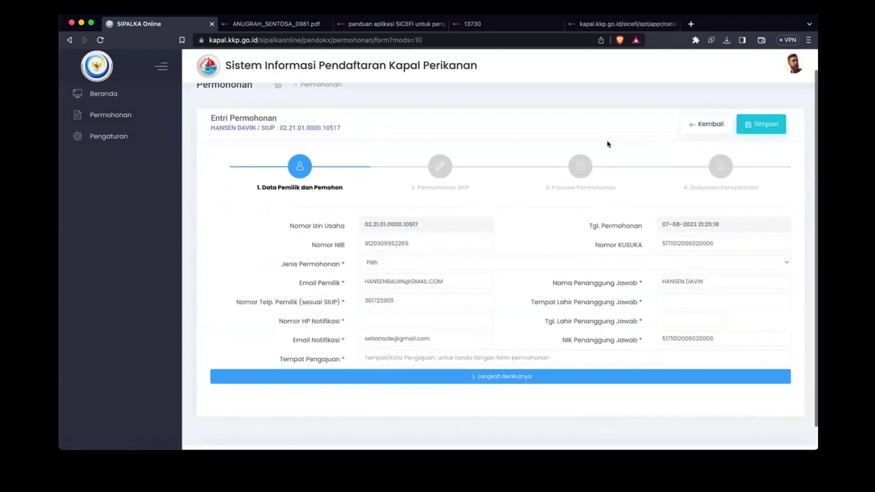
scroll(607, 144, down, 1)
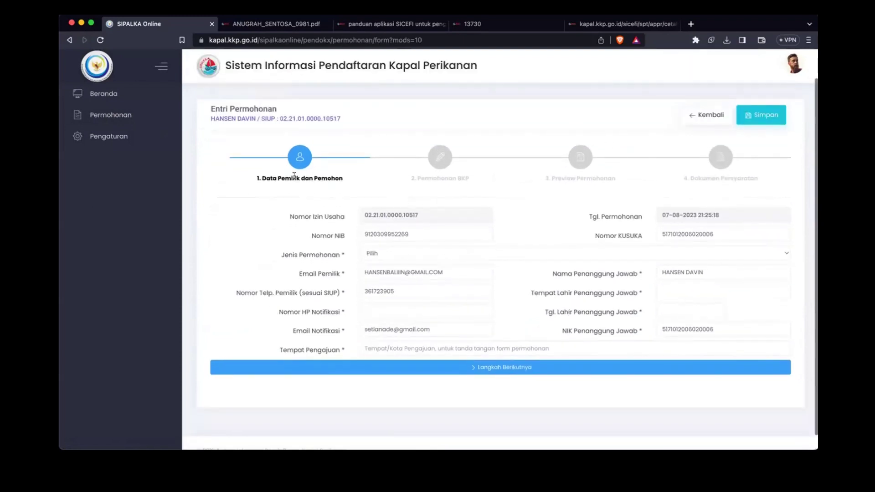
click(396, 252)
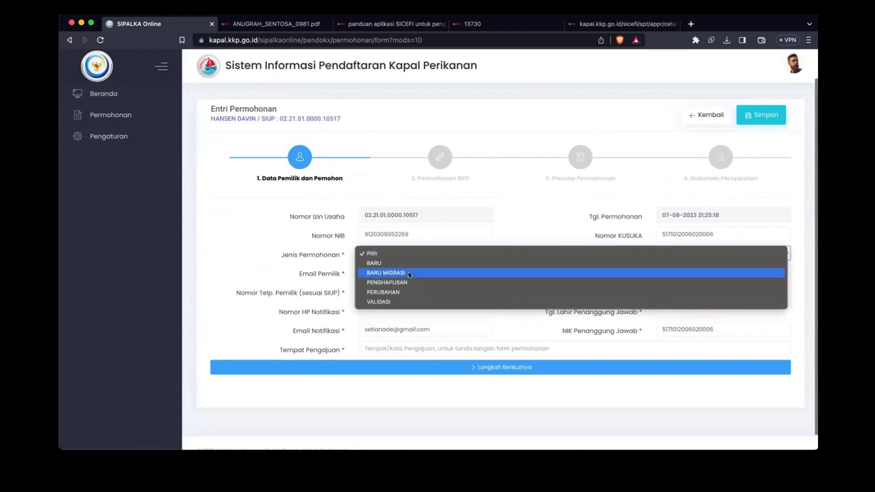
click(407, 272)
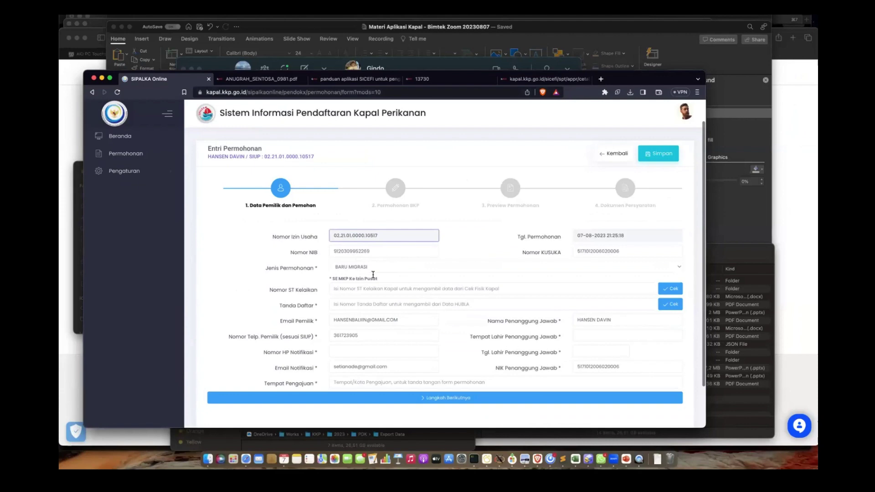
click(373, 271)
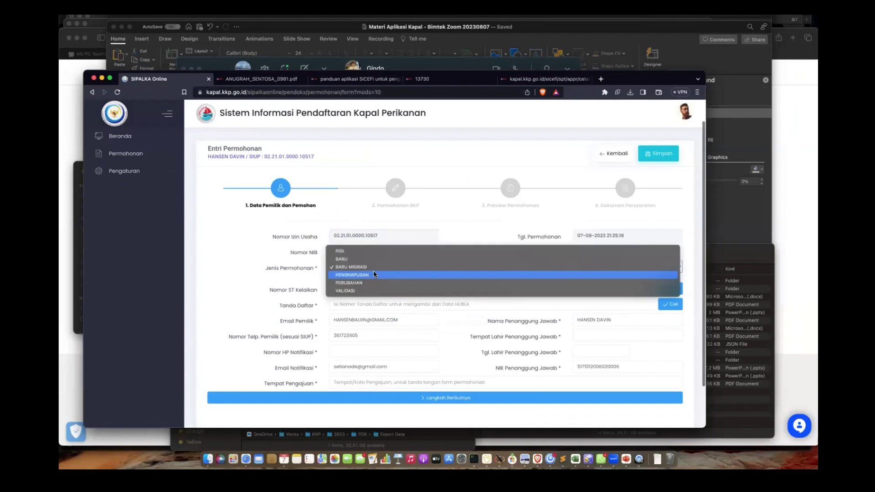
click(355, 266)
click(355, 271)
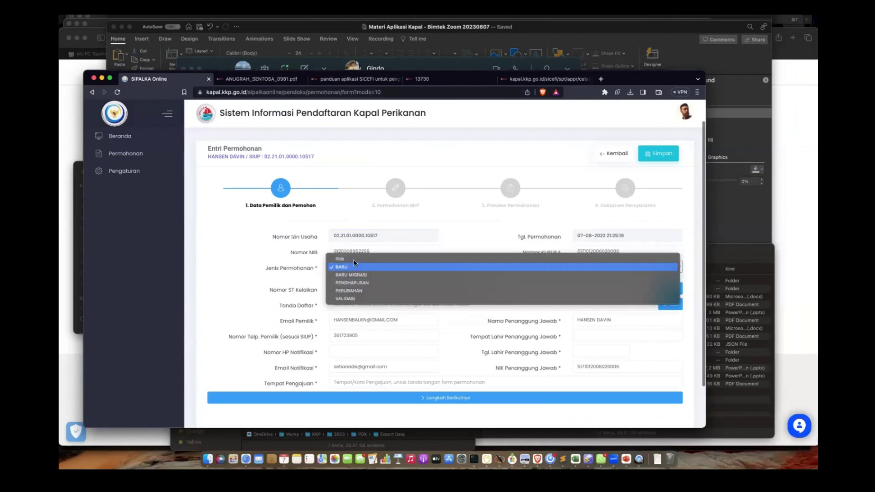
click(355, 259)
click(354, 267)
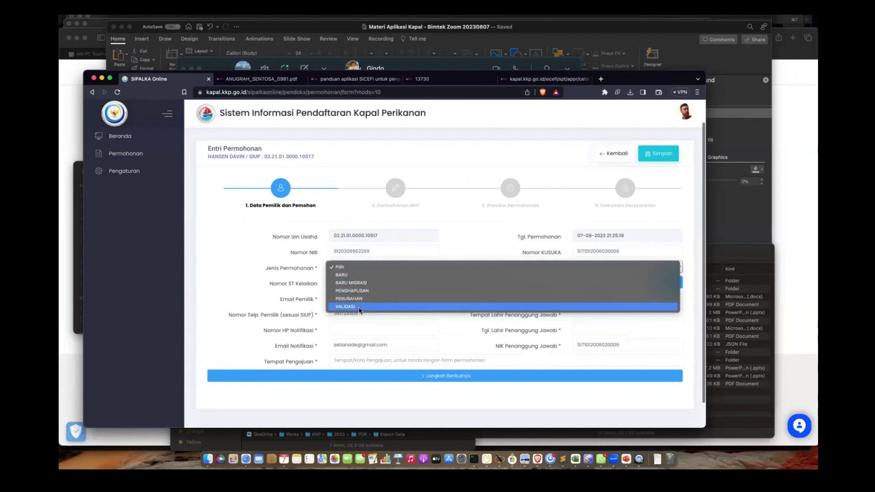
click(365, 283)
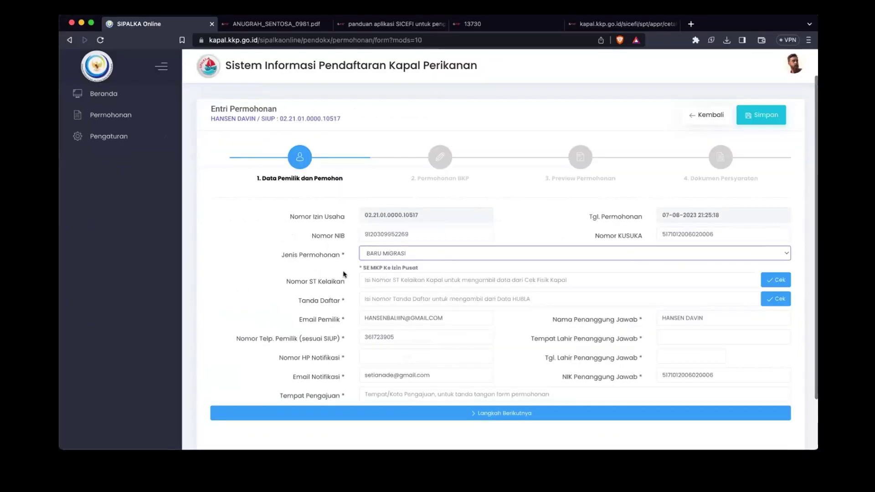
click(411, 282)
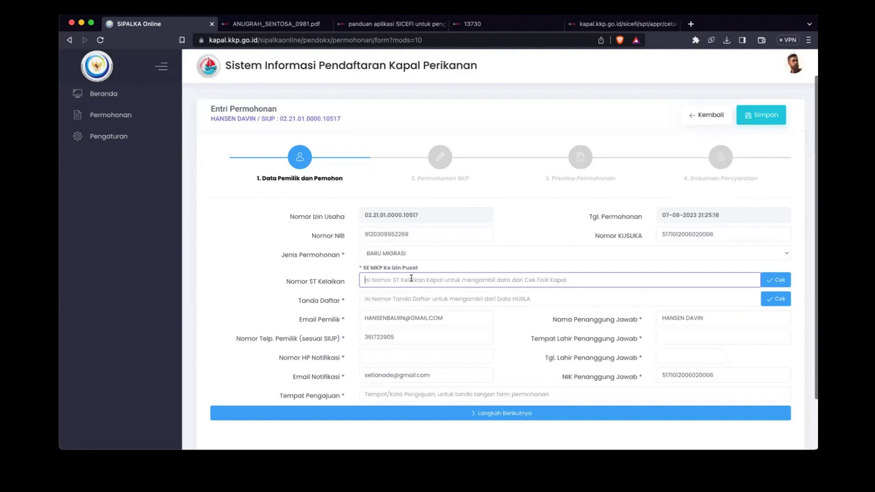
click(383, 298)
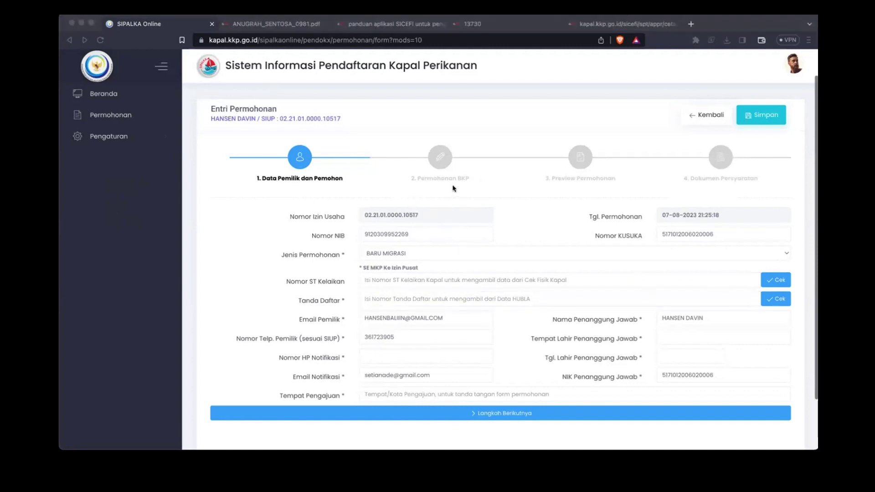
click(472, 298)
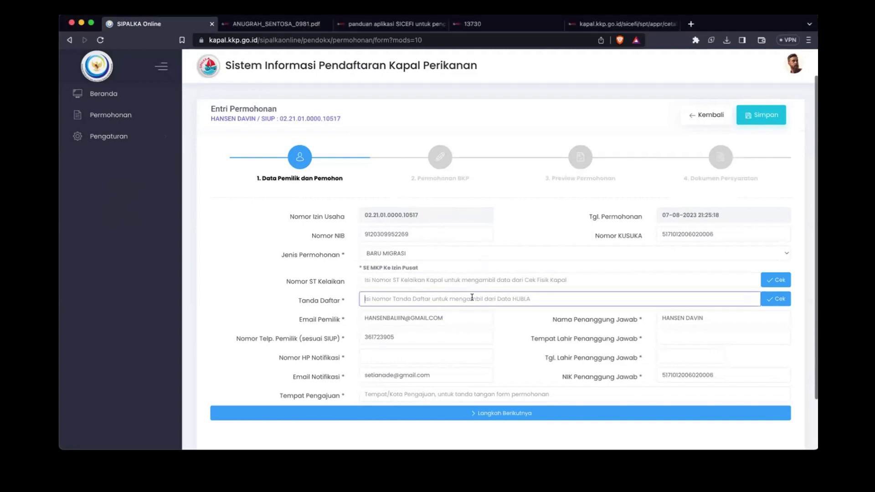
text(2016 Ga No. 1359/N)
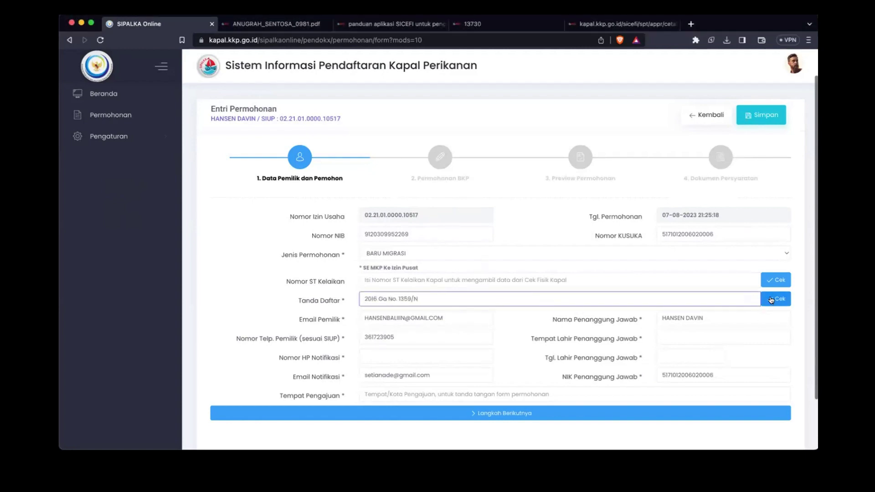
click(770, 300)
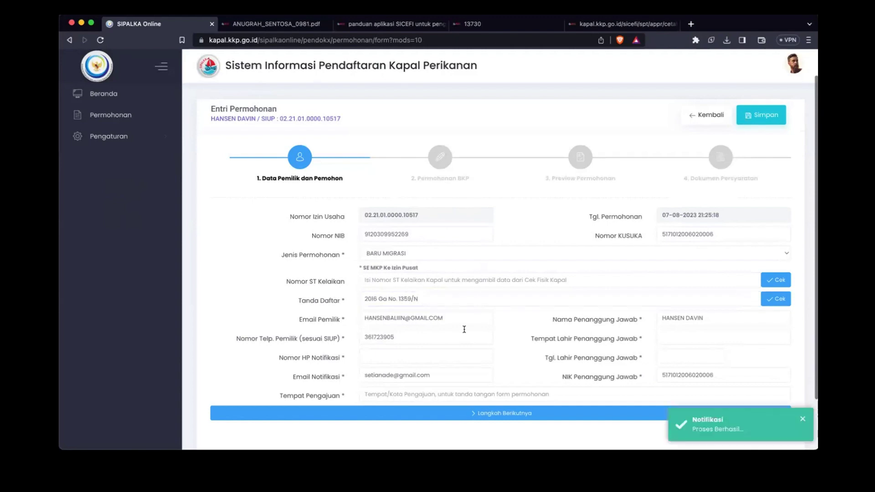
scroll(312, 326, down, 2)
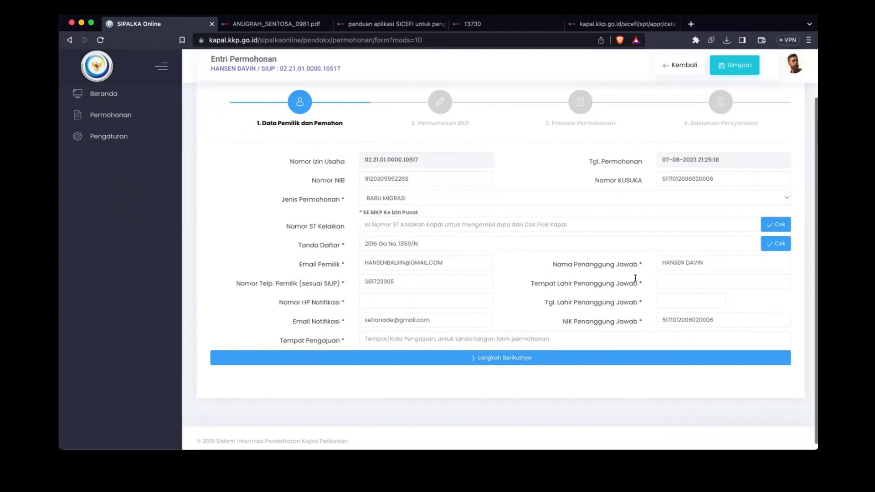
Step: Fill in the responsible person's birthplace and the notification phone number
click(675, 281)
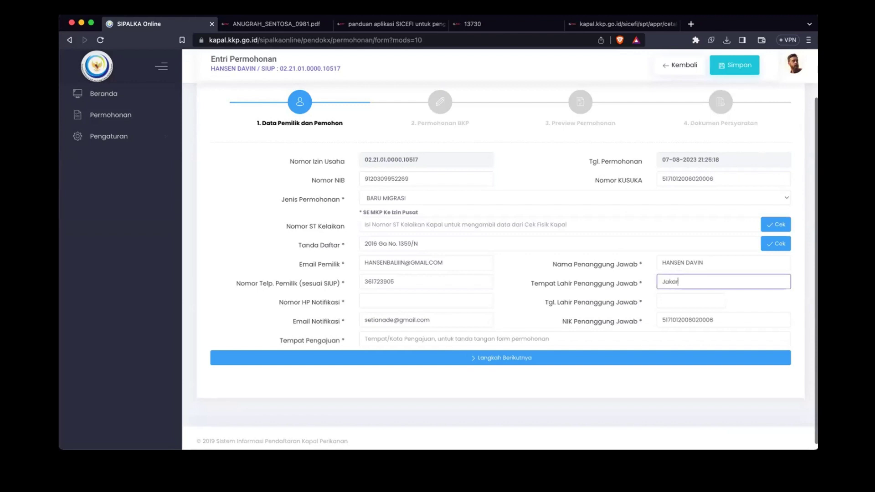
click(424, 301)
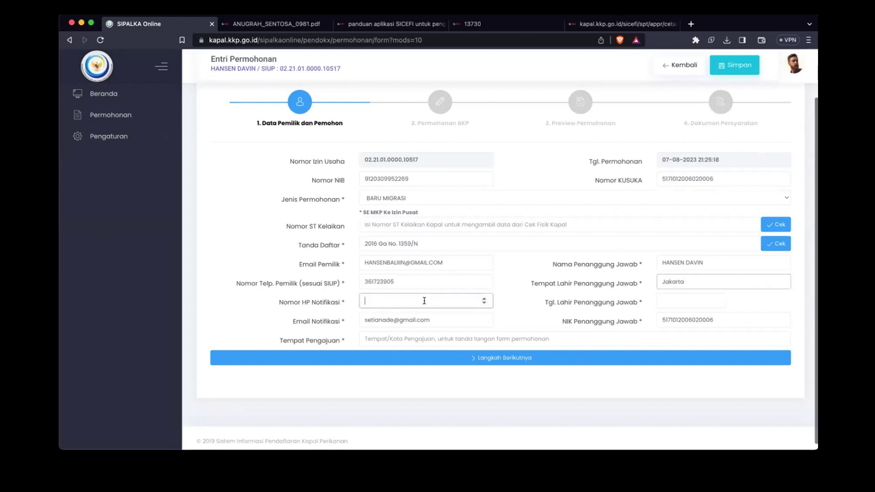
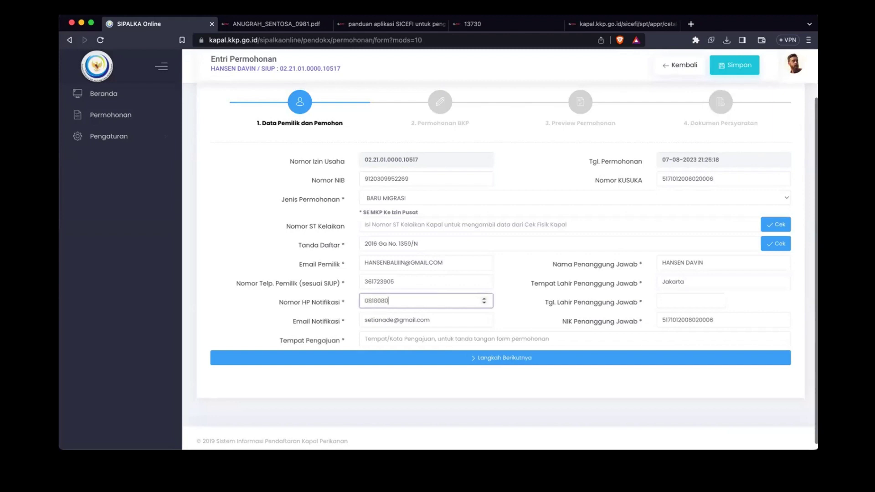
click(675, 300)
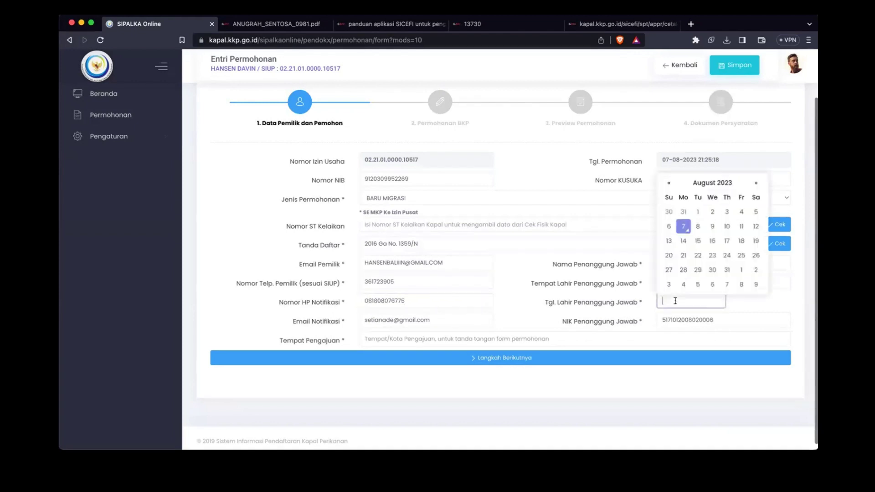
click(706, 183)
click(663, 196)
click(664, 196)
click(663, 196)
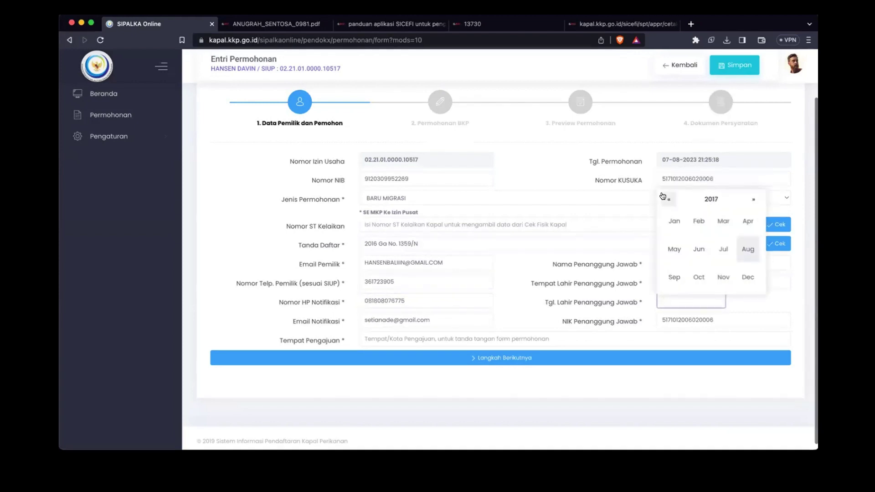
click(665, 197)
click(664, 197)
click(665, 197)
click(711, 202)
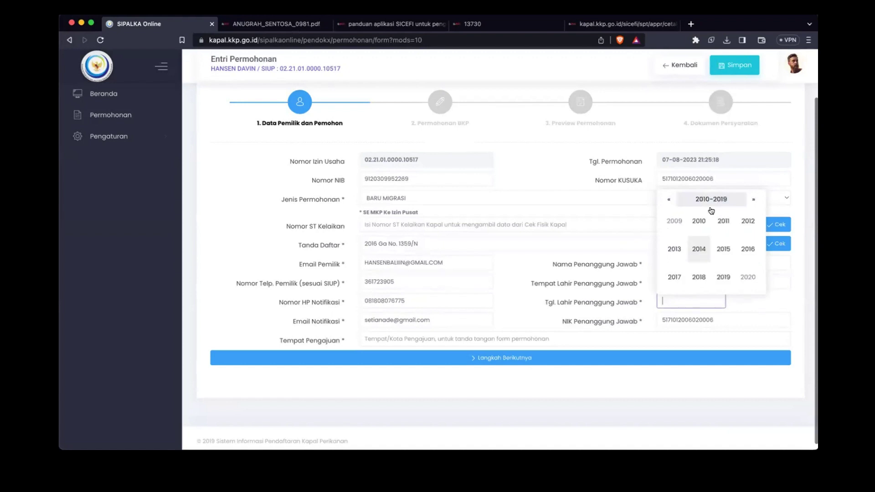
click(668, 199)
click(667, 198)
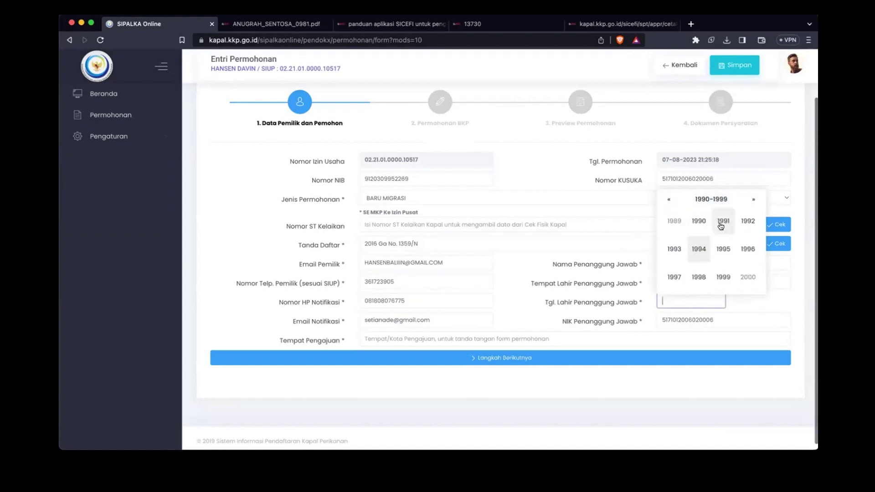
click(723, 221)
click(699, 252)
click(711, 256)
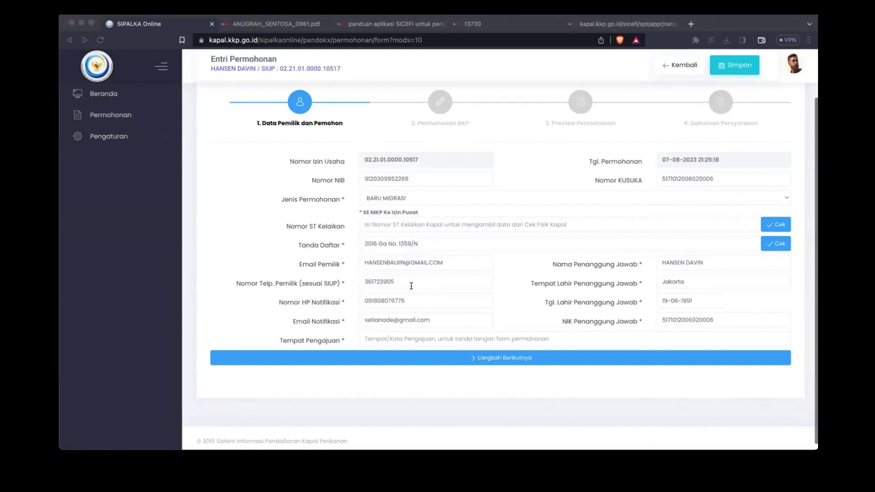
click(416, 338)
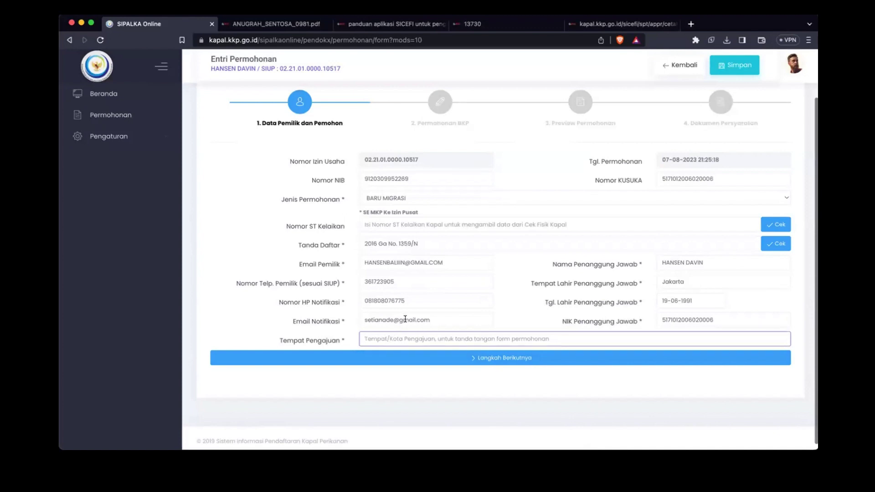
text(Ta)
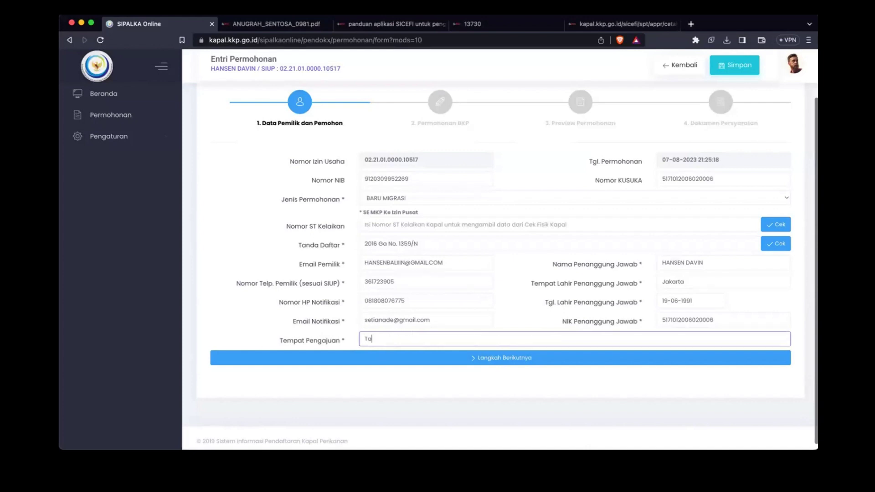
text(ngerang Selatan)
Step: Verify ST Kelaikan B.474/DJPT.3/PI.210/VIII/2023, advance to Permohonan BKP, then return to the list
click(409, 222)
text(B.474/DJPT.3/PI.210/VIII/2023)
click(775, 225)
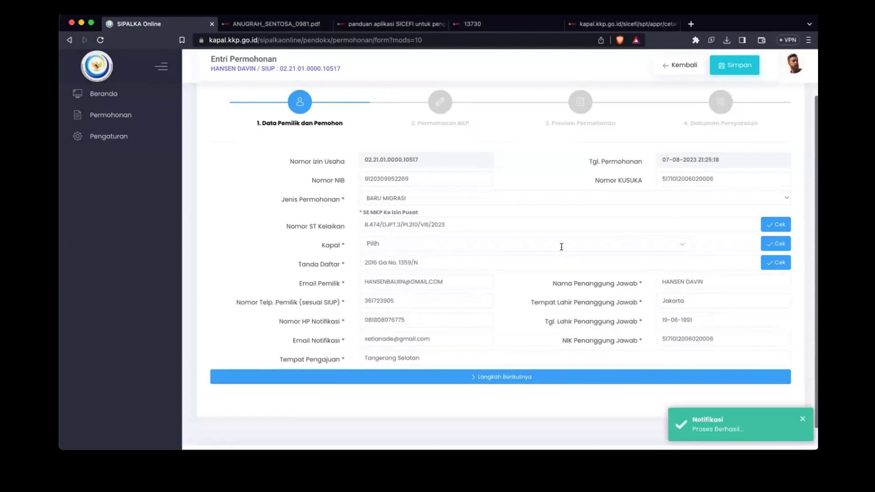
scroll(318, 309, down, 1)
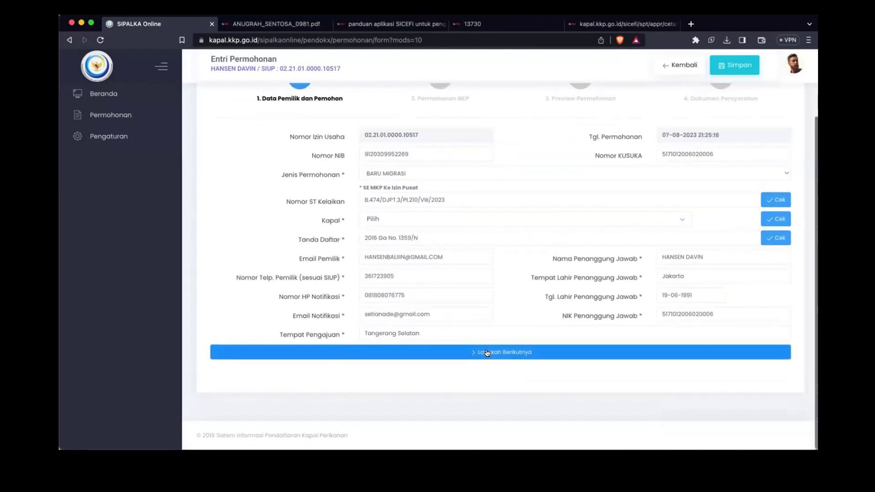
scroll(487, 353, up, 1)
click(478, 375)
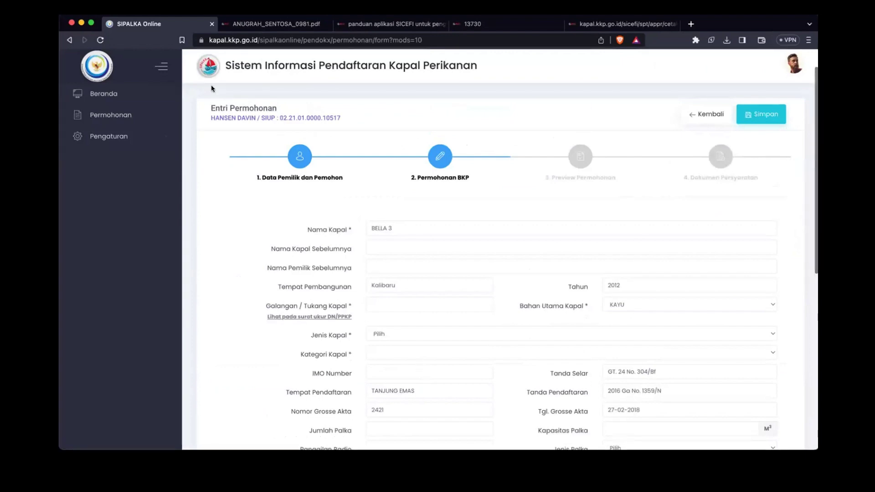
click(71, 40)
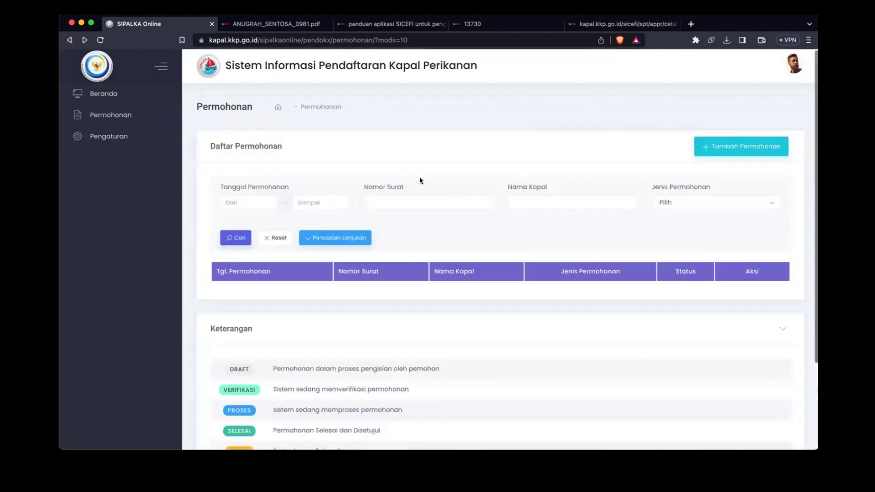
Step: Start a new entry as BARU MIGRASI and verify the pasted ST Kelaikan number
click(747, 147)
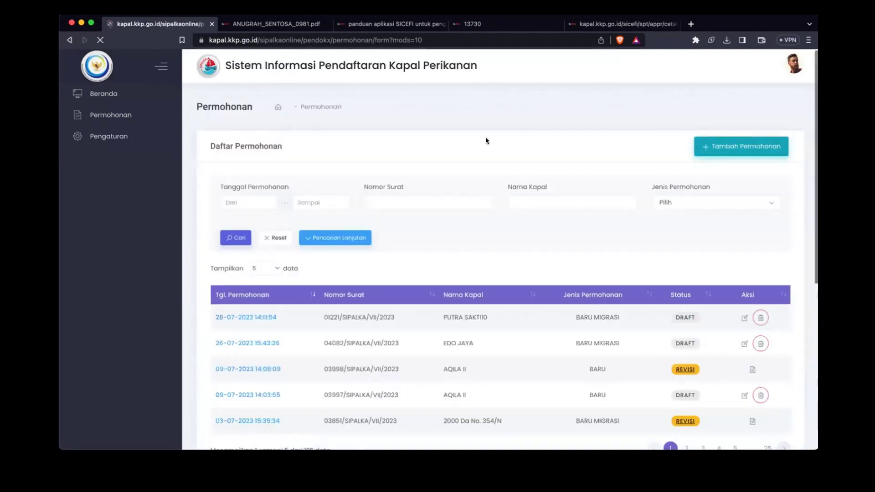
scroll(456, 273, down, 1)
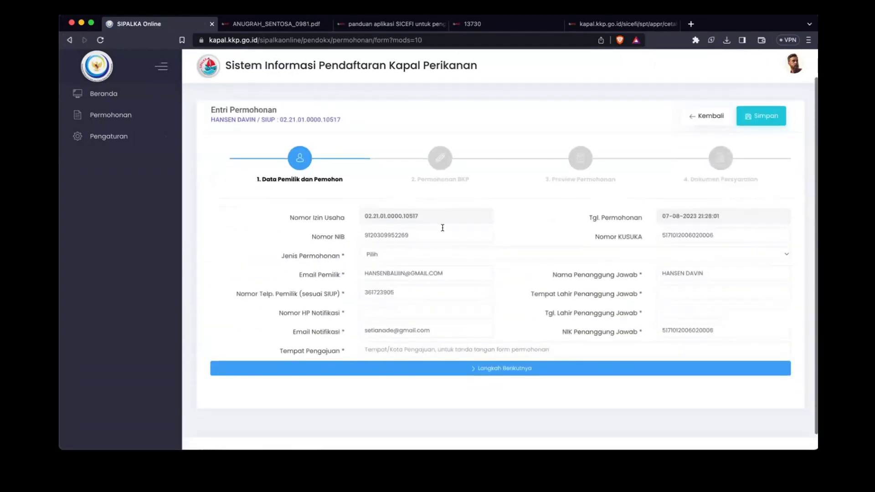
click(434, 252)
click(386, 274)
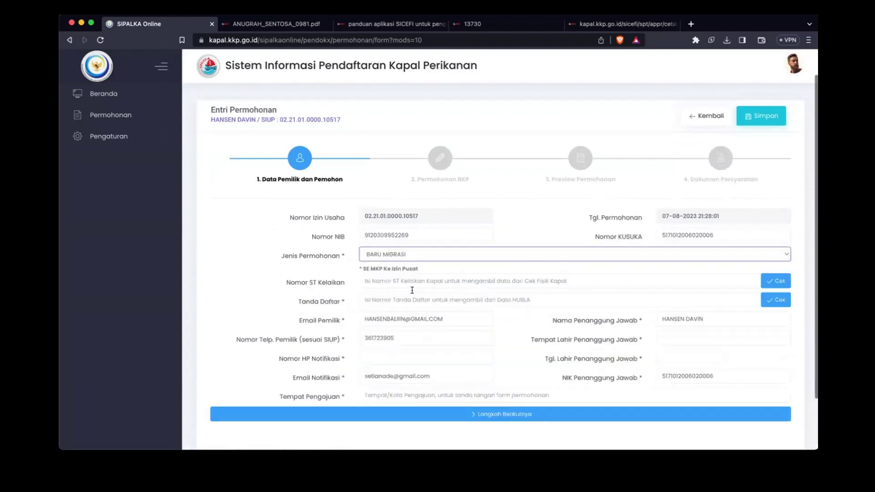
text(B.474/DJPT.3/PI.210/VIII/2023)
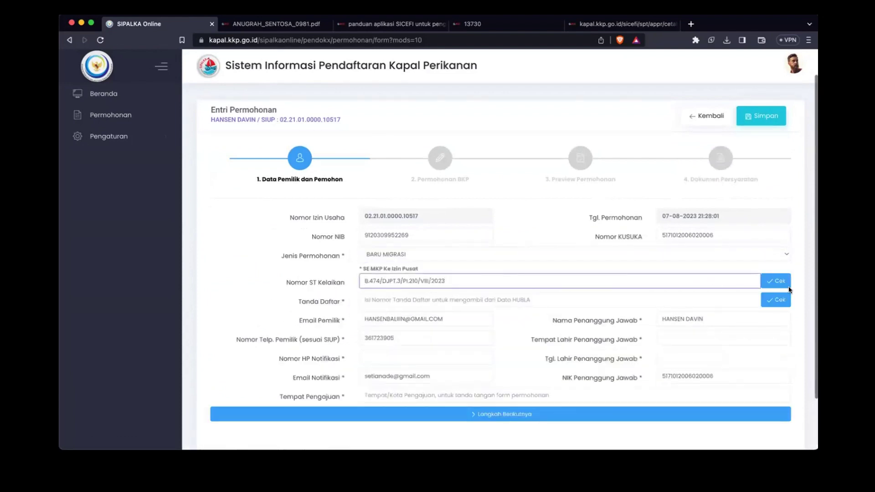
click(775, 282)
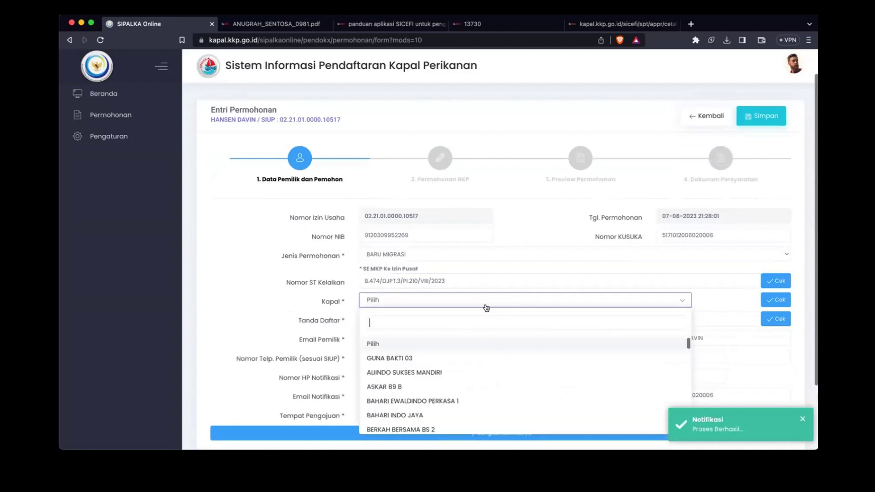
click(487, 303)
scroll(458, 364, down, 8)
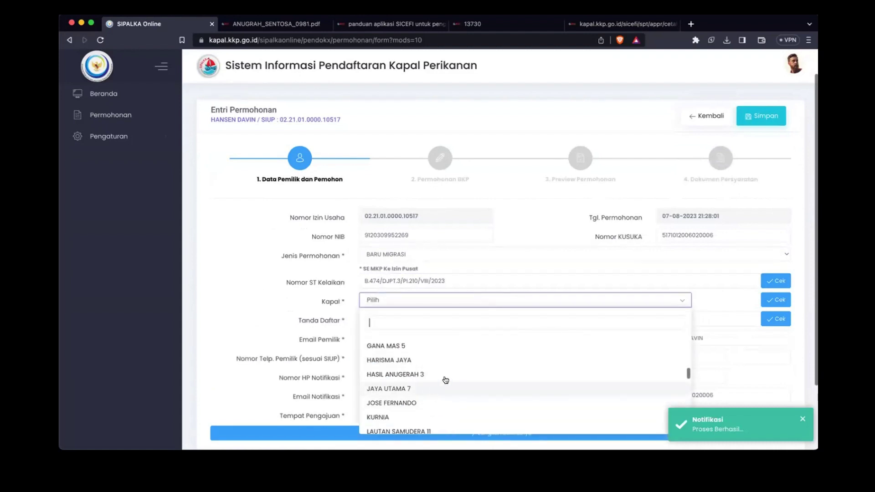
click(451, 373)
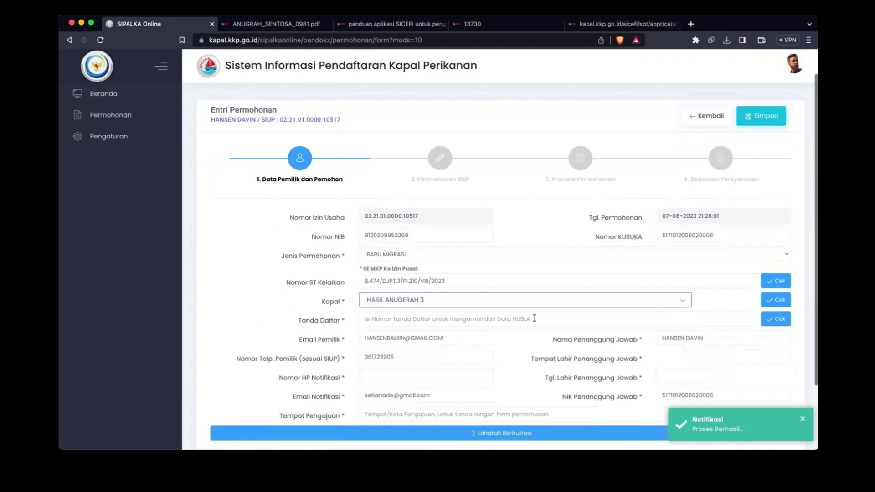
click(473, 316)
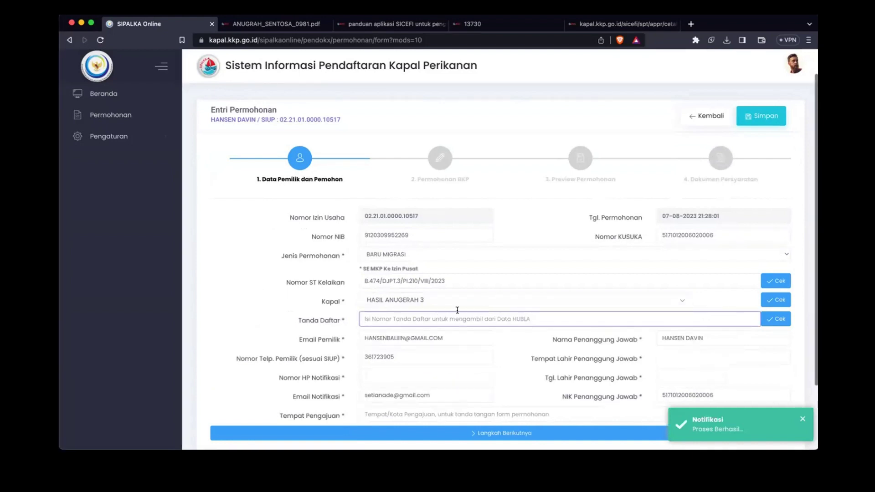
key(super+Tab)
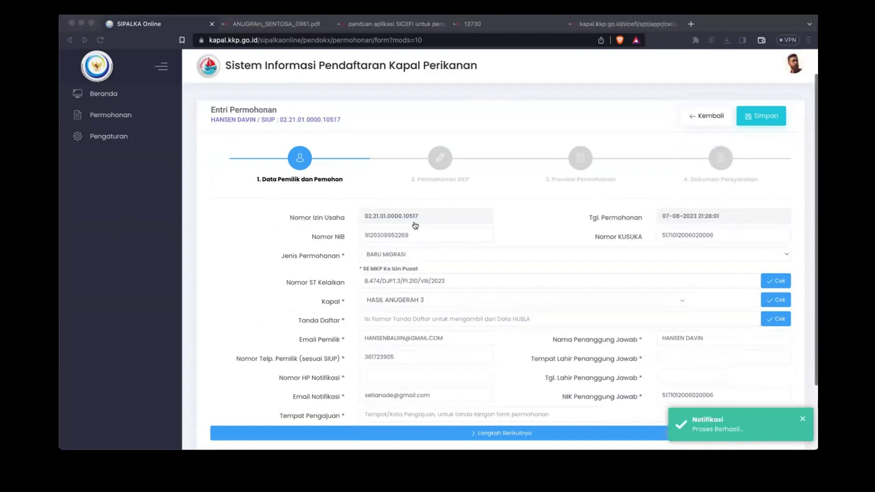
click(374, 323)
text(B.474/DJPT.3/PI.210/VIII/2023)
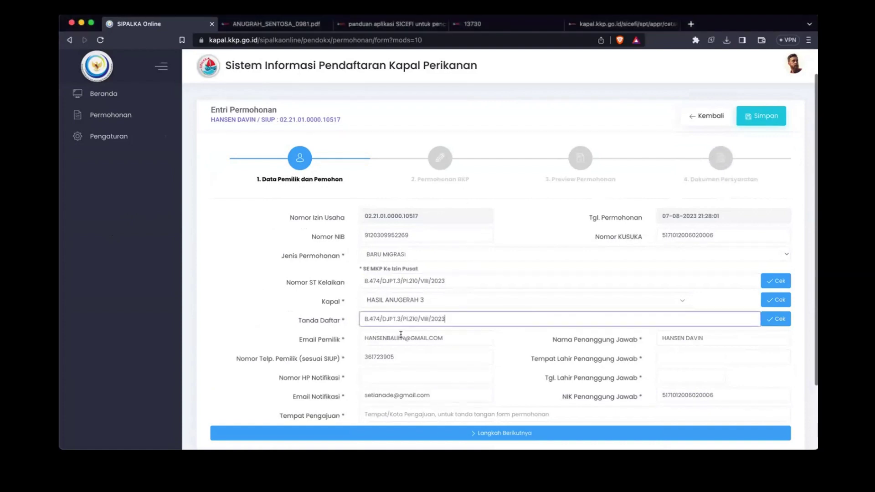
click(776, 319)
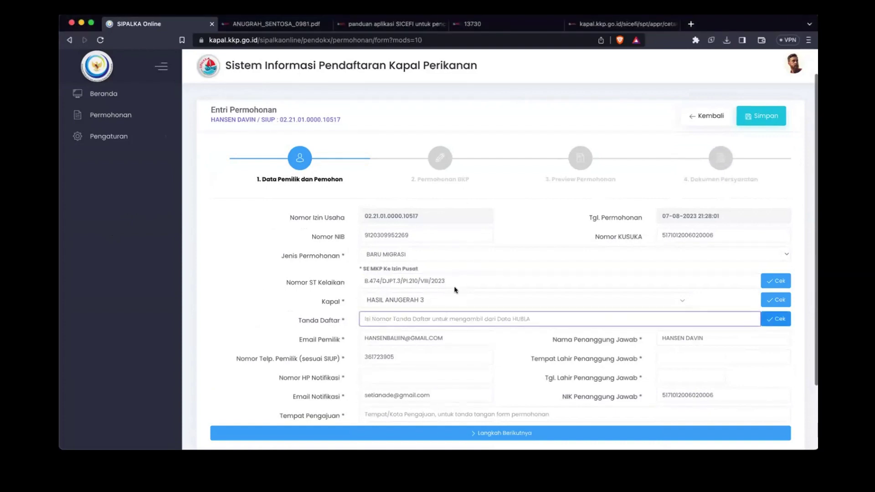
key(super+Tab)
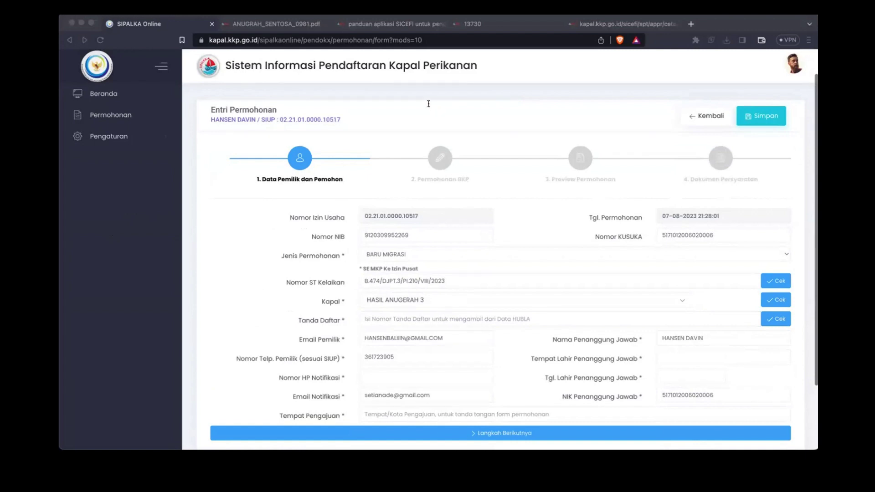
key(super+Tab)
text(2018 OOk No.87/N)
Step: Verify the registration mark, then enter birthplace Jakarta and the notification phone number
click(782, 324)
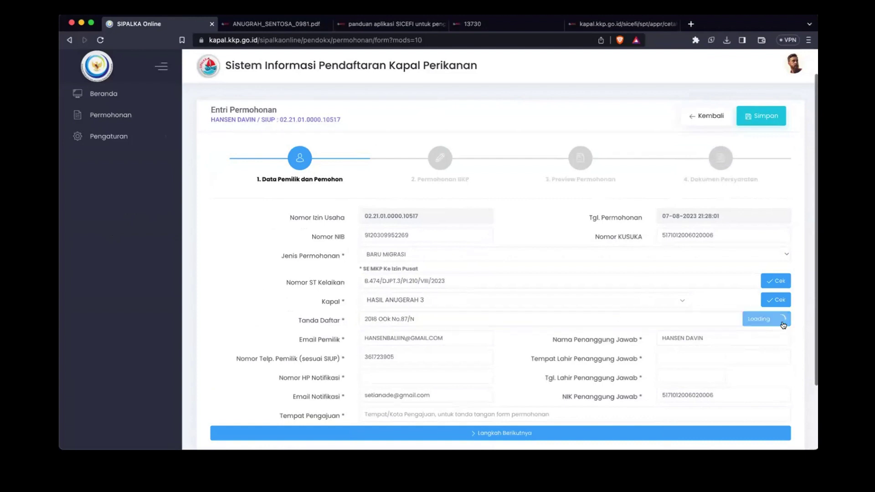
scroll(494, 268, down, 3)
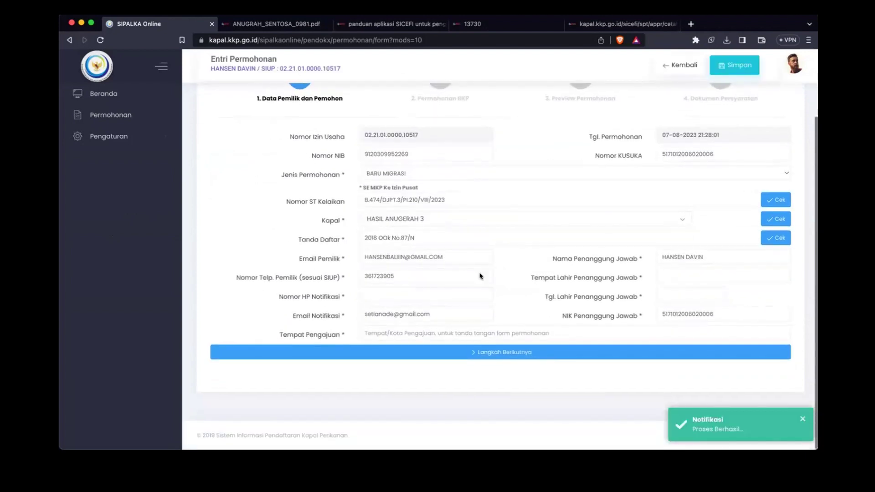
click(687, 276)
text(Jakarta)
click(434, 294)
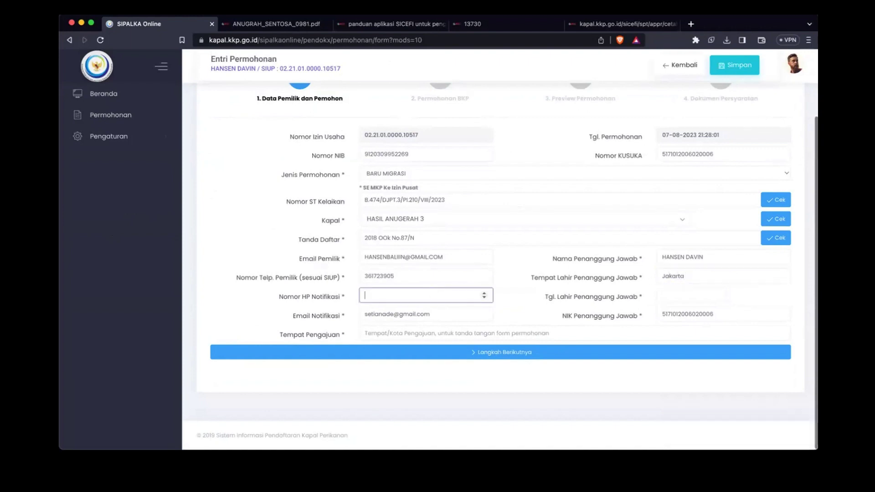
key(Tab)
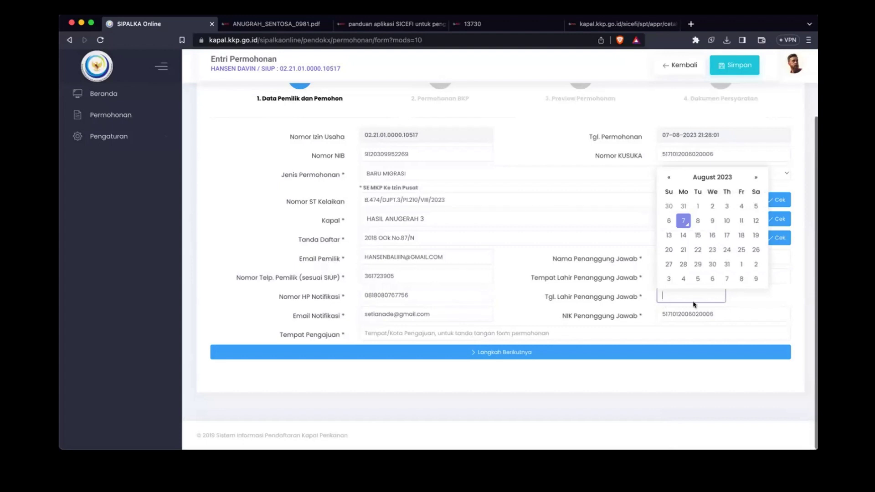
click(713, 177)
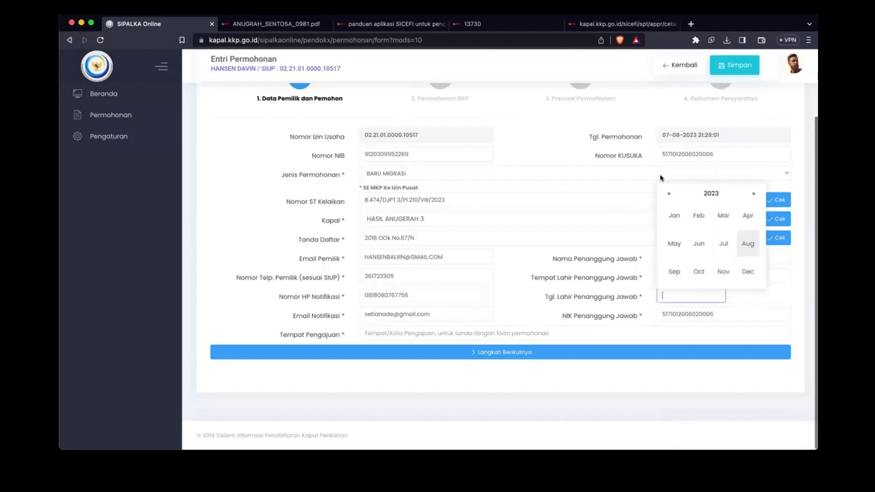
click(711, 194)
click(669, 194)
click(669, 195)
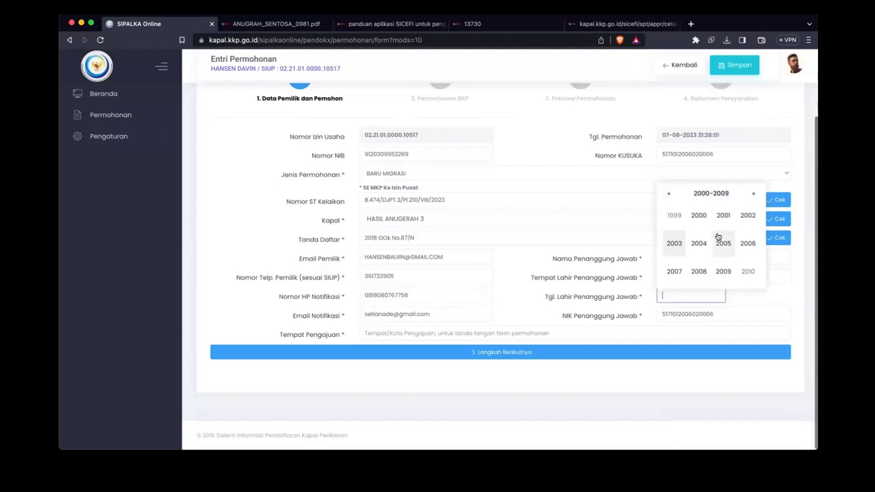
click(695, 217)
click(699, 244)
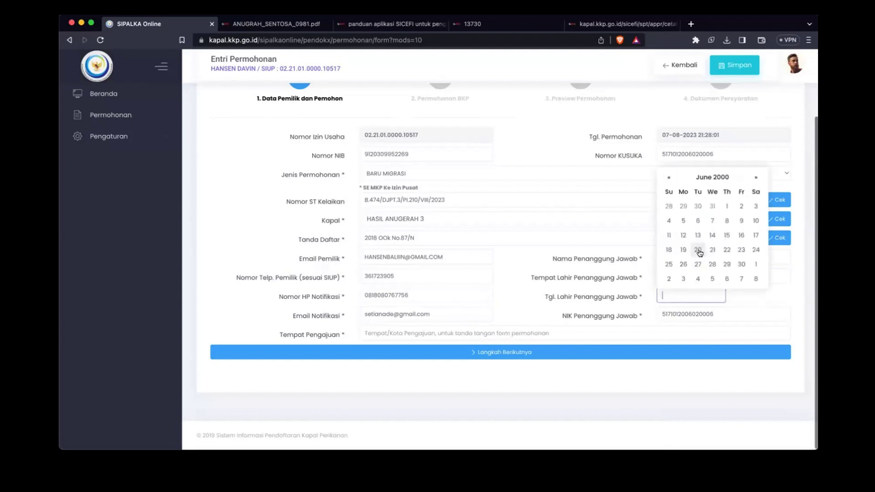
click(698, 250)
click(394, 335)
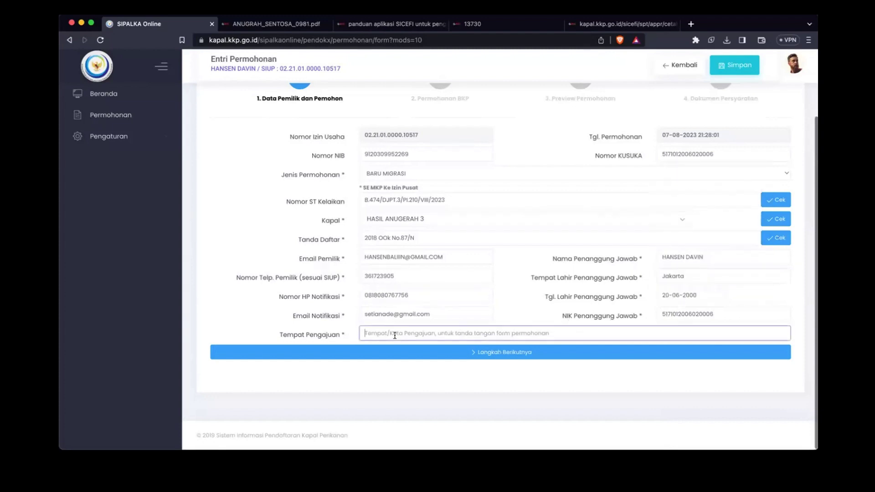
text(Tangerang)
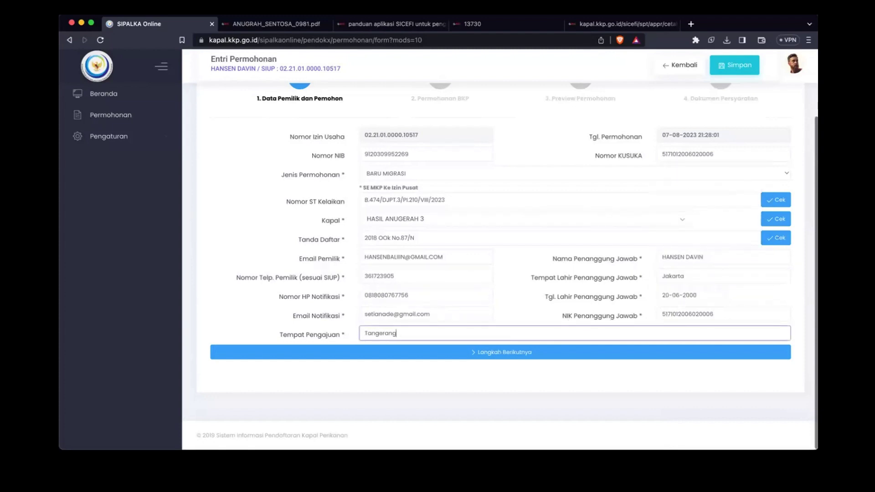
text( s)
key(BackSpace)
text(Selatan)
Step: Advance to the Permohonan BKP step and go through the previous vessel name and owner fields
click(457, 356)
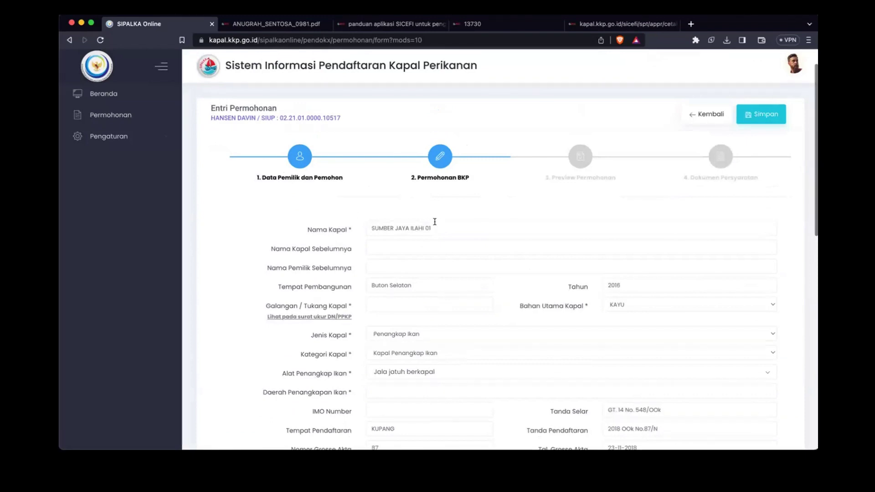
click(414, 243)
click(390, 261)
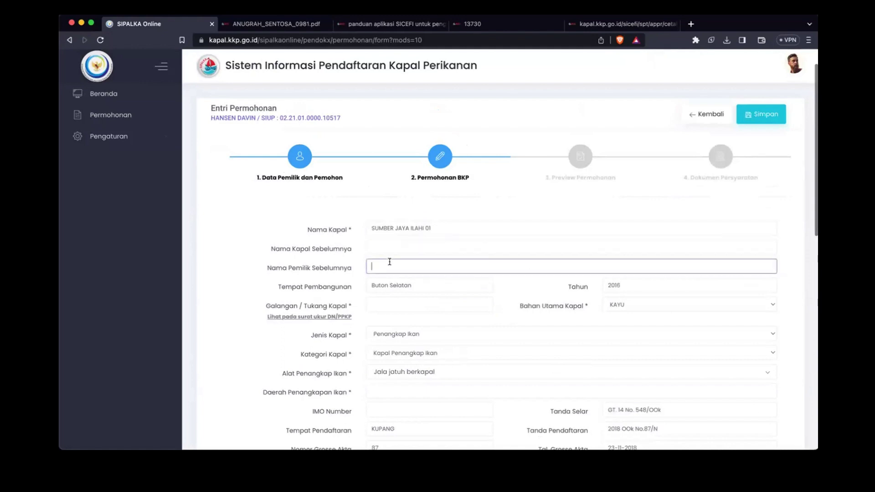
click(462, 247)
click(460, 261)
Step: Enter the vessel builder and add WPPNRI 572 as the fishing area
click(457, 302)
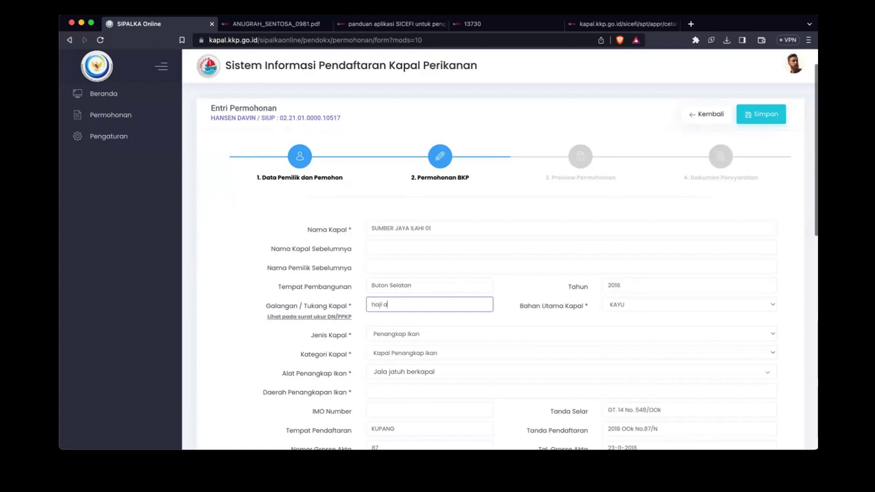
text(mir)
scroll(499, 321, down, 5)
click(429, 266)
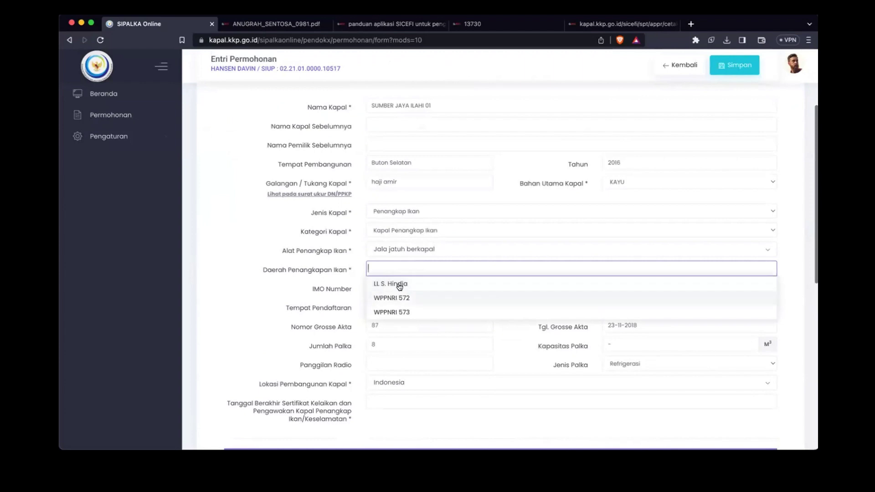
click(399, 298)
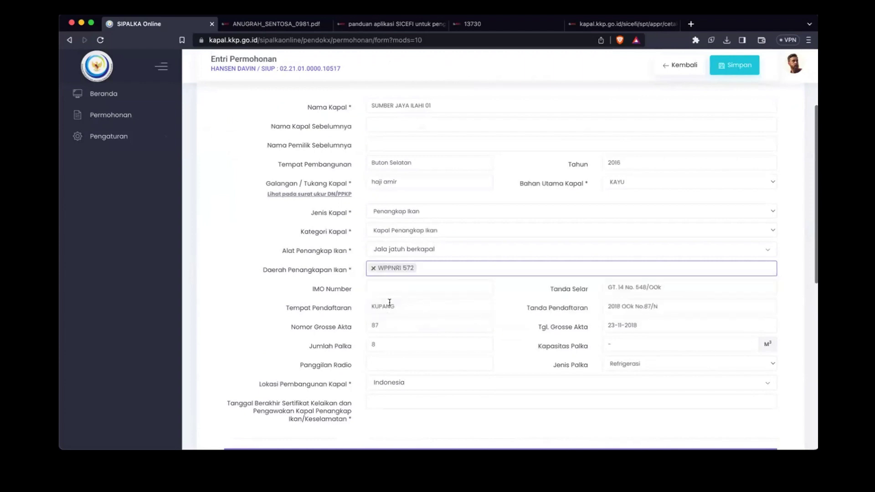
click(410, 285)
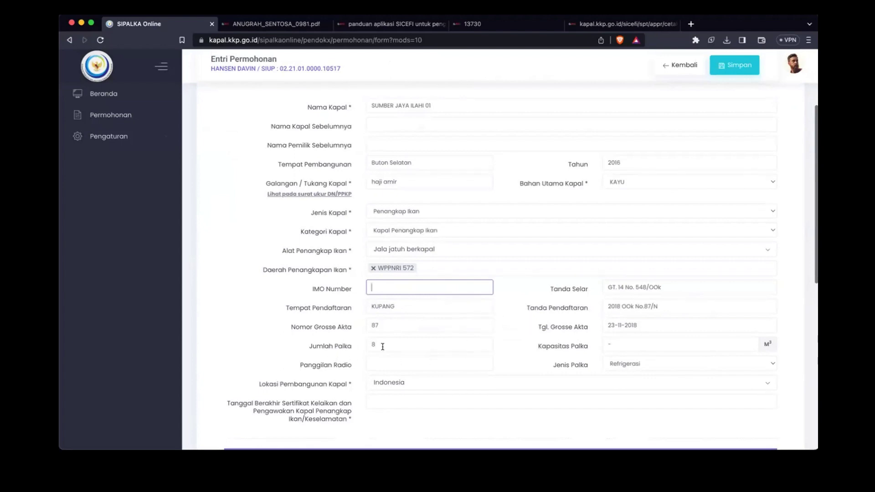
scroll(319, 352, down, 3)
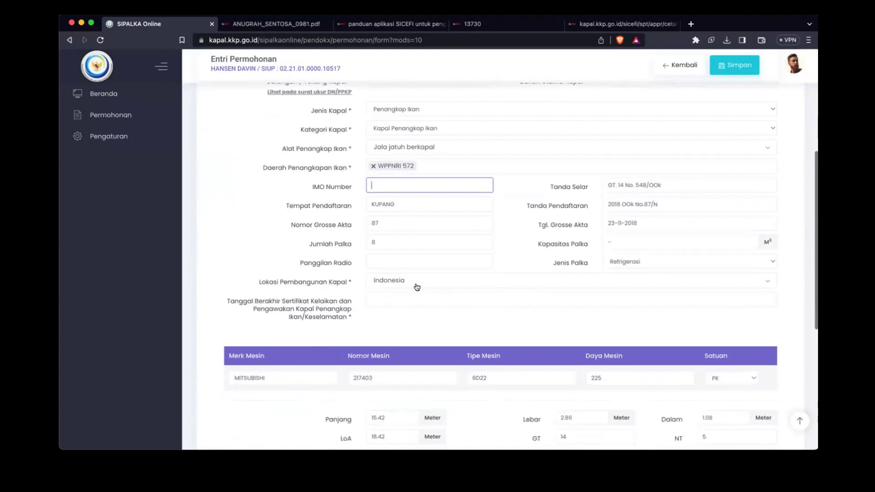
click(401, 261)
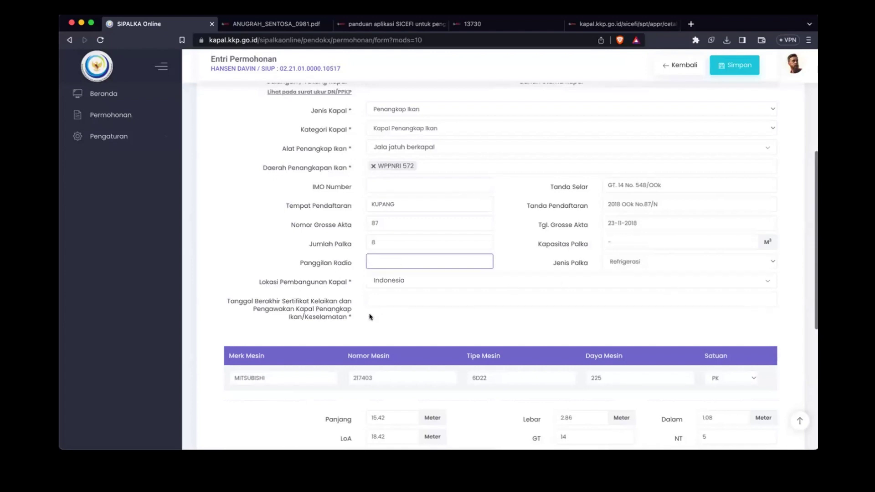
click(427, 303)
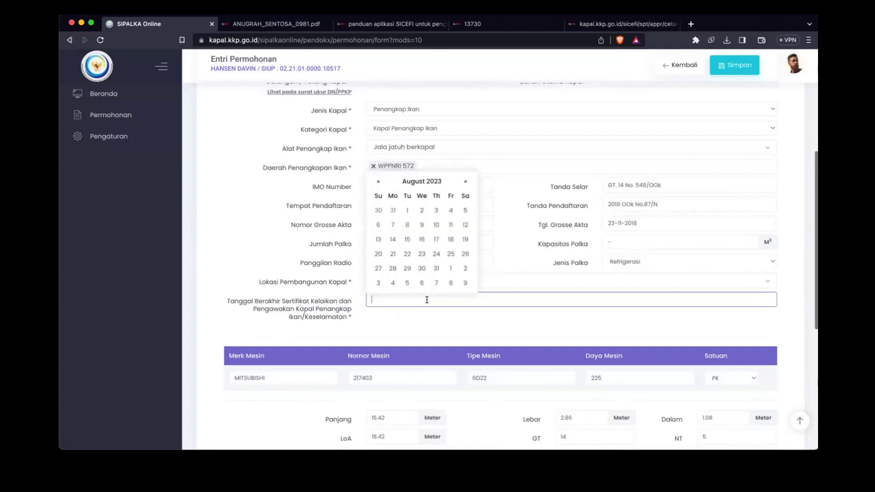
click(464, 183)
click(464, 184)
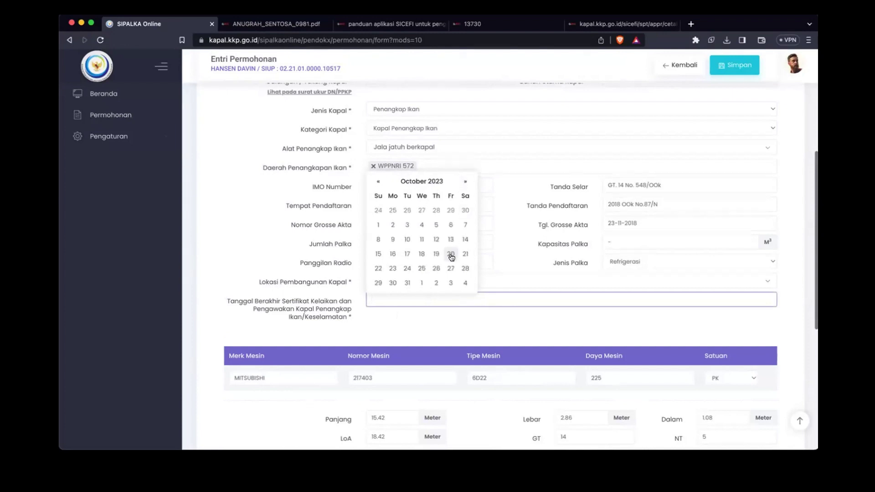
click(451, 254)
scroll(324, 324, down, 3)
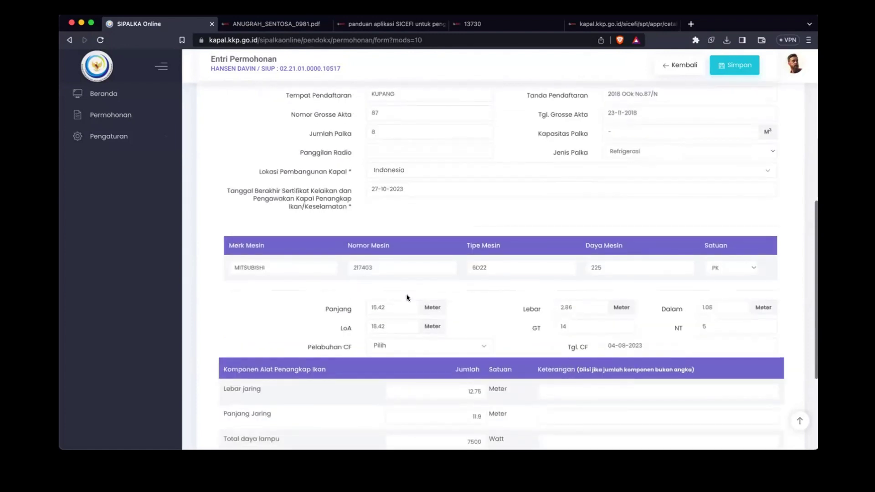
scroll(478, 276, up, 1)
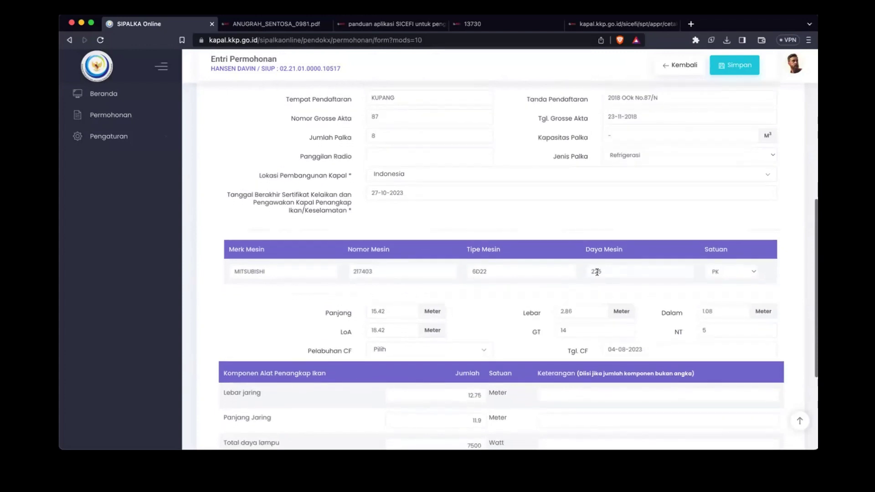
scroll(514, 296, down, 2)
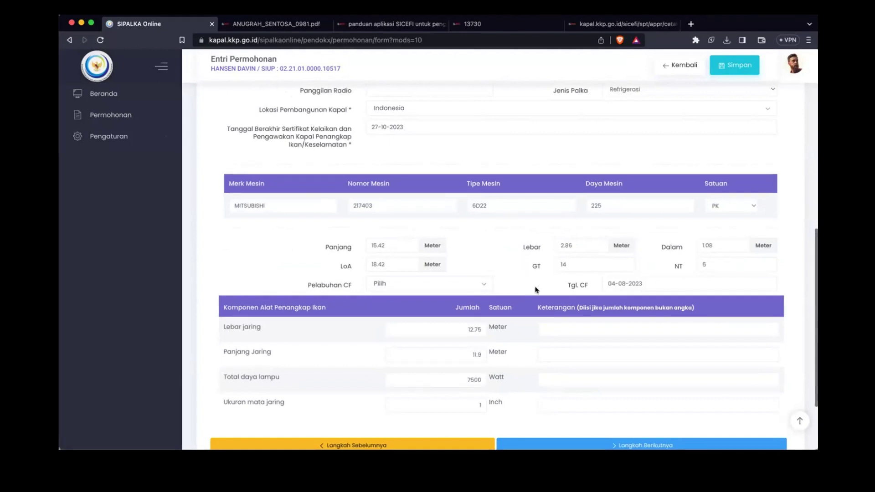
scroll(536, 290, down, 3)
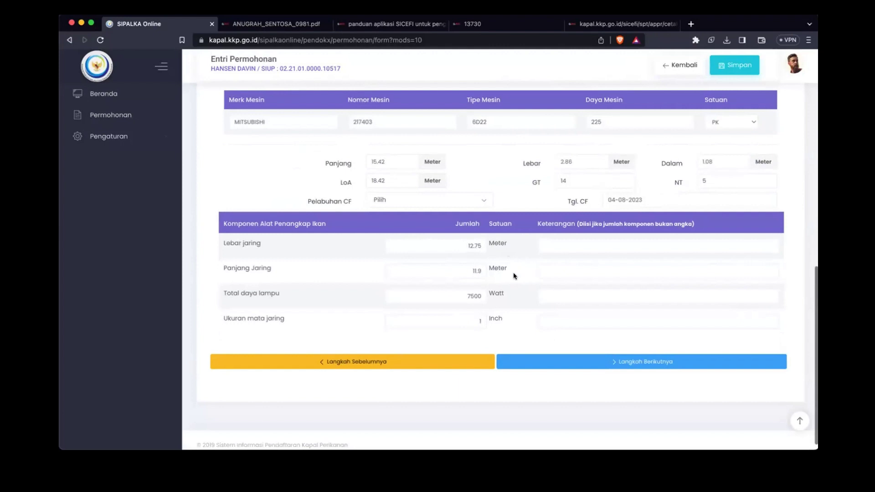
scroll(513, 274, down, 1)
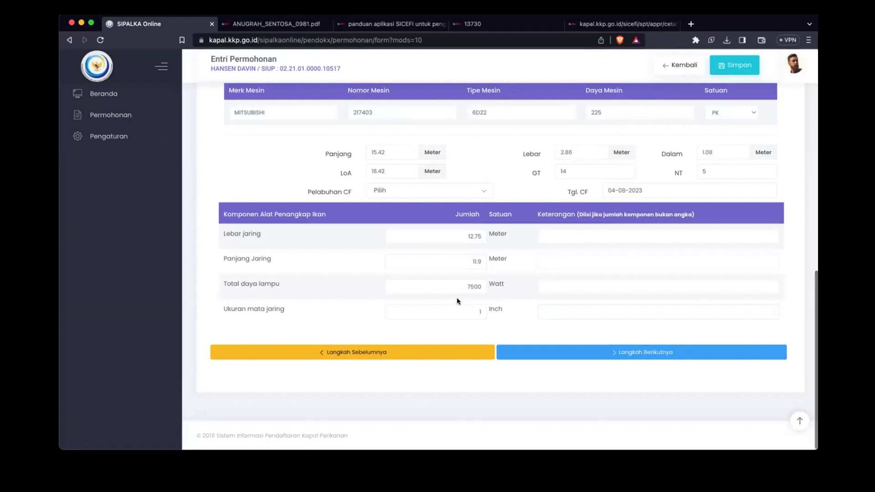
Step: Save the vessel details, review the BKP application preview PDF, and continue to Dokumen Persyaratan
click(576, 356)
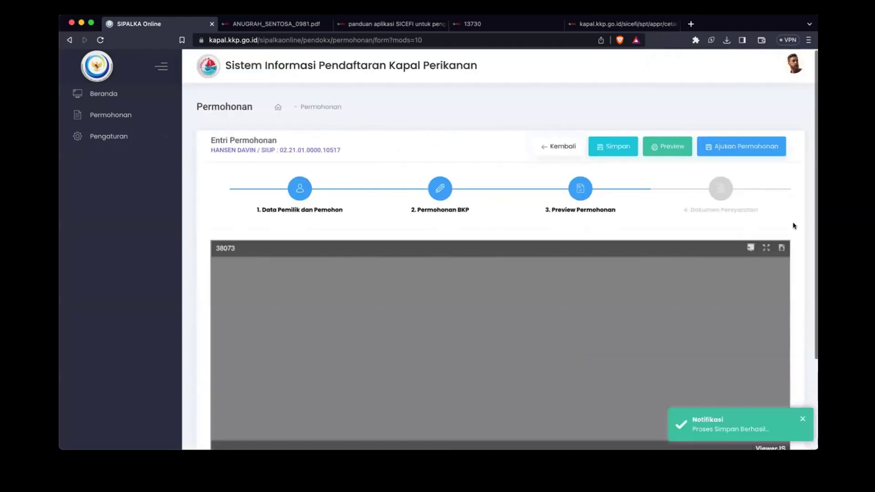
scroll(797, 230, down, 3)
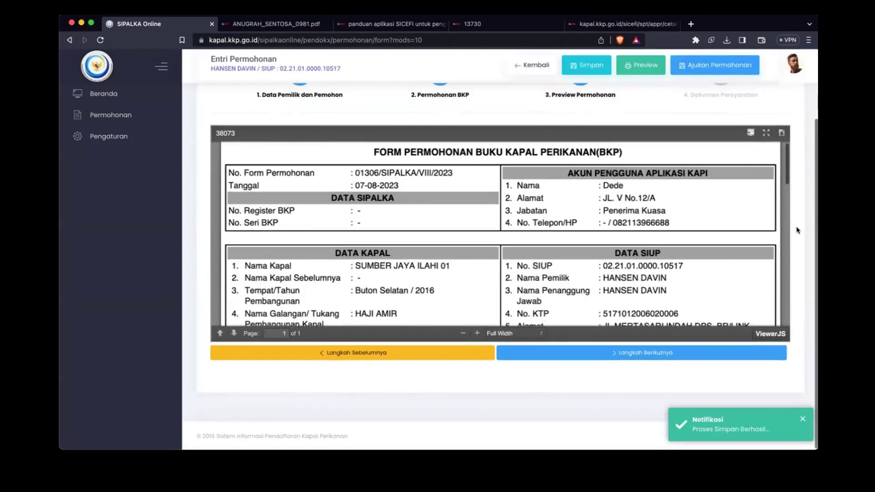
scroll(666, 255, down, 1)
scroll(666, 256, up, 1)
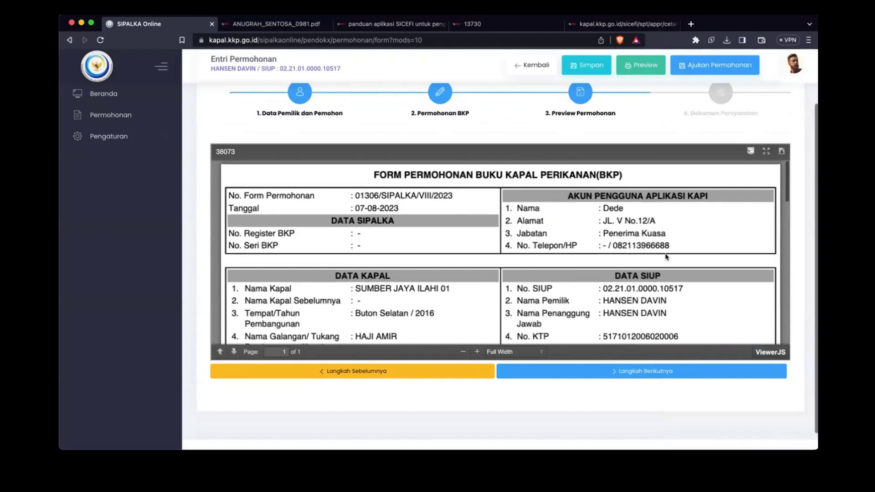
scroll(706, 268, down, 5)
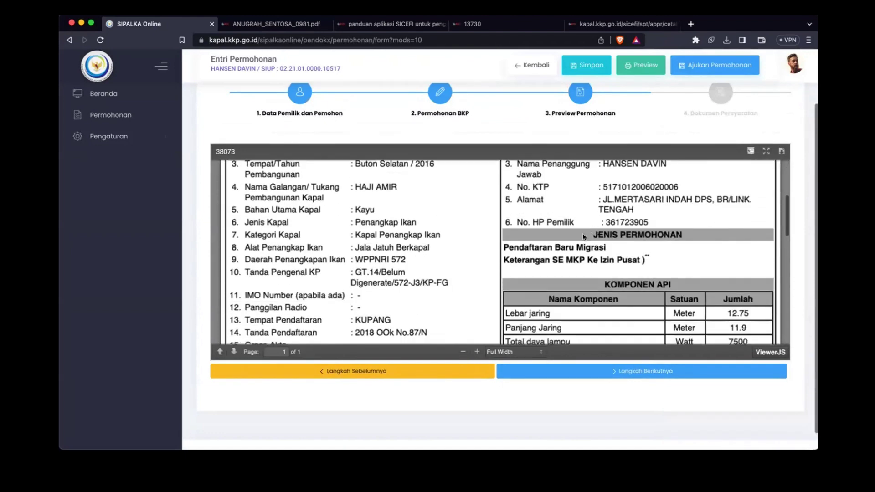
scroll(590, 253, down, 10)
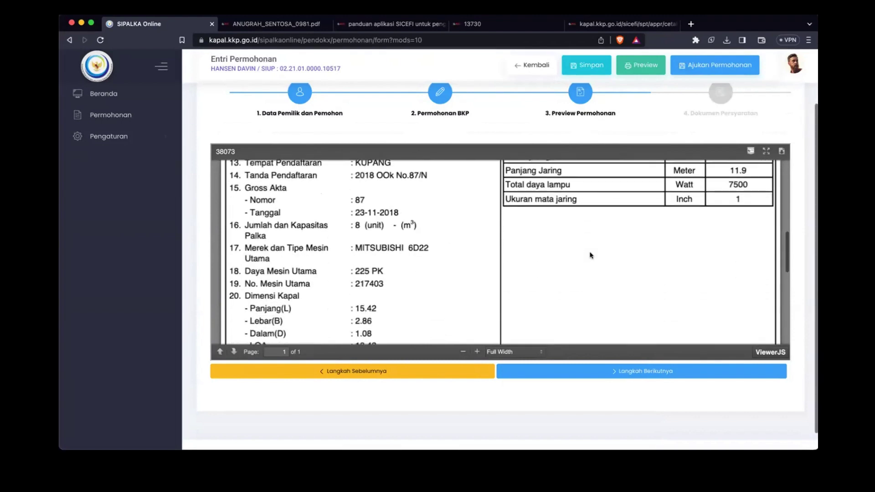
scroll(591, 255, down, 4)
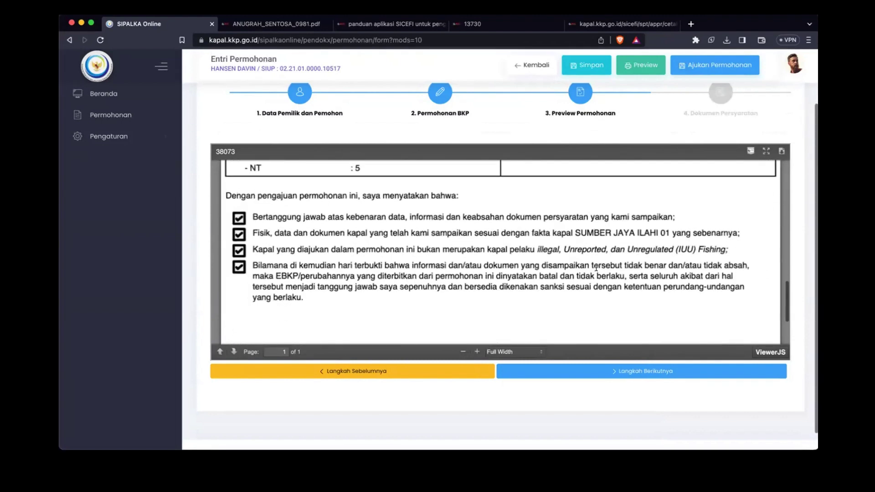
scroll(596, 267, up, 3)
scroll(596, 268, up, 10)
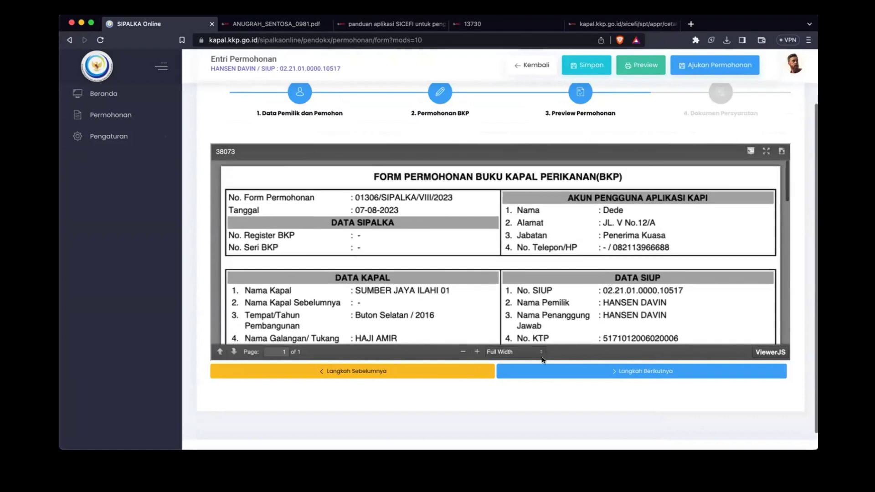
click(580, 370)
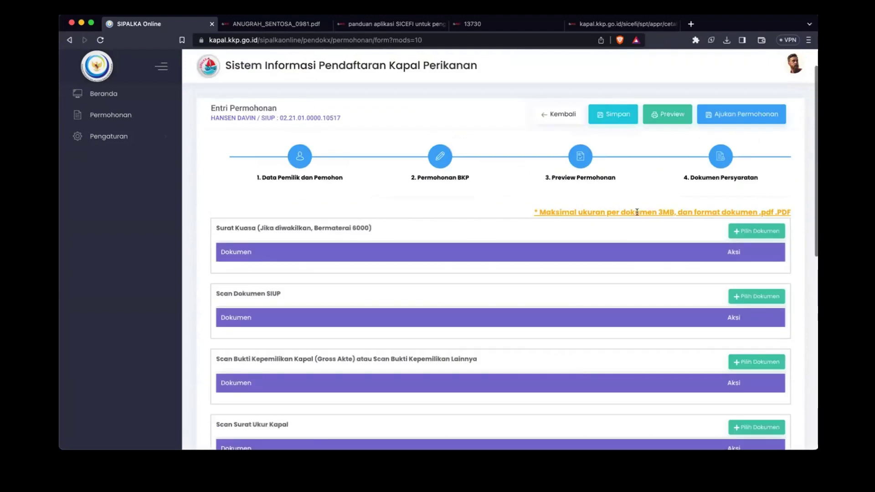
Step: Upload PDFs for the Surat Kuasa and Scan Dokumen SIUP requirements
click(746, 231)
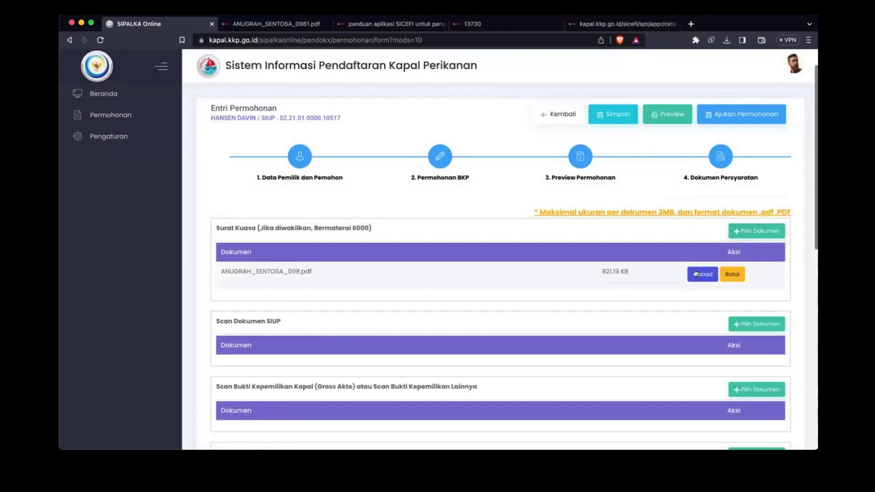
click(702, 274)
scroll(697, 319, down, 2)
click(759, 248)
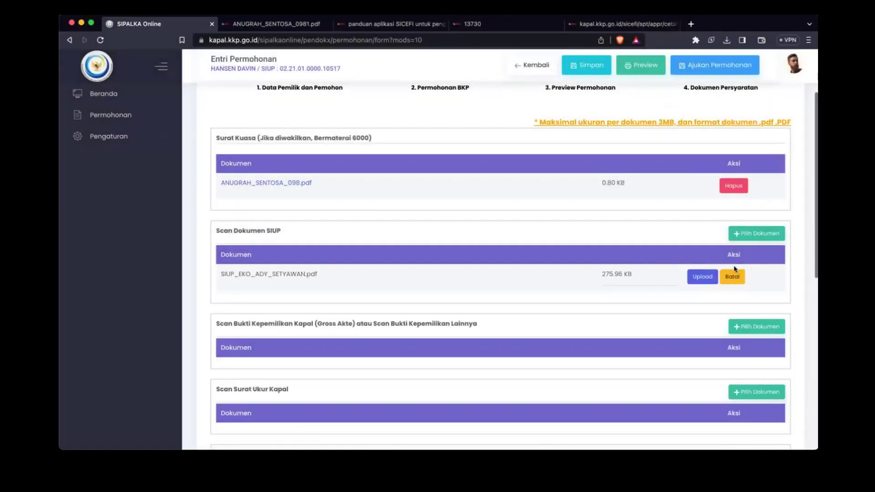
click(703, 275)
scroll(637, 304, down, 1)
scroll(661, 292, down, 2)
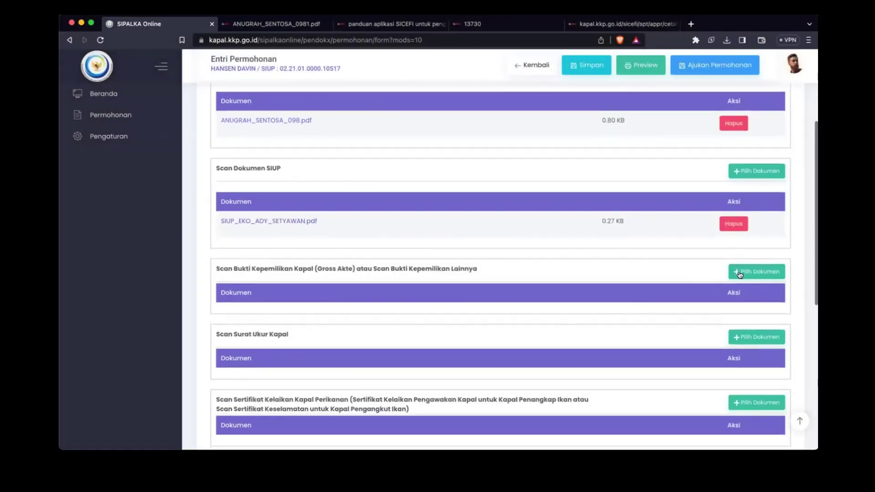
scroll(734, 273, down, 1)
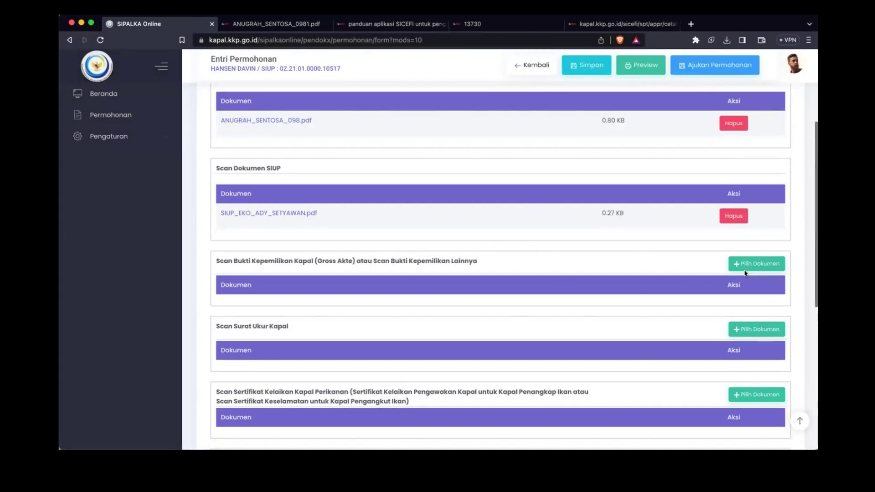
Step: Upload PDFs for the Gross Akte ownership proof, Surat Ukur Kapal, and seaworthiness certificate
click(743, 266)
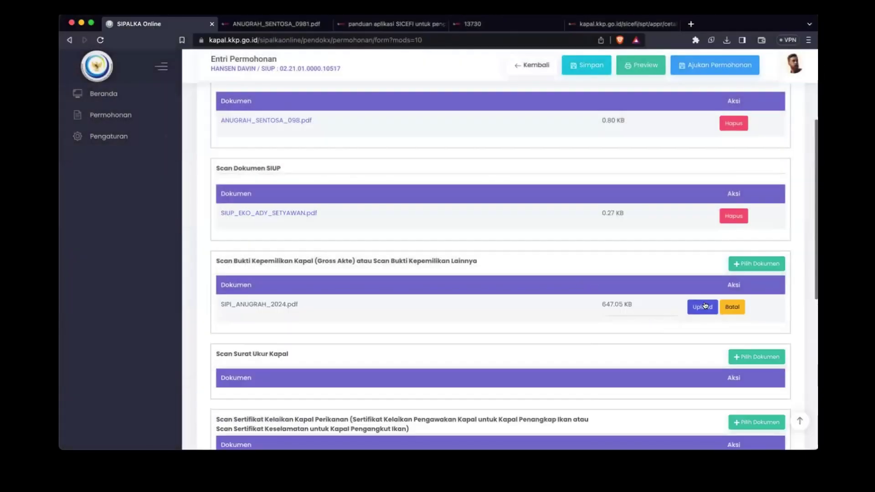
click(702, 307)
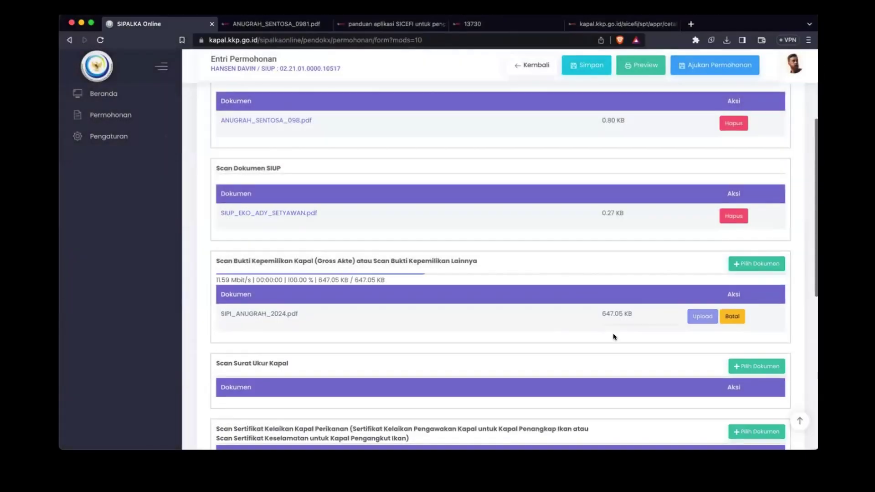
scroll(638, 319, down, 3)
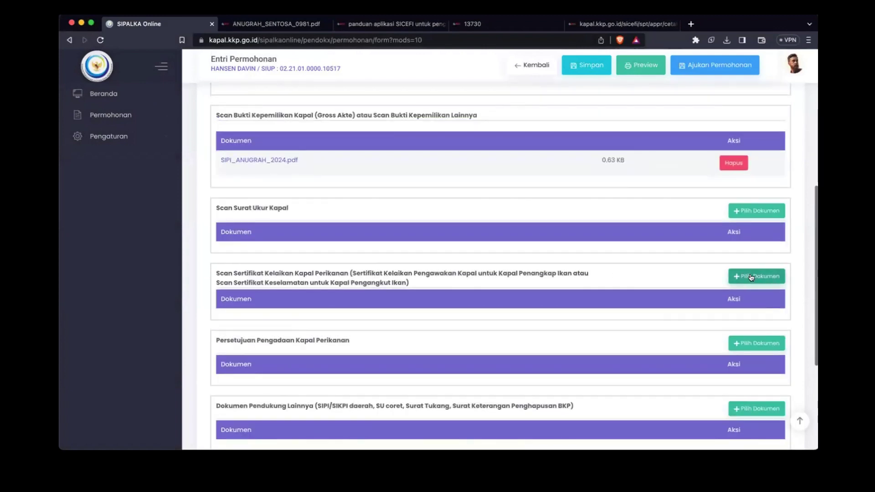
click(757, 210)
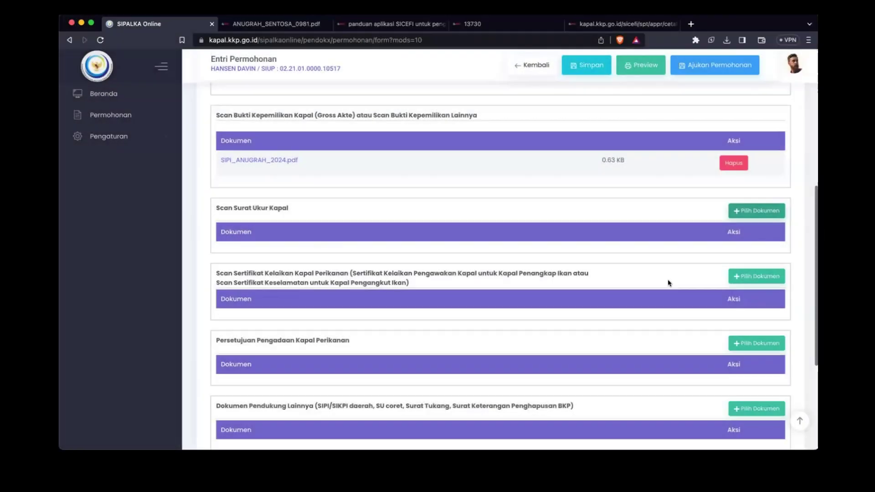
click(696, 255)
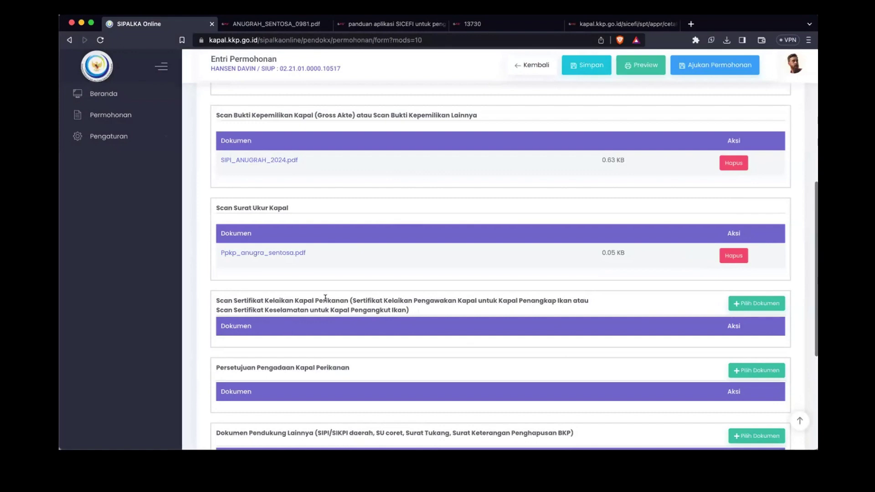
click(745, 304)
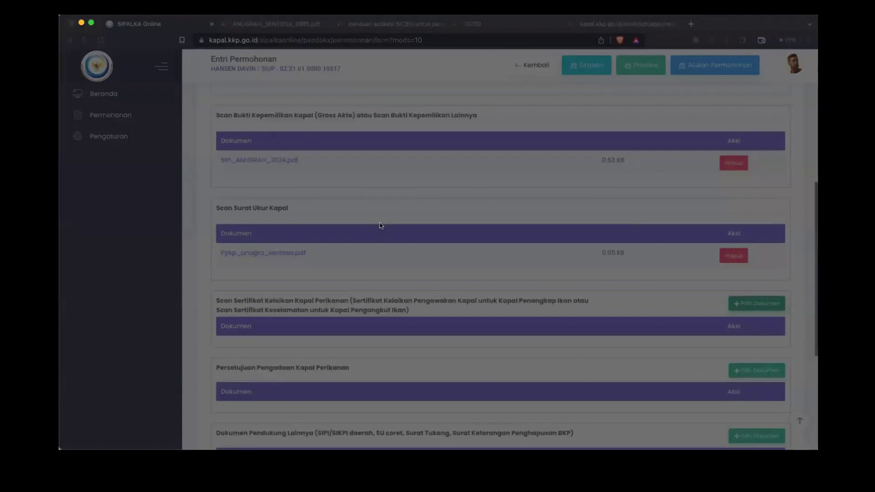
click(608, 325)
click(690, 349)
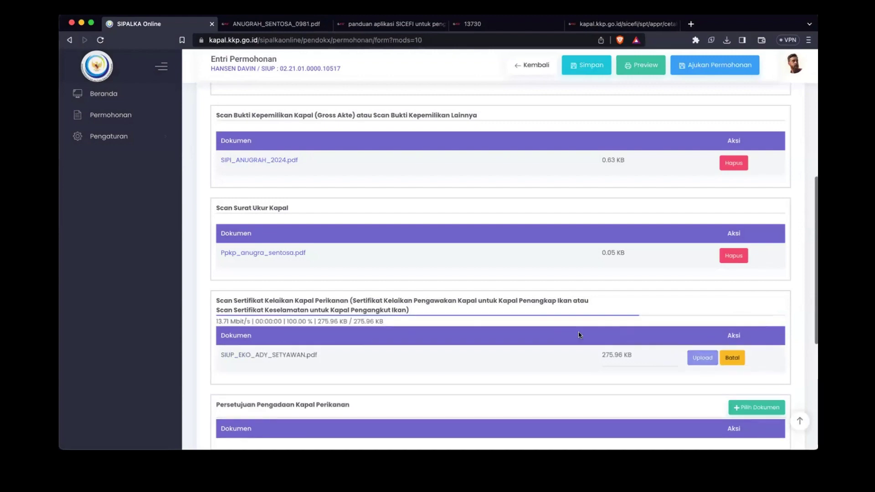
Step: Upload PDFs for Persetujuan Pengadaan Kapal Perikanan and Dokumen Pendukung Lainnya
scroll(578, 332, down, 2)
click(756, 317)
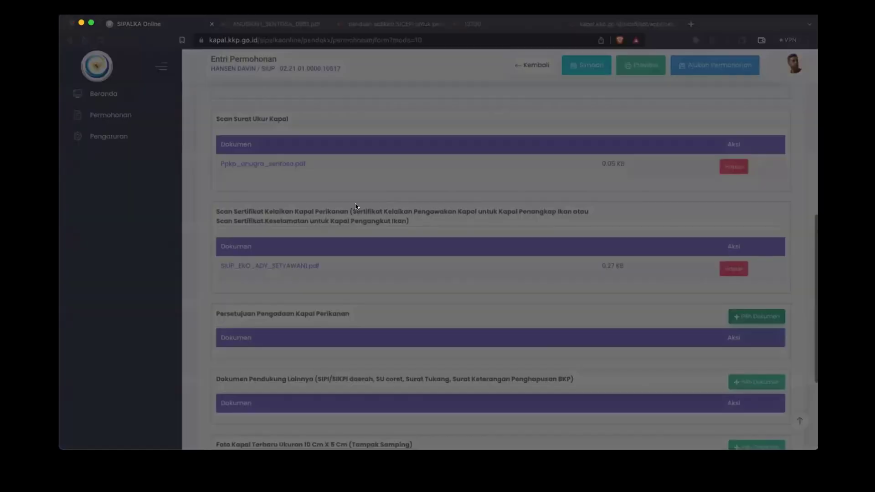
double_click(356, 207)
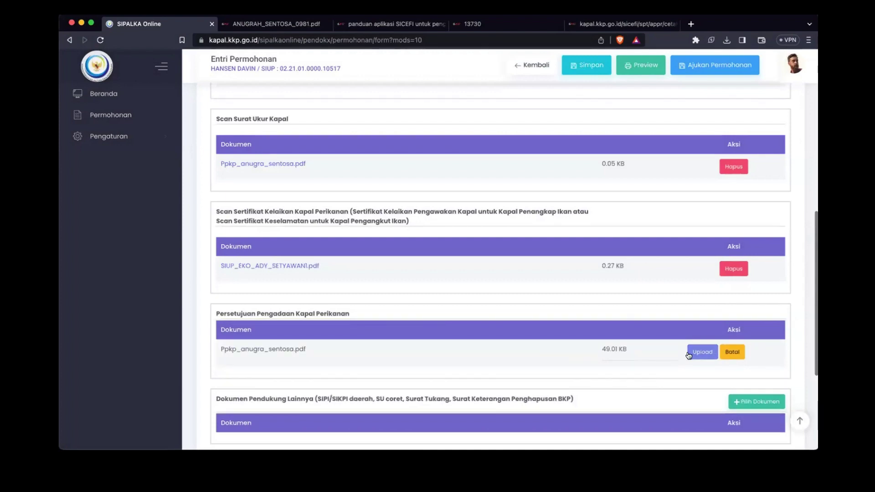
click(688, 353)
scroll(704, 360, down, 3)
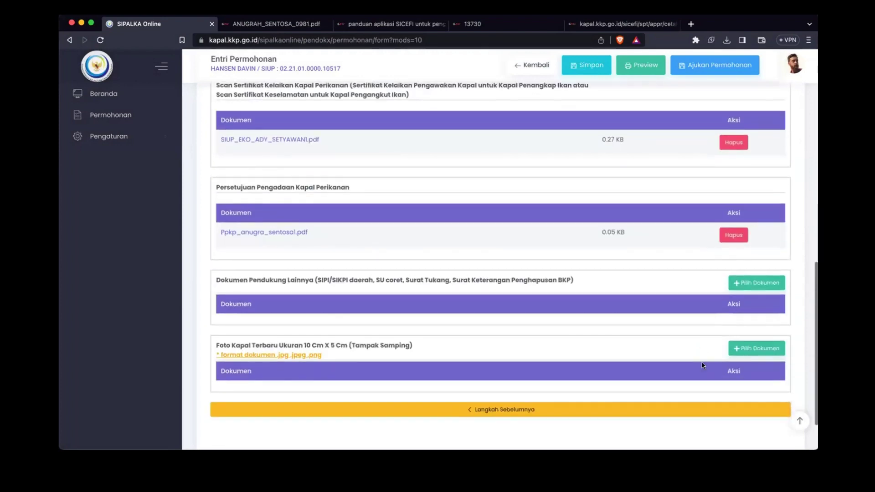
click(757, 287)
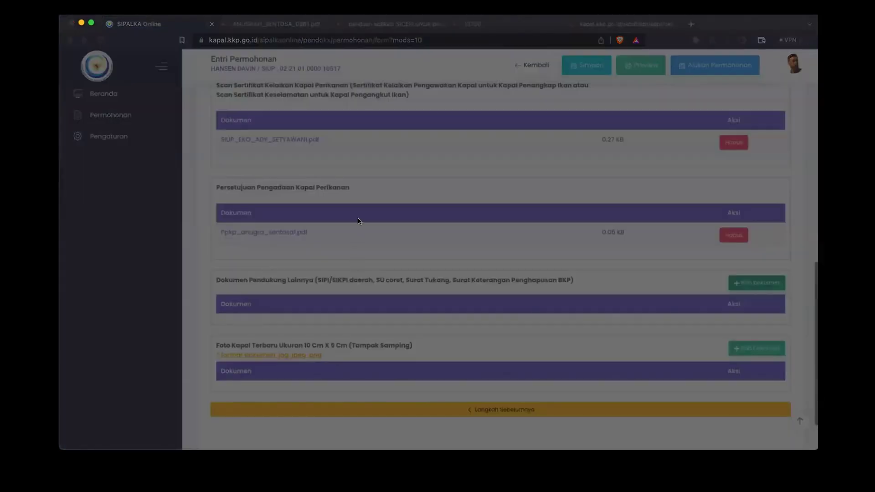
double_click(358, 221)
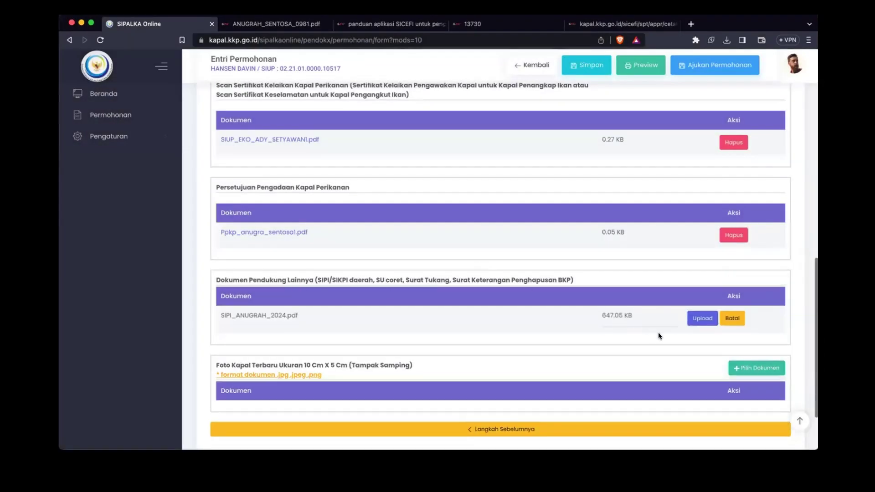
click(692, 321)
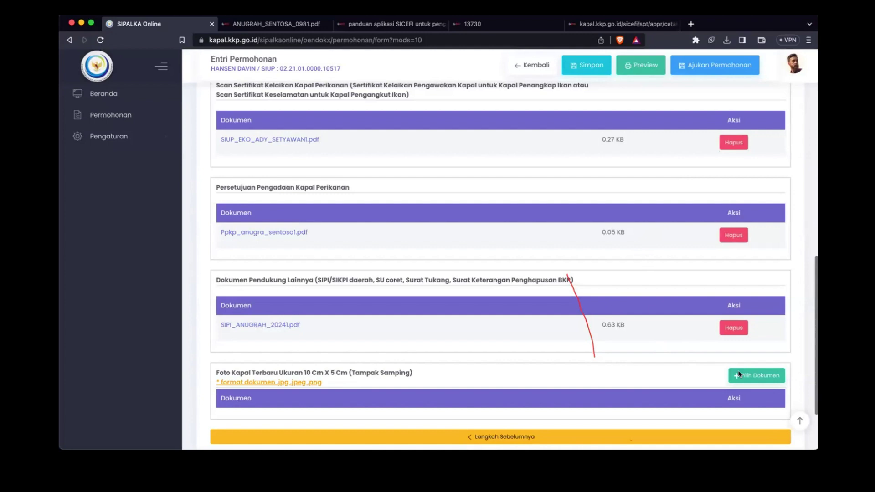
Step: Upload Alur_Layanan_Kapal_Perikanan_drawio.png as the Foto Kapal Terbaru side-view photo
click(751, 381)
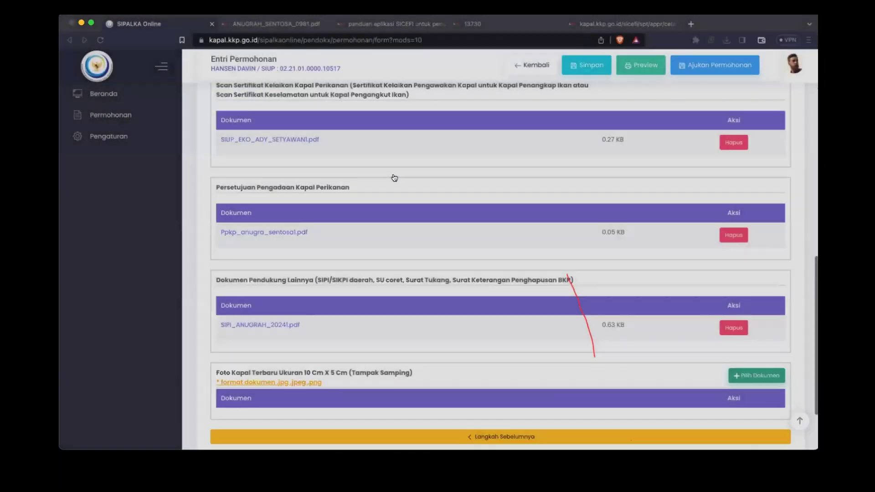
scroll(412, 298, down, 3)
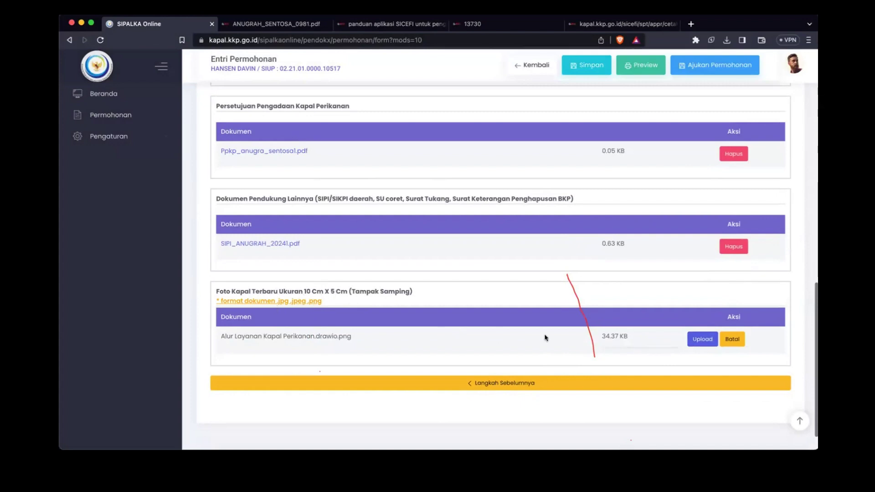
click(701, 340)
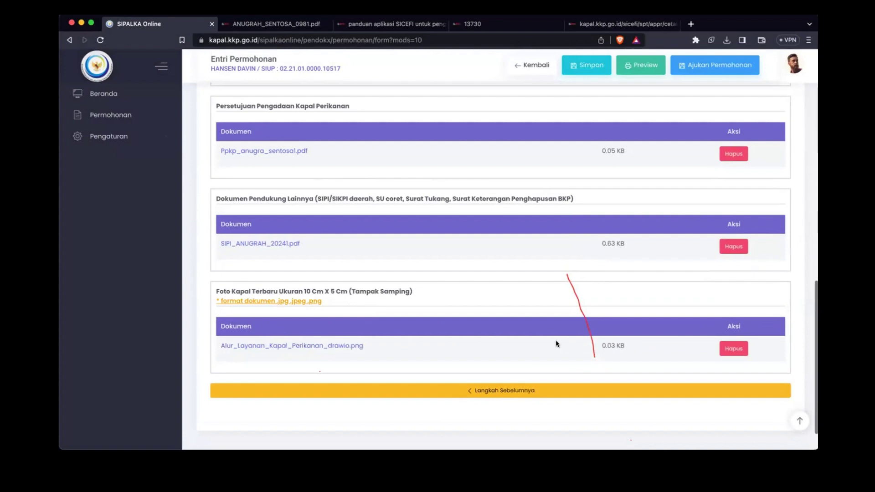
click(272, 347)
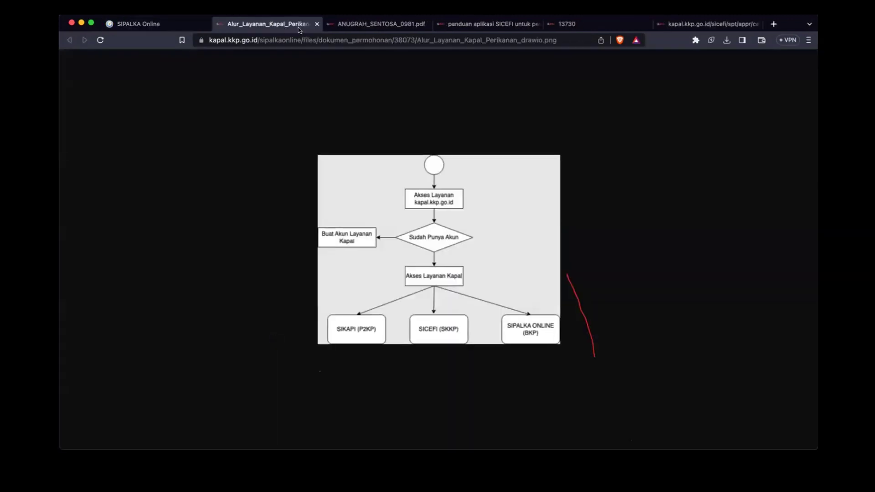
click(317, 23)
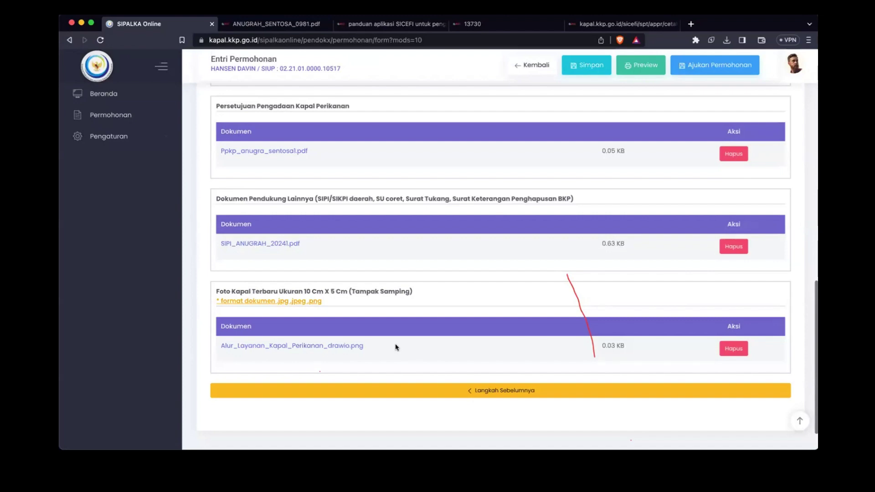
Step: Save the application with confirmation, then check its BKP form preview and return
click(584, 66)
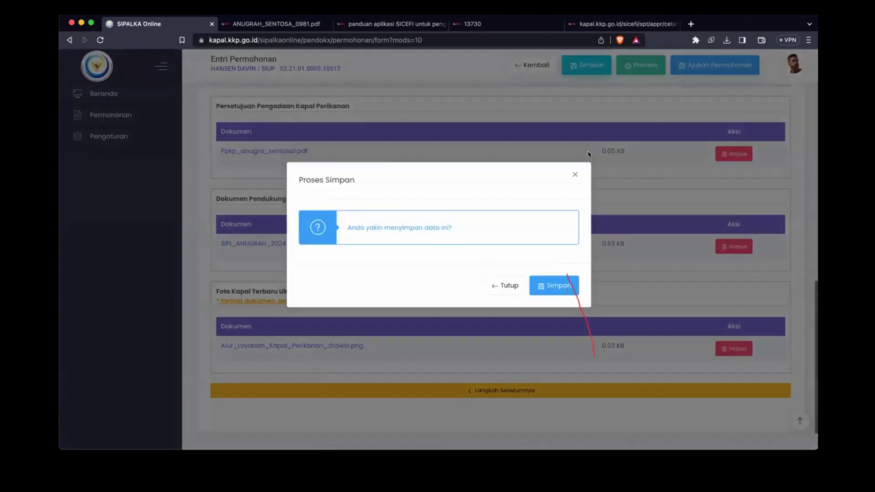
click(545, 309)
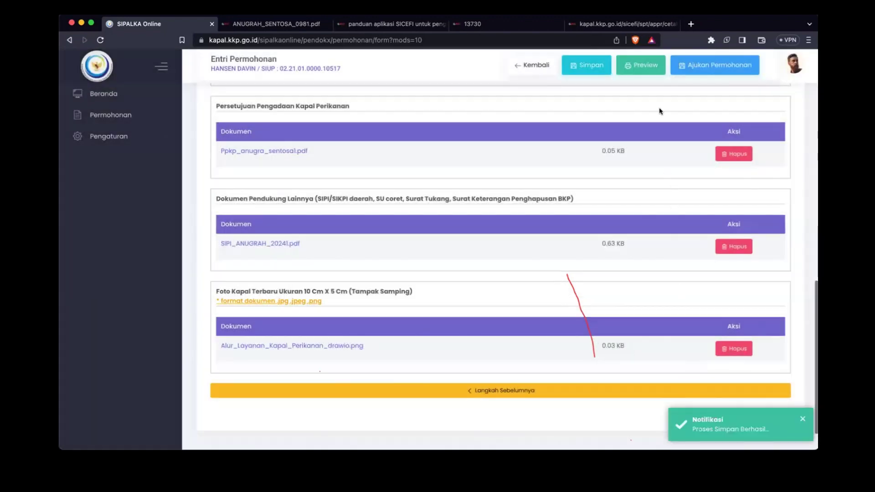
click(647, 68)
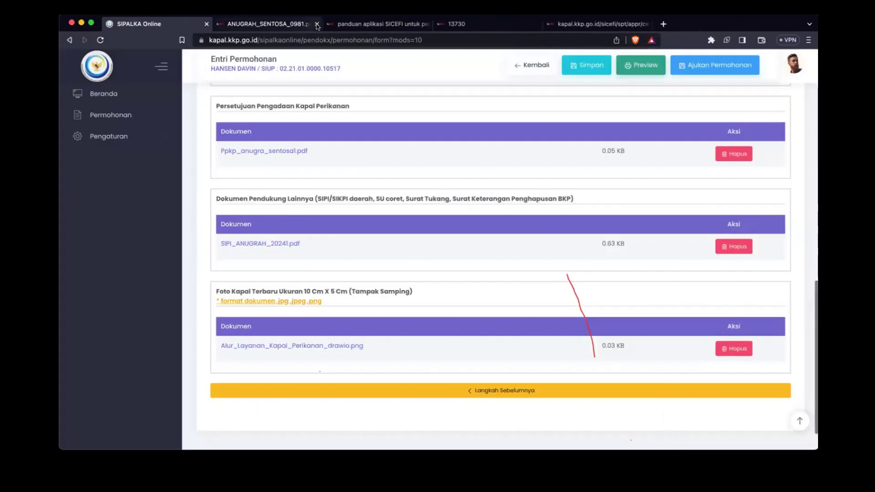
click(317, 24)
scroll(668, 378, down, 1)
scroll(669, 378, up, 4)
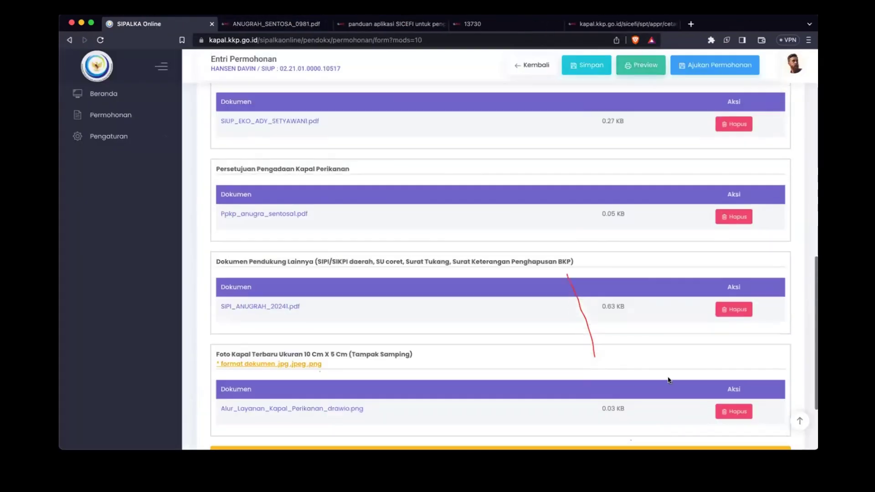
Step: Accept all four declarations and submit the application with Setuju dan Ajukan
click(726, 72)
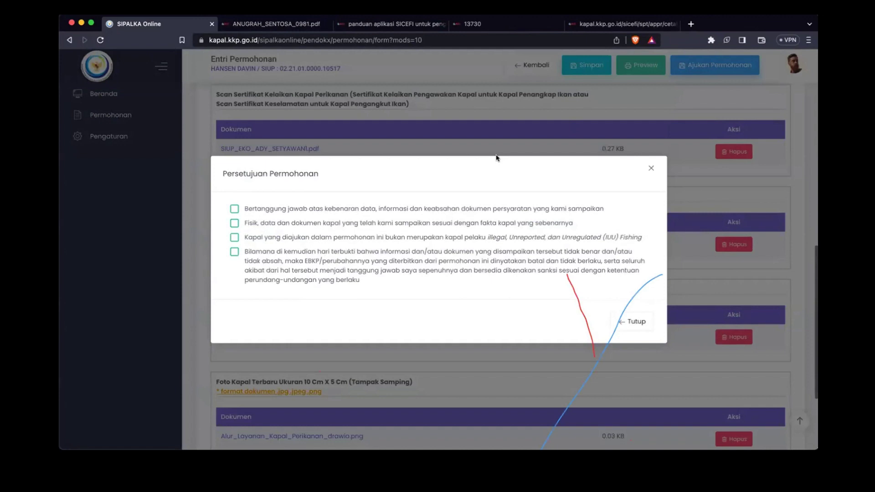
click(319, 209)
click(318, 223)
click(290, 268)
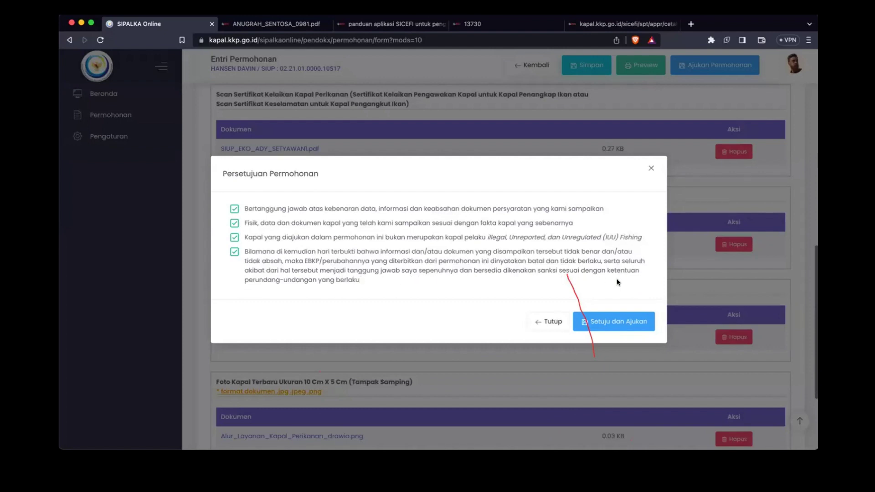
click(604, 329)
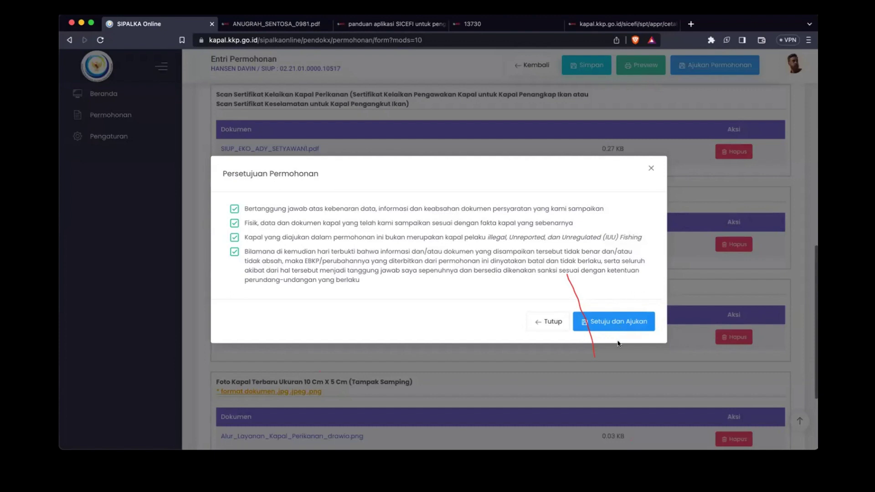
click(624, 324)
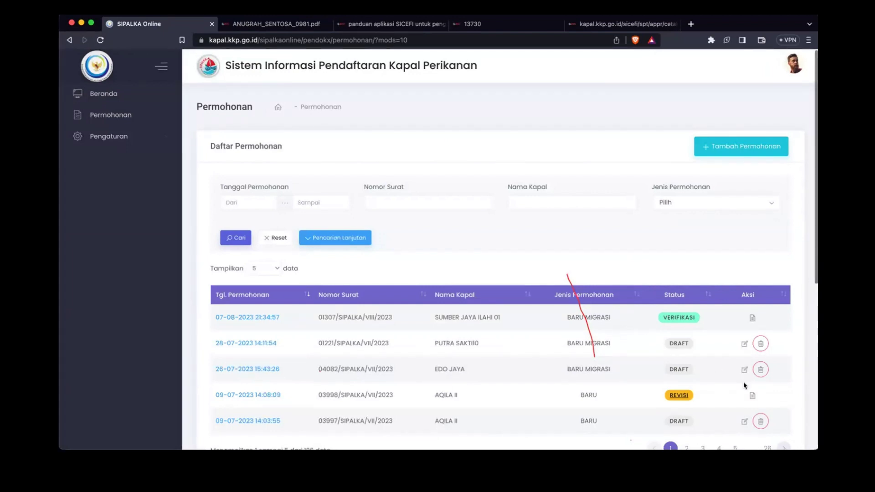
scroll(743, 386, down, 1)
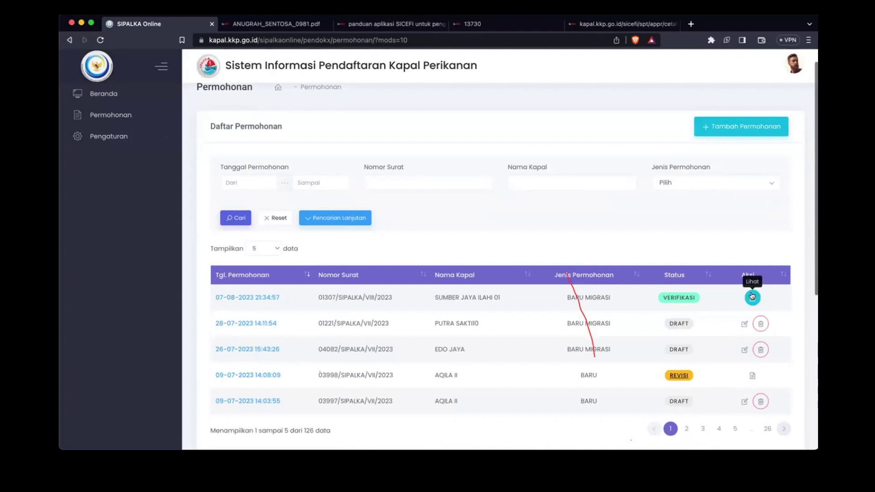
click(687, 430)
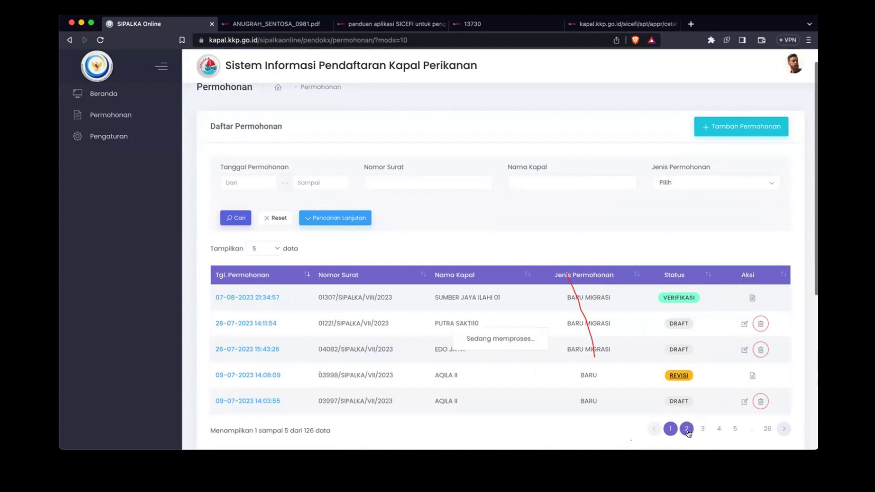
click(702, 429)
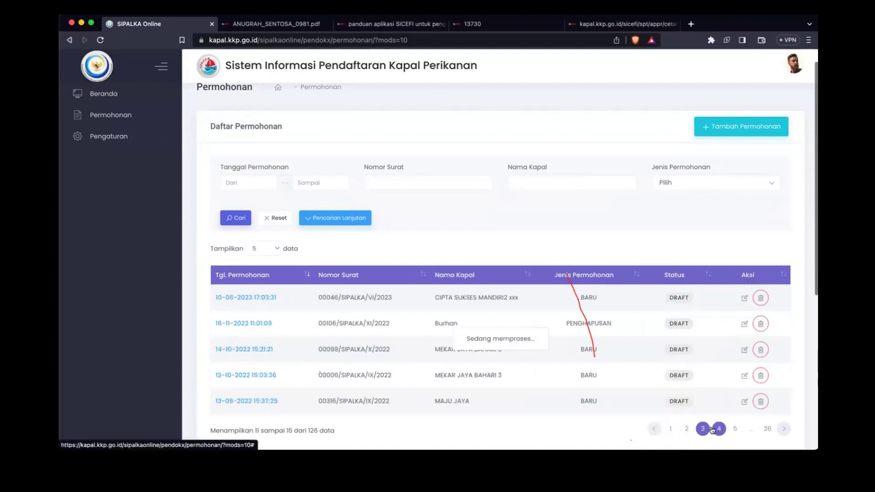
click(671, 429)
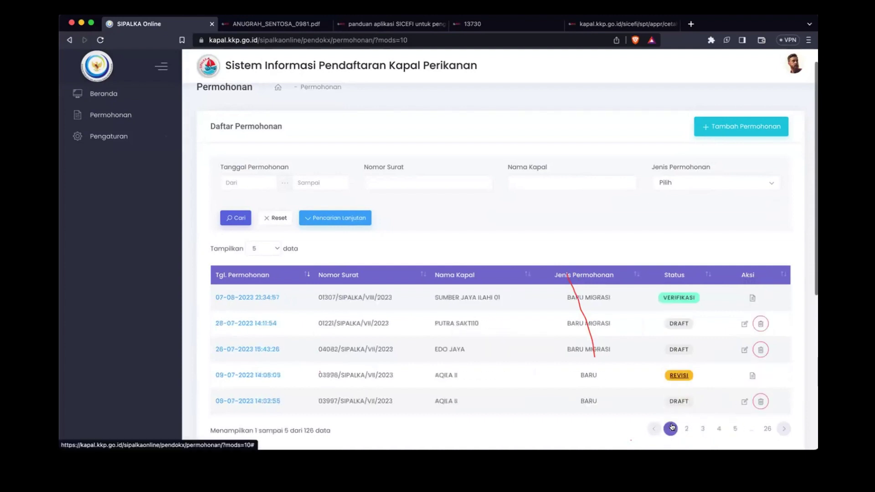
mouse_move(672, 380)
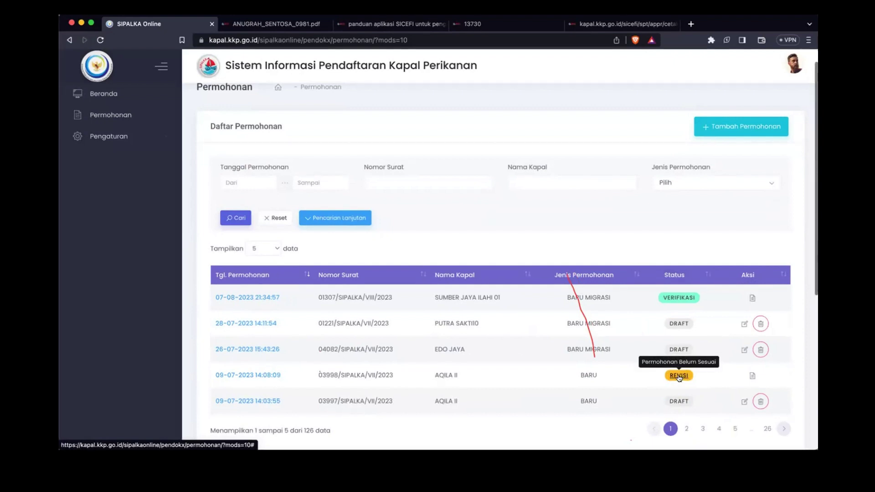
click(678, 377)
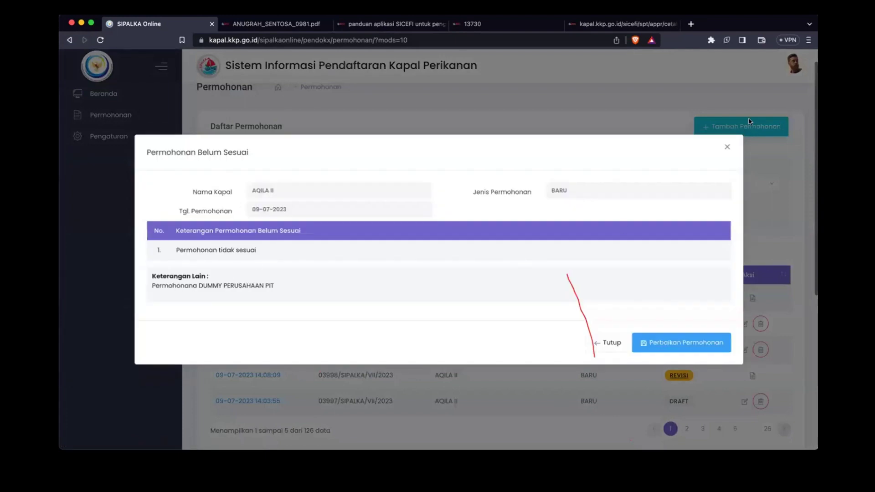
click(727, 146)
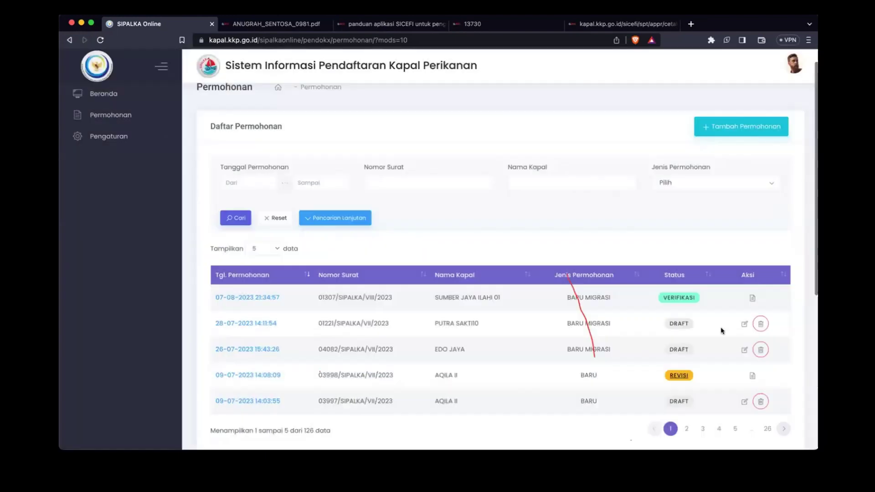
click(673, 380)
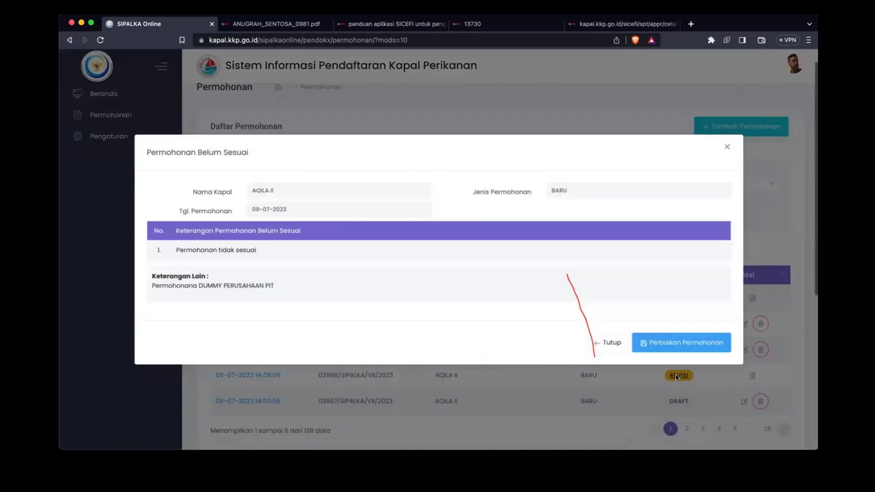
triple_click(169, 284)
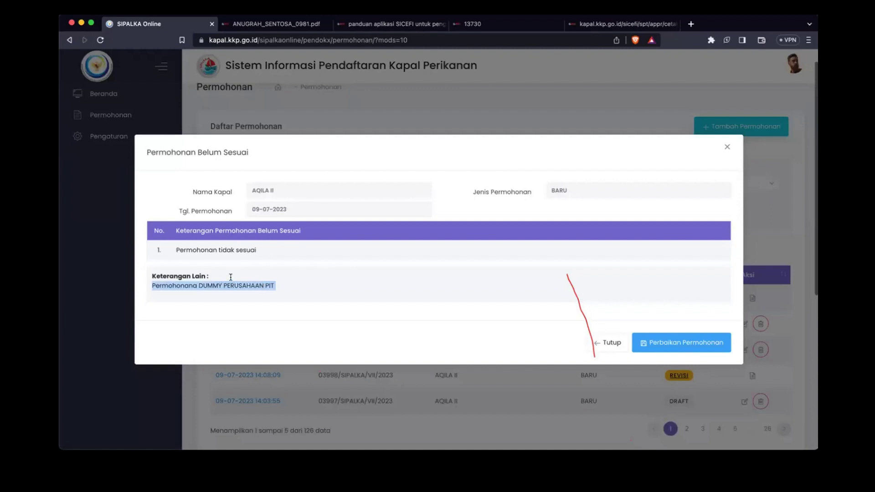
triple_click(199, 248)
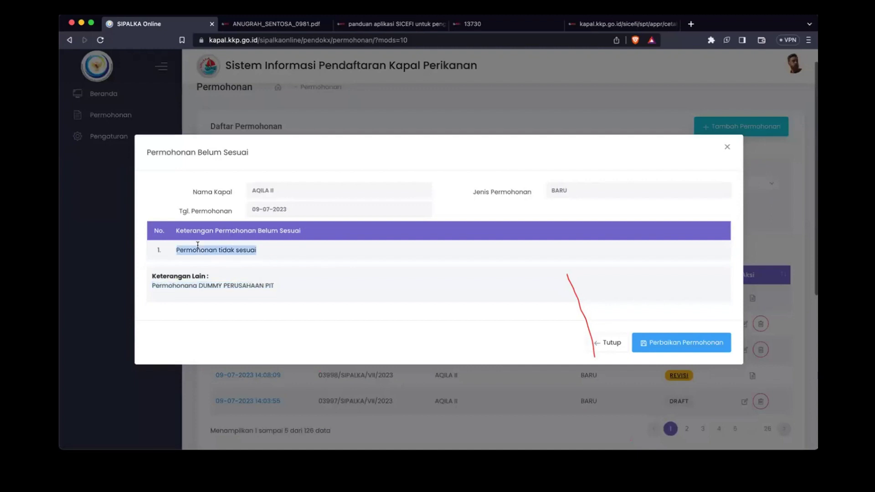
click(727, 146)
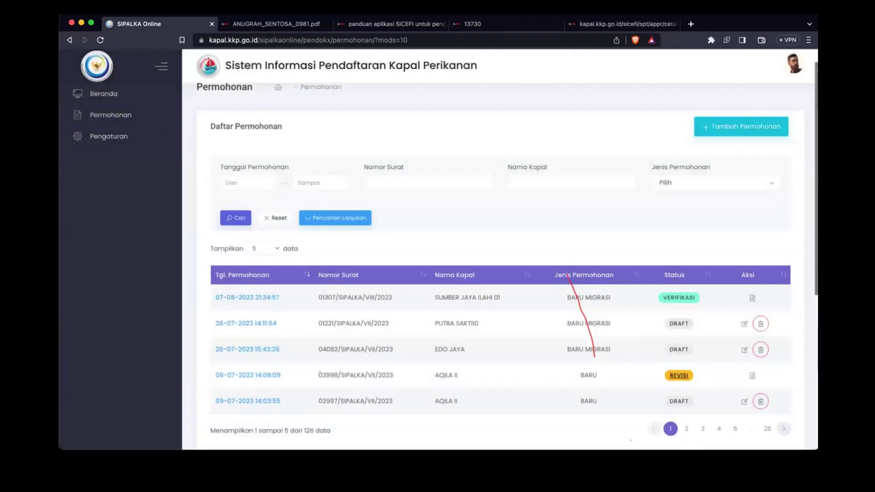
click(679, 461)
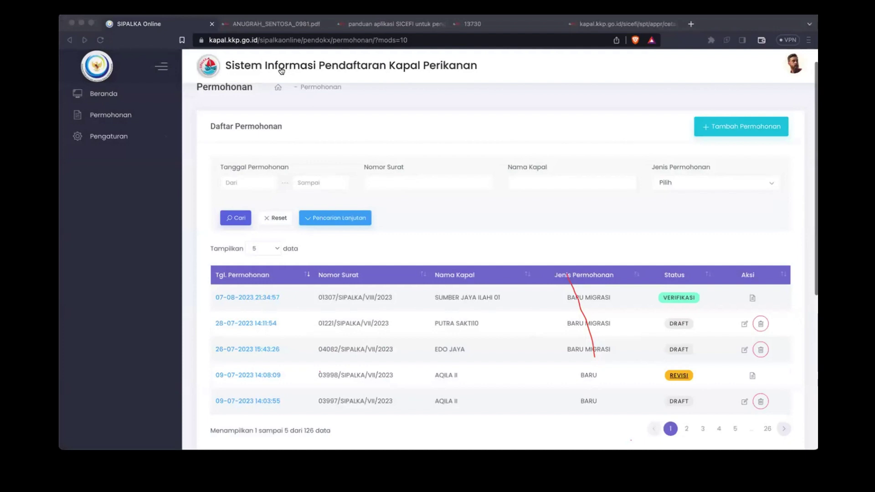
click(717, 221)
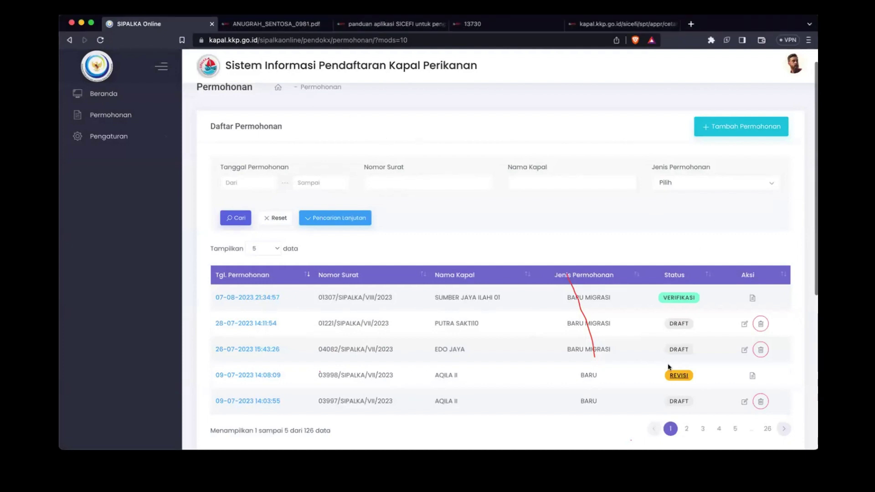